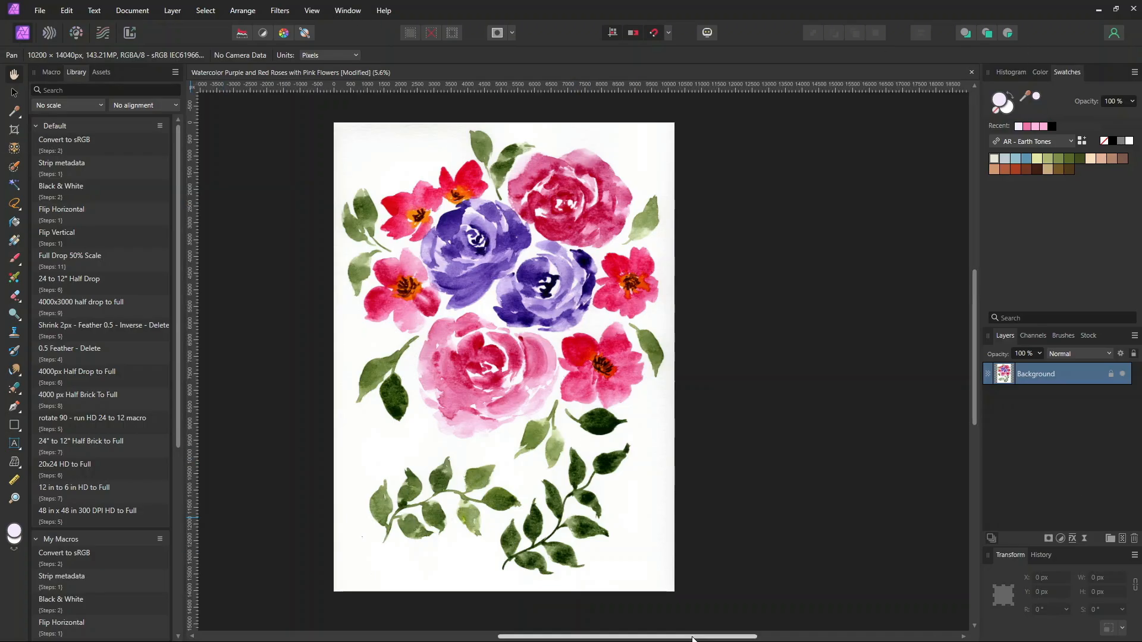
Look through the watercolor assets, the list of available panels, the macro library and the macro recorder
left_click(98, 77)
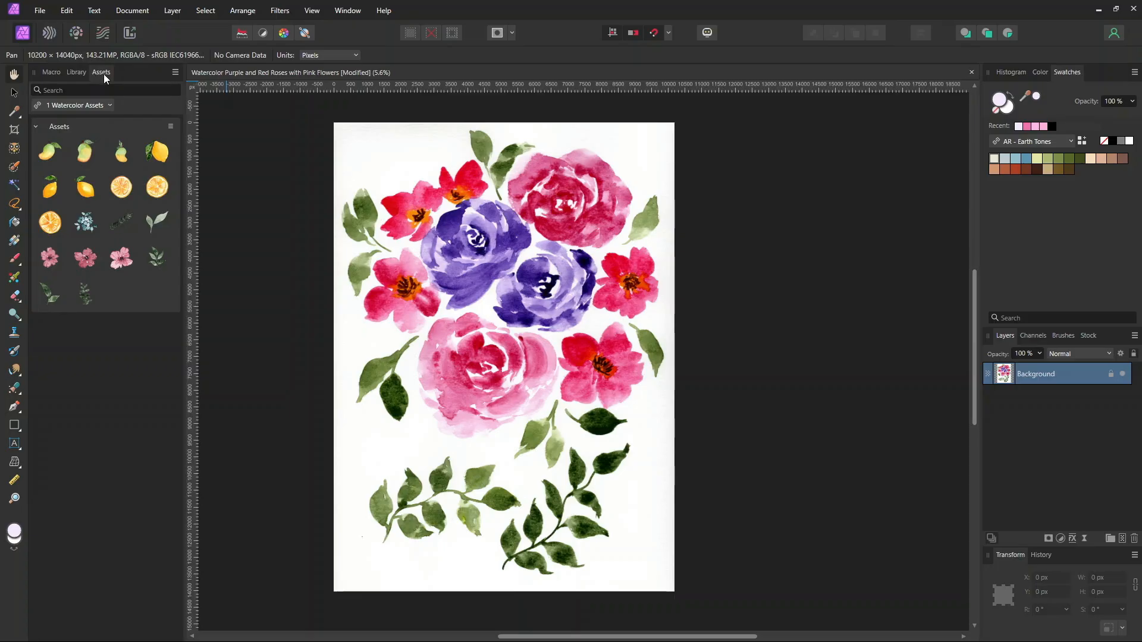
left_click(344, 13)
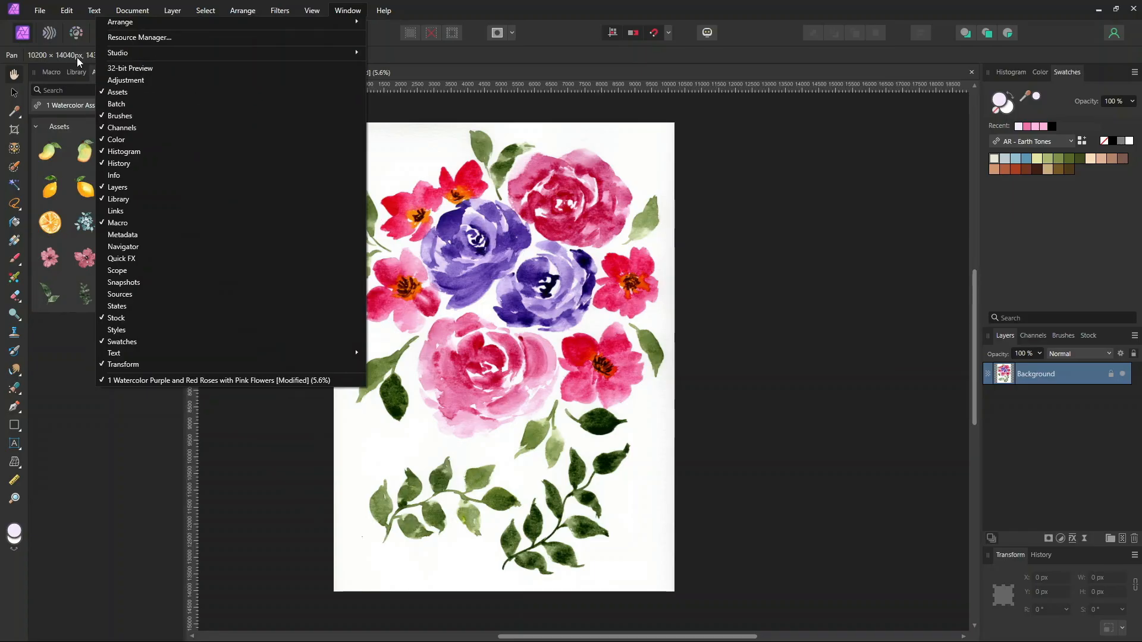
left_click(67, 70)
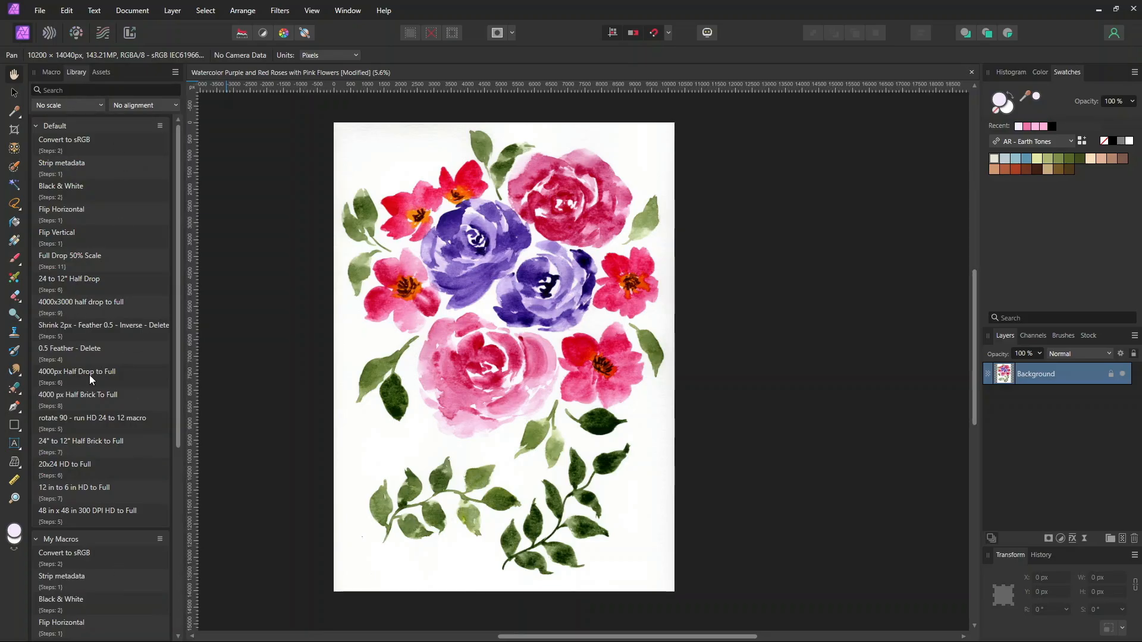
left_click(52, 73)
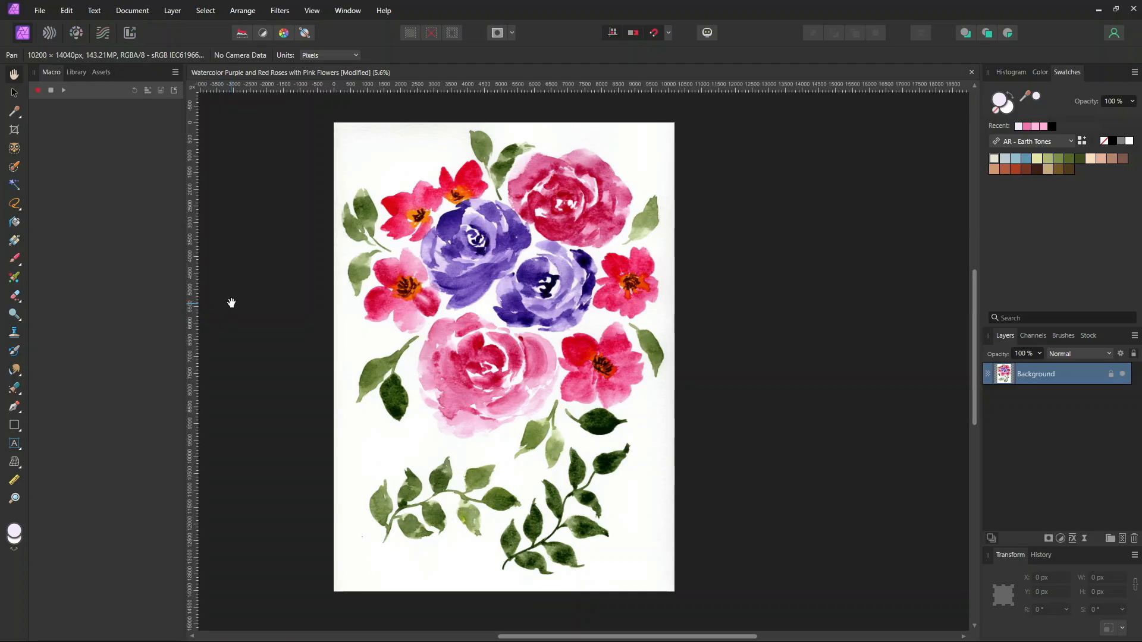
left_click(70, 76)
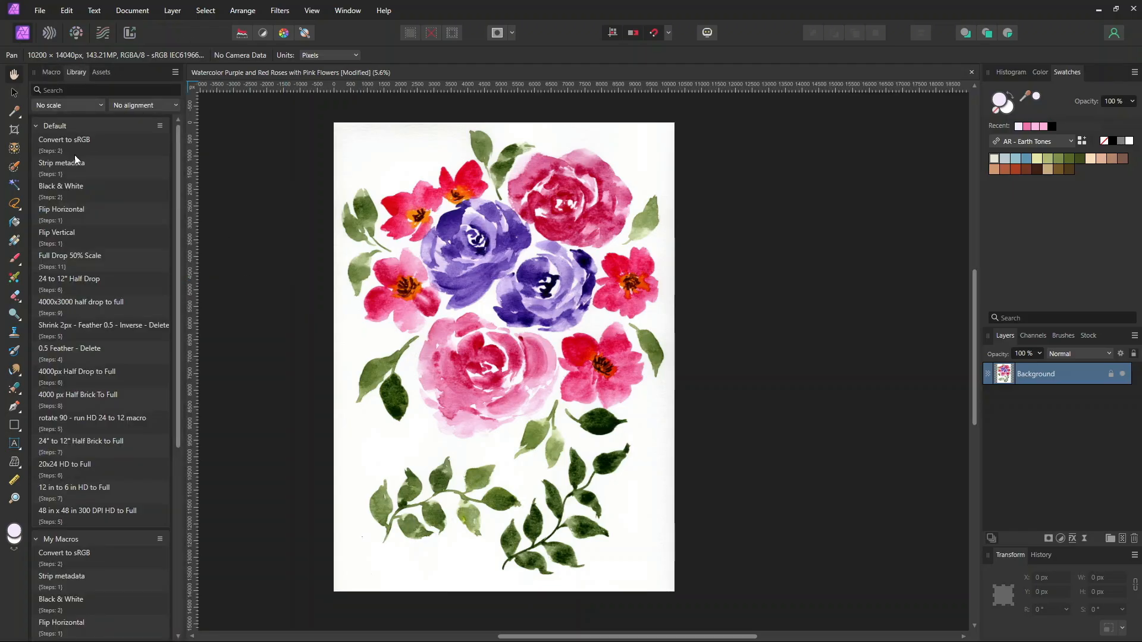
Examine the histogram, brushes, layers, history, transform, color and swatches views
left_click(1016, 72)
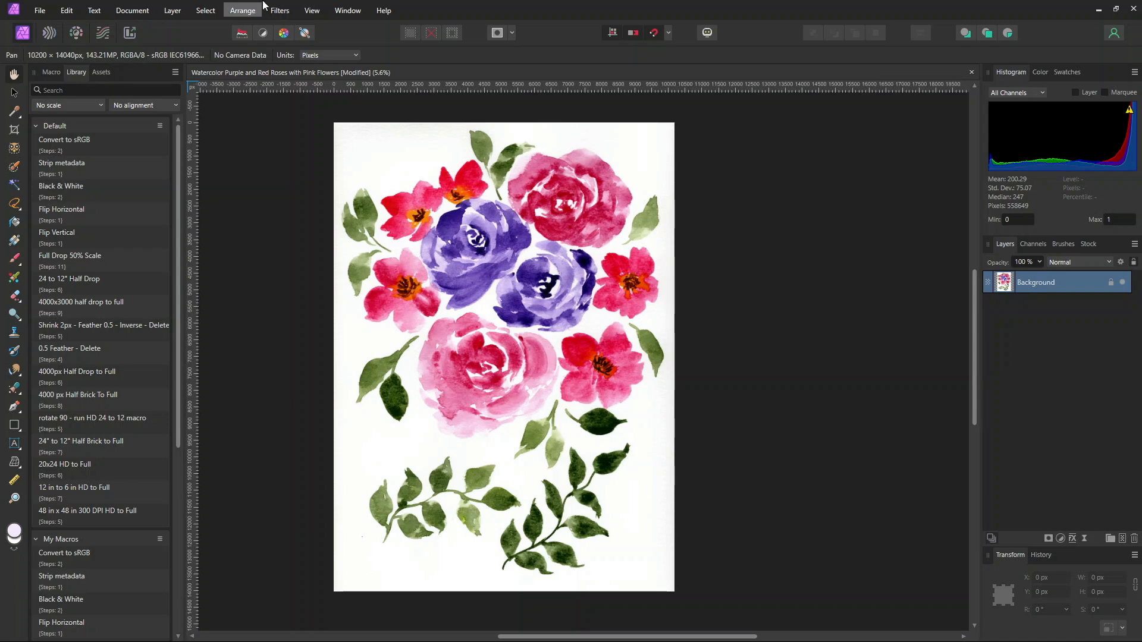
mouse_move(1019, 113)
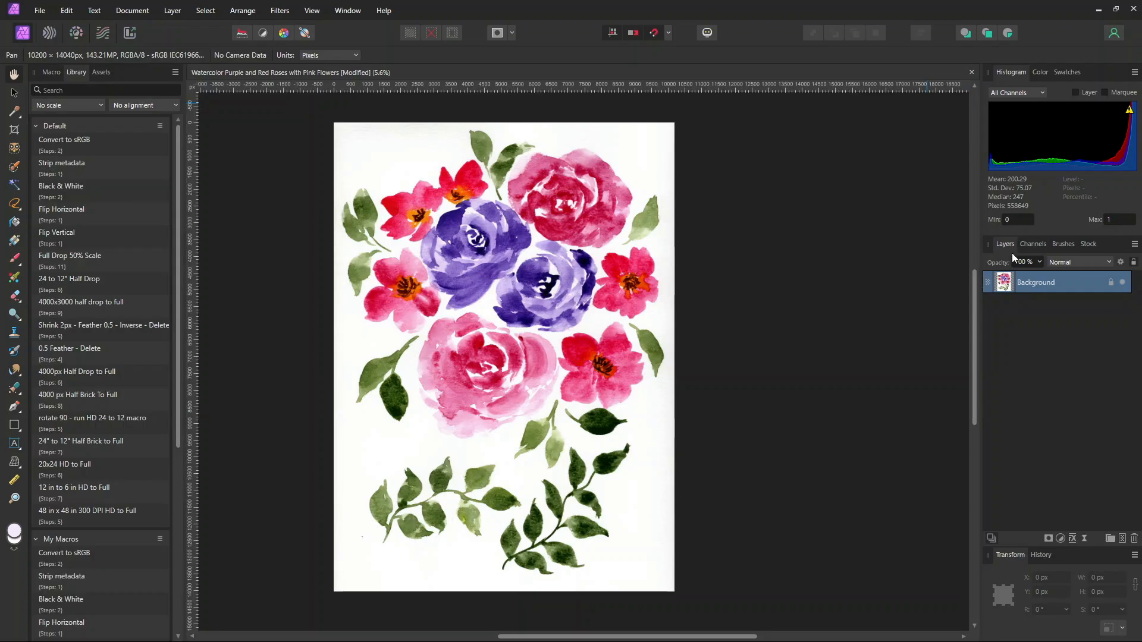
left_click(1065, 244)
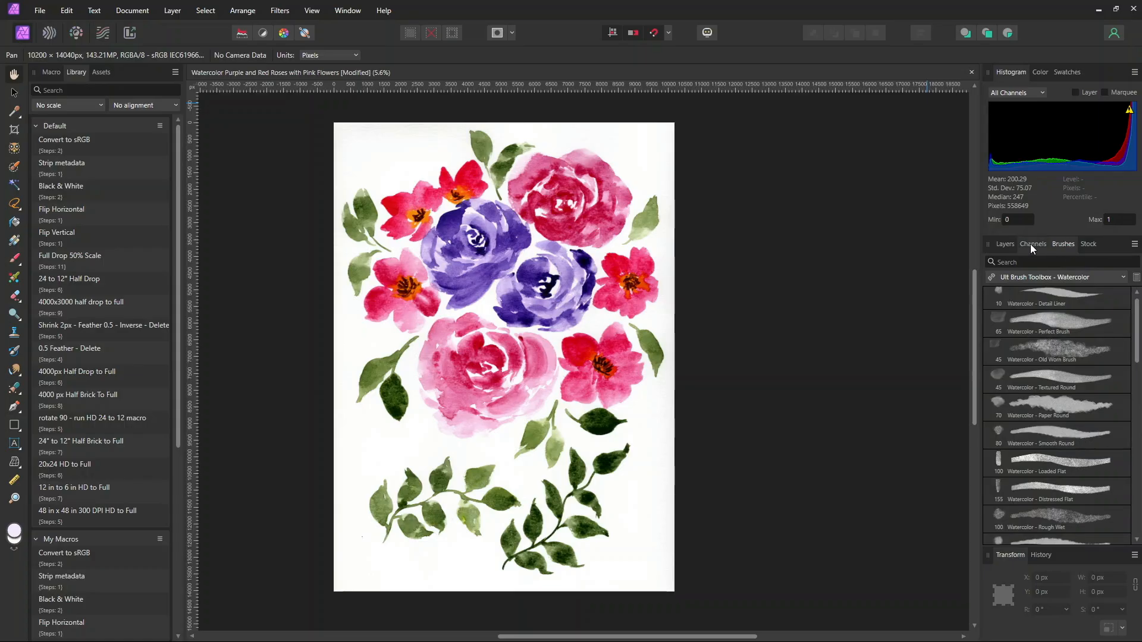
left_click(1005, 244)
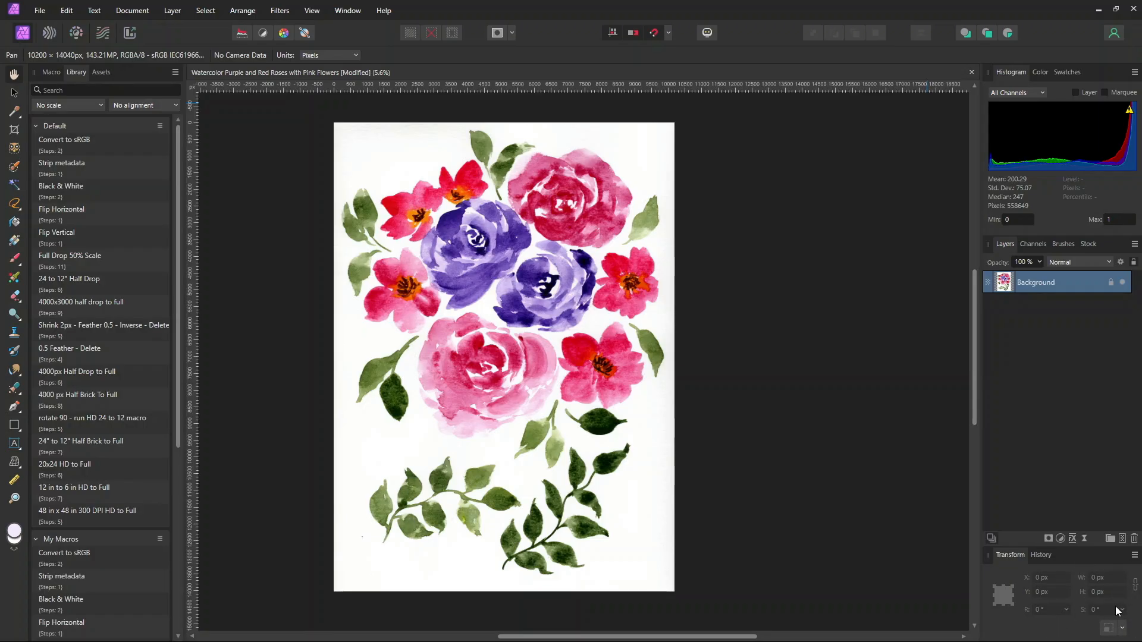
left_click(1040, 554)
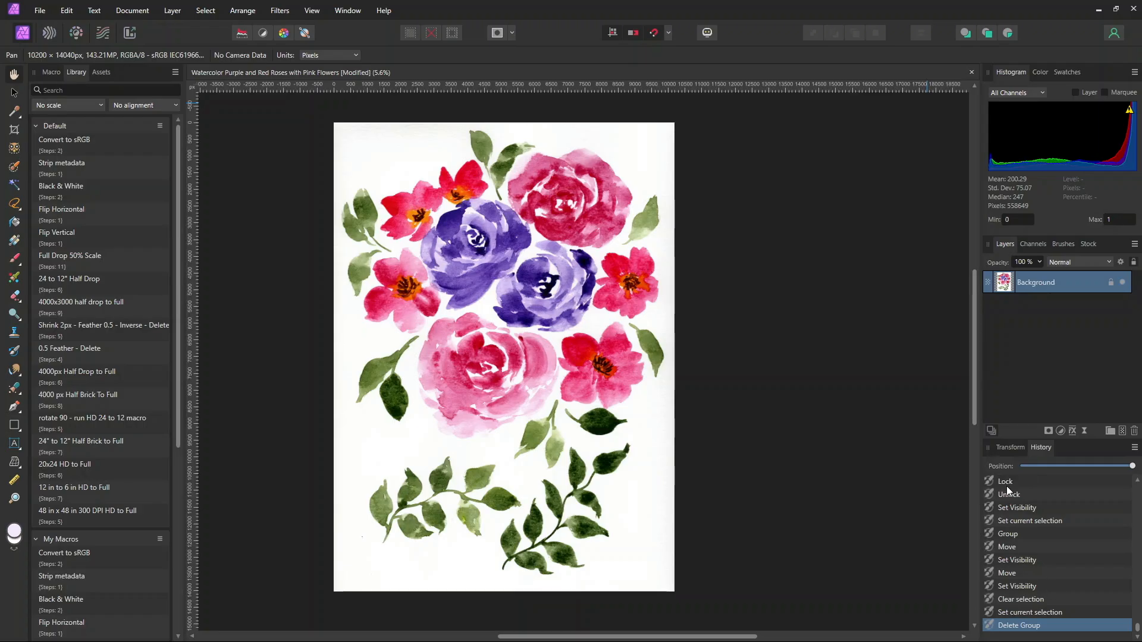
left_click(1017, 450)
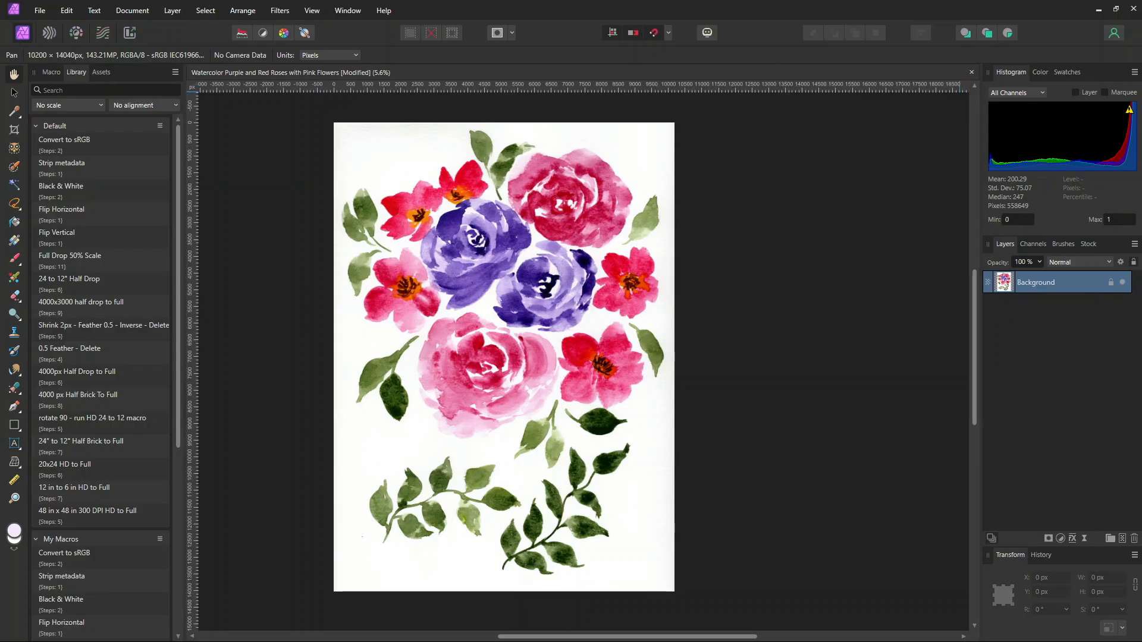
left_click(1040, 72)
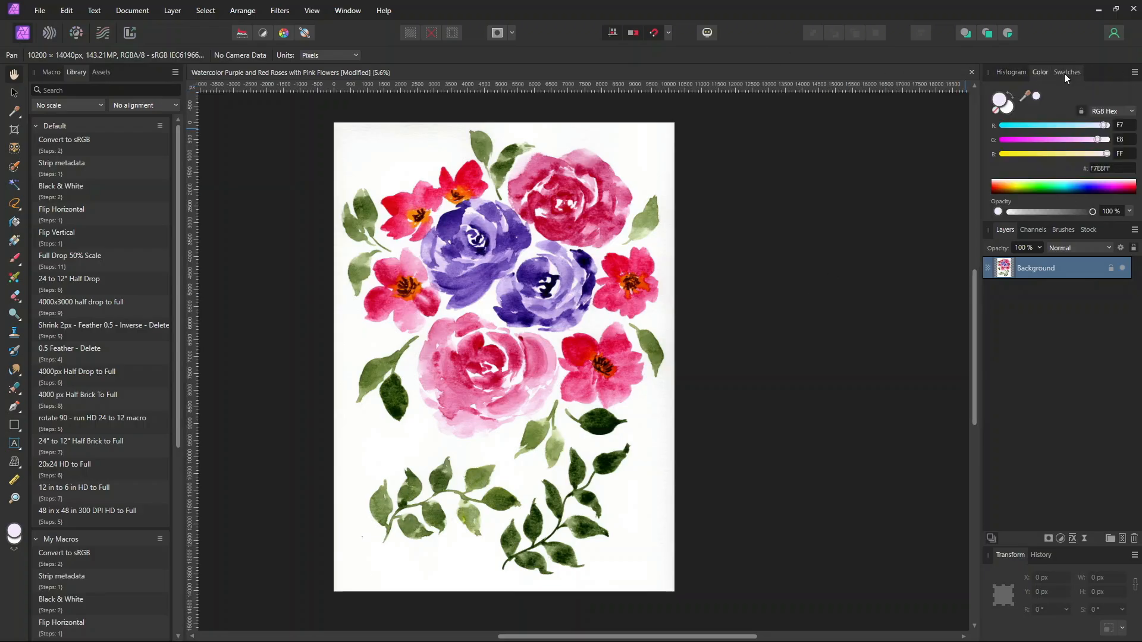
left_click(1065, 72)
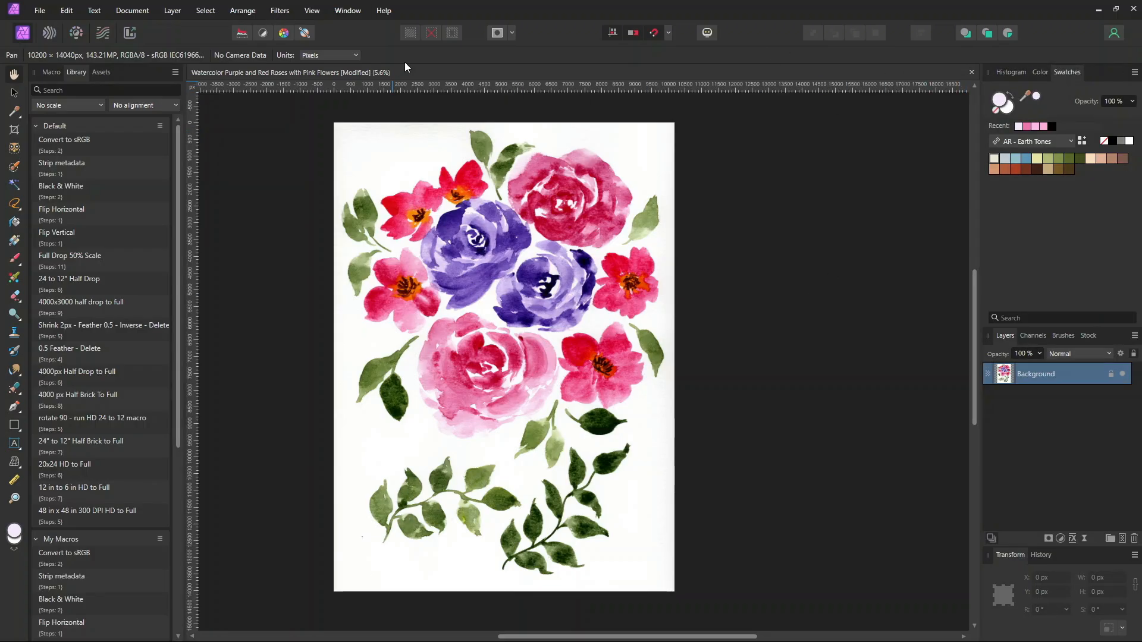
Save the current studio layout as a preset named "Test Preset of Workspace" and apply that preset
left_click(361, 11)
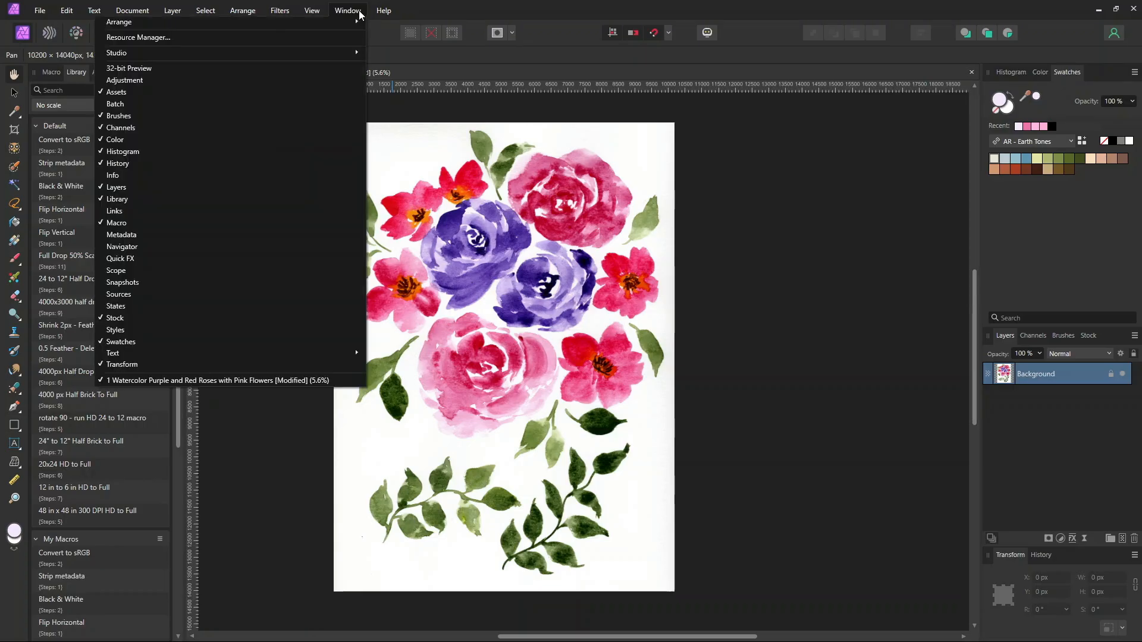
mouse_move(284, 53)
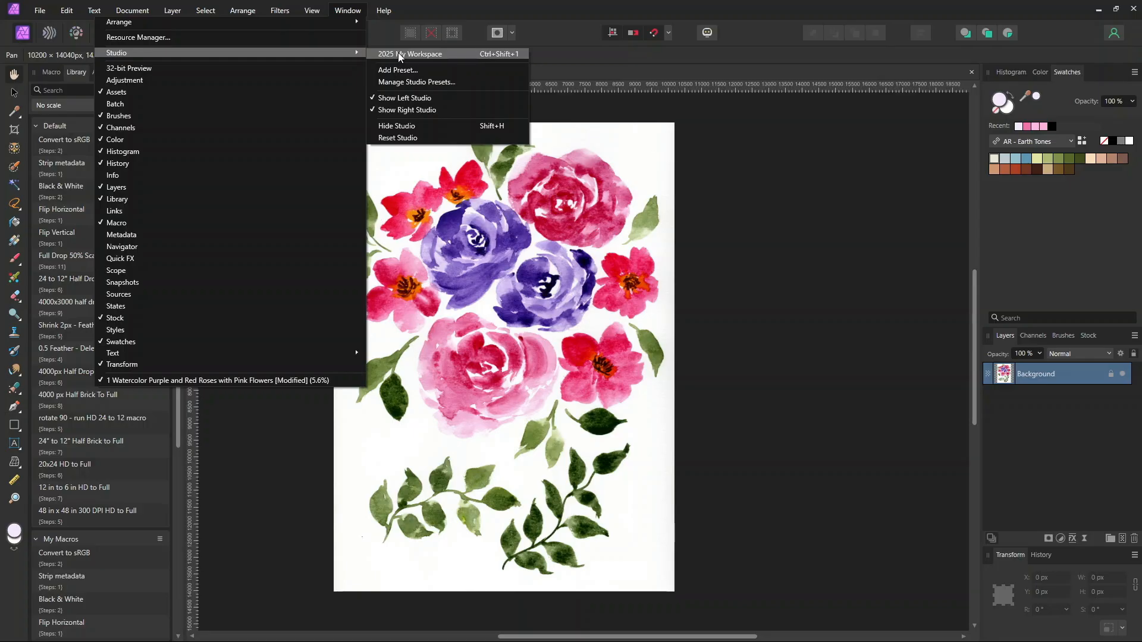
left_click(386, 70)
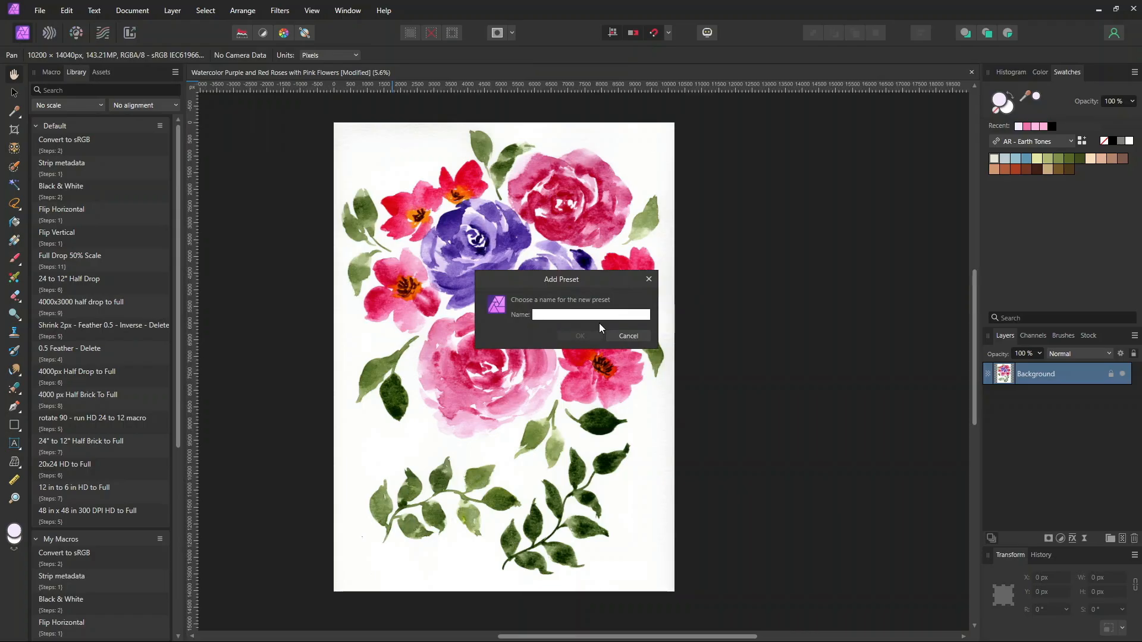
type("Test Preset of Workspace")
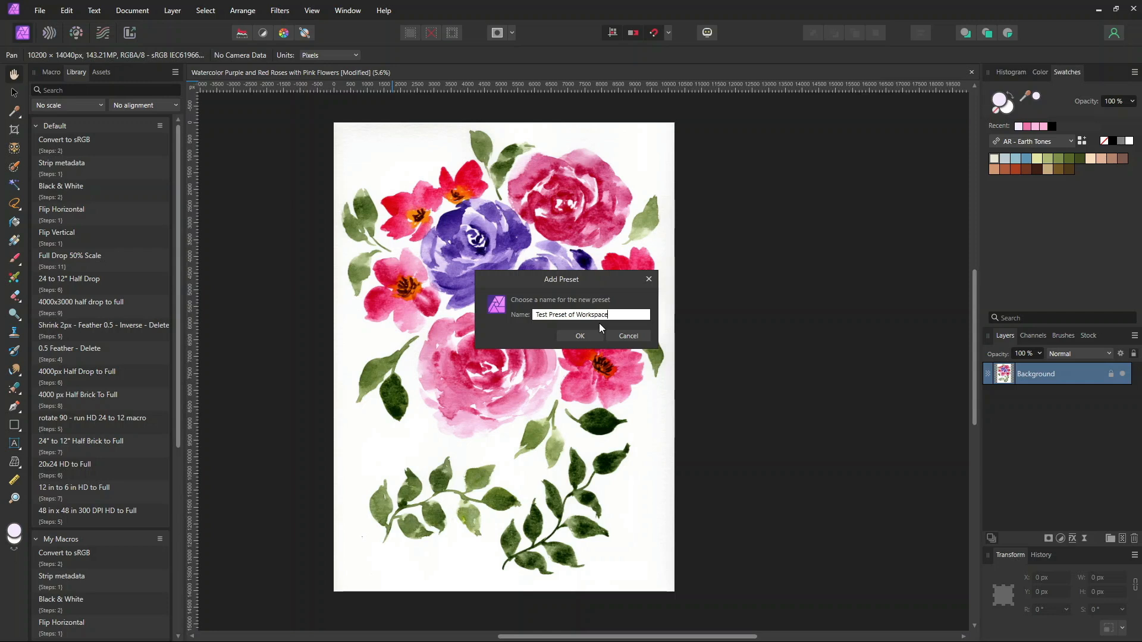
left_click(572, 337)
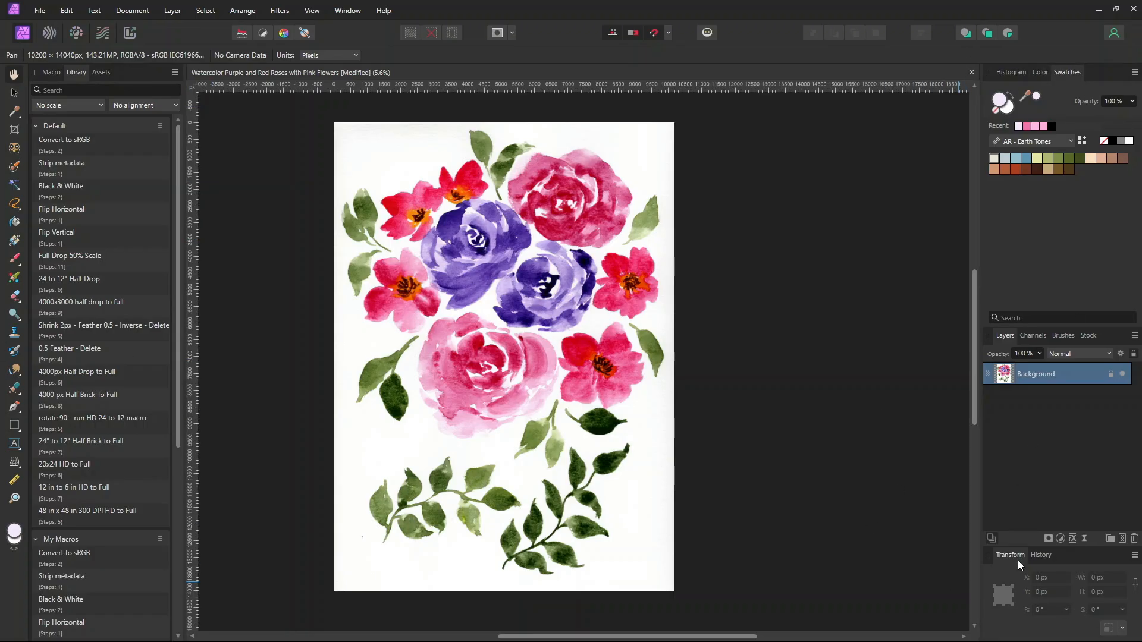
left_click(359, 12)
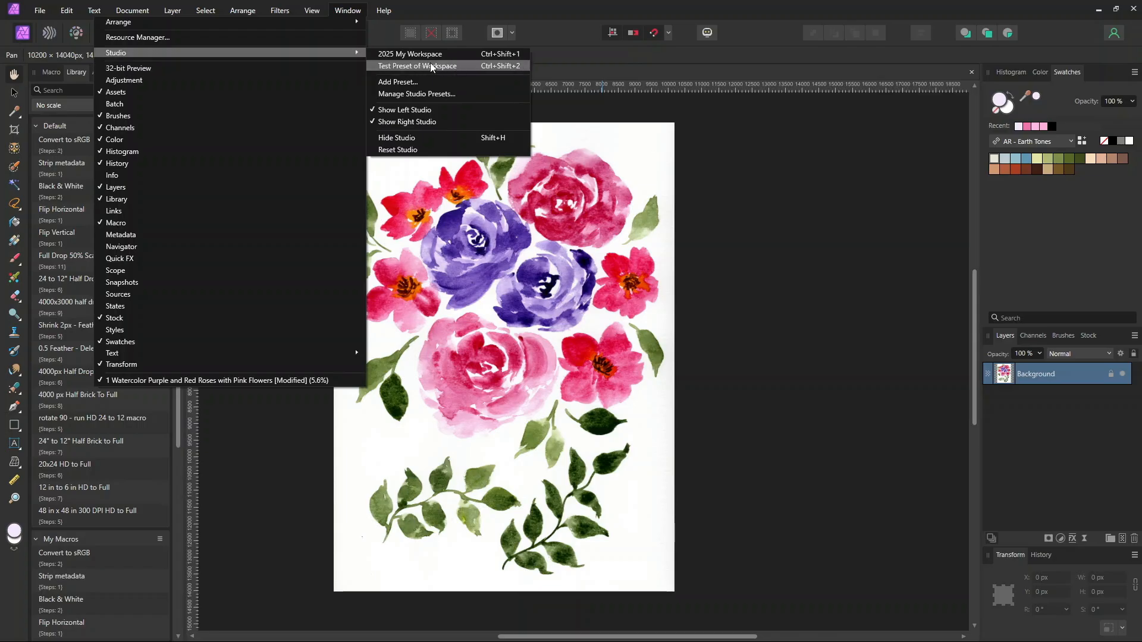
left_click(445, 67)
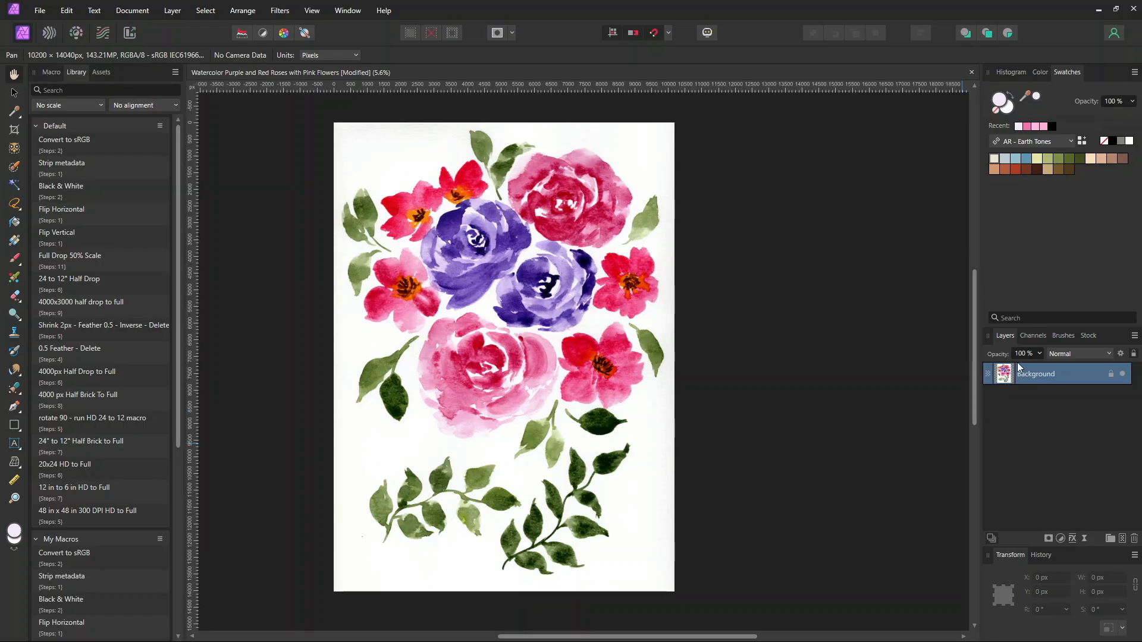
Duplicate the Background layer and add an empty pixel layer between the copy and the locked original
key("ctrl+j")
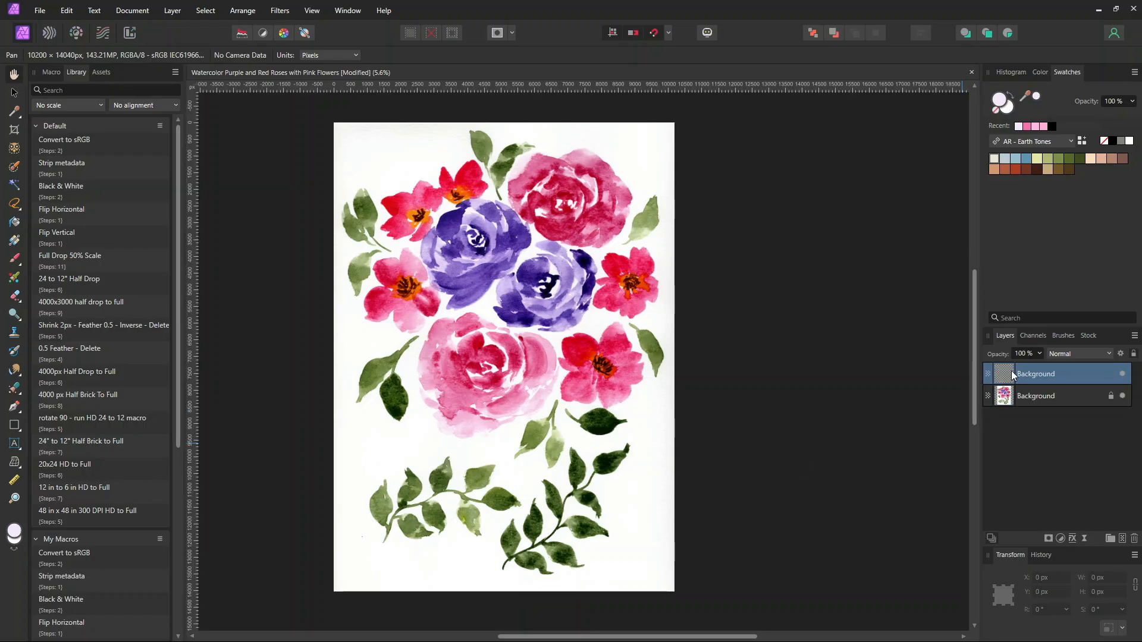
left_click(1060, 398)
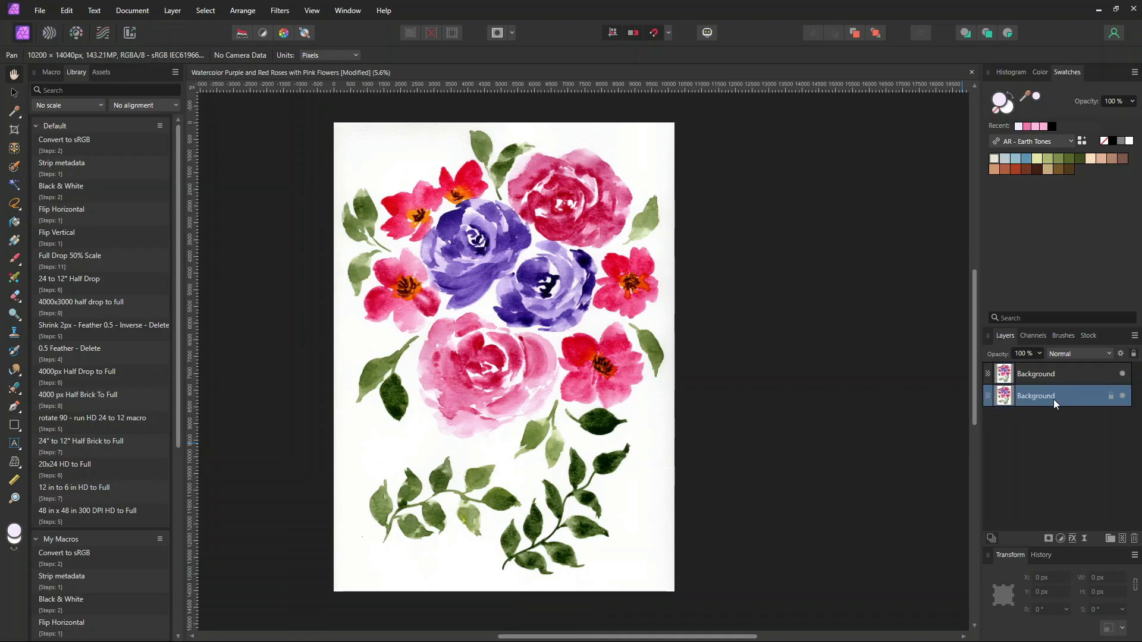
left_click(1124, 540)
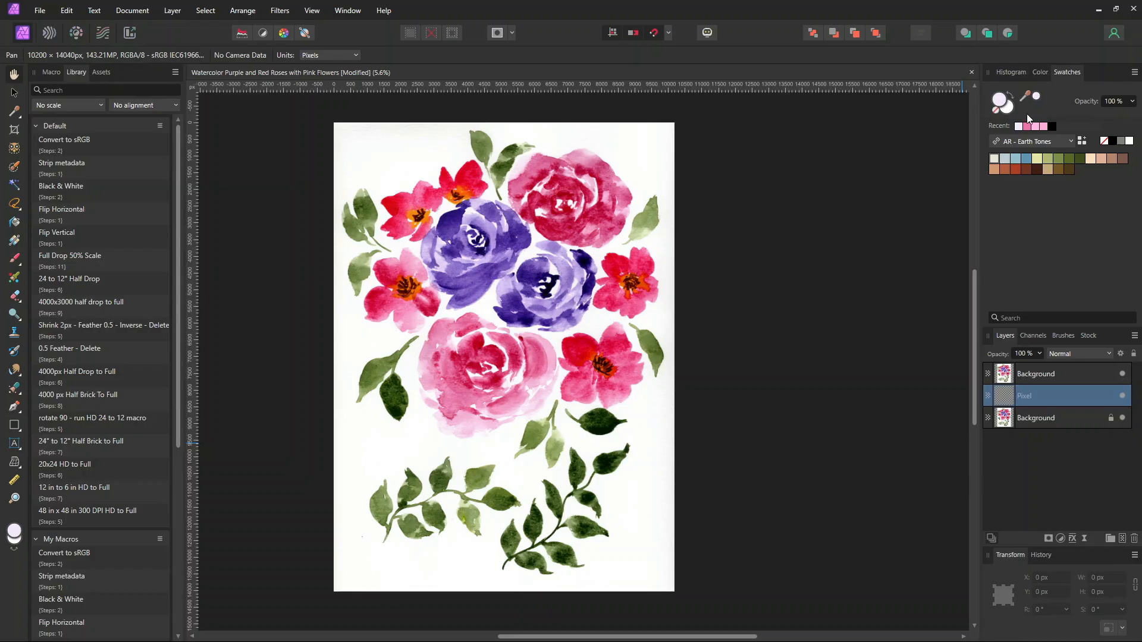
Fill the new pixel layer with black using the Flood Fill tool
left_click(1051, 126)
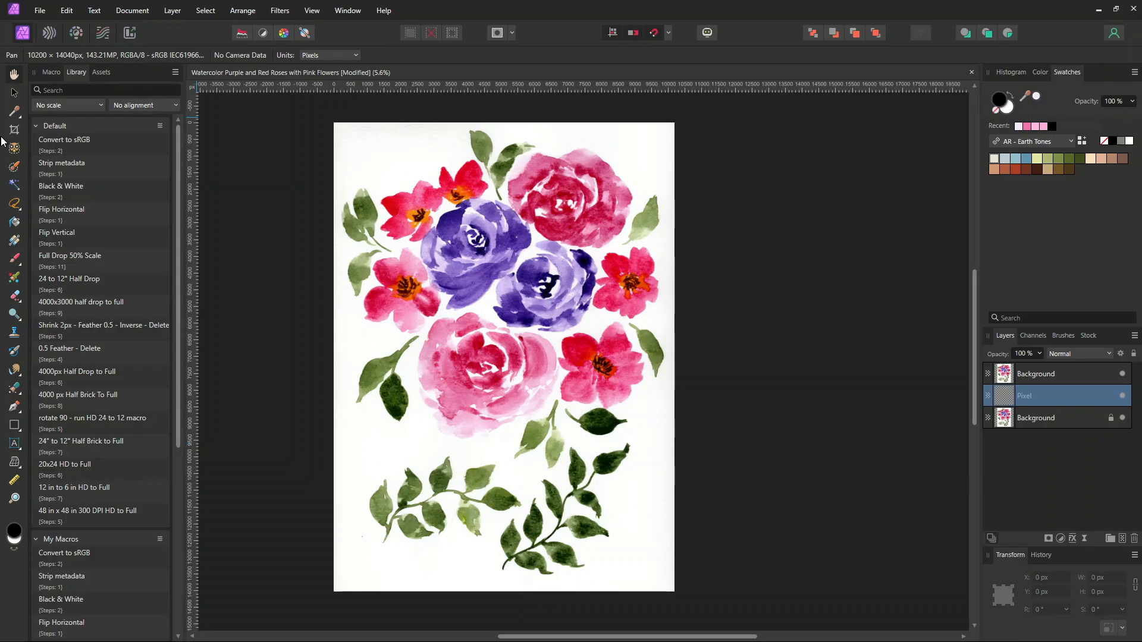
left_click(14, 222)
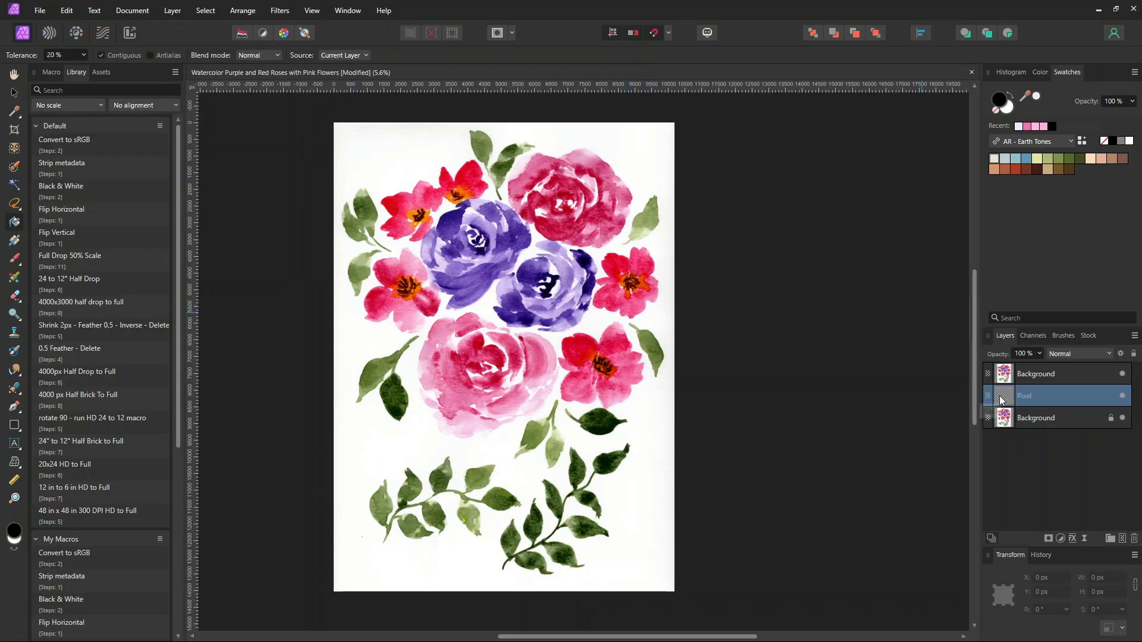
left_click(781, 190)
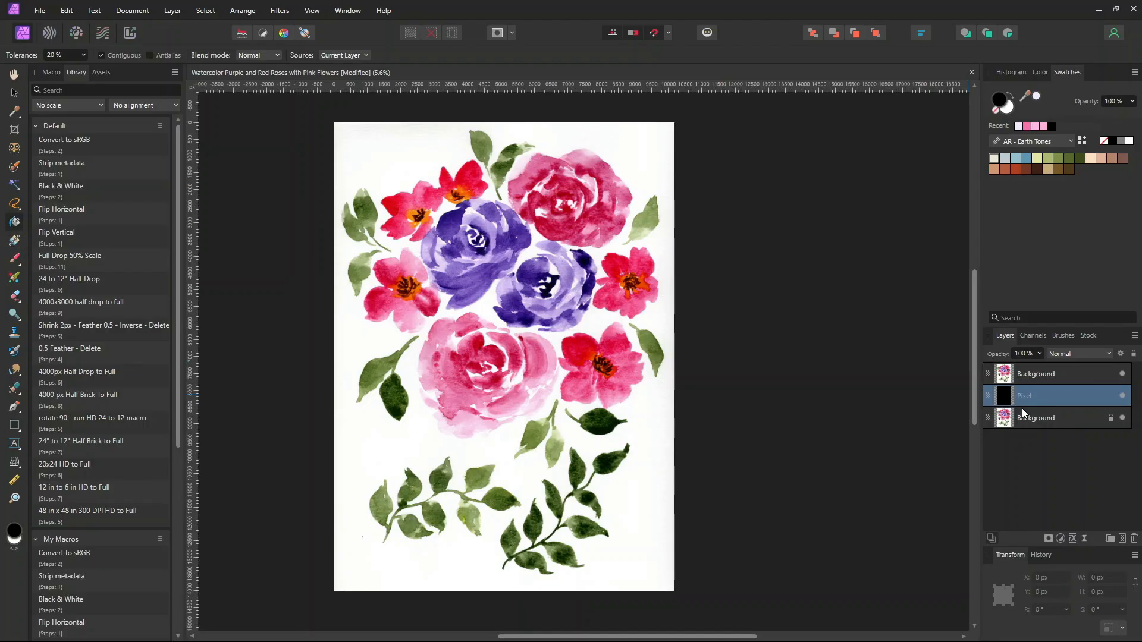
Add a Levels adjustment to the upper Background copy and set its white level to 94%
left_click(1038, 374)
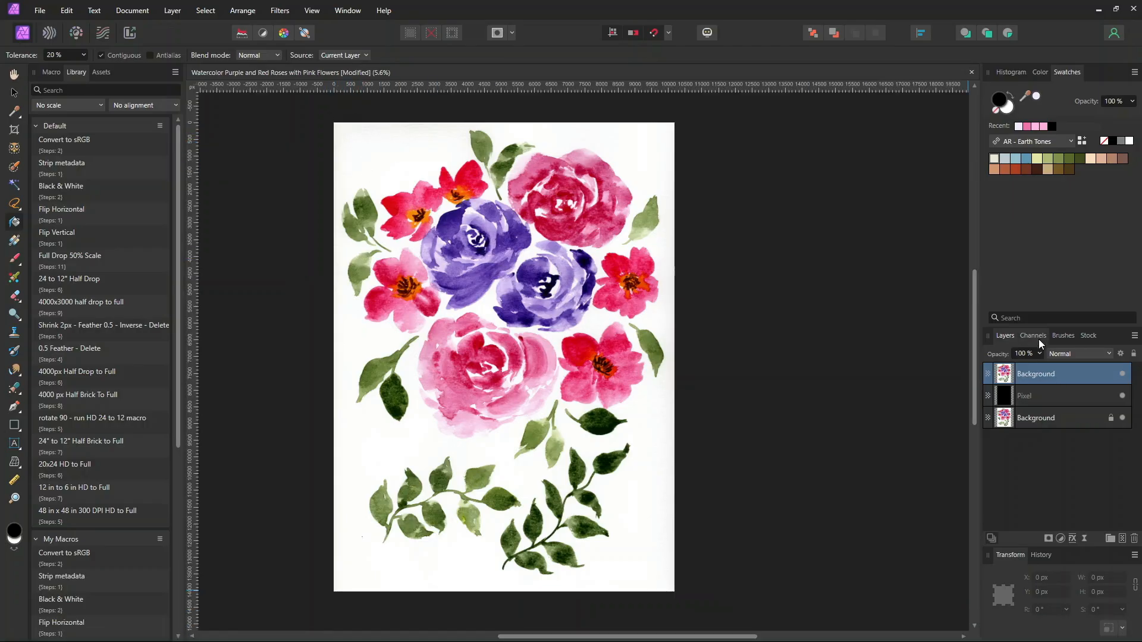
left_click(1058, 538)
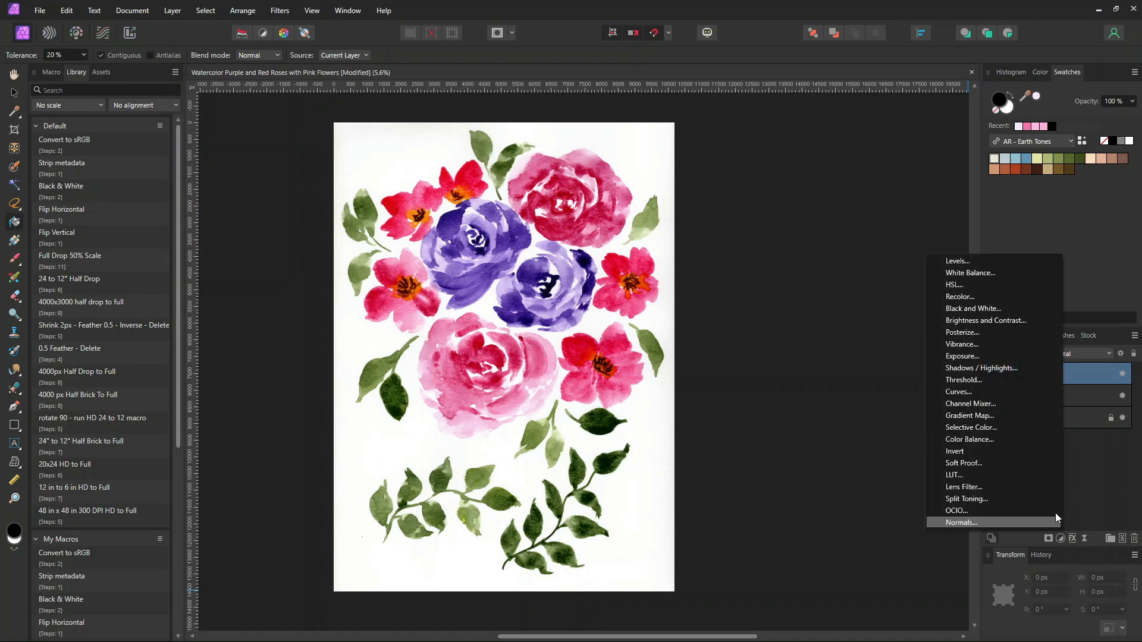
left_click(958, 262)
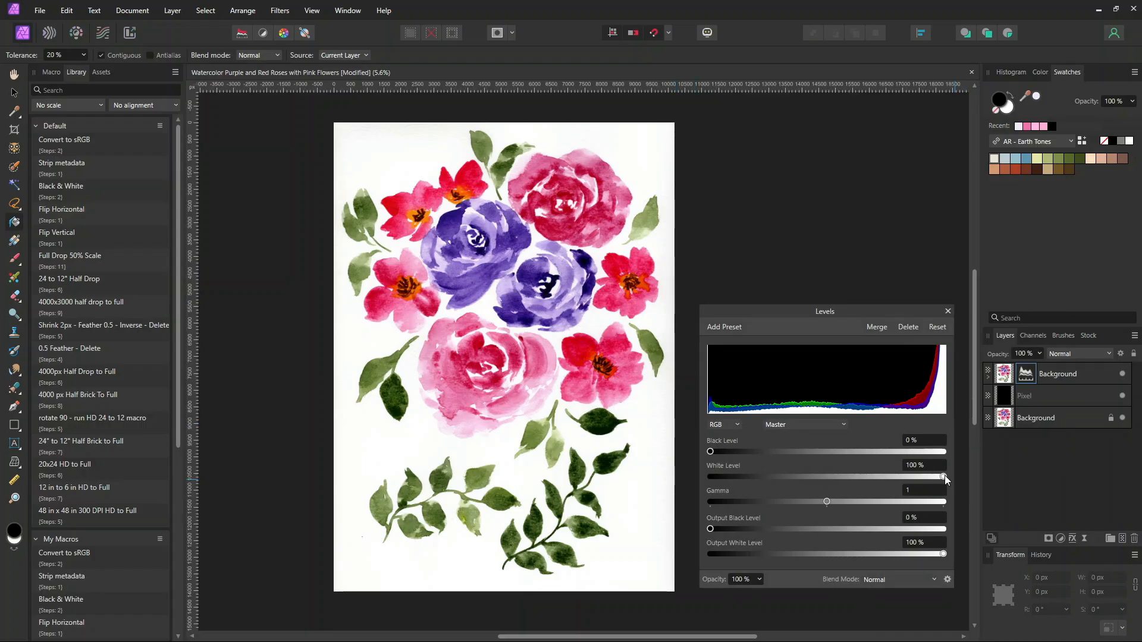
left_click_drag(943, 476, 928, 476)
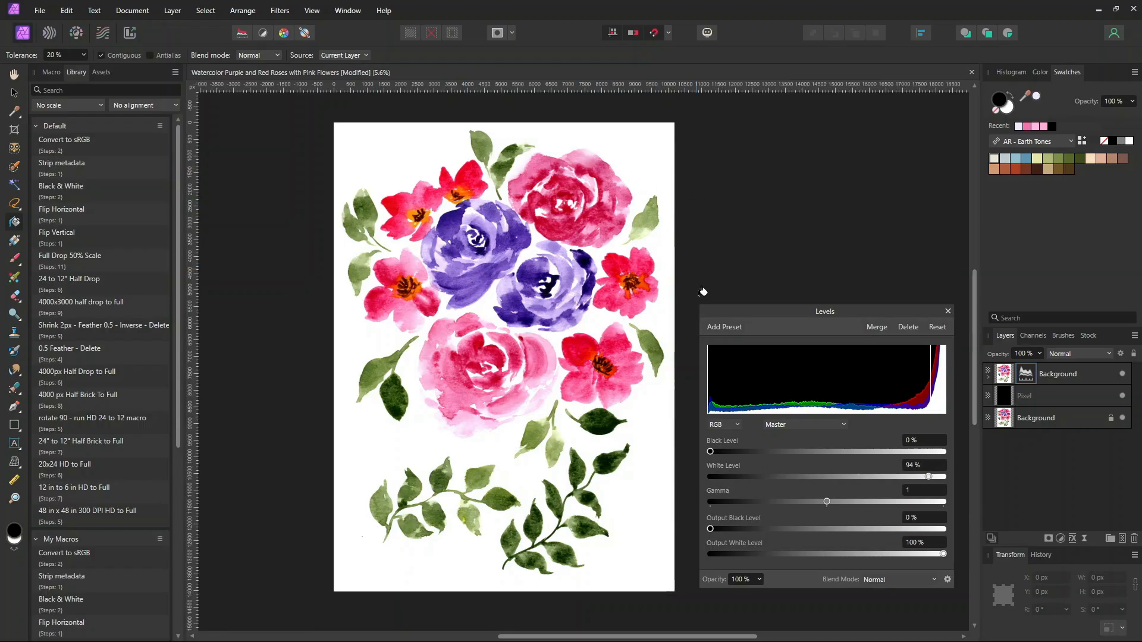
left_click_drag(826, 502, 793, 507)
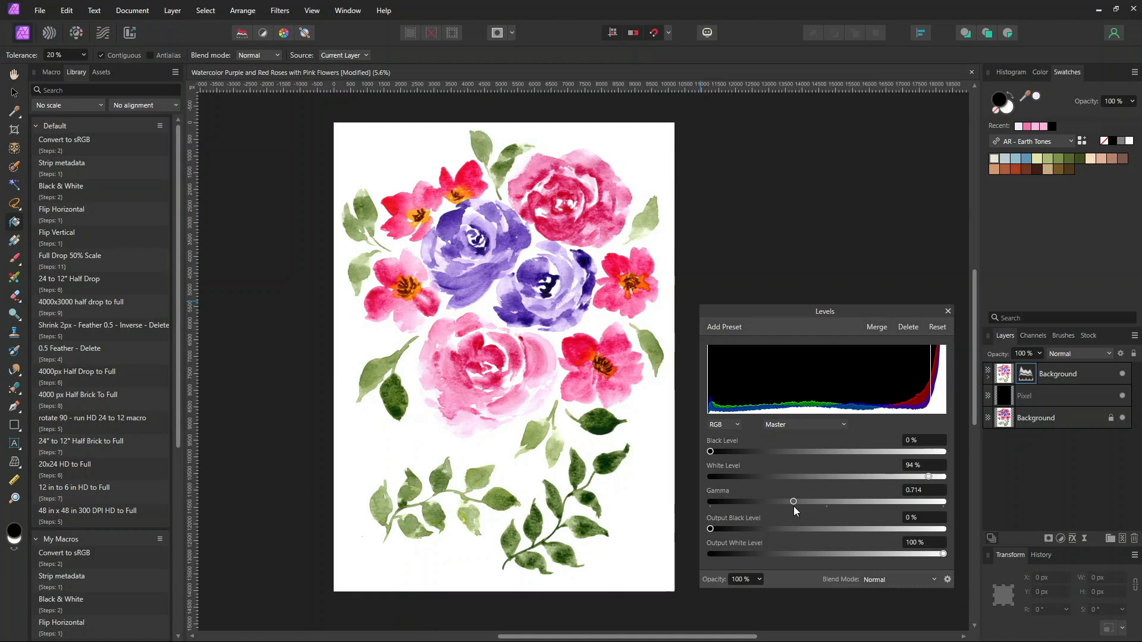
left_click_drag(793, 506, 797, 507)
left_click_drag(794, 509, 826, 513)
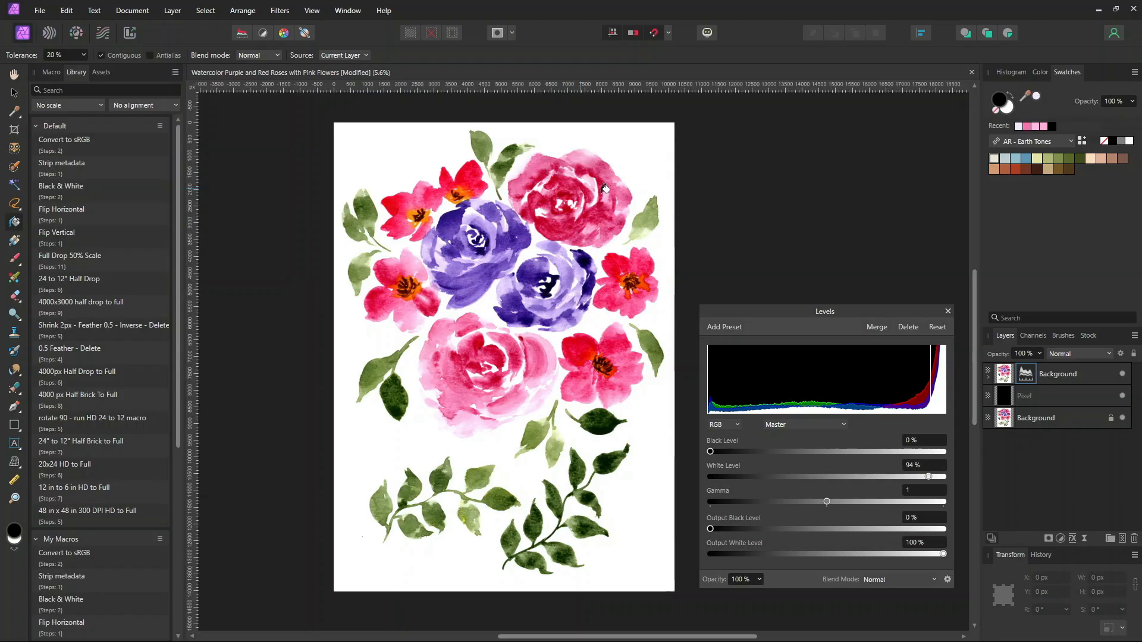
Set the Levels gamma to 0.903 and expand the upper Background layer to reveal its nested adjustment
left_click_drag(826, 502, 811, 502)
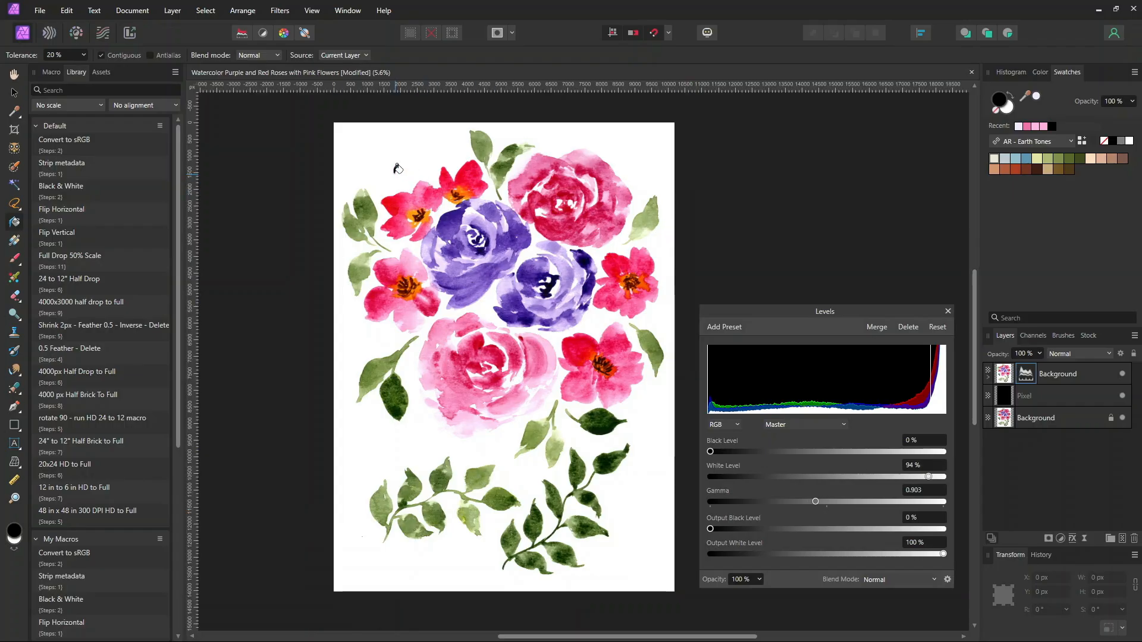
left_click_drag(819, 311, 822, 238)
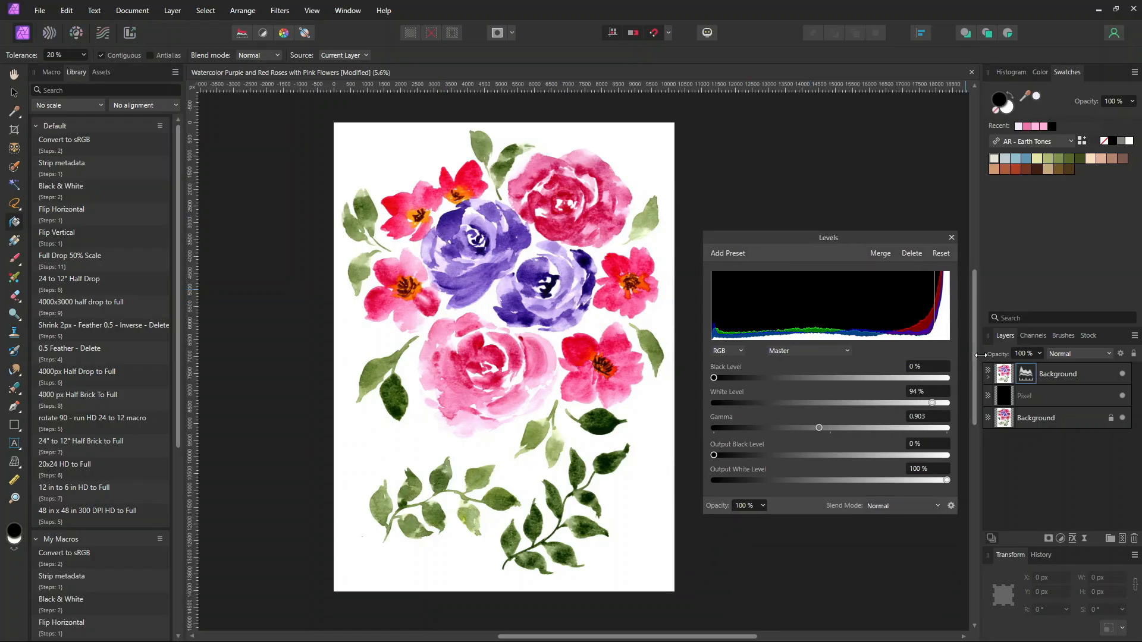
left_click(988, 377)
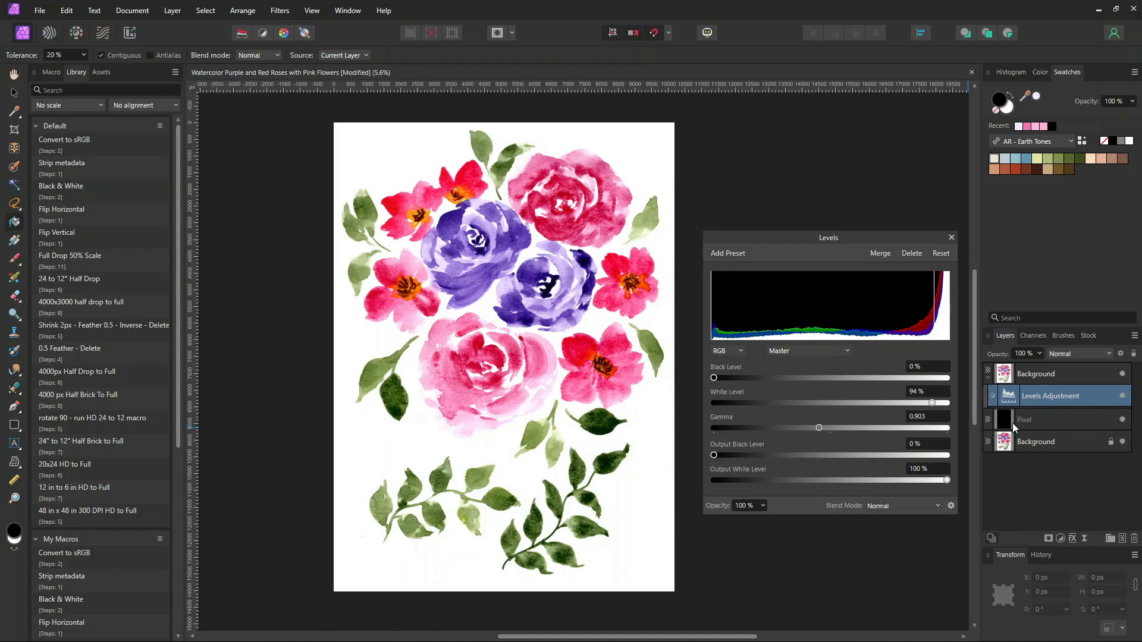
Compare the painting with the Levels adjustment switched off and on, and merge the adjustment into the upper Background layer
left_click(1122, 419)
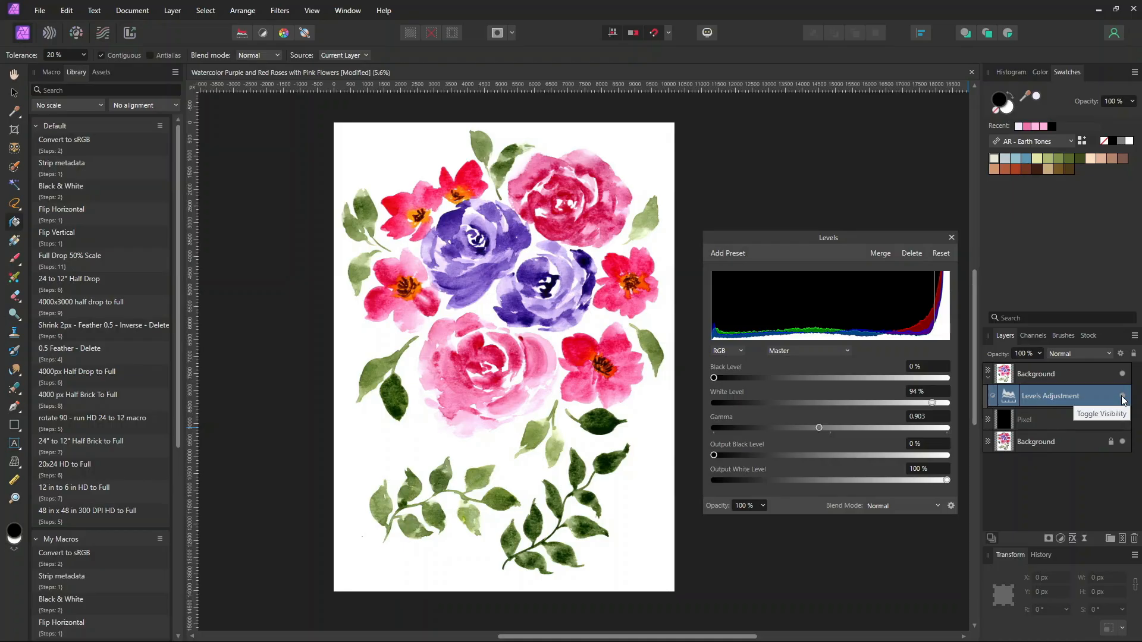
left_click(1122, 397)
left_click(1122, 397)
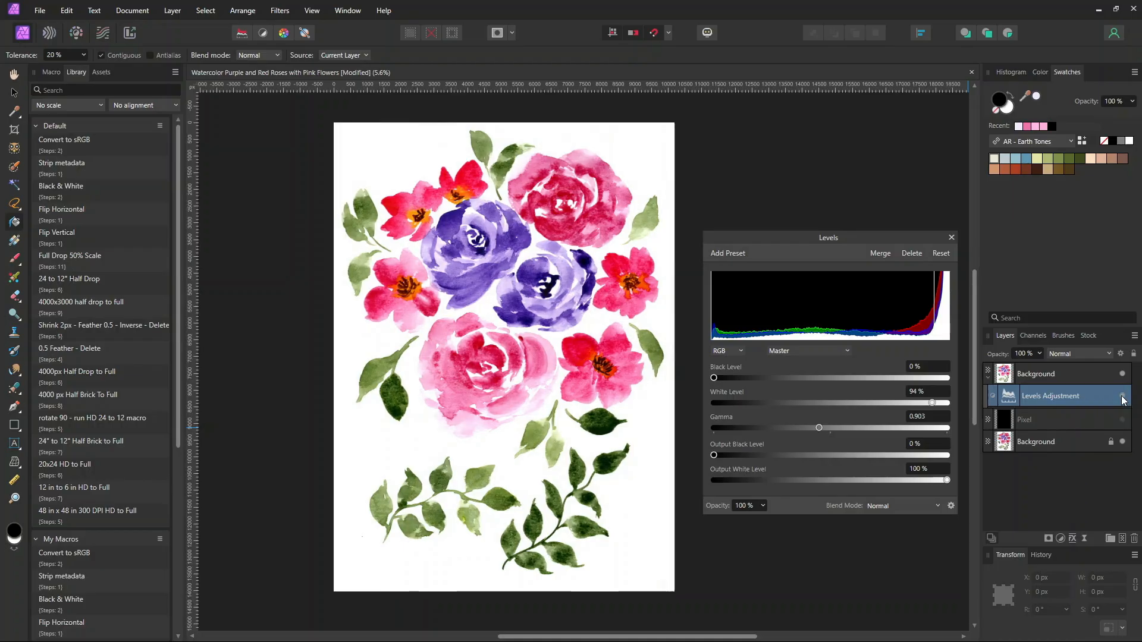
left_click(1122, 397)
left_click(1122, 398)
left_click(1122, 397)
left_click(1122, 397)
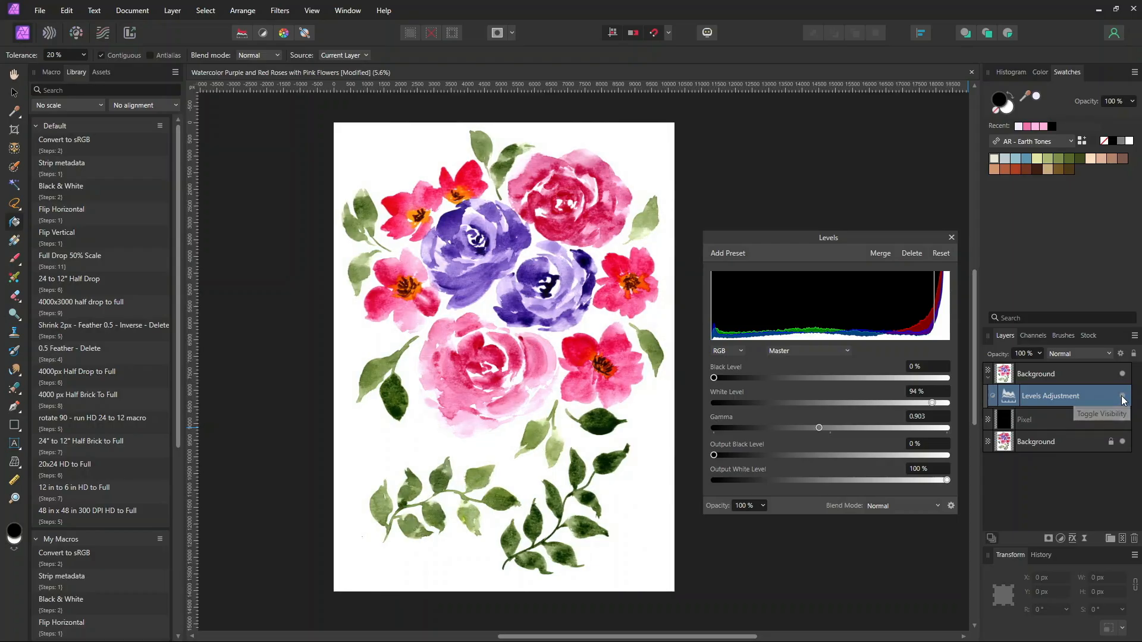
left_click(1122, 397)
left_click(1122, 397)
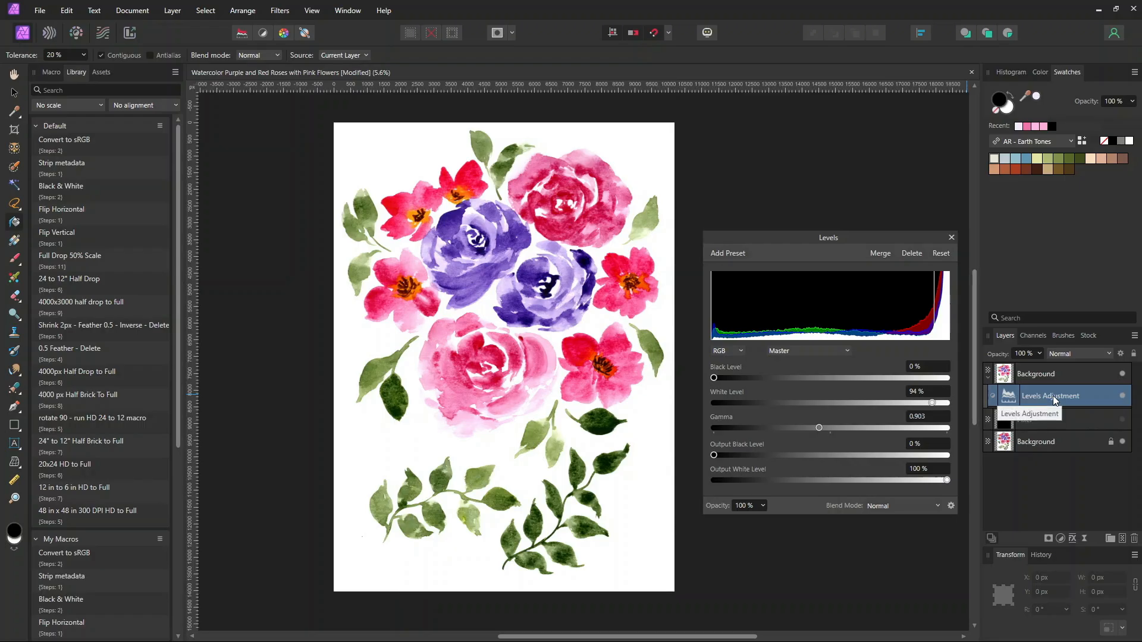
left_click(878, 253)
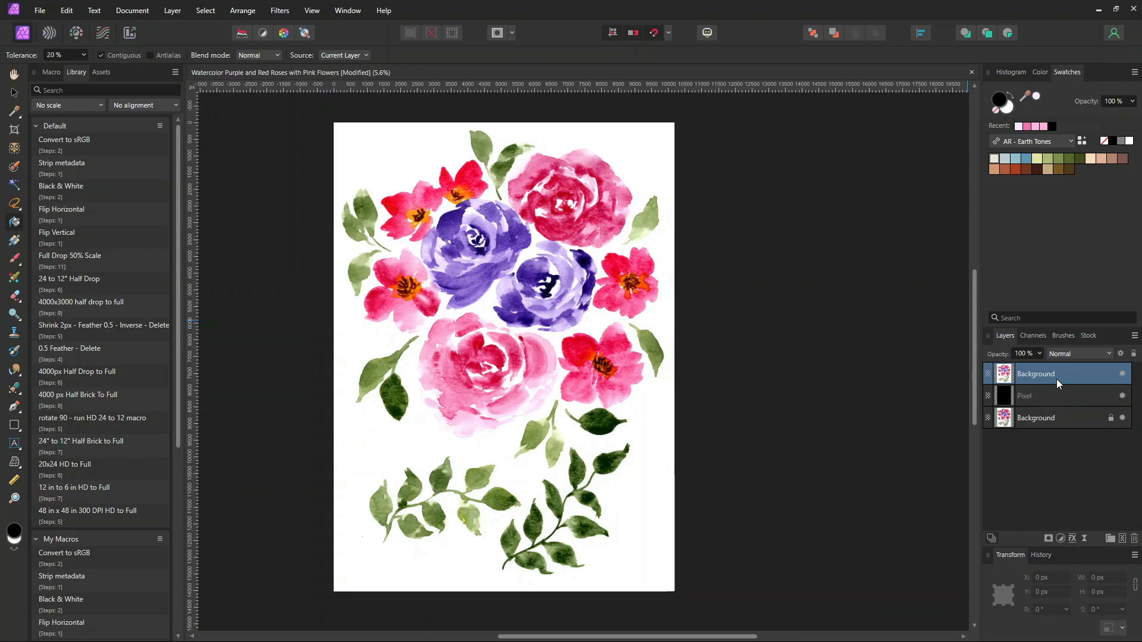
Select the white paper around the flowers on the upper Background layer using Flood Select at 5% tolerance
left_click(15, 186)
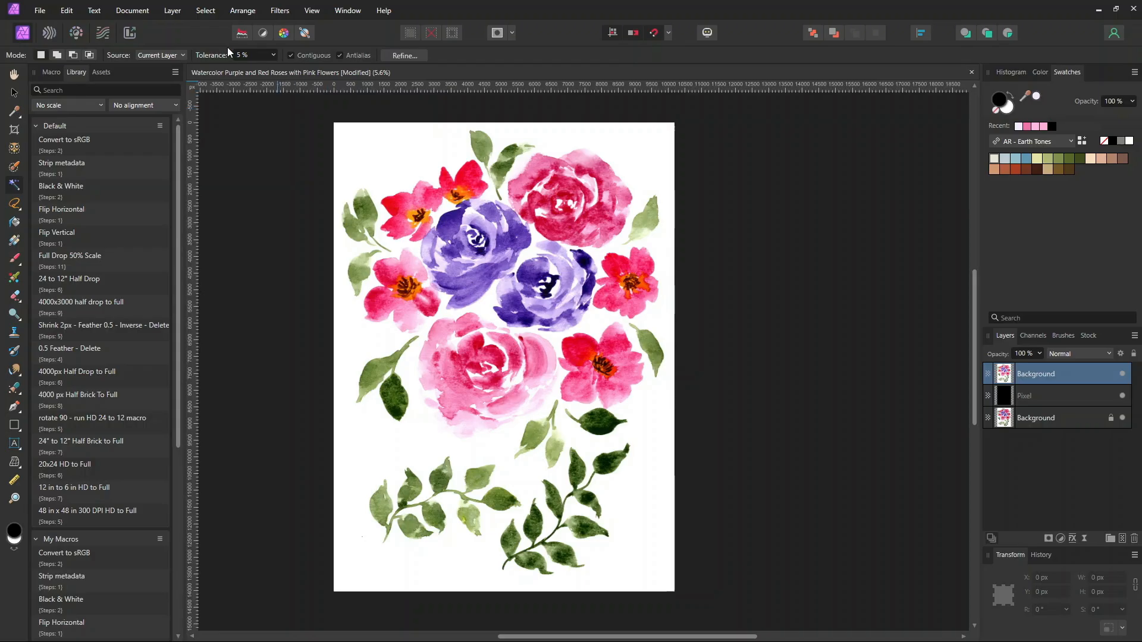
left_click(10, 189)
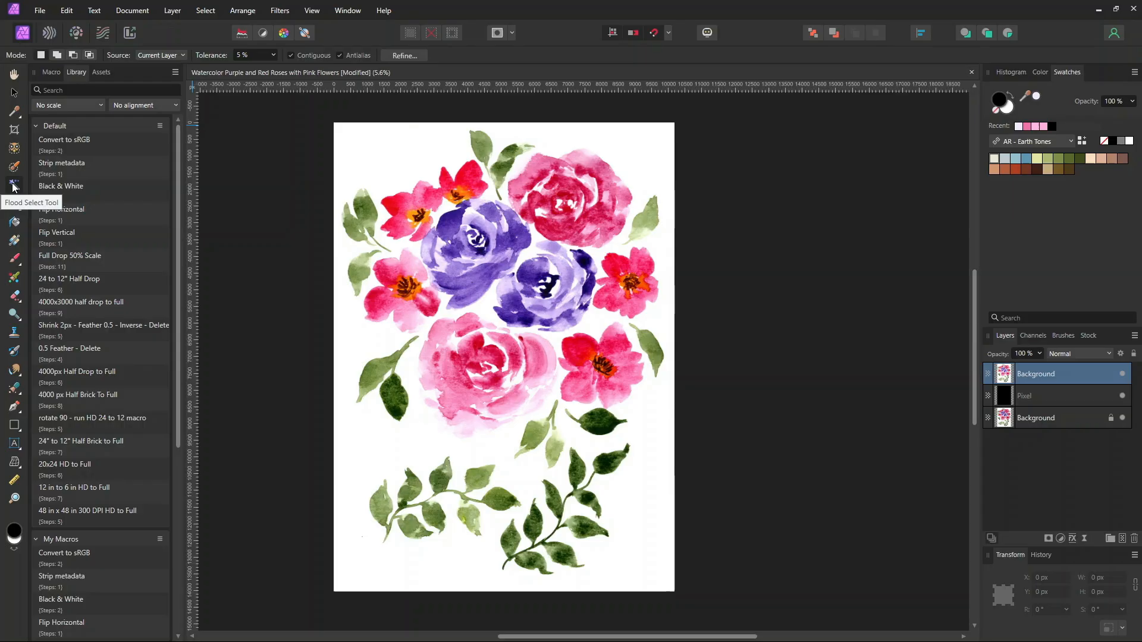
left_click(628, 161)
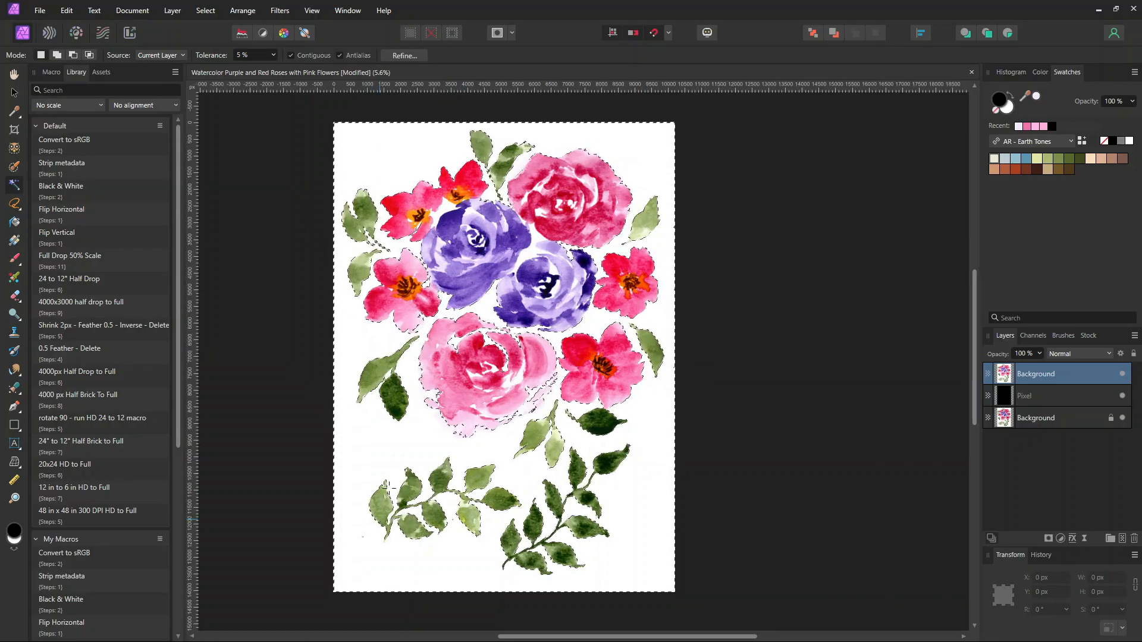
Subtract the wrongly selected left petal edge of the large light-pink rose from the selection using the Freehand Selection tool
scroll(522, 434, "up", 4)
scroll(521, 435, "down", 5)
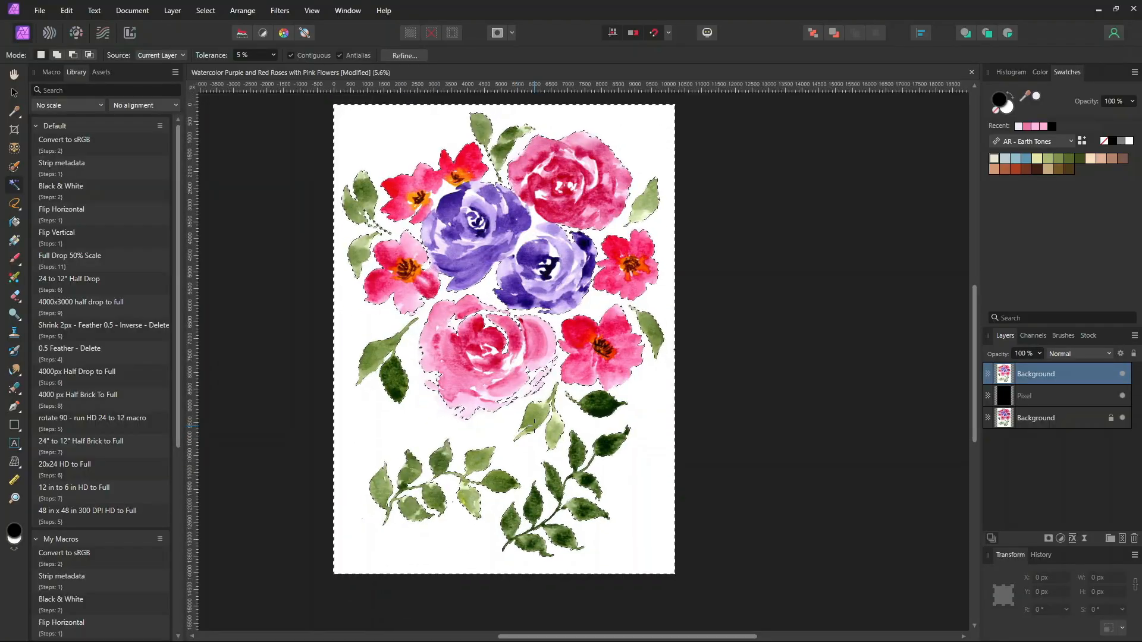
scroll(522, 434, "up", 3)
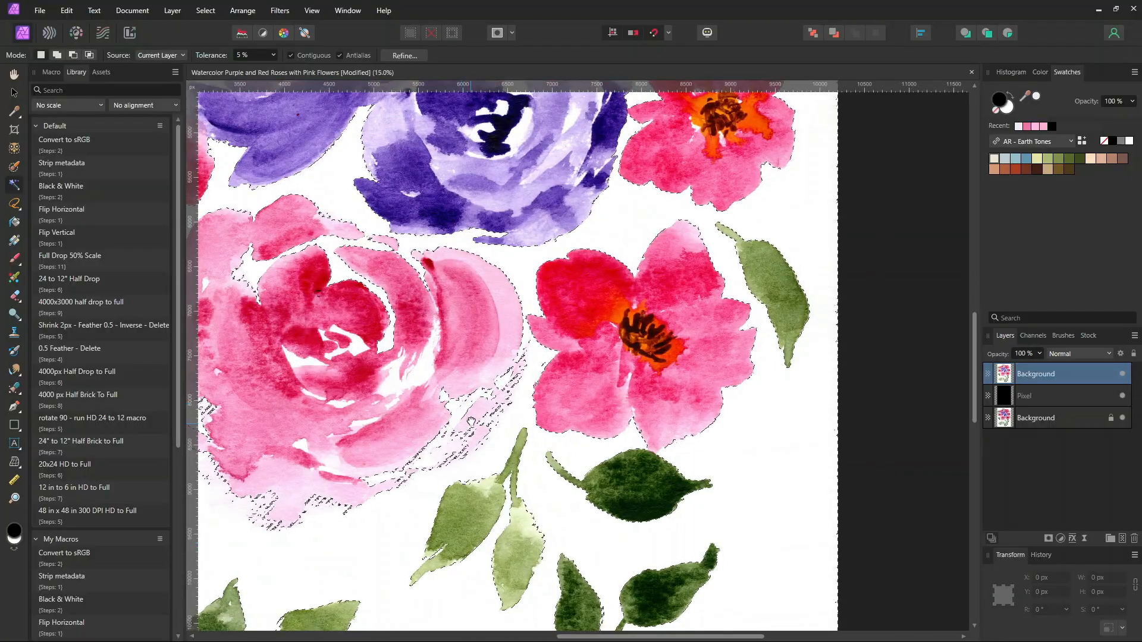
left_click_drag(534, 426, 716, 352)
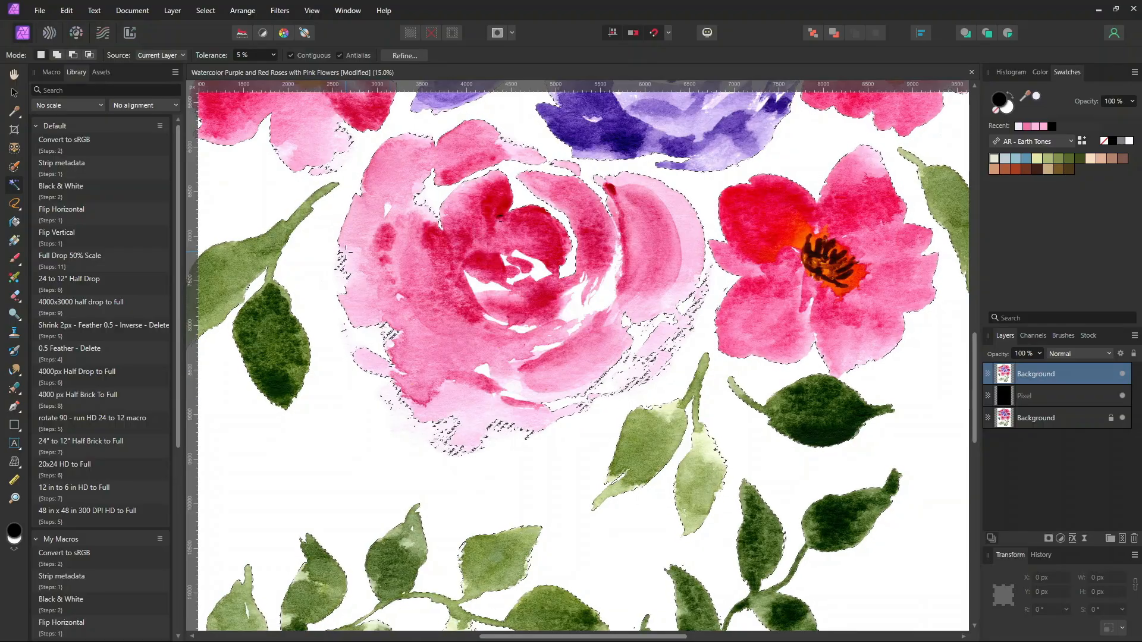
left_click_drag(316, 145, 381, 227)
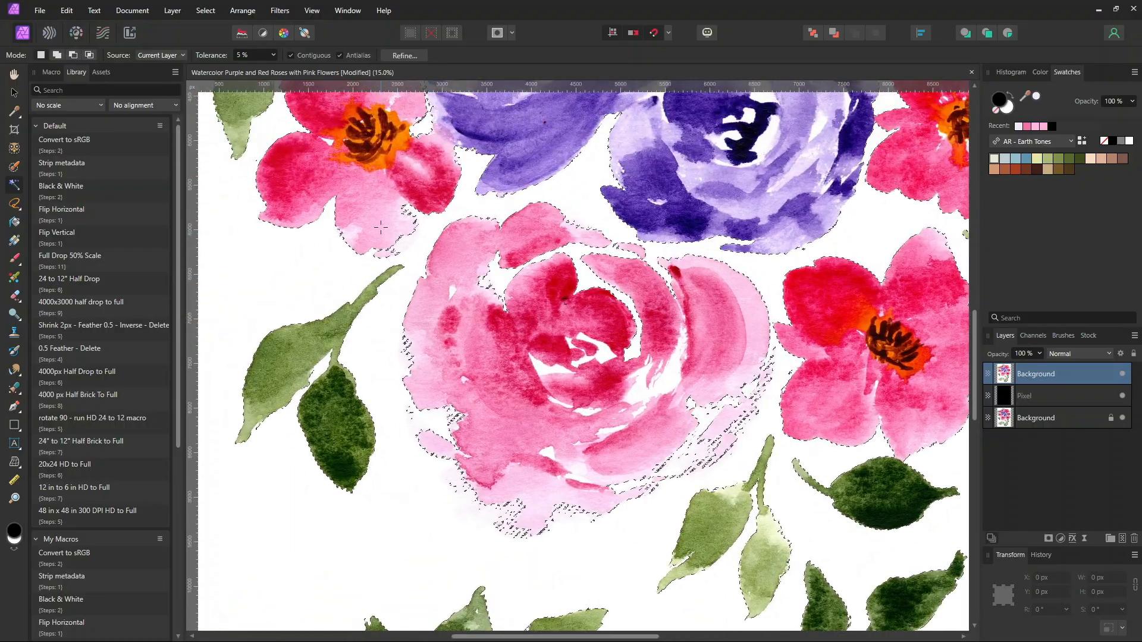
left_click(17, 203)
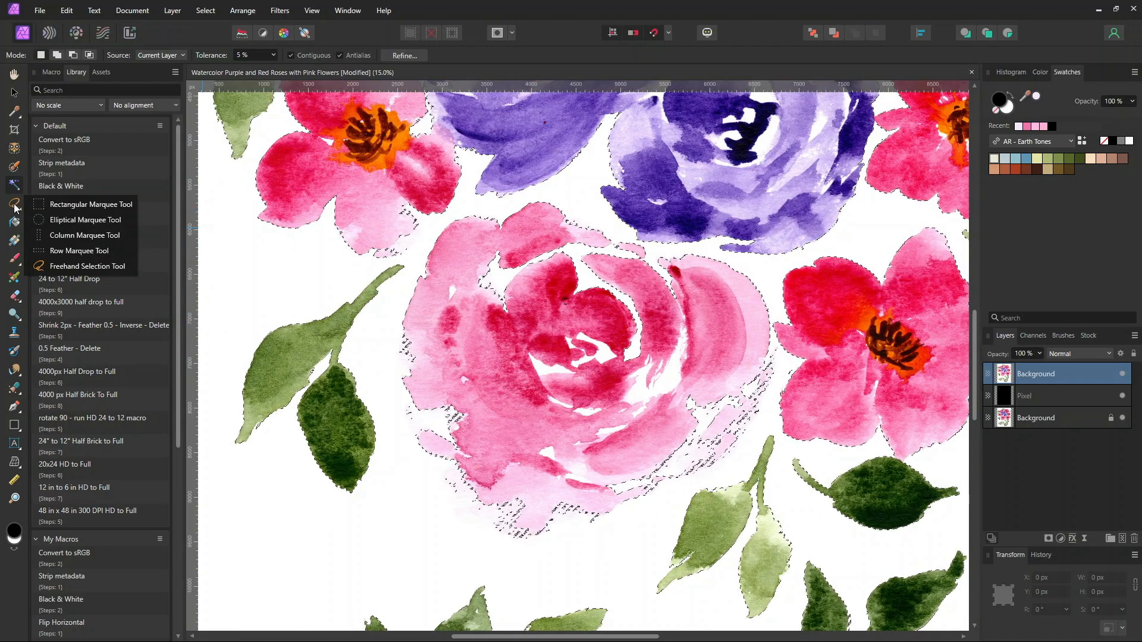
left_click(50, 269)
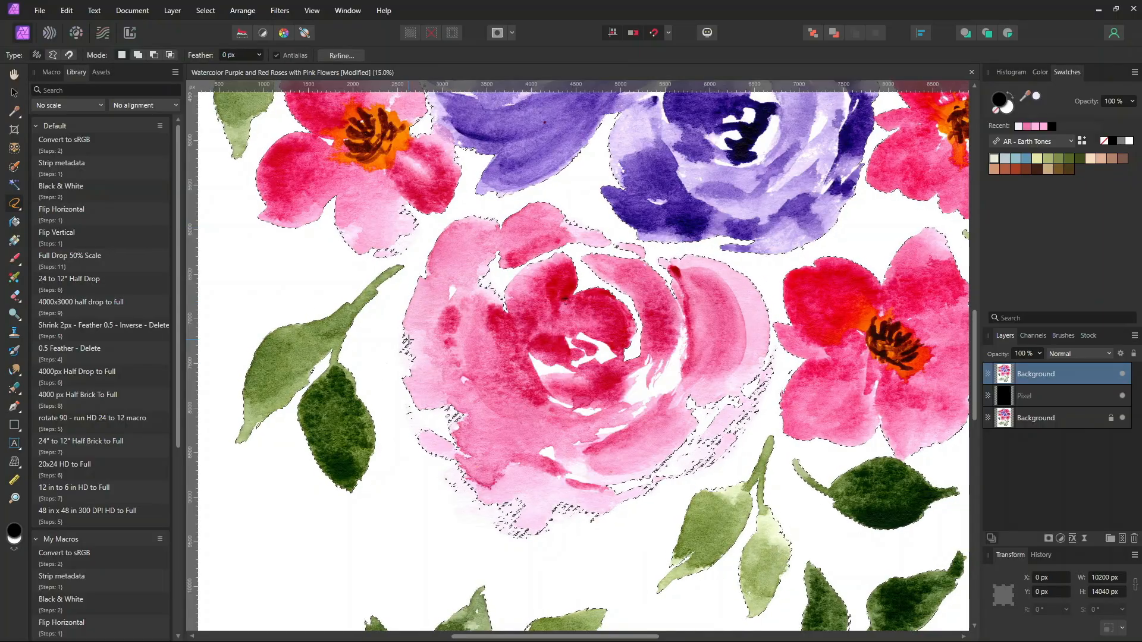
key("alt")
key("alt")
key("alt")
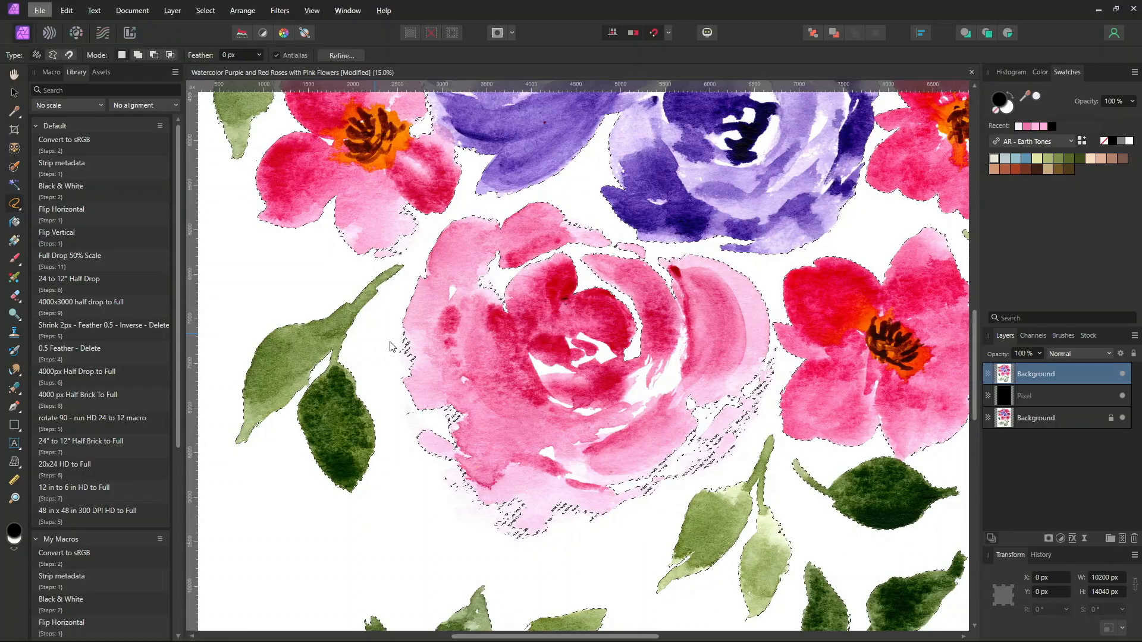
key("alt")
mouse_move(406, 329)
left_mouse_down()
mouse_move(409, 385)
mouse_move(409, 328)
mouse_move(515, 468)
left_mouse_up()
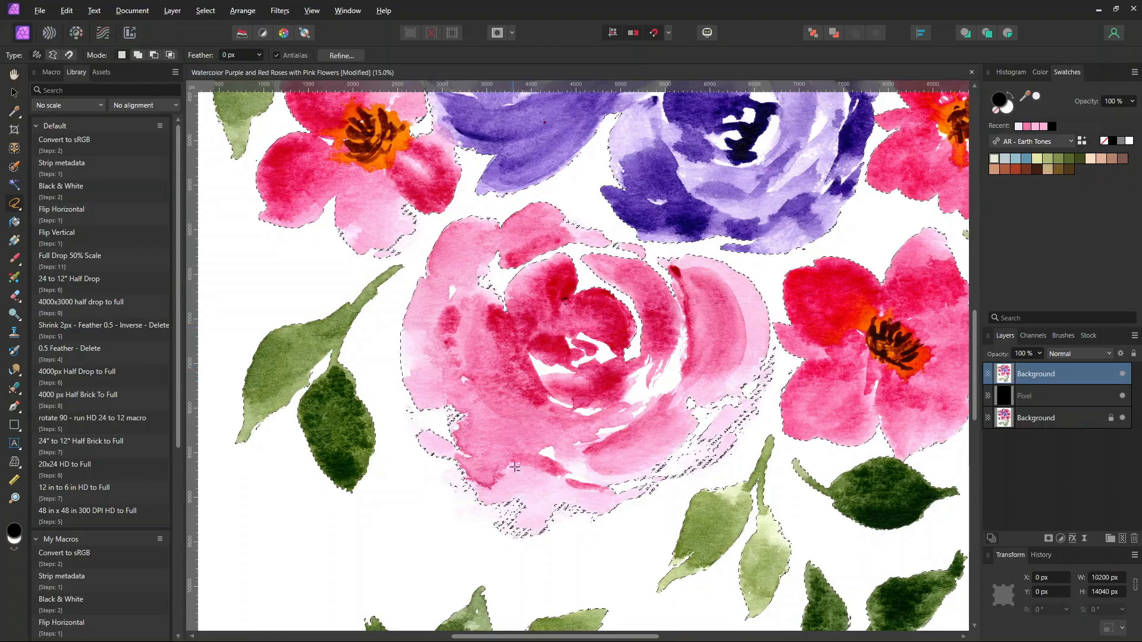
Subtract the ragged selected patches along the large pink rose's lower-left and bottom petal edges from the selection
left_click_drag(501, 299, 495, 287)
left_click_drag(510, 306, 510, 306)
left_click_drag(473, 415, 446, 402)
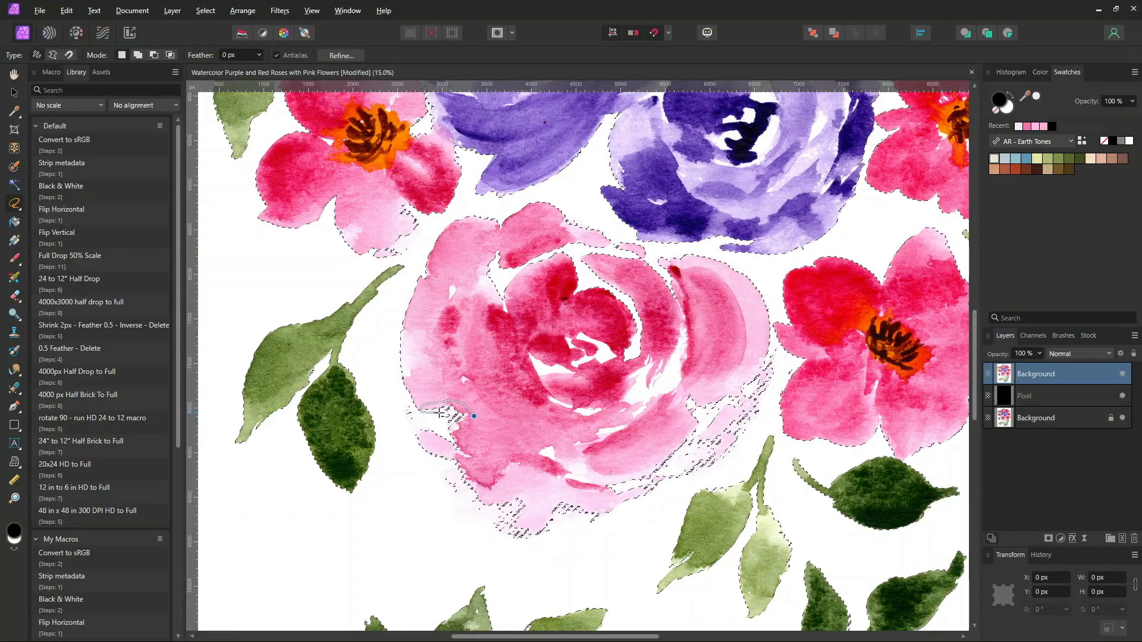
left_click_drag(476, 437, 474, 417)
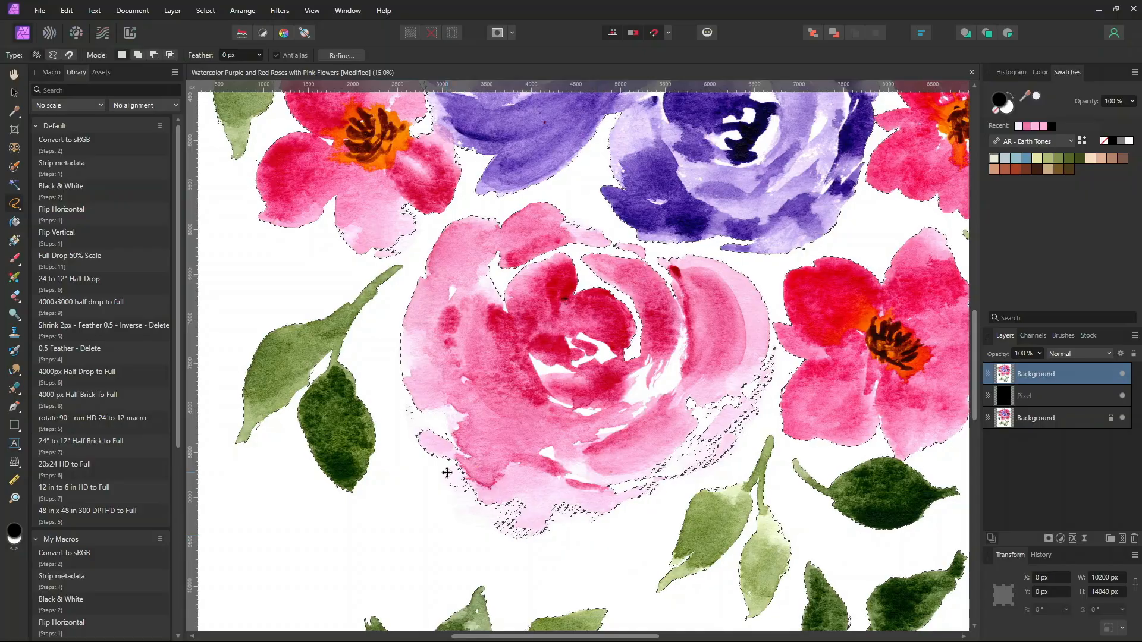
left_click_drag(458, 458, 448, 471)
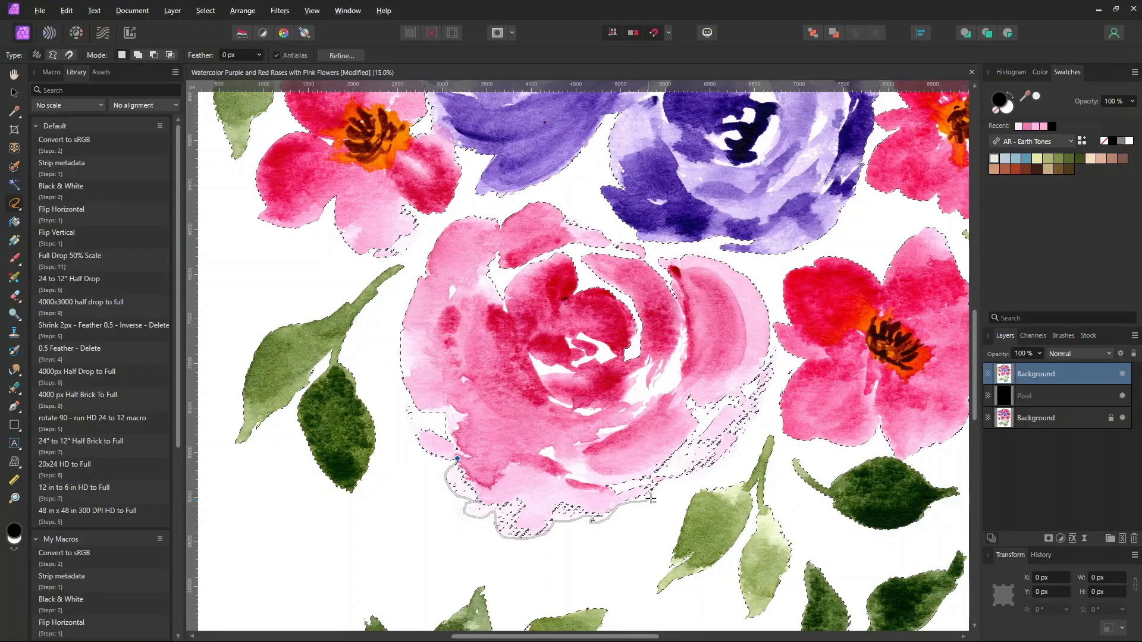
left_click(481, 465)
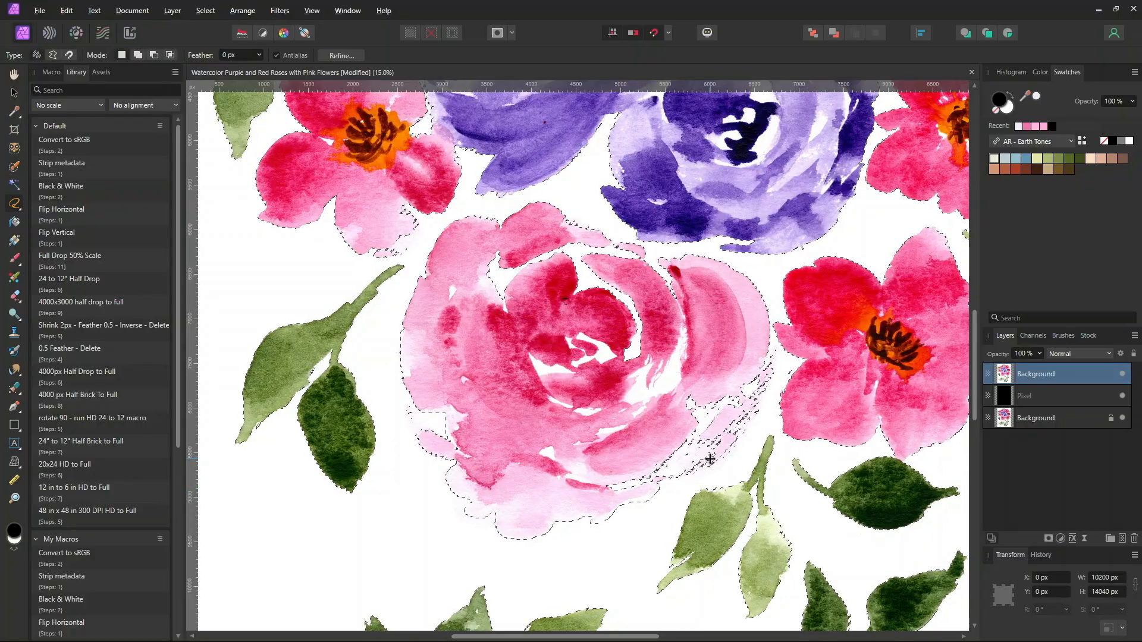
Subtract the pale lower-right petals of the large pink rose from the selection with freehand outlines
left_click(668, 475)
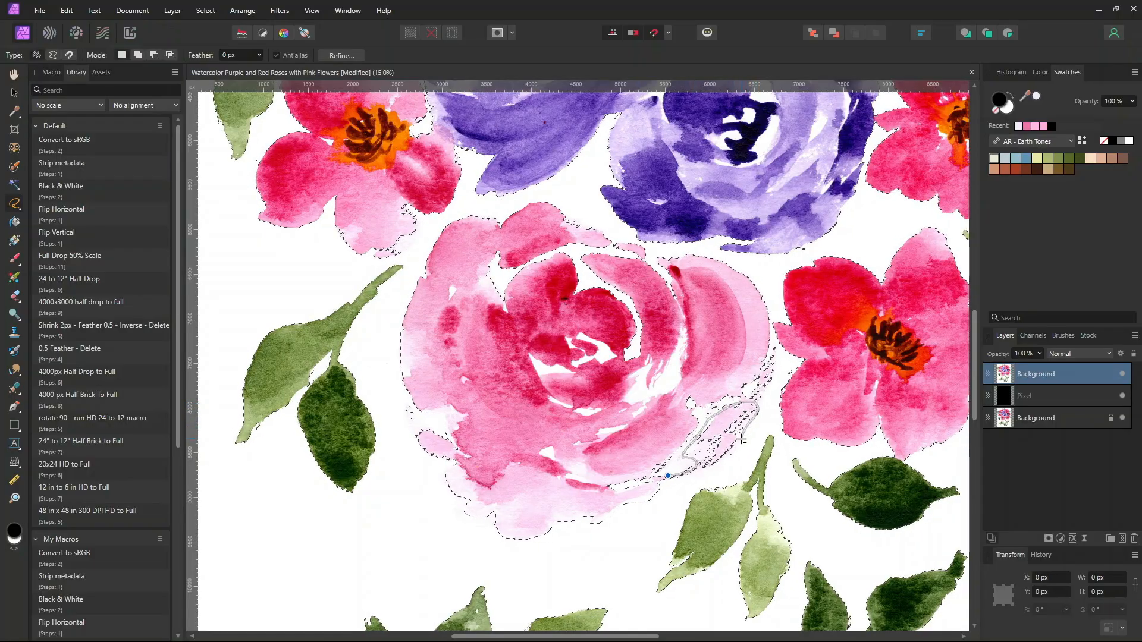
left_click_drag(666, 478, 667, 477)
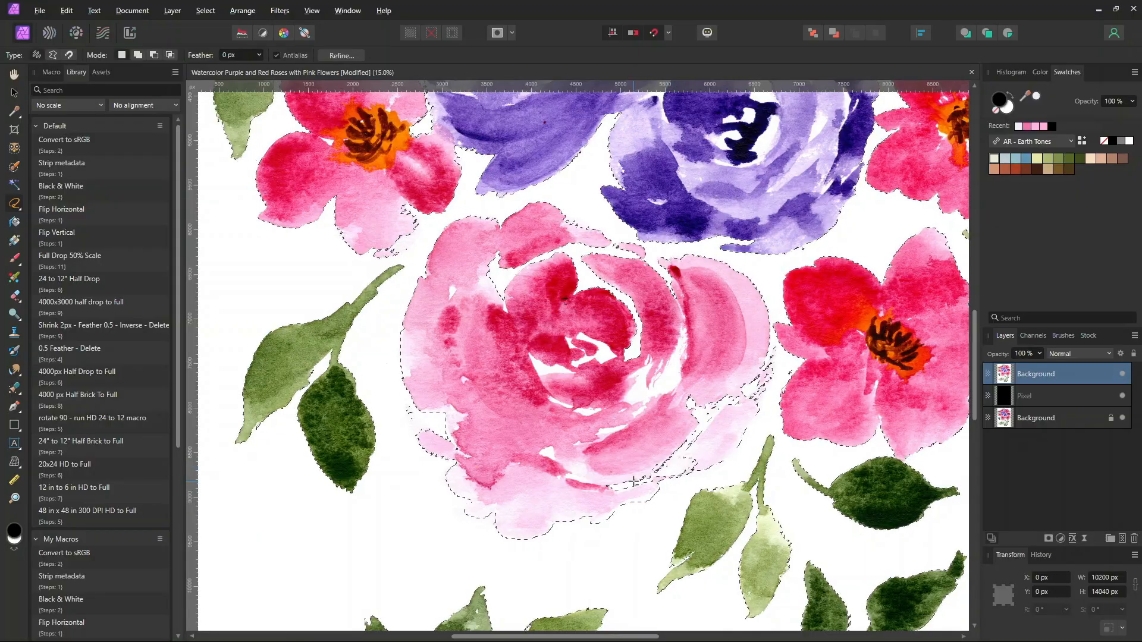
left_click_drag(645, 475, 664, 461)
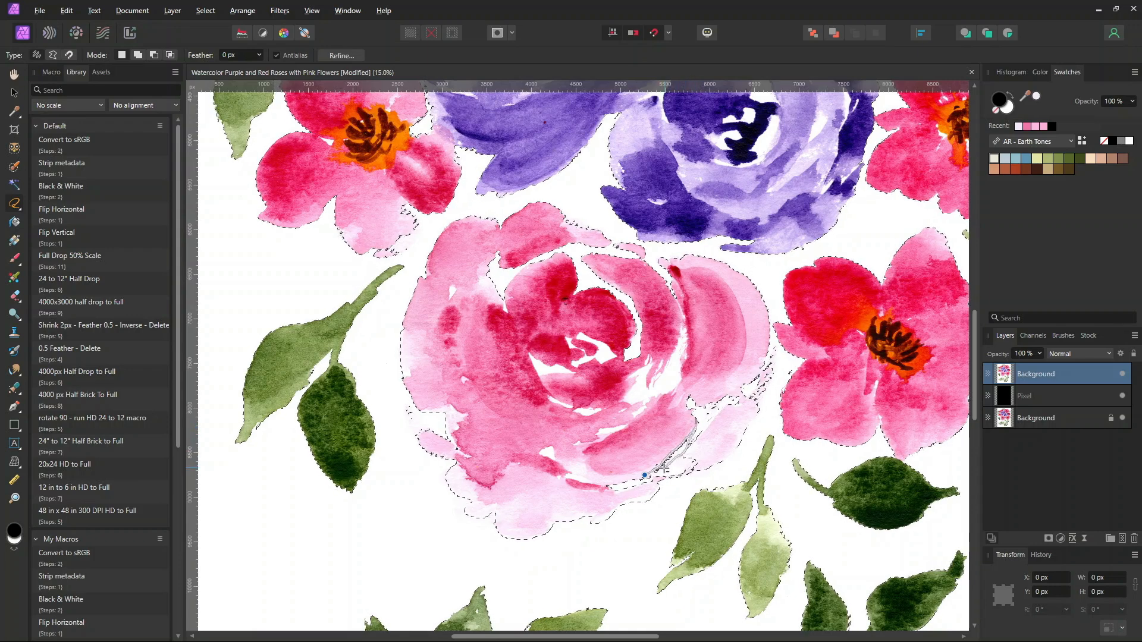
left_click_drag(646, 474, 647, 474)
left_click_drag(748, 400, 757, 378)
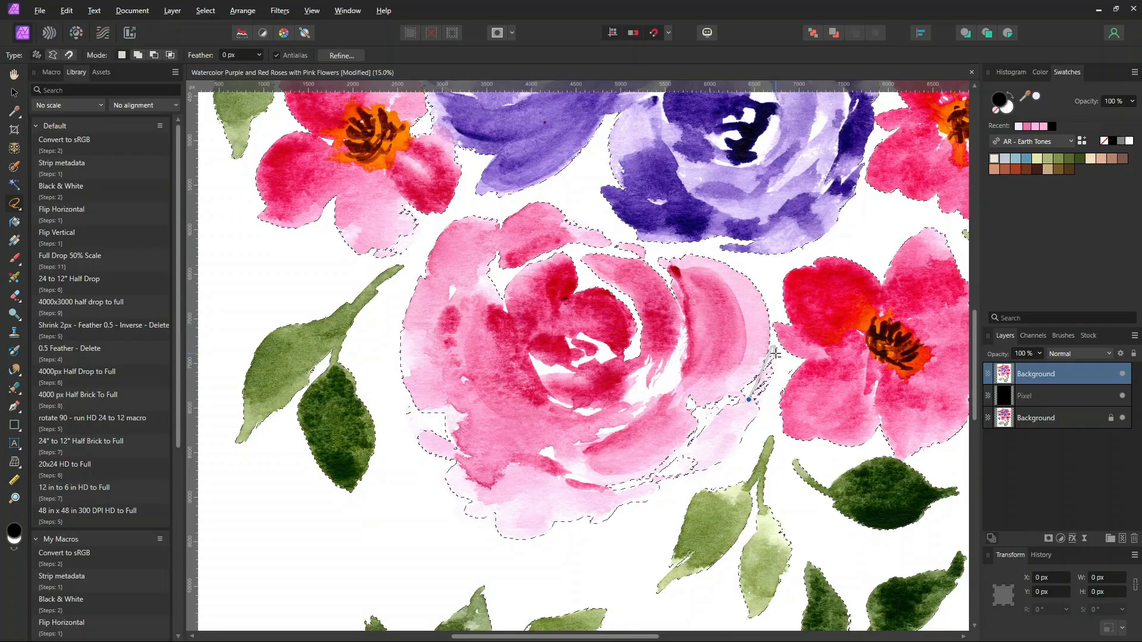
left_click_drag(754, 408, 755, 422)
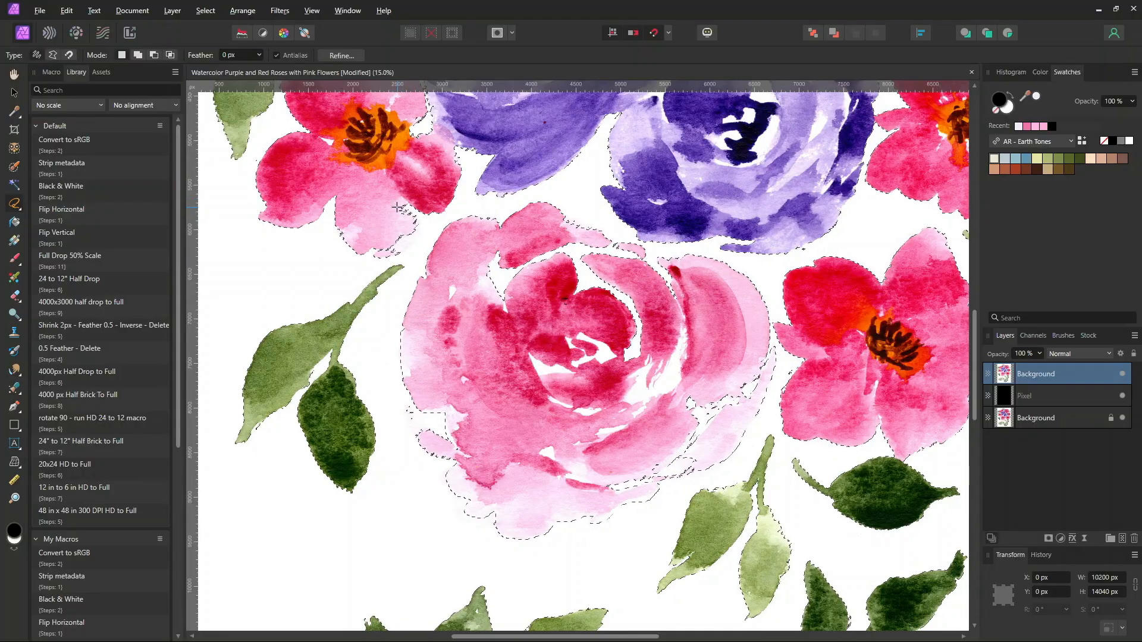
Subtract the small pink flower's pale lower petal and the crimson rose's top edge from the selection
left_click_drag(401, 205, 408, 211)
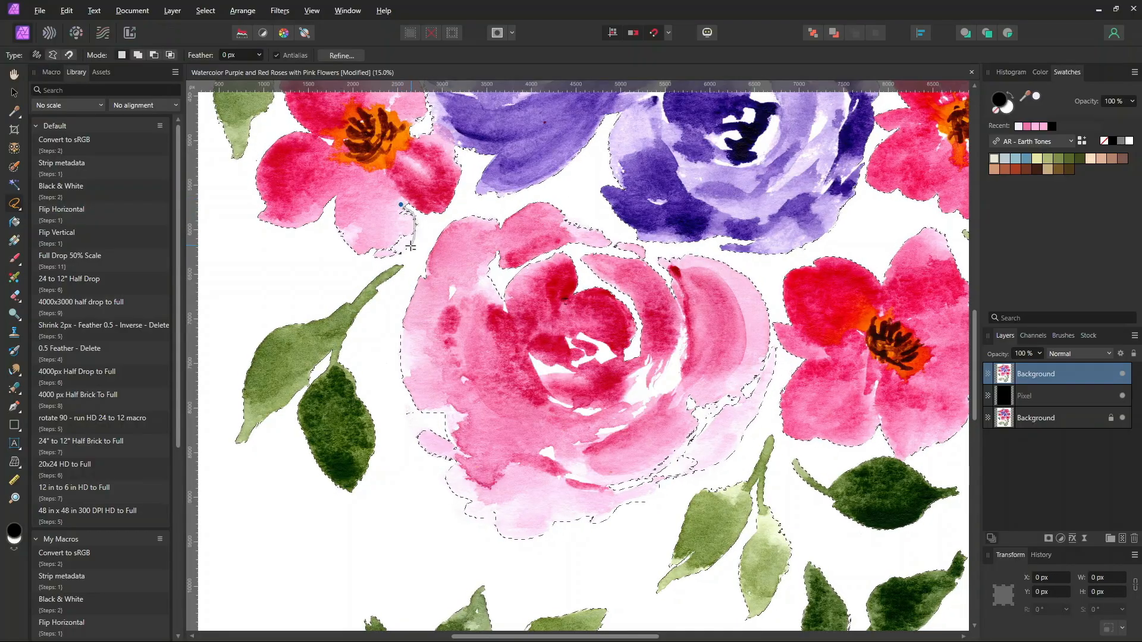
left_click_drag(402, 204, 402, 205)
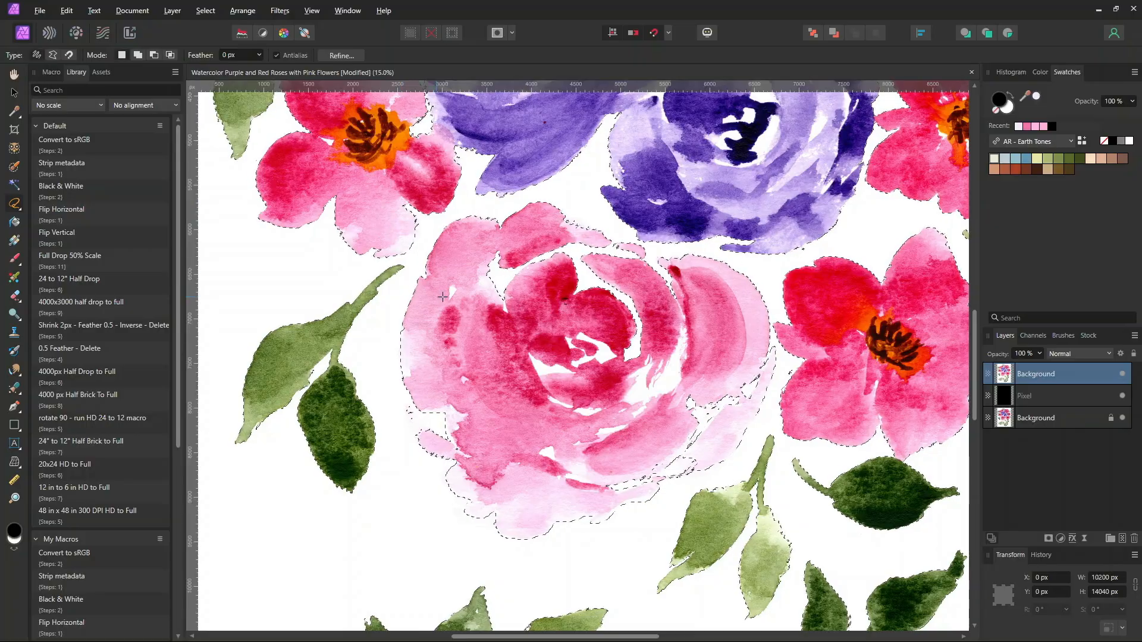
scroll(434, 271, "up", 6)
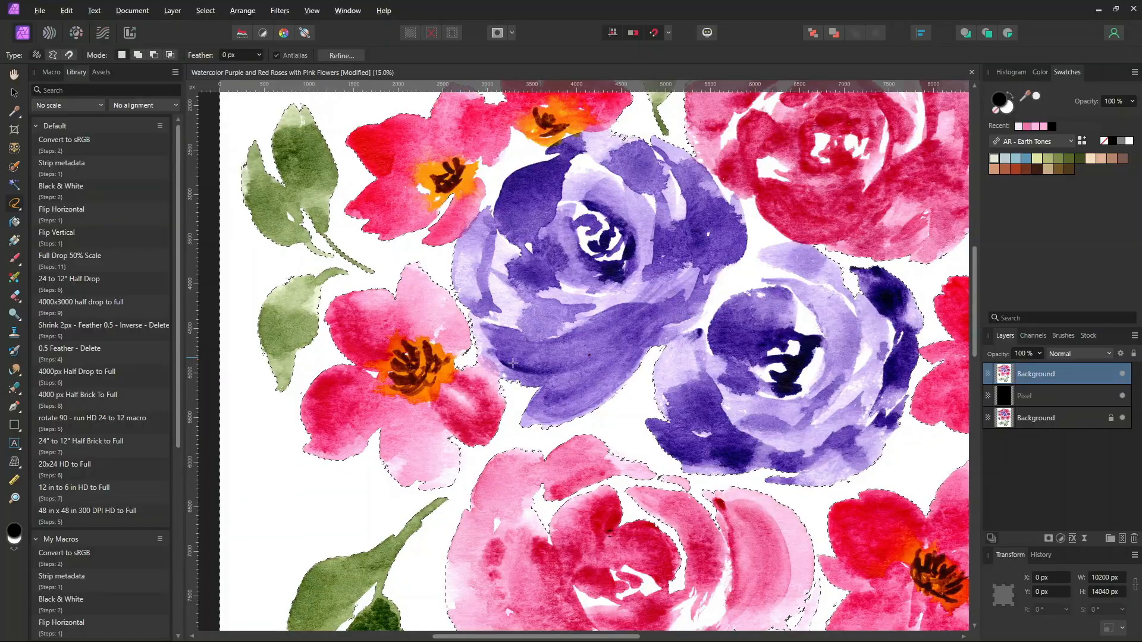
left_click_drag(553, 238, 437, 380)
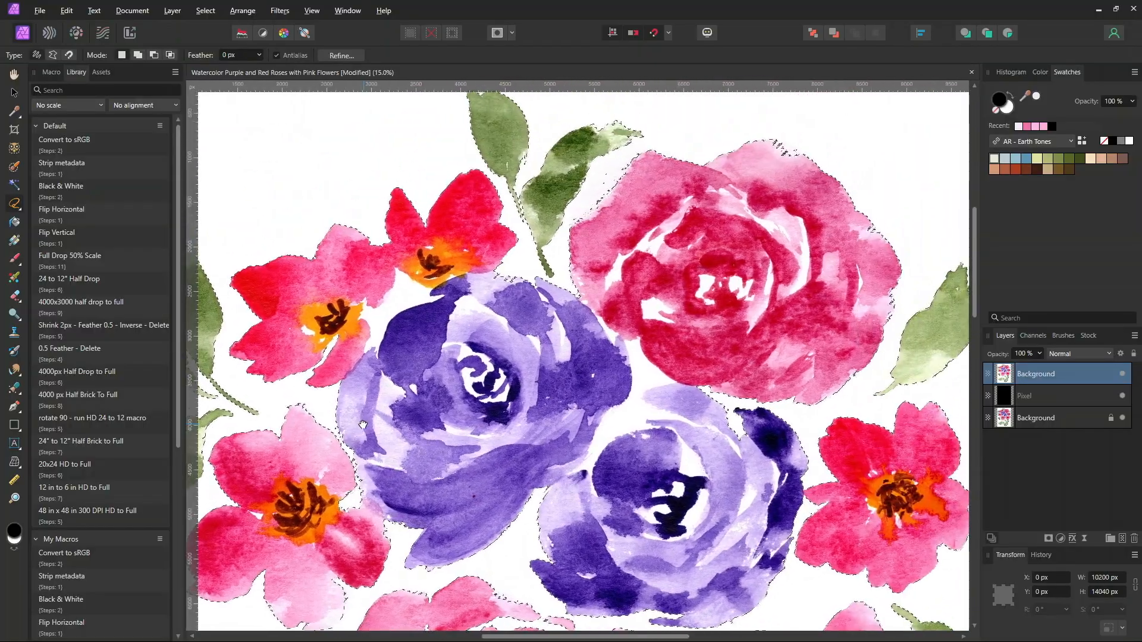
scroll(554, 149, "right", 3)
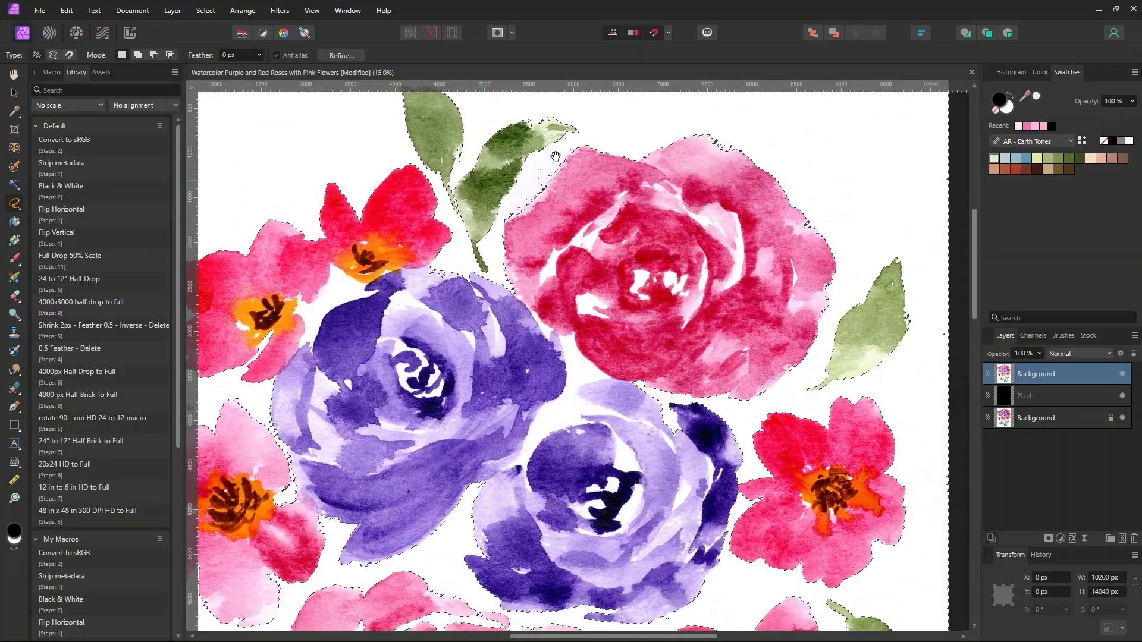
mouse_move(738, 150)
left_mouse_down()
mouse_move(715, 138)
mouse_move(718, 149)
left_mouse_up()
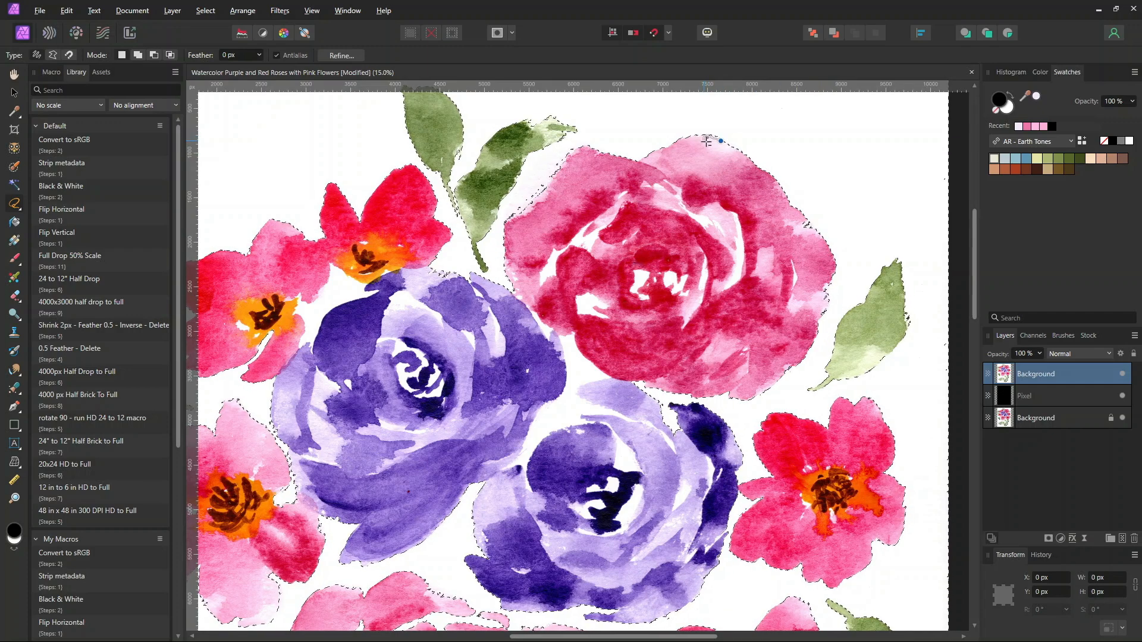
mouse_move(579, 153)
left_mouse_down()
mouse_move(517, 204)
mouse_move(515, 226)
mouse_move(566, 203)
mouse_move(578, 157)
left_mouse_up()
Delete the selected white paper from the upper Background layer and check the cut-out flowers against the black layer
left_click_drag(727, 357, 649, 205)
left_click_drag(620, 520, 710, 350)
left_click_drag(341, 555, 536, 445)
left_click_drag(537, 522, 510, 324)
left_click_drag(699, 132, 619, 155)
scroll(619, 155, "up", 10)
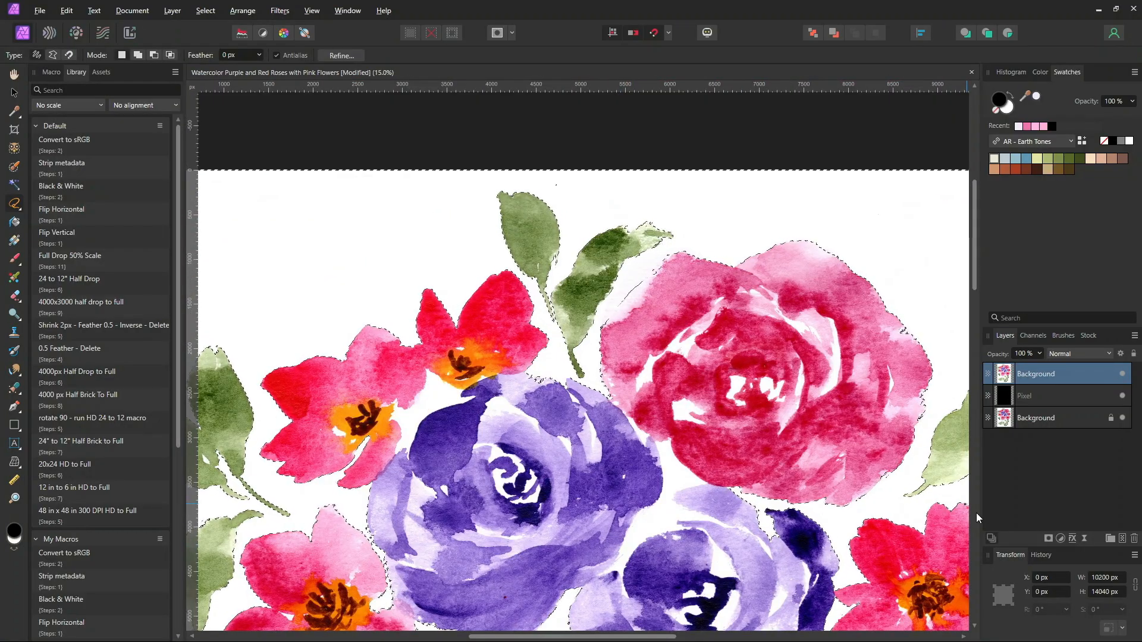
key("Delete")
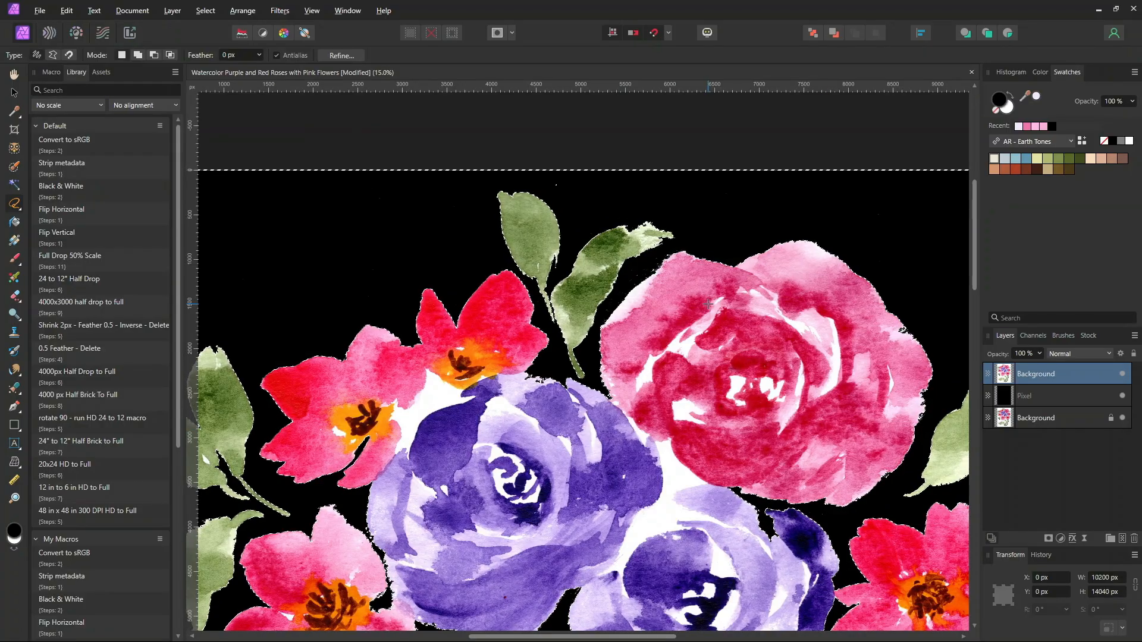
key("ctrl+minus")
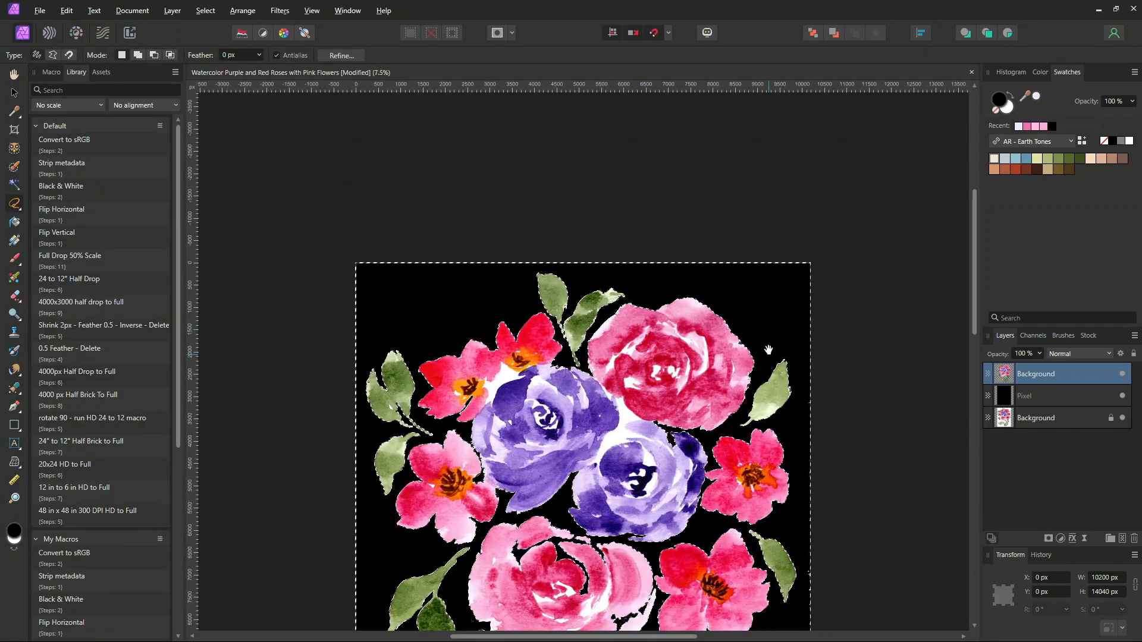
left_click_drag(424, 322, 424, 188)
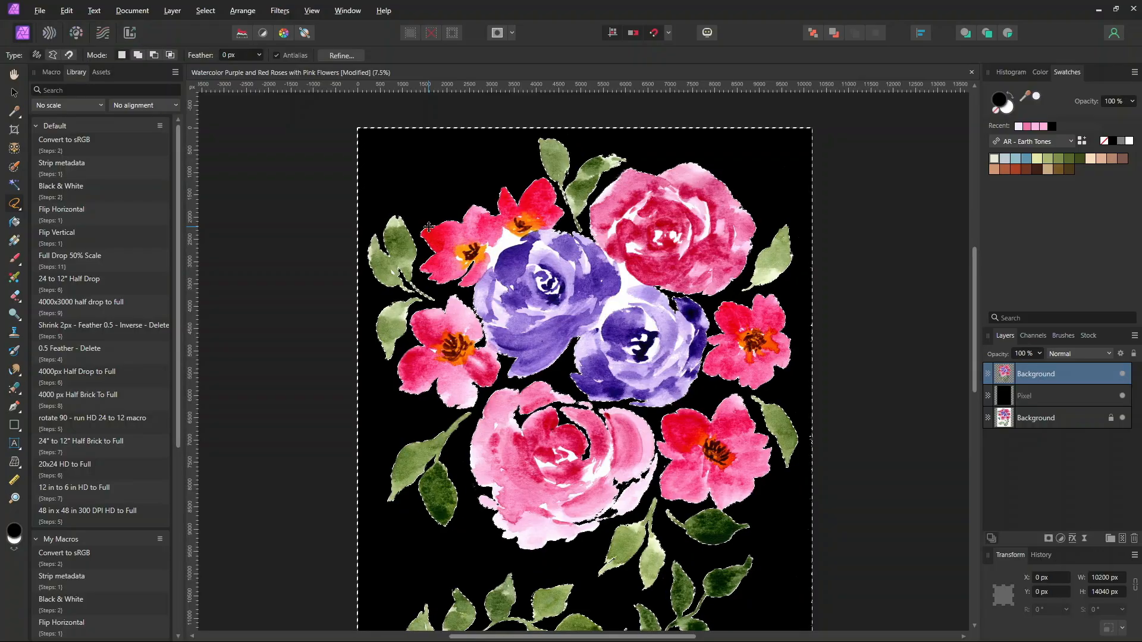
Deselect, then flood-select and delete the enclosed white paper patches above and between the two purple roses at 5% tolerance
key("ctrl+d")
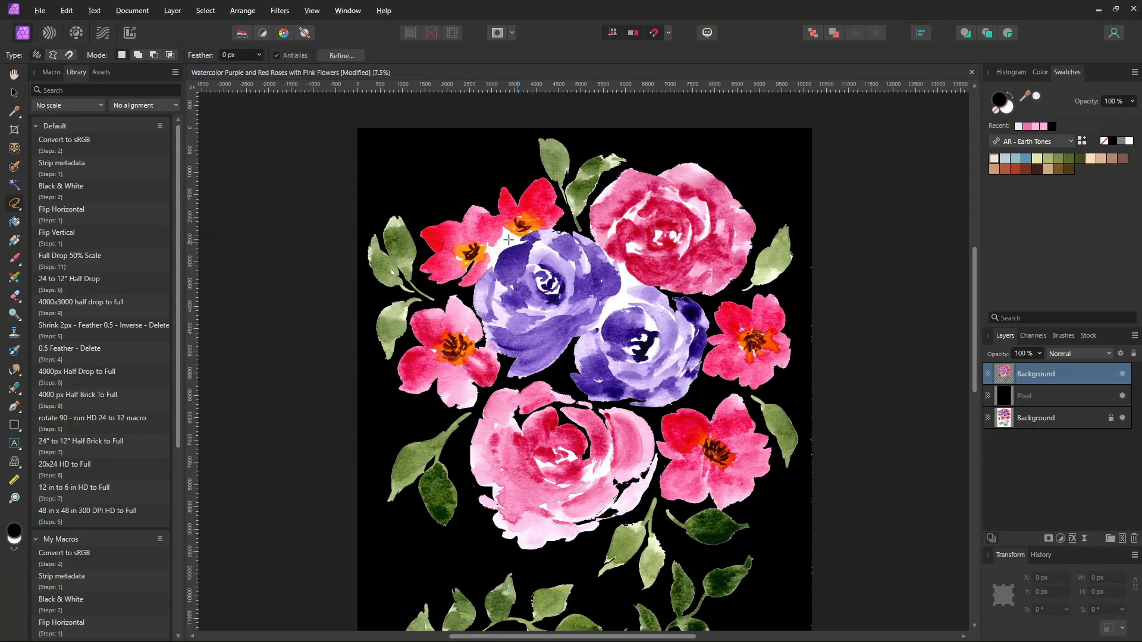
left_click(13, 186)
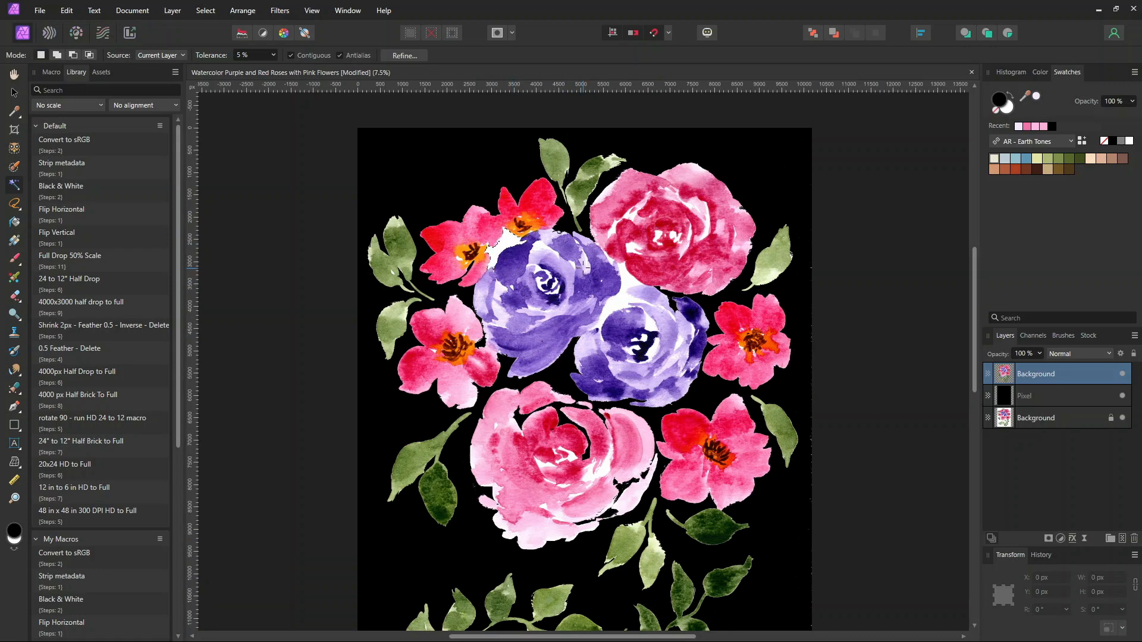
key("Delete")
left_click(630, 291)
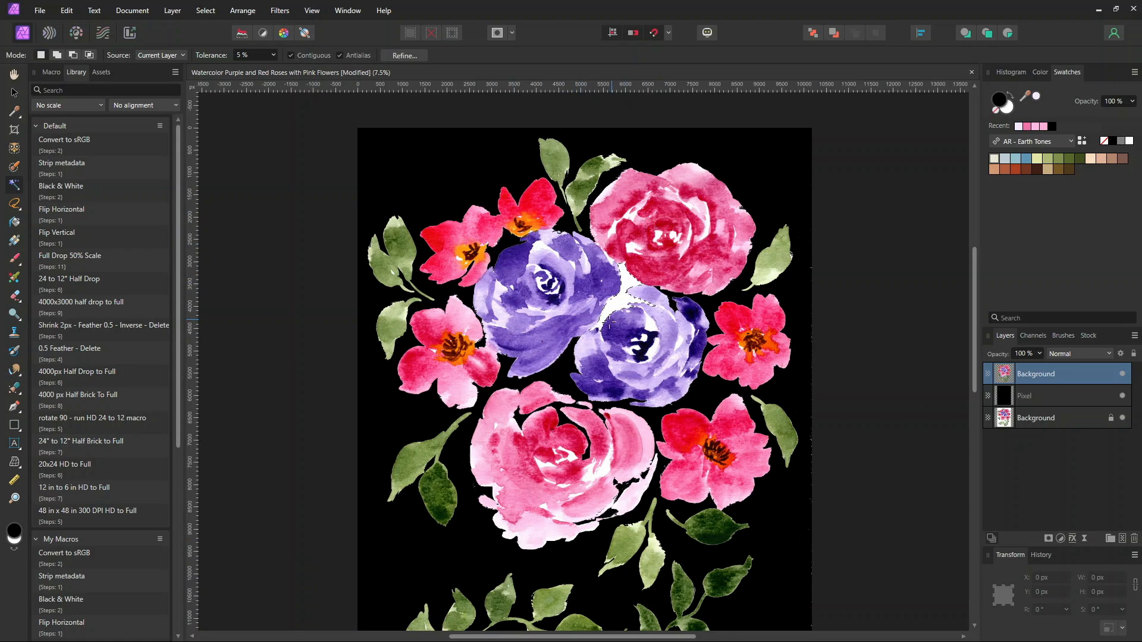
key("Delete")
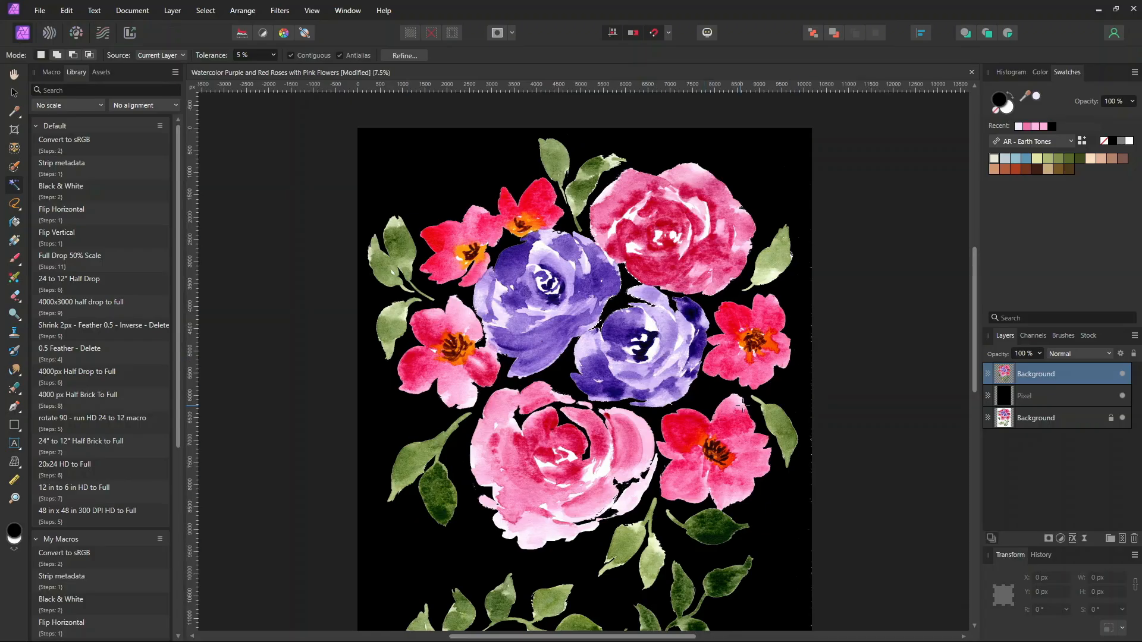
Examine the cut-out edges of the two purple roses and the neighbouring red flowers for leftover white paper at 25% zoom
key("ctrl+plus")
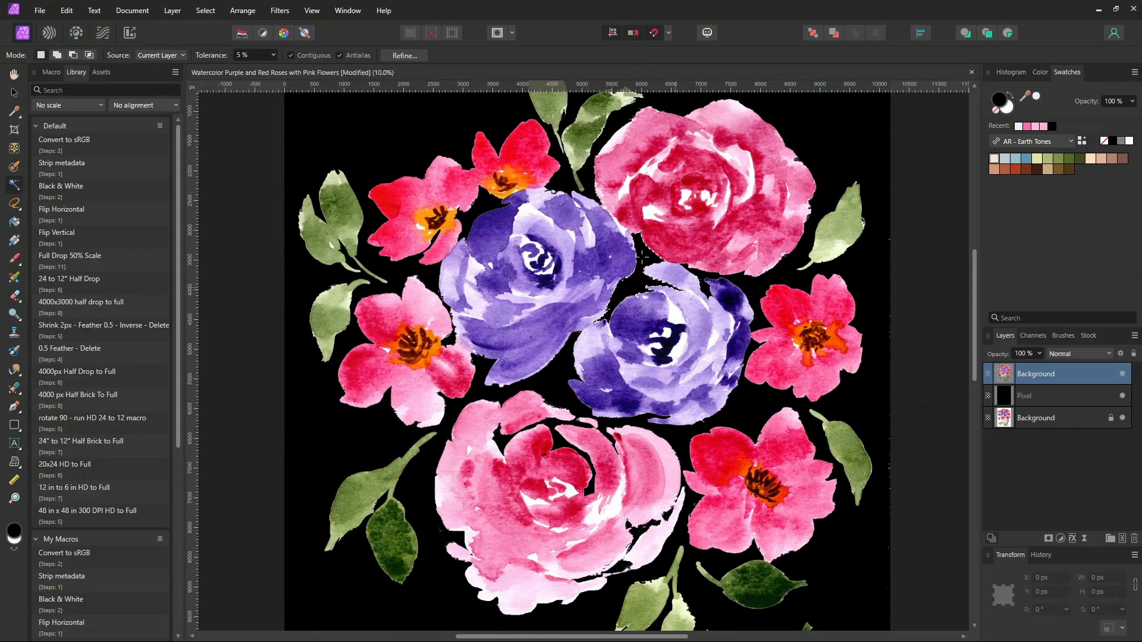
key("ctrl+plus")
key("ctrl+plus")
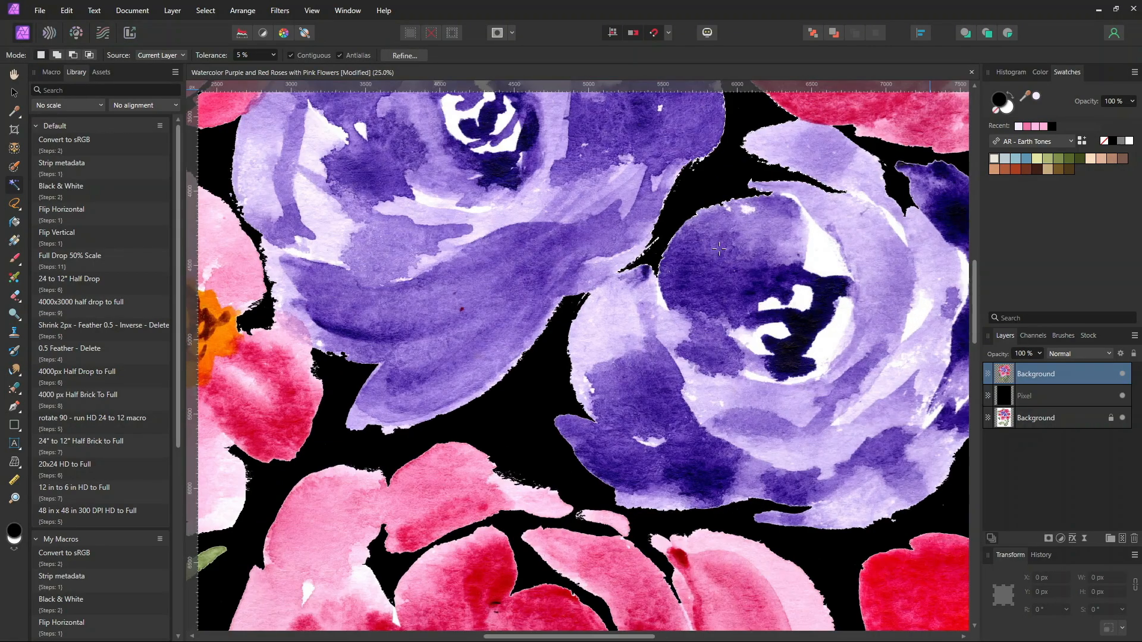
left_click_drag(717, 248, 802, 592)
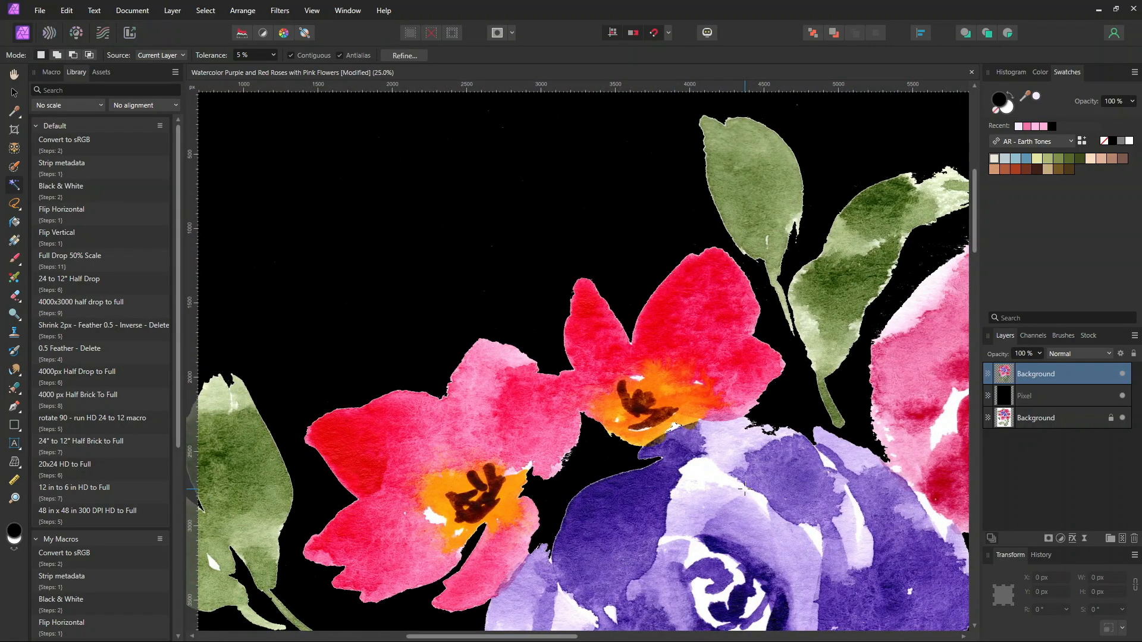
left_click_drag(719, 538, 445, 312)
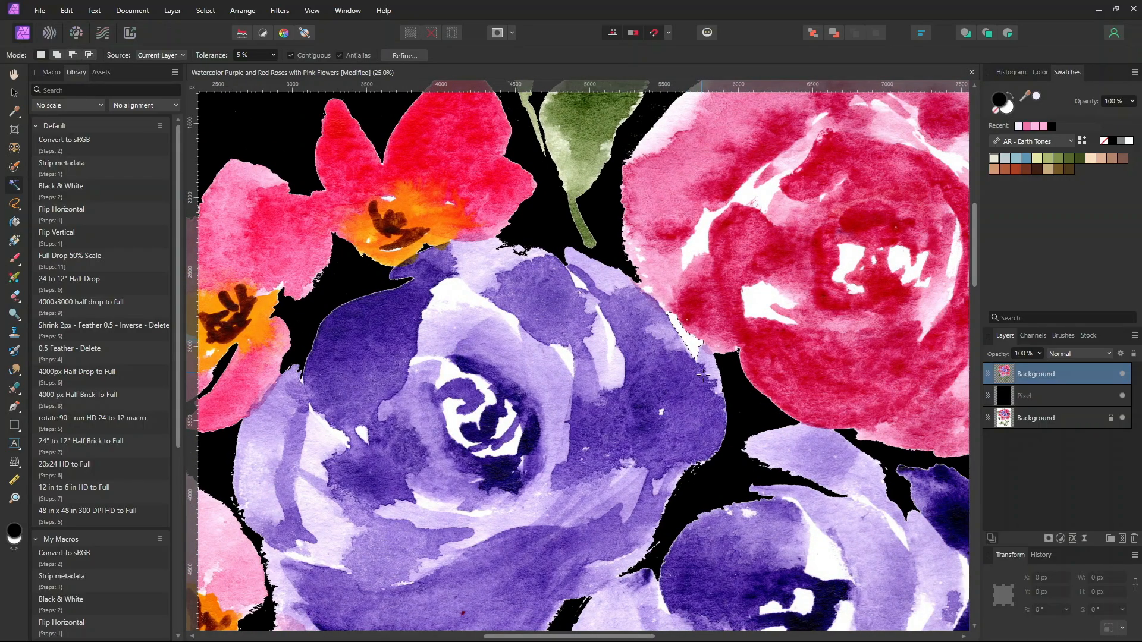
scroll(678, 403, "down", 2)
scroll(678, 403, "down", 5)
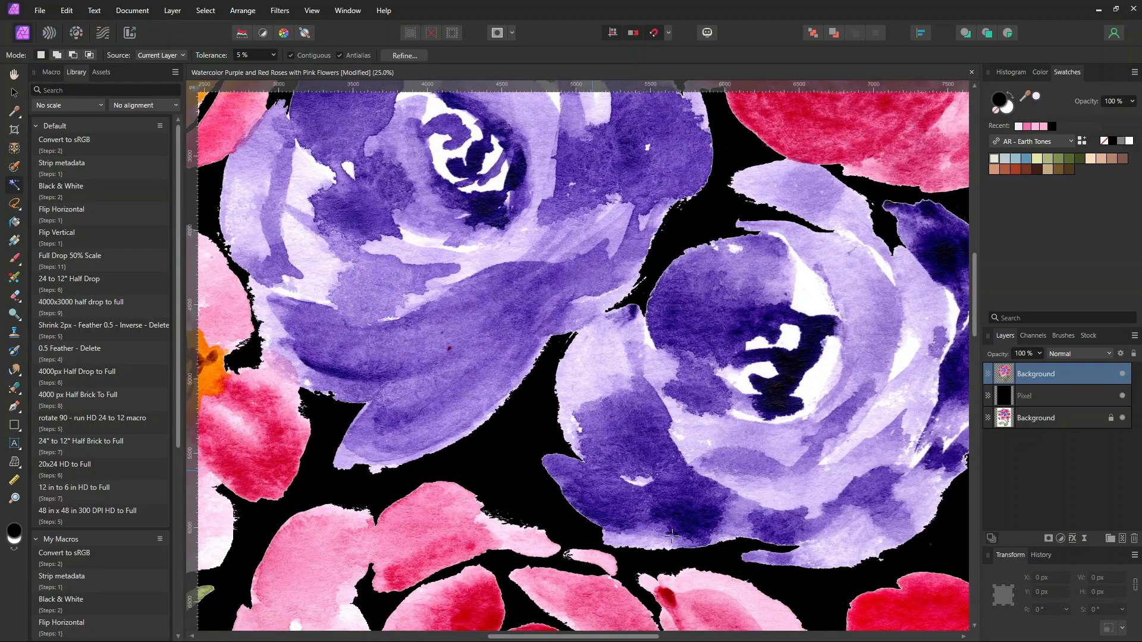
left_click_drag(679, 527, 746, 414)
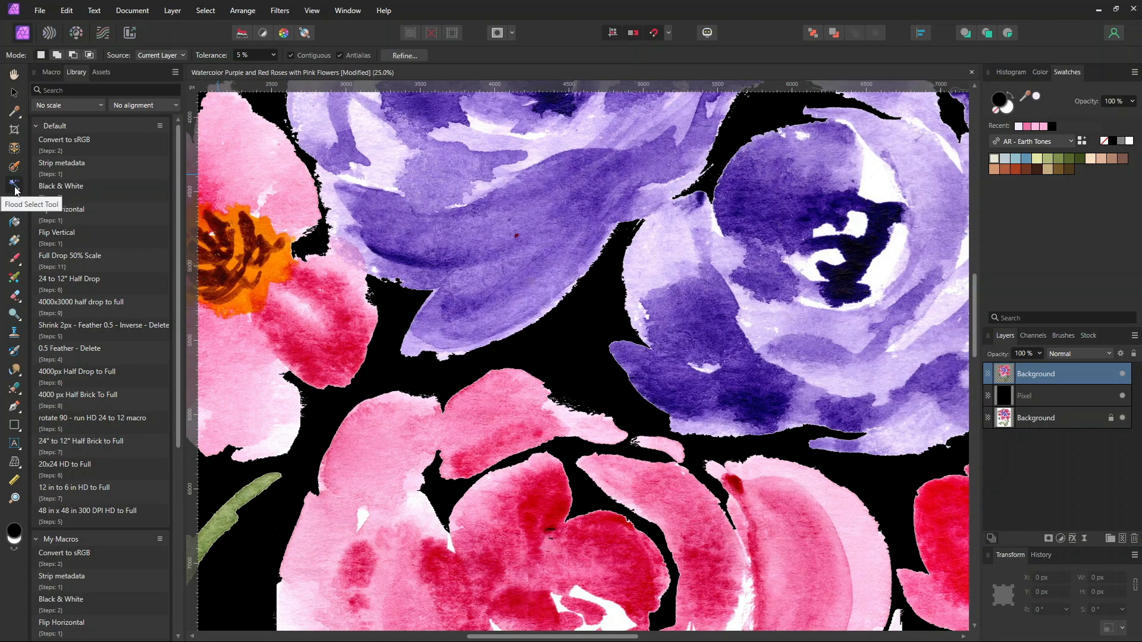
Examine the edges of the large pink rose, the outer pink flowers and the green leaves for stray white remnants
left_click_drag(624, 495, 340, 265)
left_click_drag(701, 486, 490, 256)
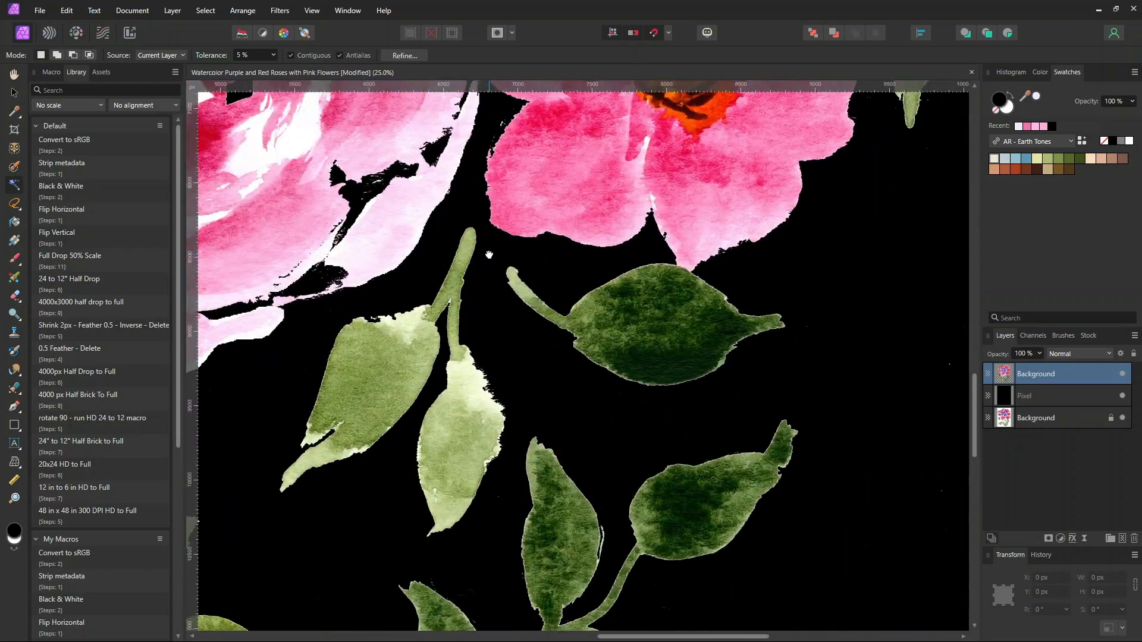
left_click_drag(688, 96, 700, 448)
left_click_drag(731, 285, 702, 534)
left_click_drag(221, 277, 406, 456)
left_click_drag(365, 297, 647, 364)
left_click_drag(292, 393, 504, 156)
left_click_drag(385, 432, 729, 182)
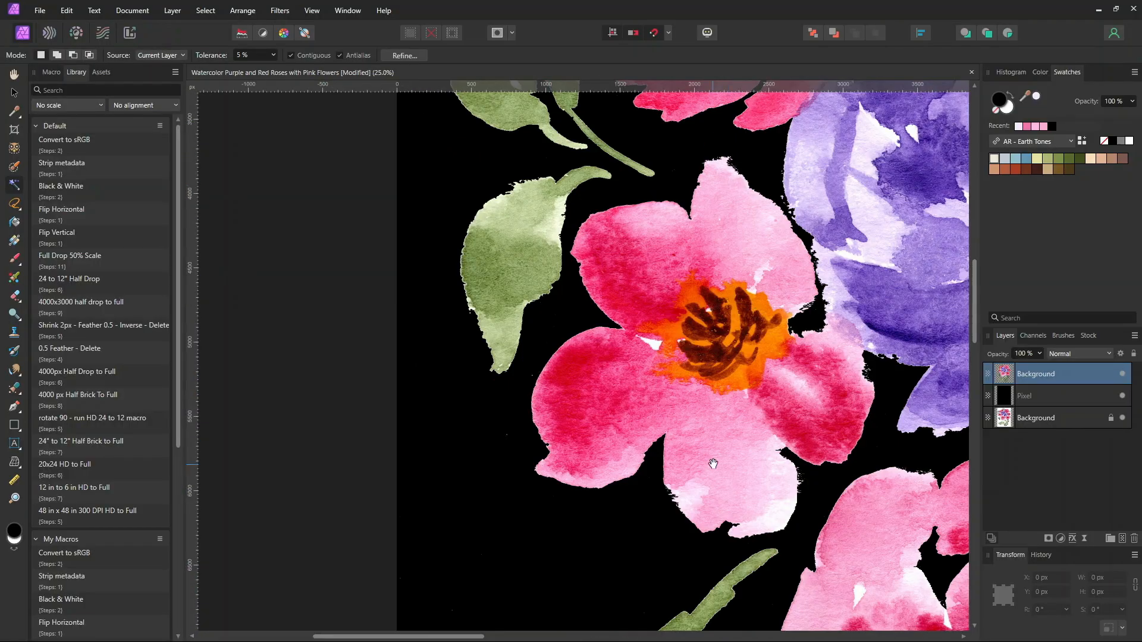
left_click_drag(710, 461, 457, 203)
left_click_drag(495, 470, 449, 187)
left_click_drag(704, 517, 336, 163)
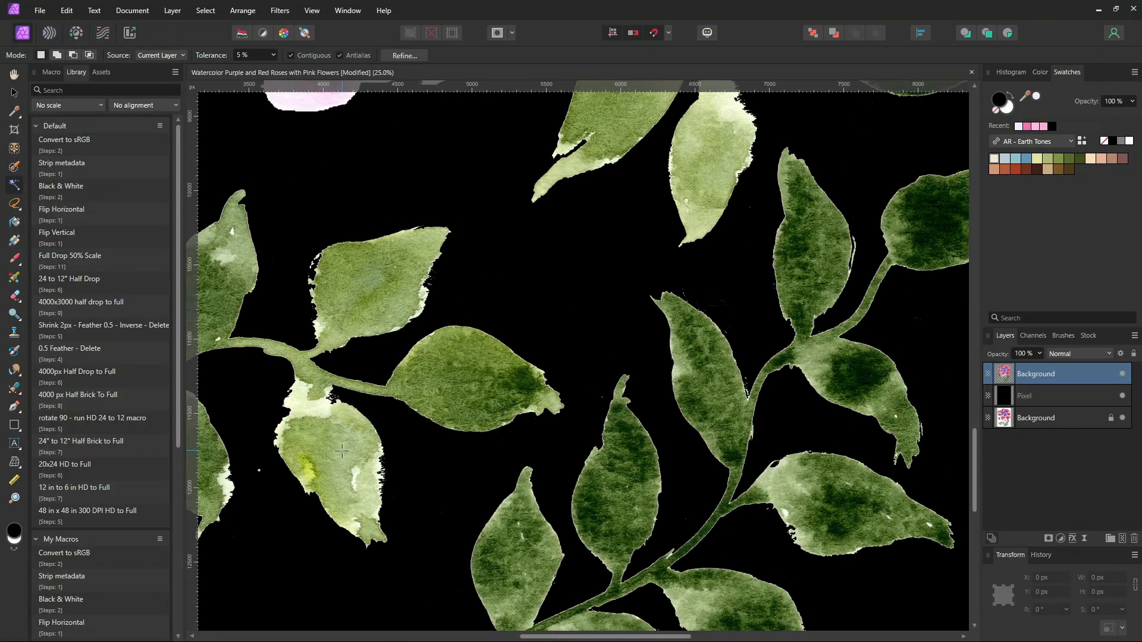
key("ctrl+minus")
key("ctrl+minus")
key("ctrl+minus")
left_click_drag(492, 358, 506, 534)
left_click_drag(626, 284, 627, 338)
key("ctrl+plus")
key("ctrl+plus")
key("ctrl+plus")
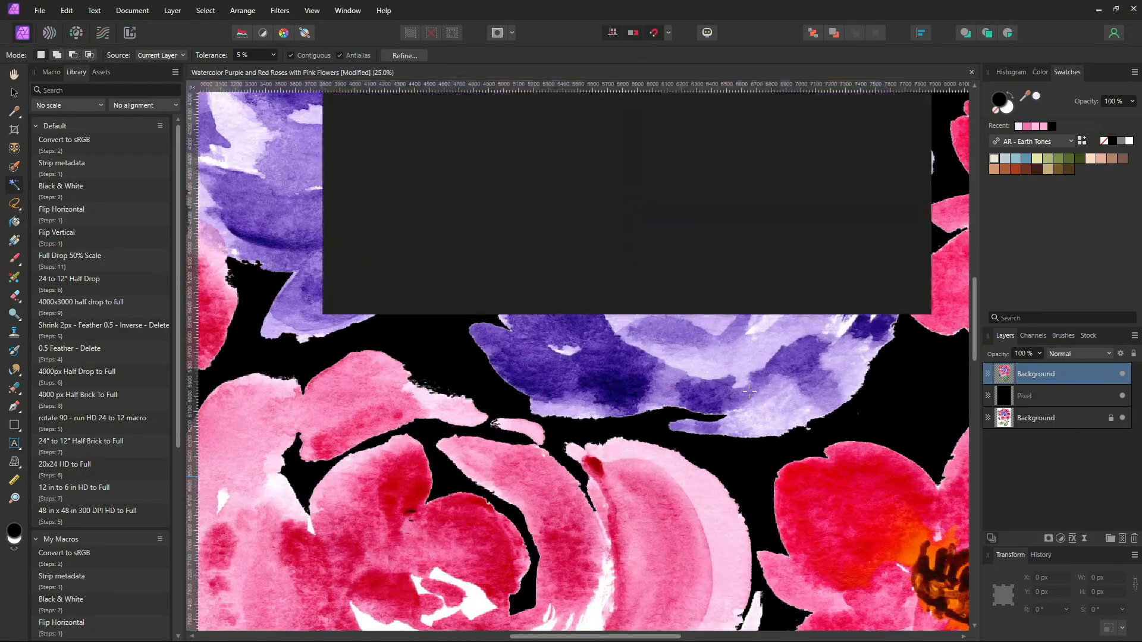
Erase the stray white remnants between the left pink flower and the purple rose with a 66 px Erase Brush
left_click_drag(642, 260, 767, 363)
left_click(18, 293)
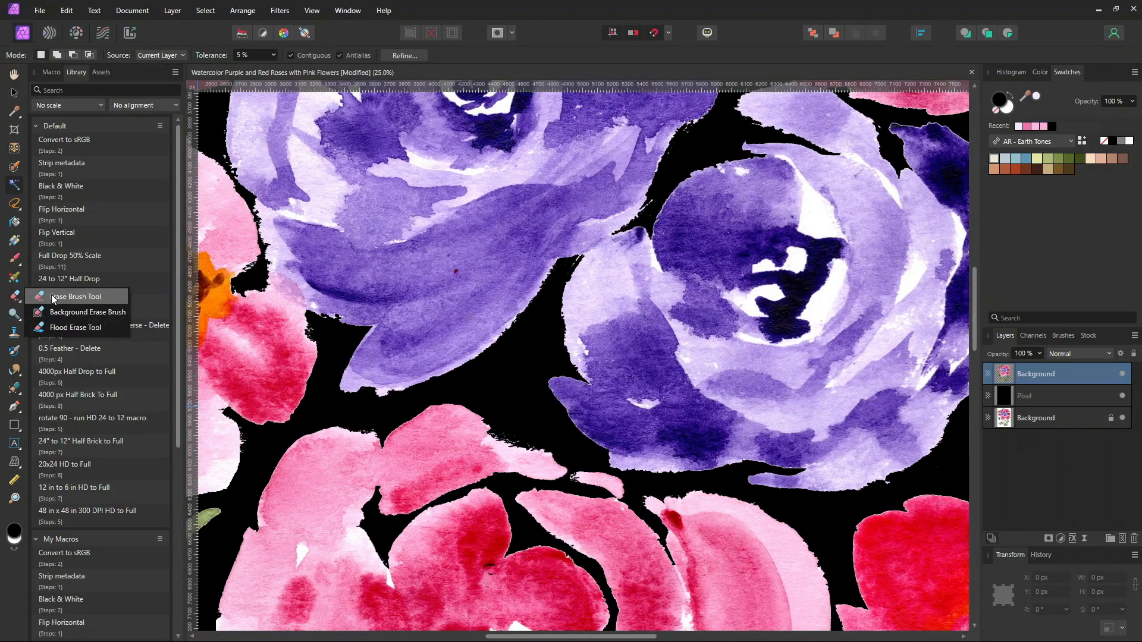
left_click(55, 297)
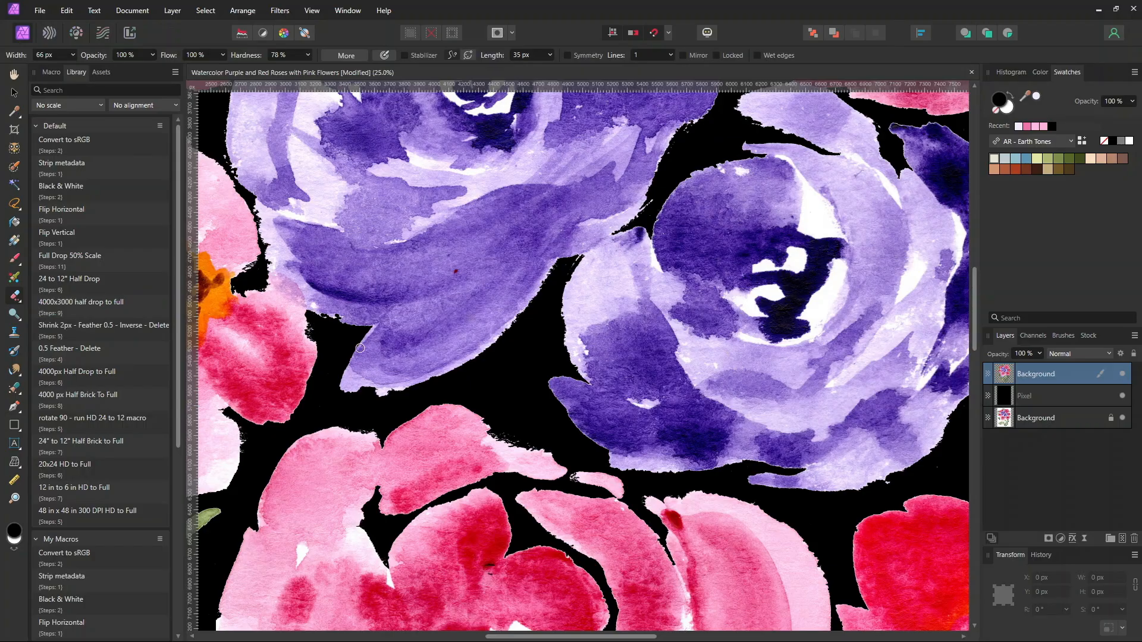
double_click(1049, 382)
mouse_move(243, 275)
left_mouse_down()
mouse_move(256, 262)
mouse_move(243, 289)
mouse_move(264, 262)
mouse_move(262, 285)
left_mouse_up()
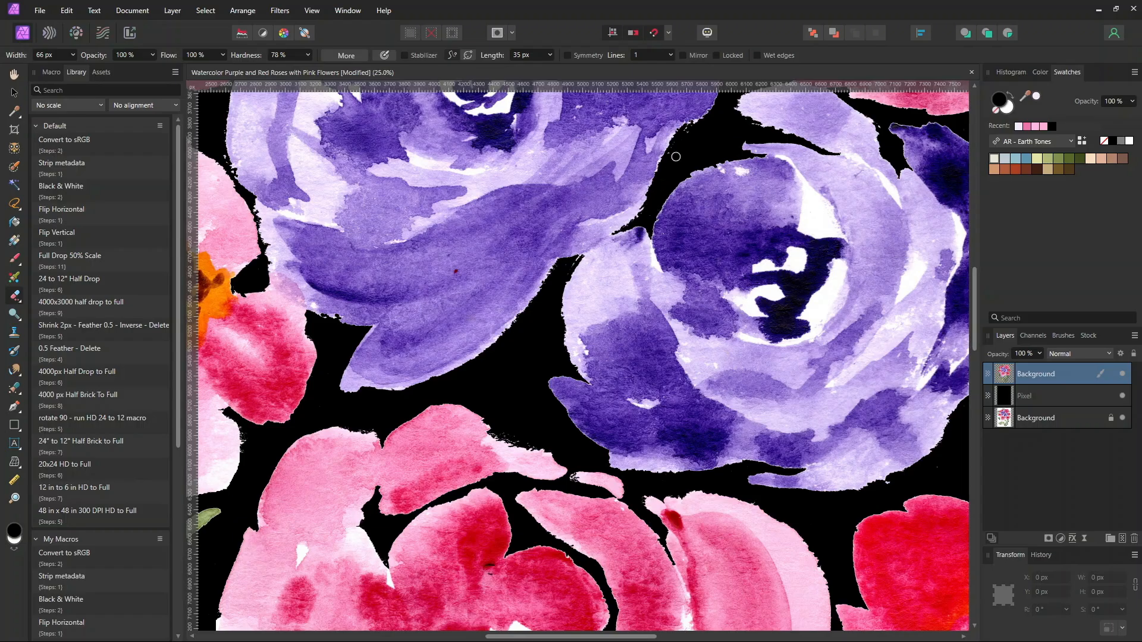
Reduce the Erase Brush width to 34 px and erase leftover specks in the gap along the large pink rose's lower-right petals
left_click_drag(518, 406, 536, 227)
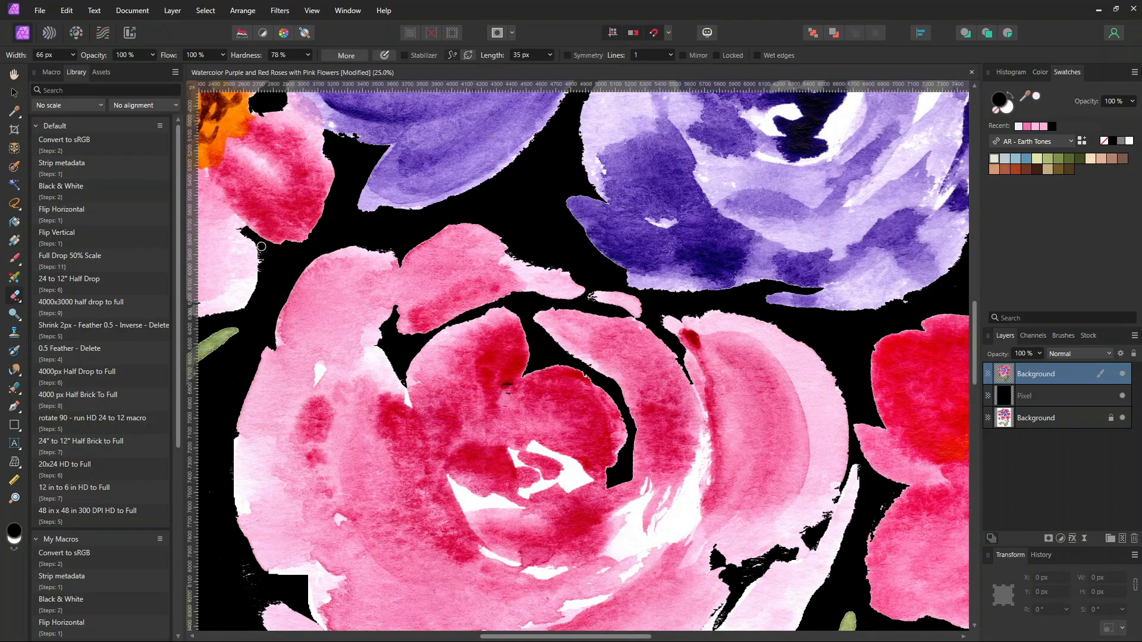
left_click_drag(354, 440, 596, 252)
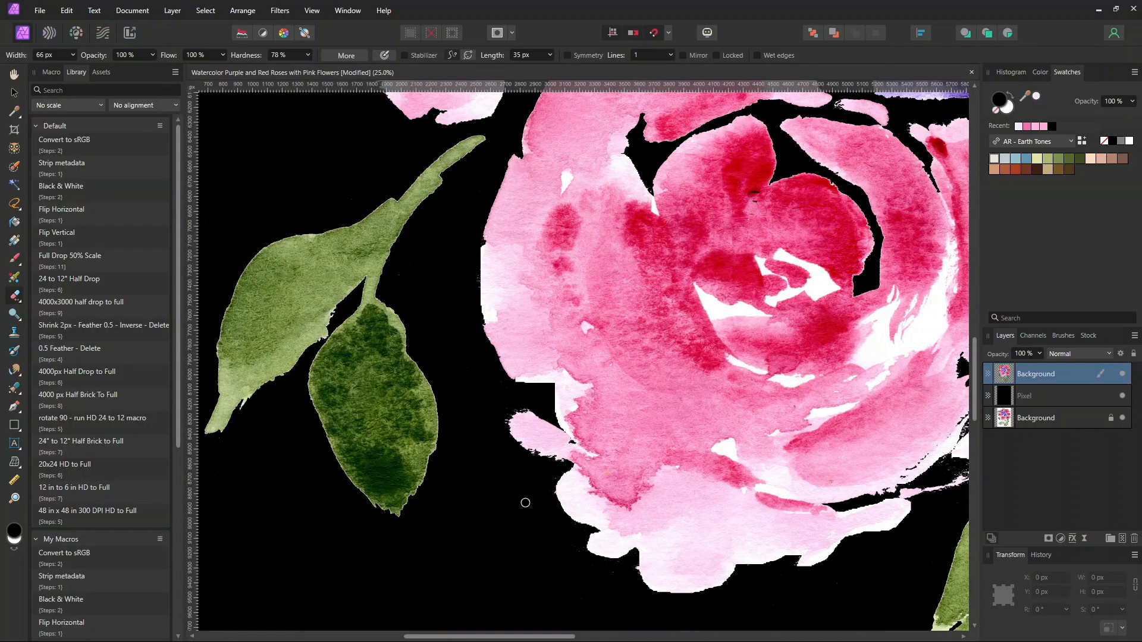
left_click_drag(896, 432, 619, 390)
key("bracketleft")
key("bracketleft")
key("bracketleft")
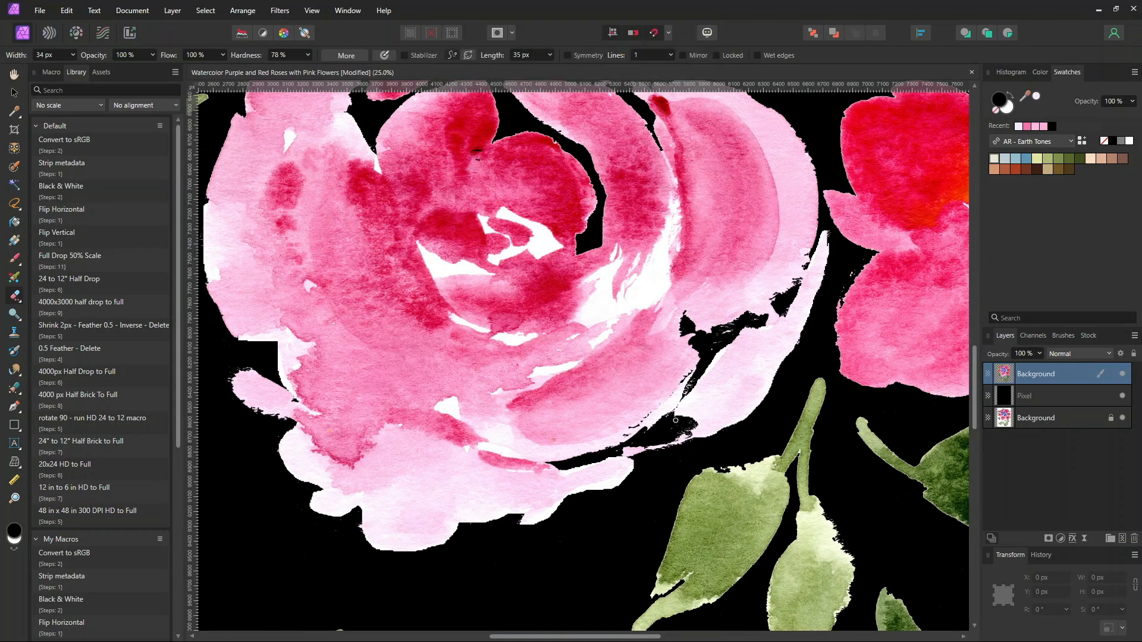
mouse_move(663, 411)
left_mouse_down()
mouse_move(692, 372)
mouse_move(644, 425)
mouse_move(693, 381)
mouse_move(684, 391)
left_mouse_up()
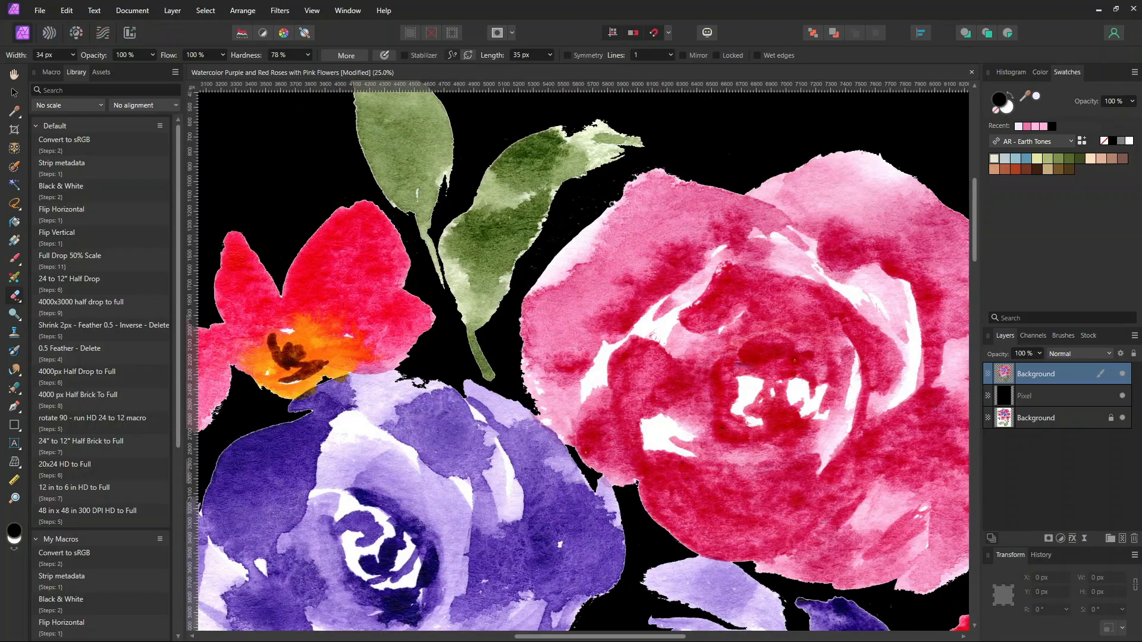
Select the painted pixels of the upper Background layer with the Move Tool active and start recording a macro
left_click_drag(275, 337, 571, 292)
scroll(570, 292, "up", 4)
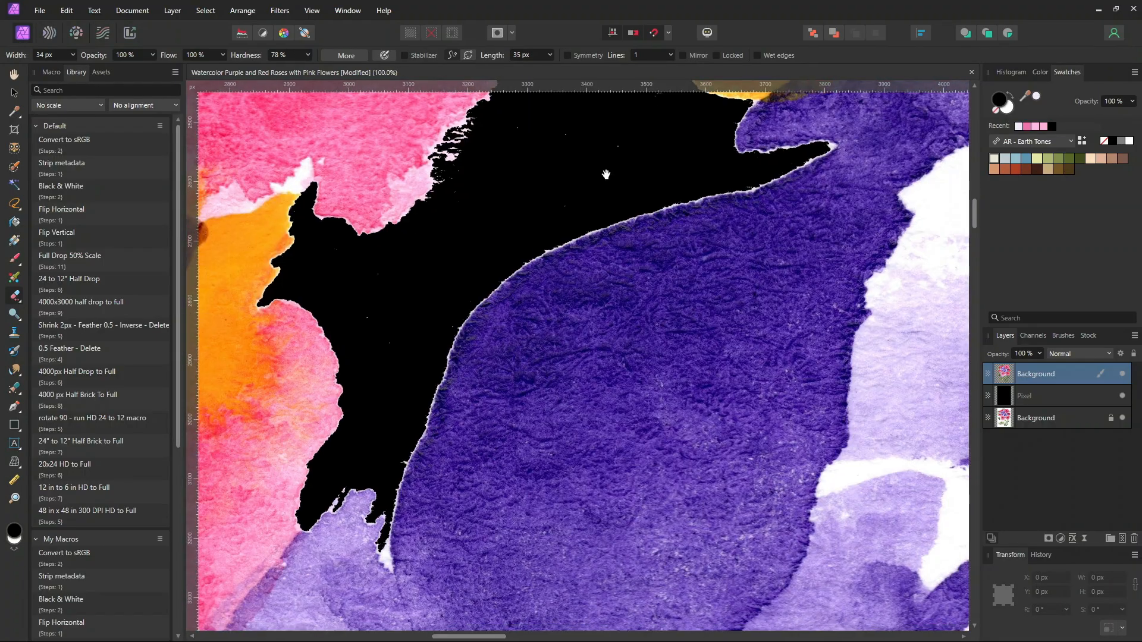
key("v")
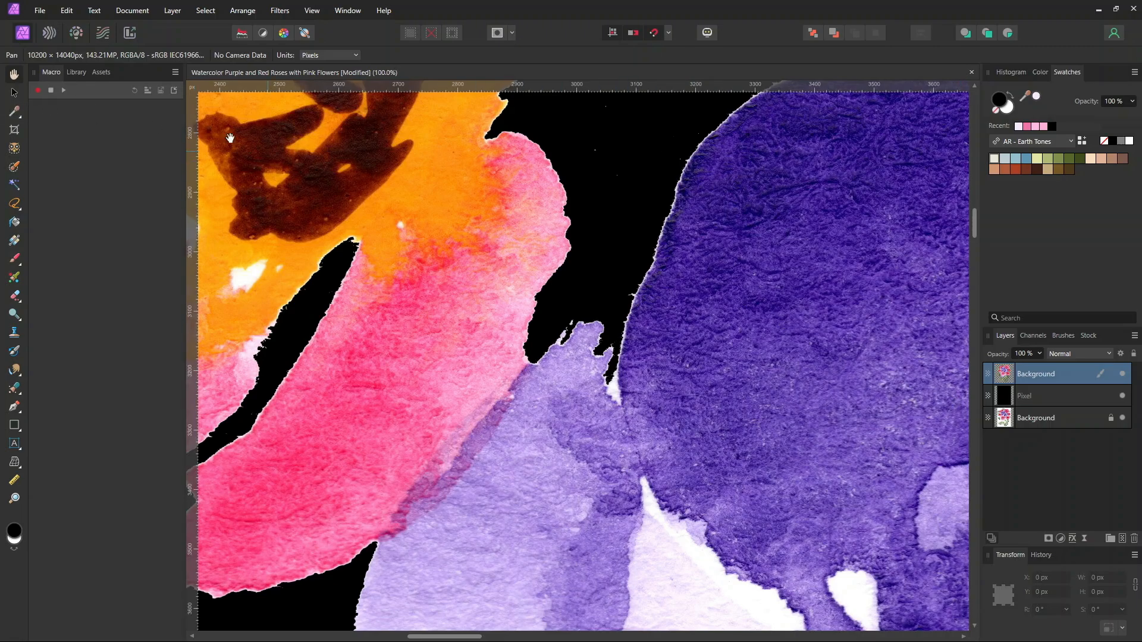
left_click(14, 94)
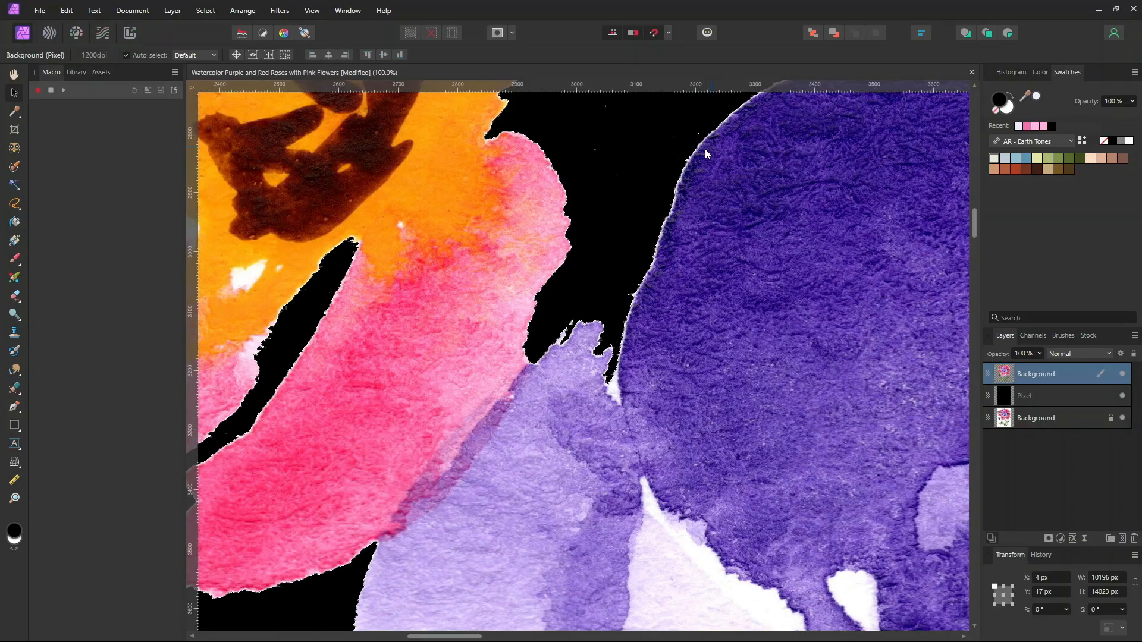
key("ctrl+plus")
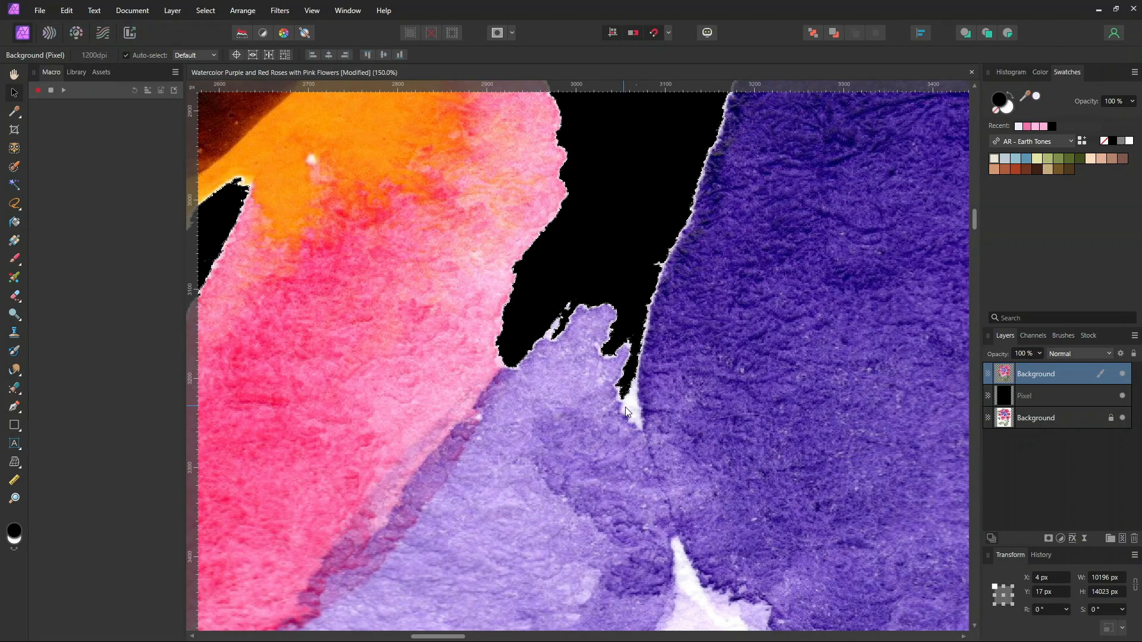
left_click(37, 90)
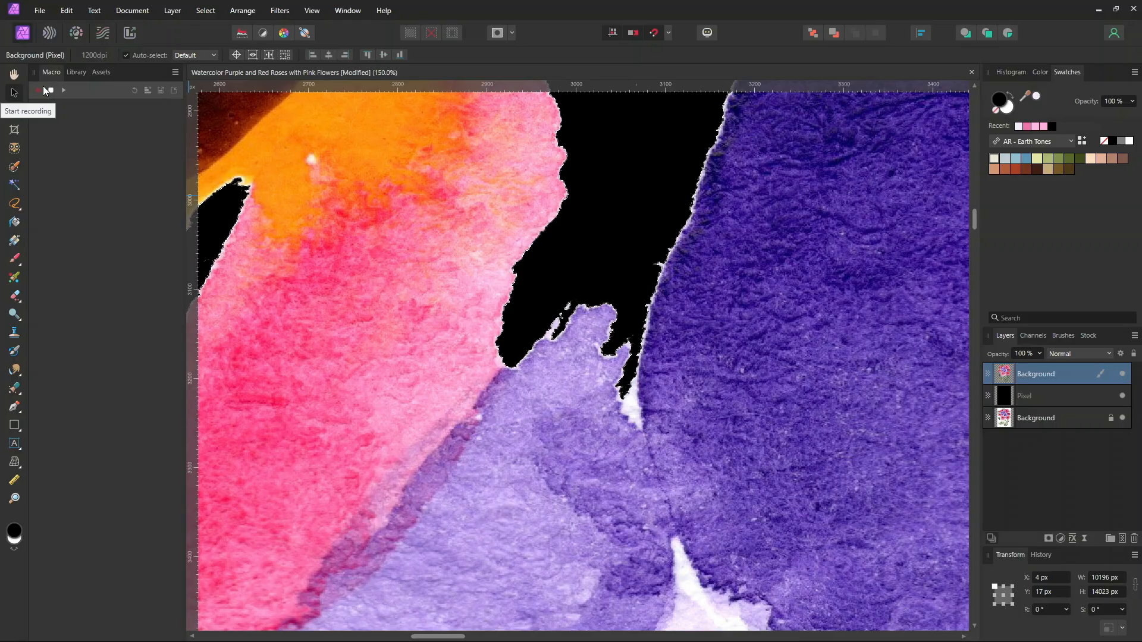
Shrink the selection around the painted flowers with a Grow/Shrink radius of -2 px
left_click(205, 10)
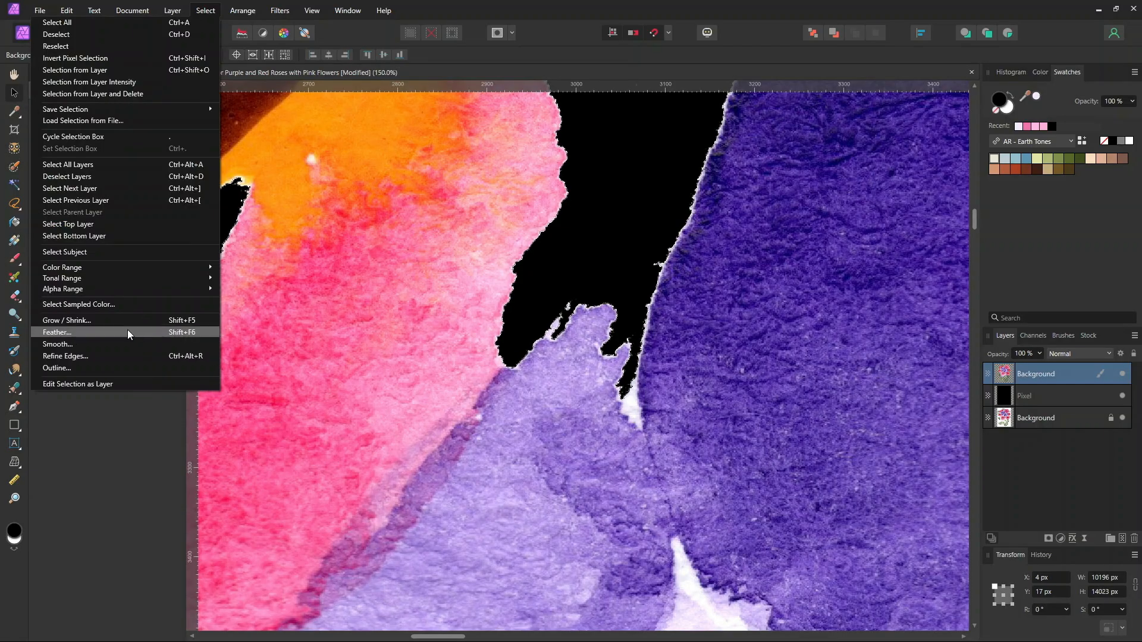
left_click(128, 320)
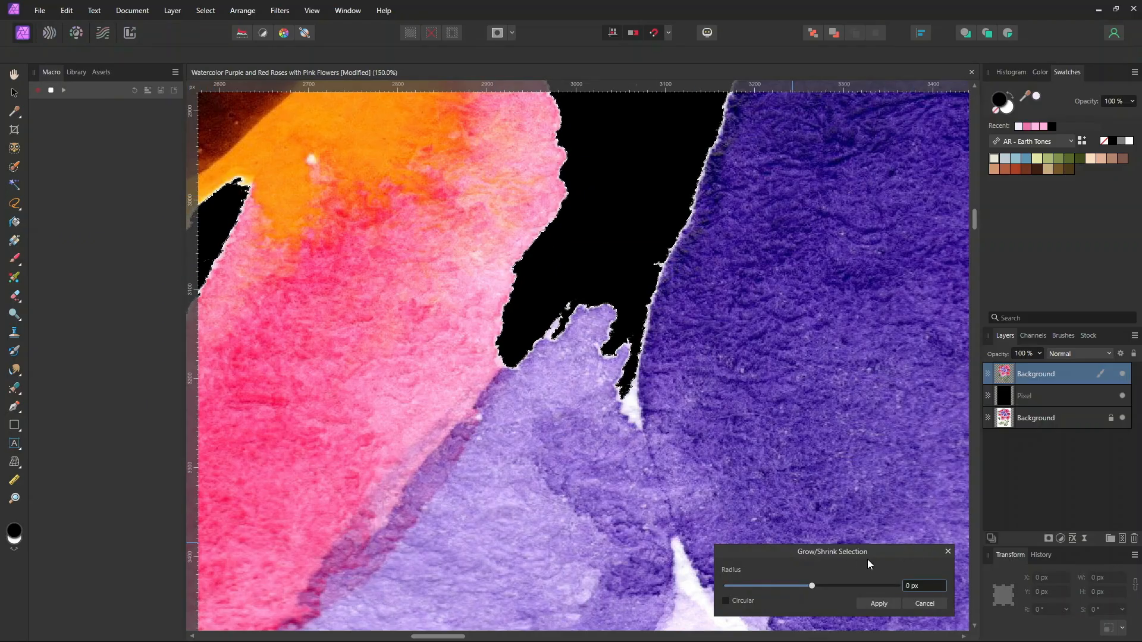
left_click(916, 584)
type("-")
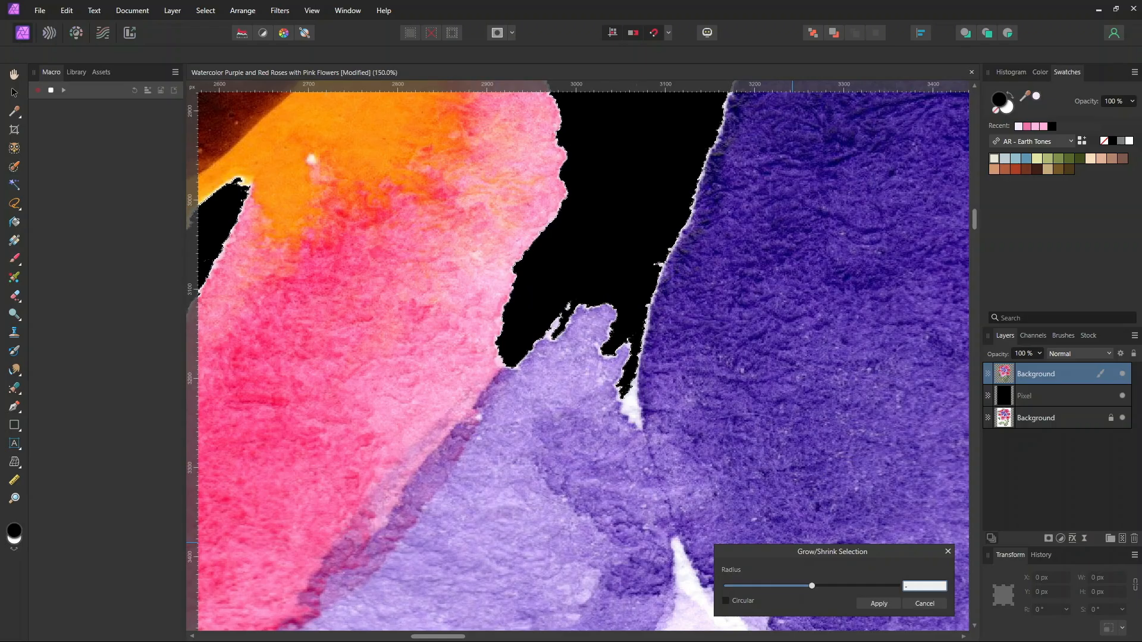
type("2")
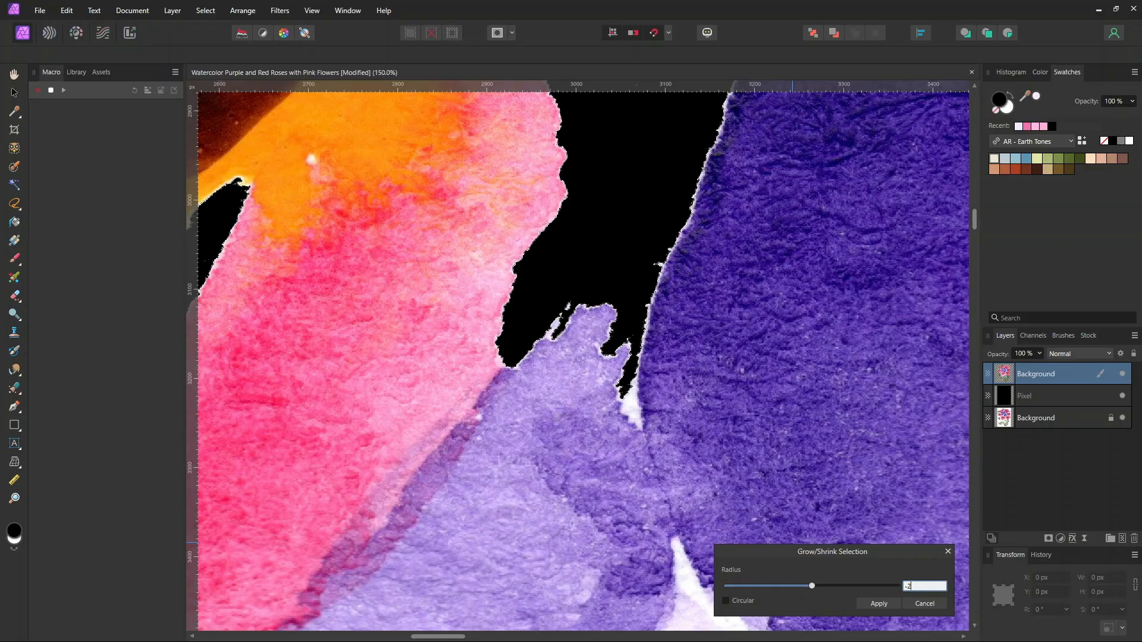
left_click(883, 607)
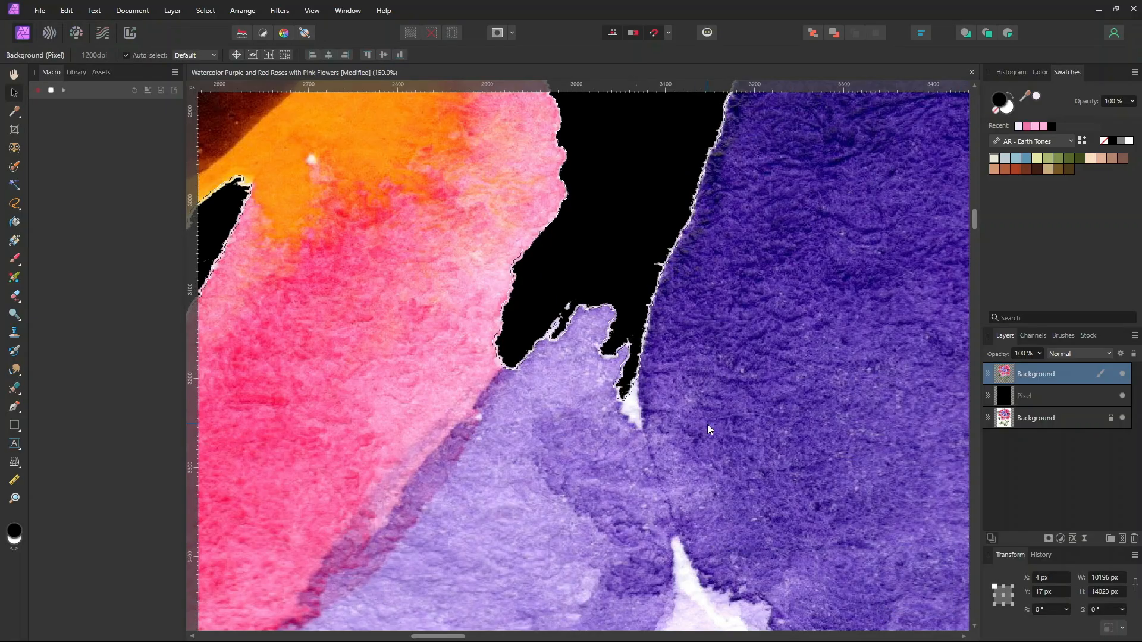
Feather the shrunken flower selection with a radius of 1 px
key("ctrl+plus")
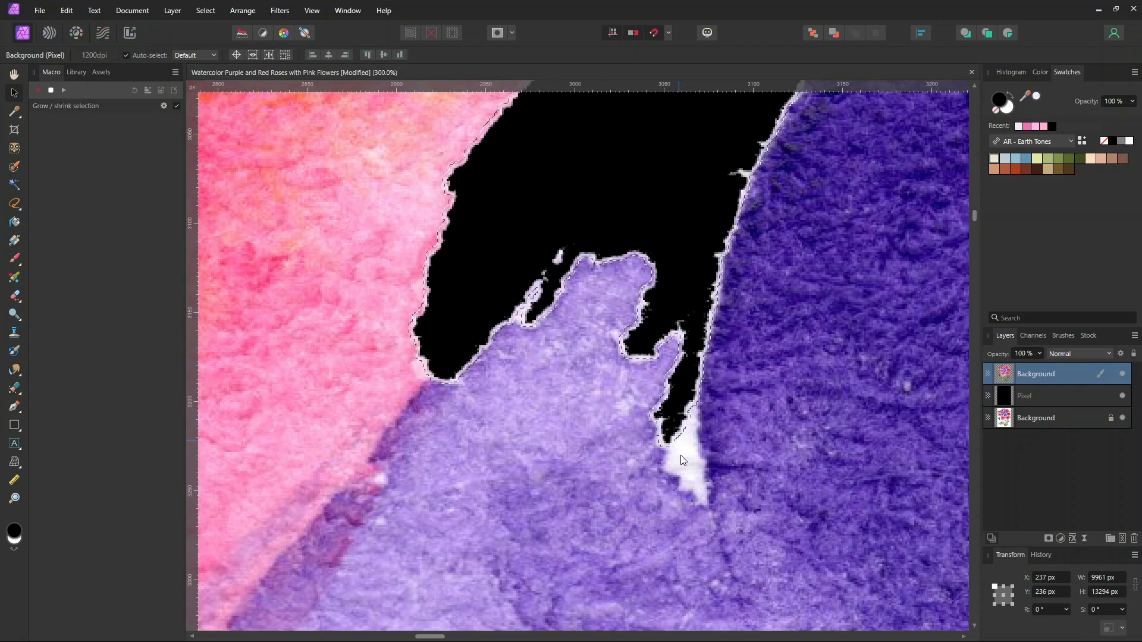
left_click_drag(619, 185, 474, 456)
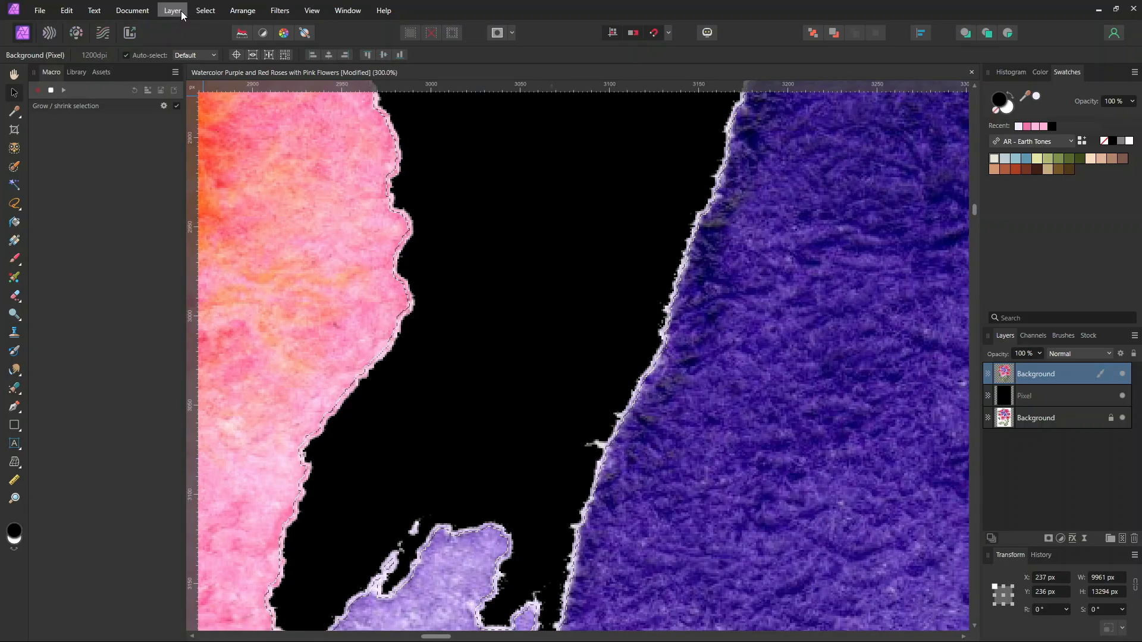
left_click(205, 10)
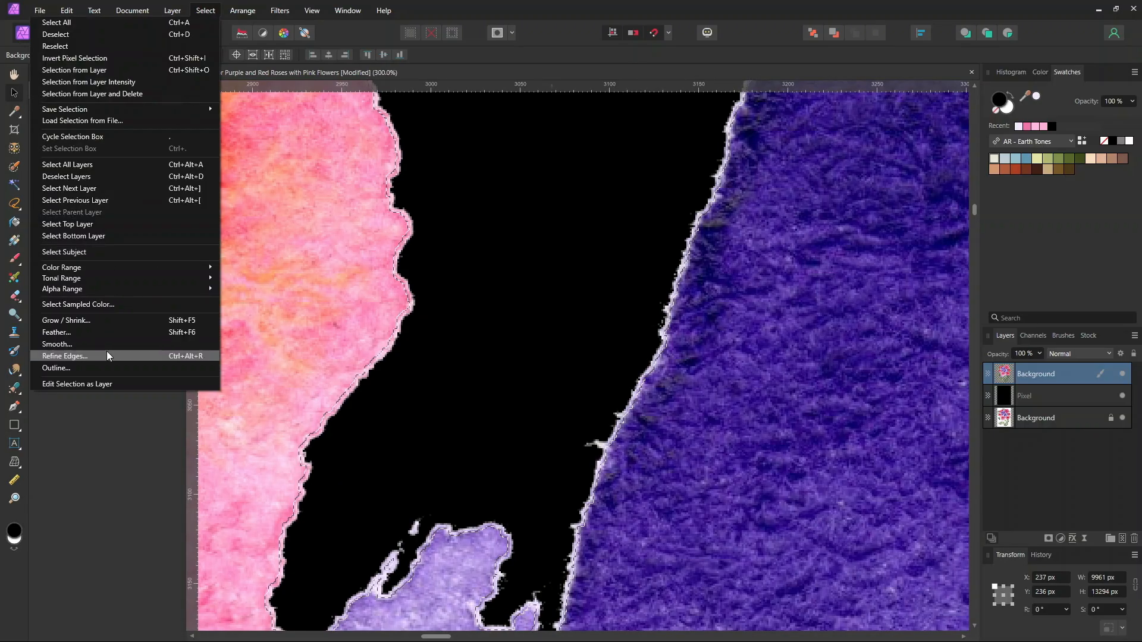
left_click(106, 334)
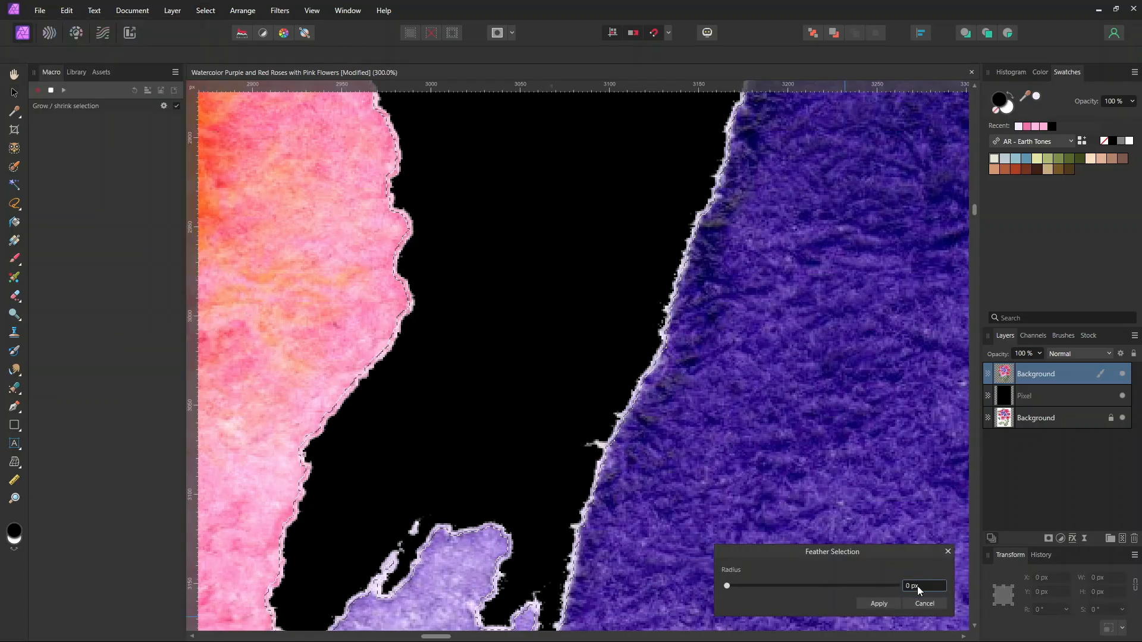
left_click(919, 586)
type("1")
left_click(878, 604)
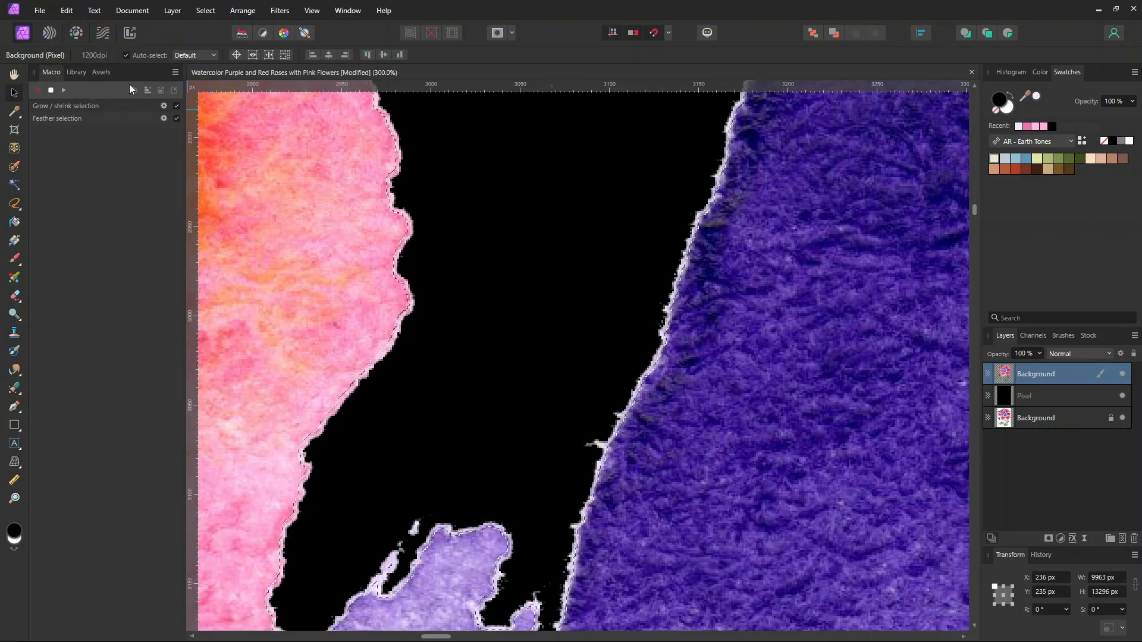
Invert the pixel selection to delete the white fringe outside the flowers, and clear the selection
left_click(210, 12)
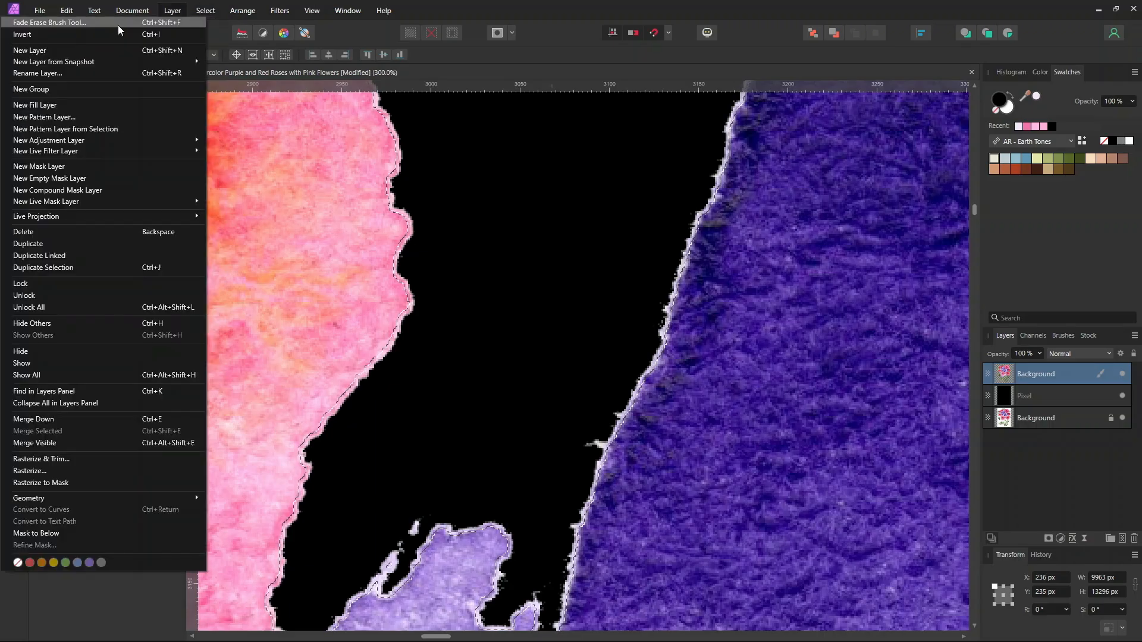
mouse_move(173, 11)
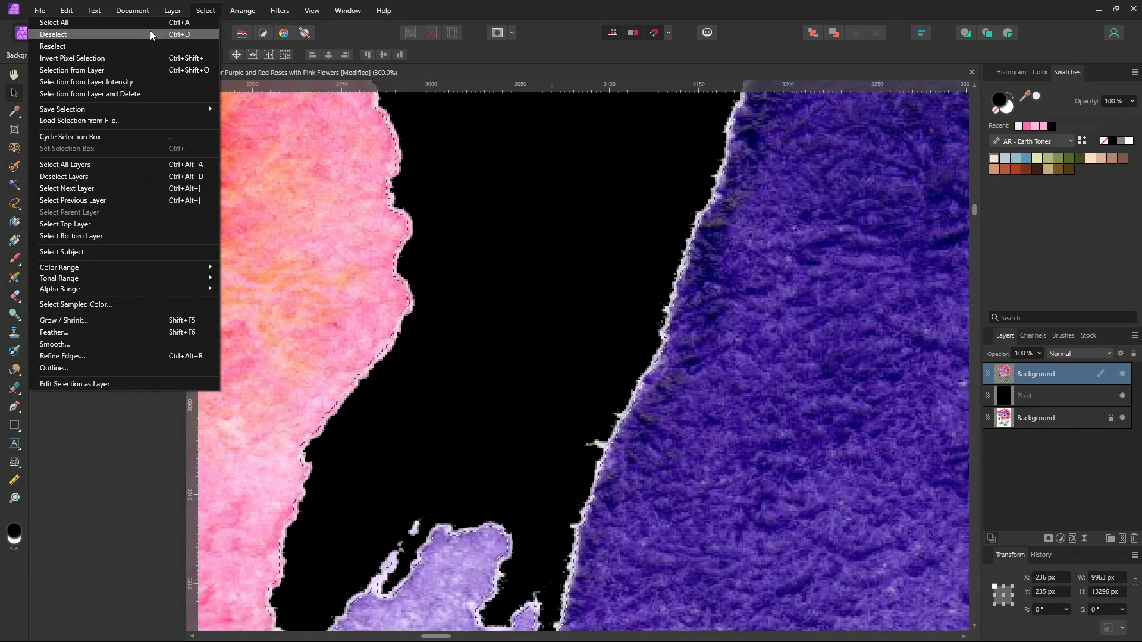
left_click(119, 58)
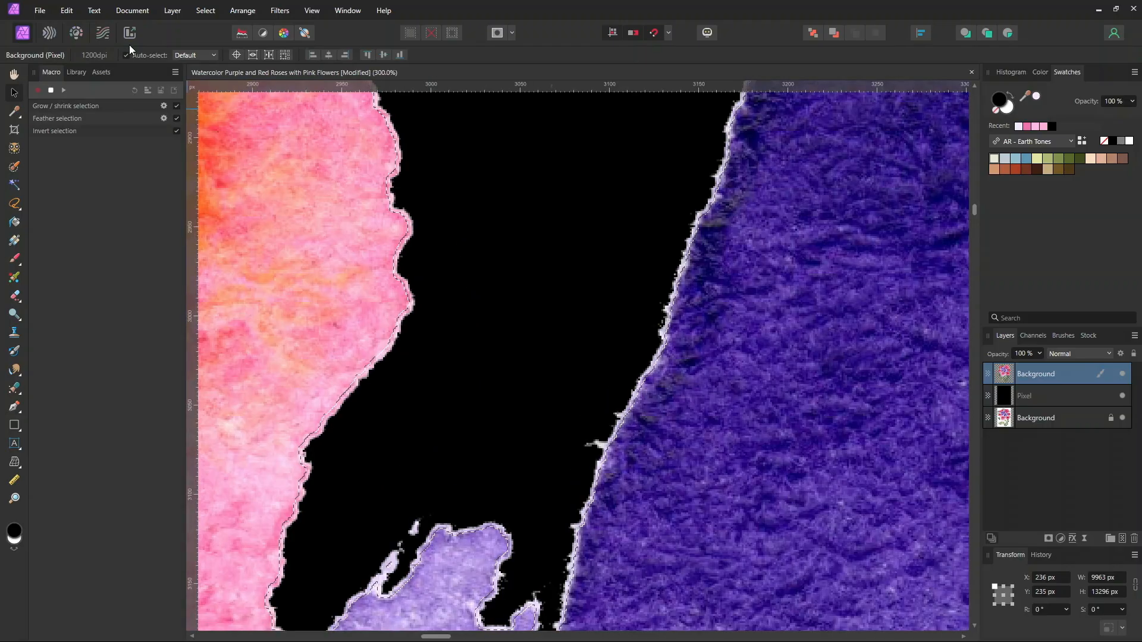
key("Delete")
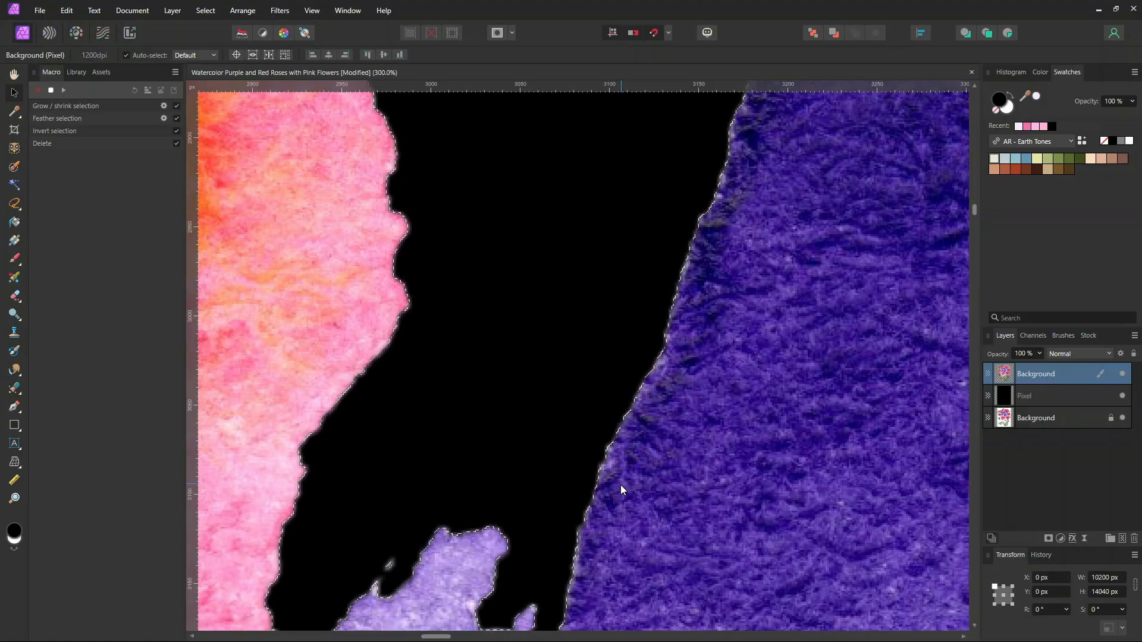
scroll(620, 484, "up", 2)
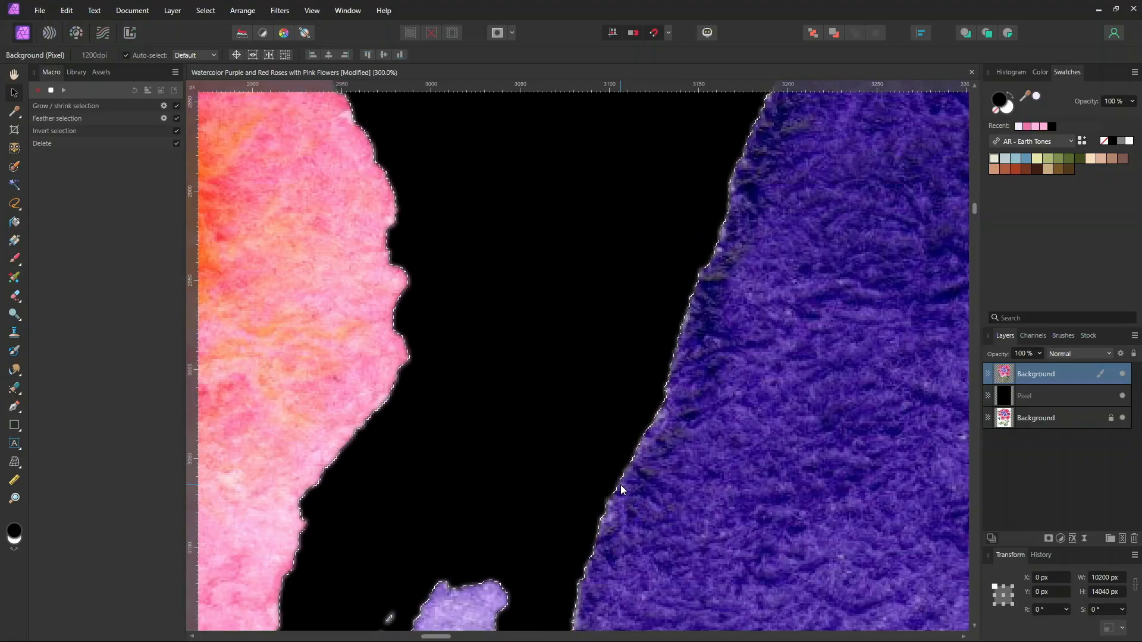
key("ctrl+d")
Examine the trimmed edges of the flowers and leaves across the painting, close up and zoomed out
left_click_drag(761, 213, 618, 429)
left_click_drag(729, 260, 625, 382)
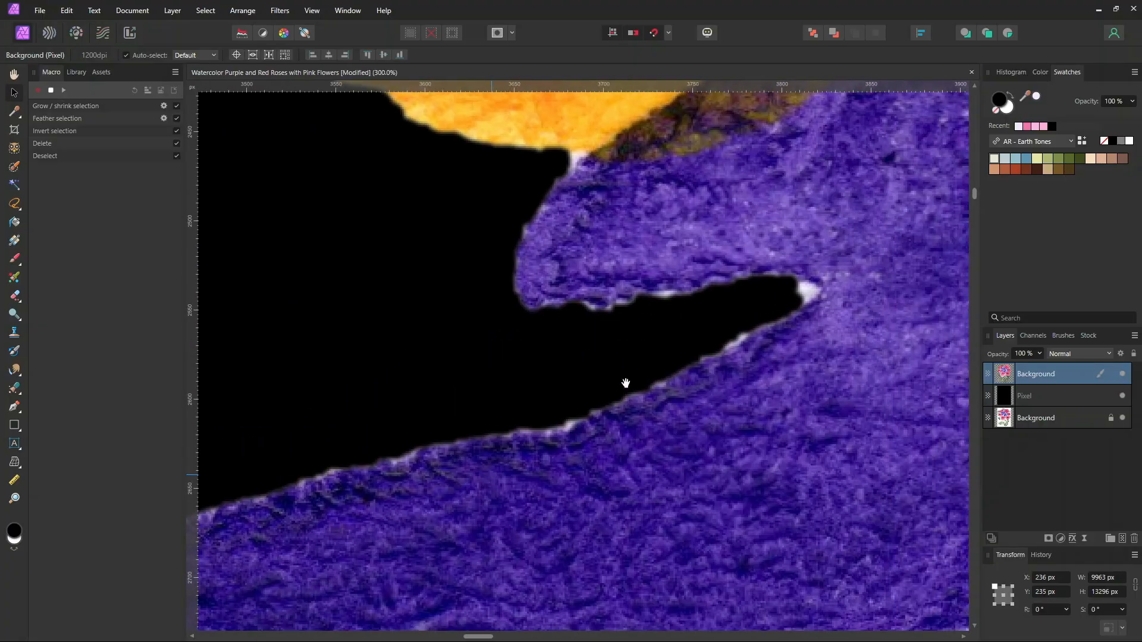
left_click_drag(464, 500, 525, 635)
left_click_drag(395, 236, 705, 529)
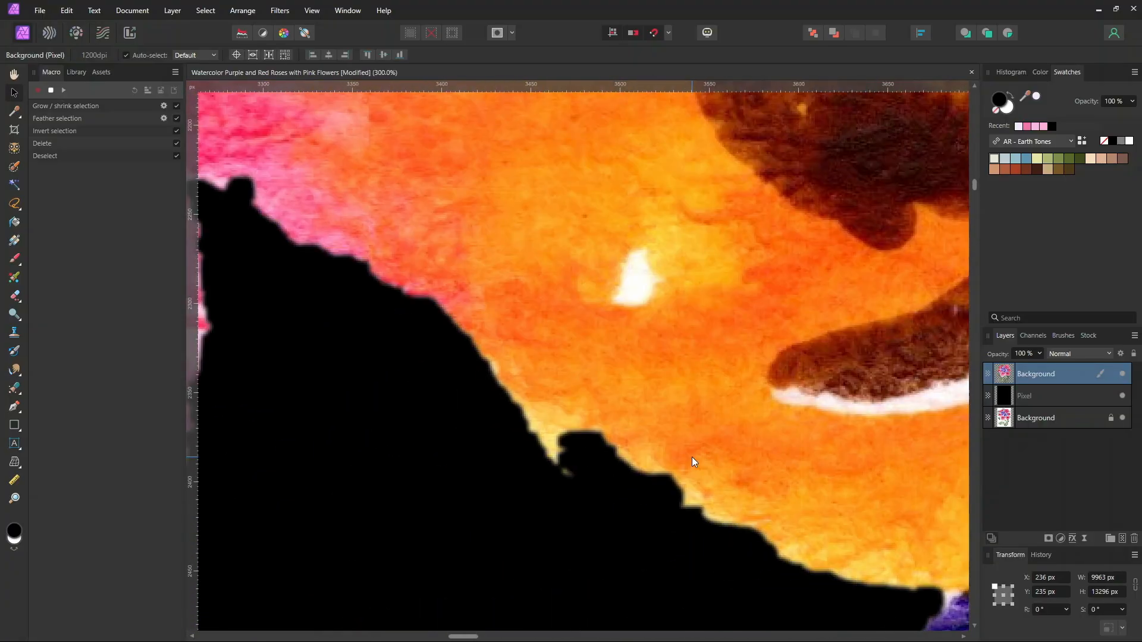
key("ctrl+minus")
key("ctrl+minus")
key("ctrl+minus")
key("ctrl+minus")
key("ctrl+minus")
key("ctrl+minus")
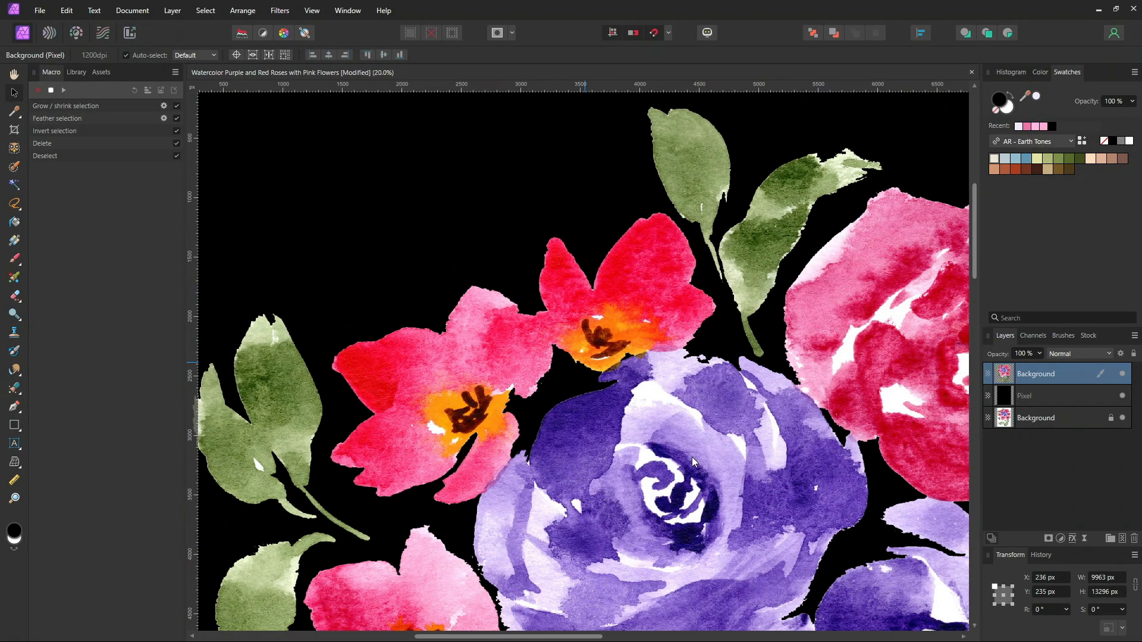
key("ctrl+minus")
left_click_drag(691, 456, 362, 388)
left_click_drag(741, 528, 645, 323)
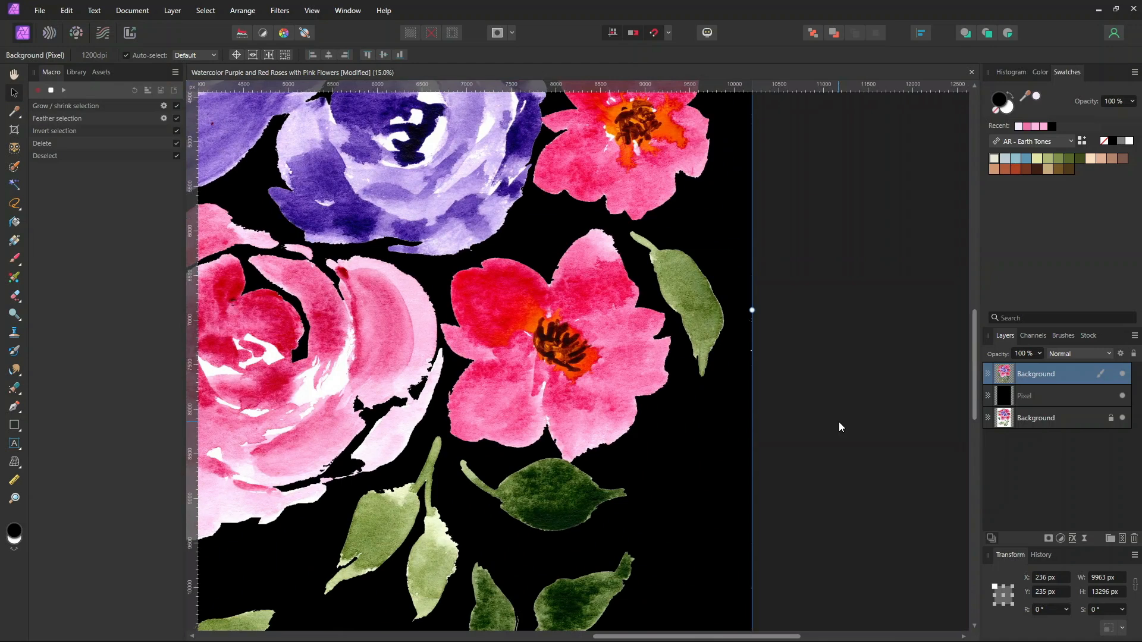
key("ctrl+plus")
key("ctrl+plus")
key("ctrl+plus")
key("ctrl+plus")
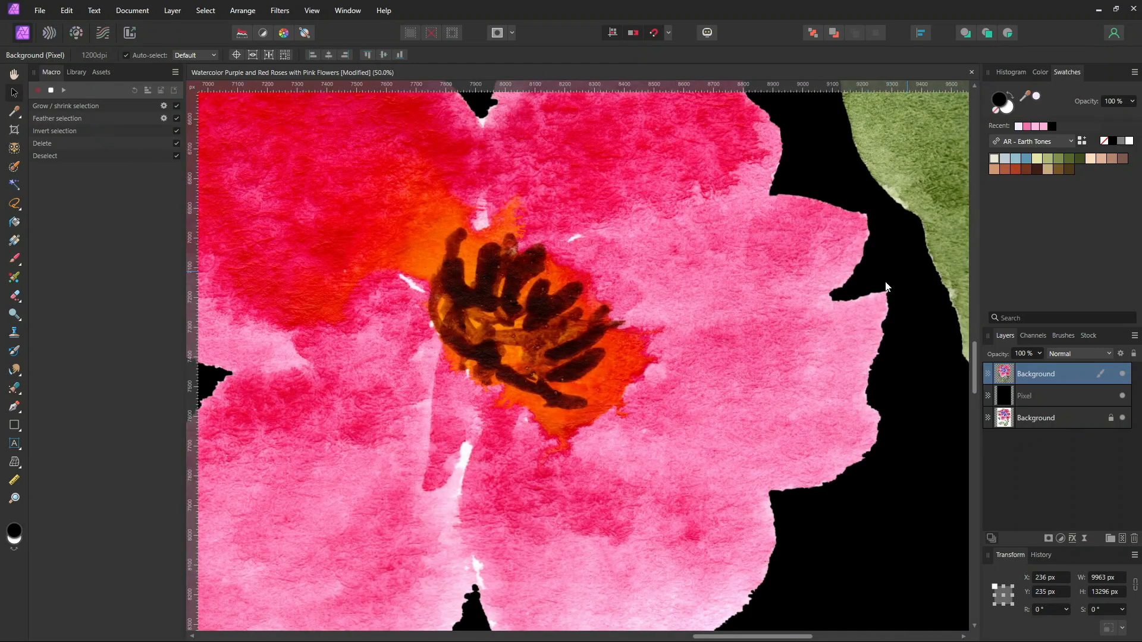
Stop recording the macro and show the library of saved macros
left_click(50, 91)
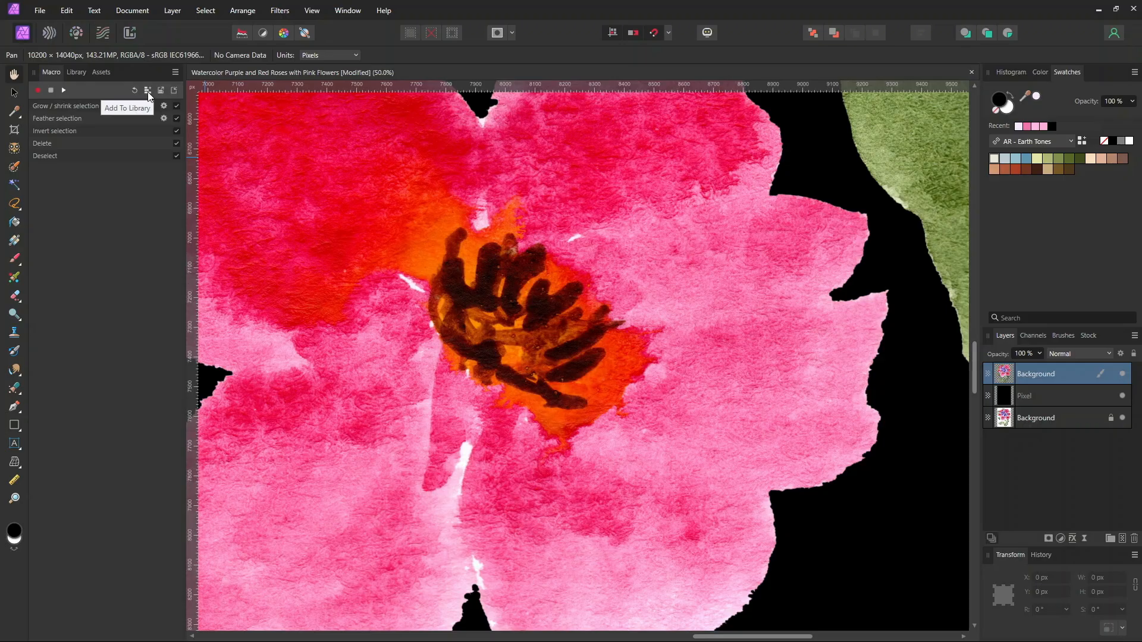
left_click(81, 70)
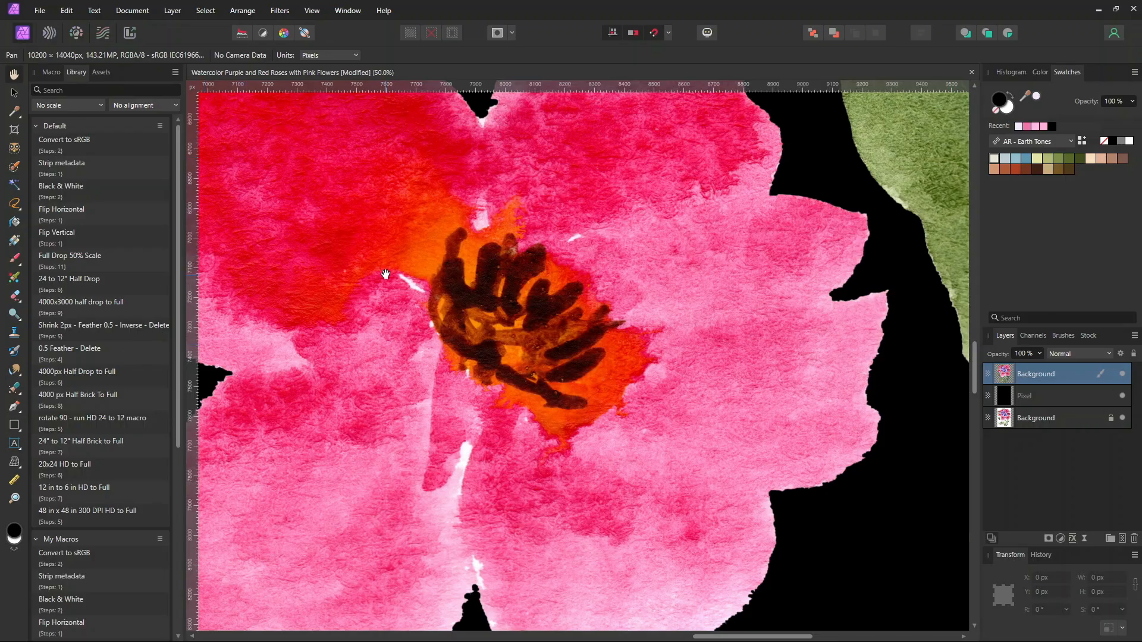
Select the painted pixels of the upper Background layer and run the saved "Shrink 2px - Feather 0.5 - Inverse - Delete" macro
key("ctrl+minus")
key("ctrl+minus")
key("ctrl+minus")
left_click_drag(370, 257, 623, 397)
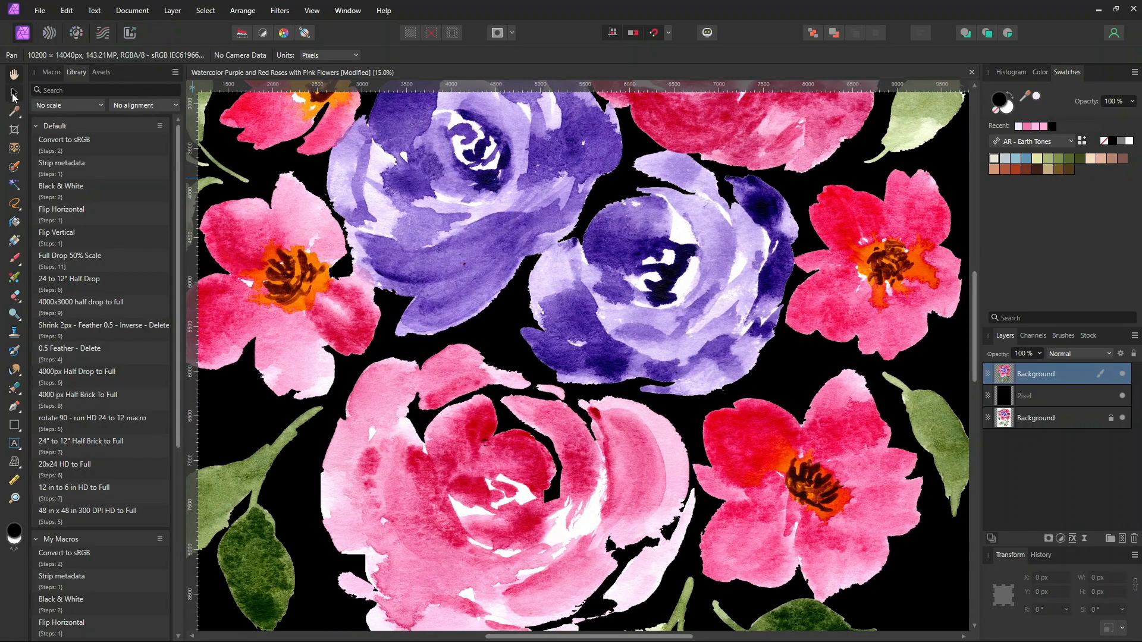
left_click(14, 92)
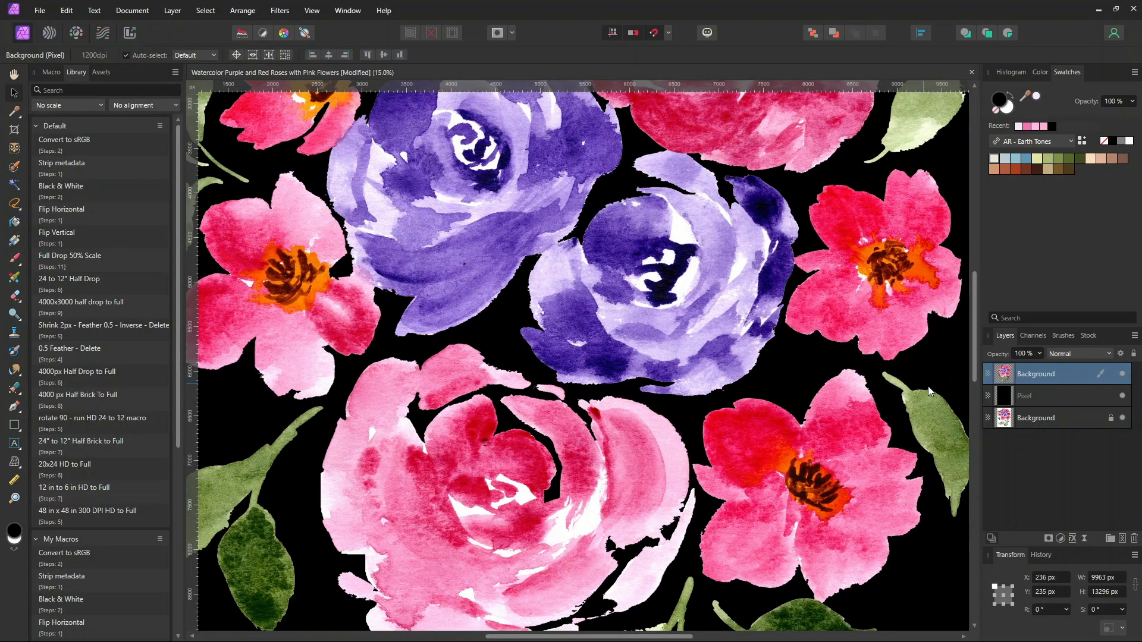
left_click(1003, 376, "ctrl")
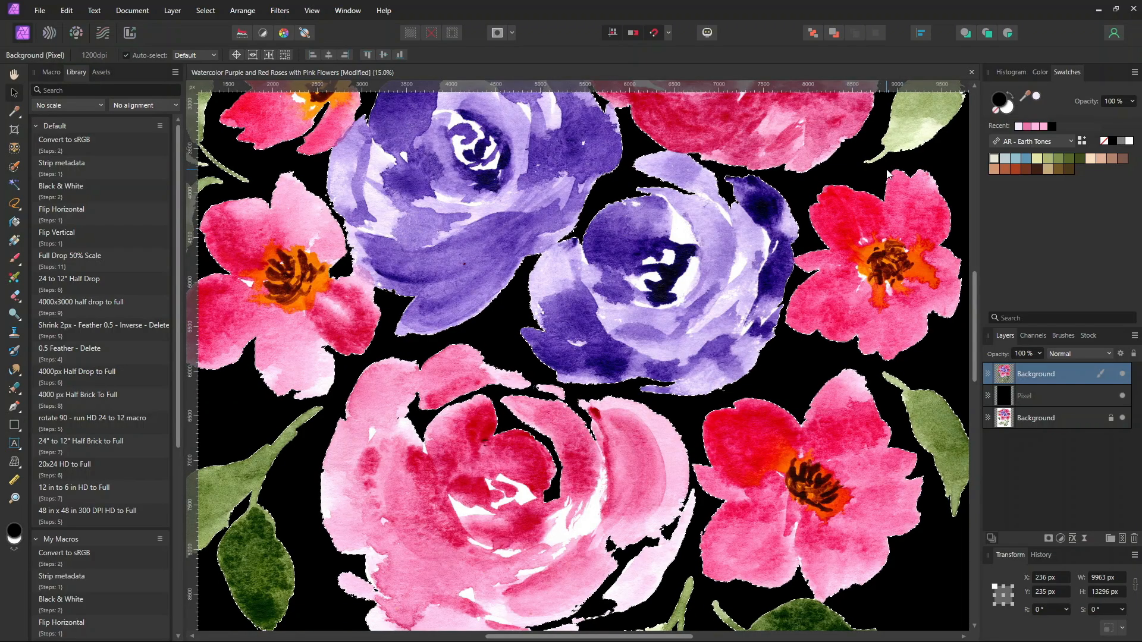
left_click(83, 329)
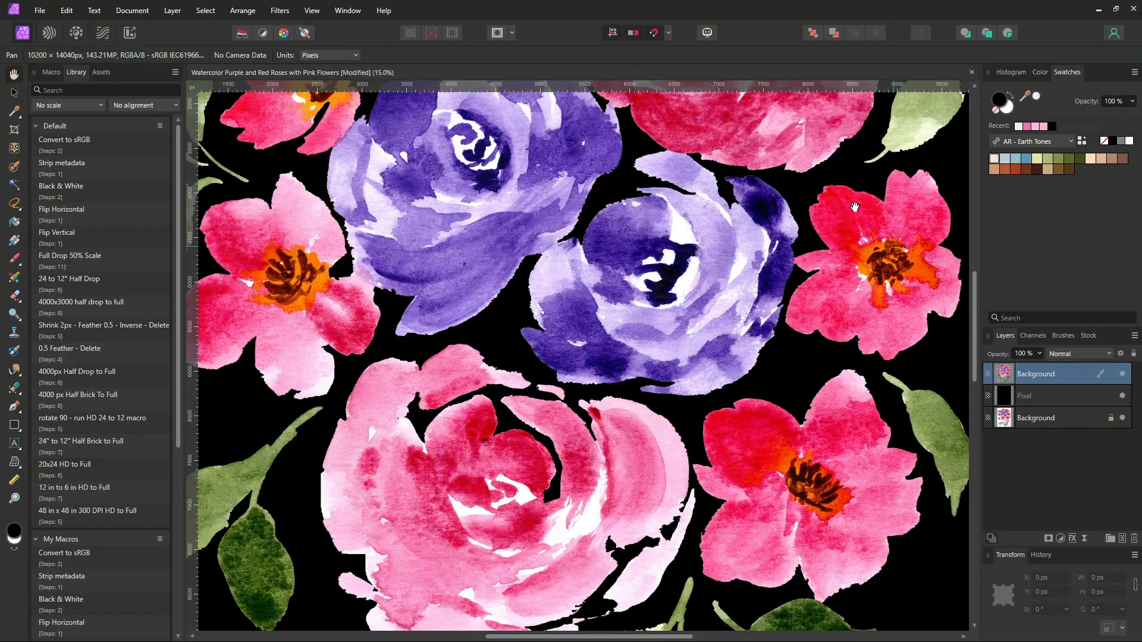
Draw a freehand selection around the flowers and their surrounding leaves, excluding the leaf sprays at the bottom of the painting
left_click_drag(673, 491, 607, 294)
left_click_drag(307, 302, 468, 535)
left_click_drag(509, 257, 420, 410)
key("ctrl+minus")
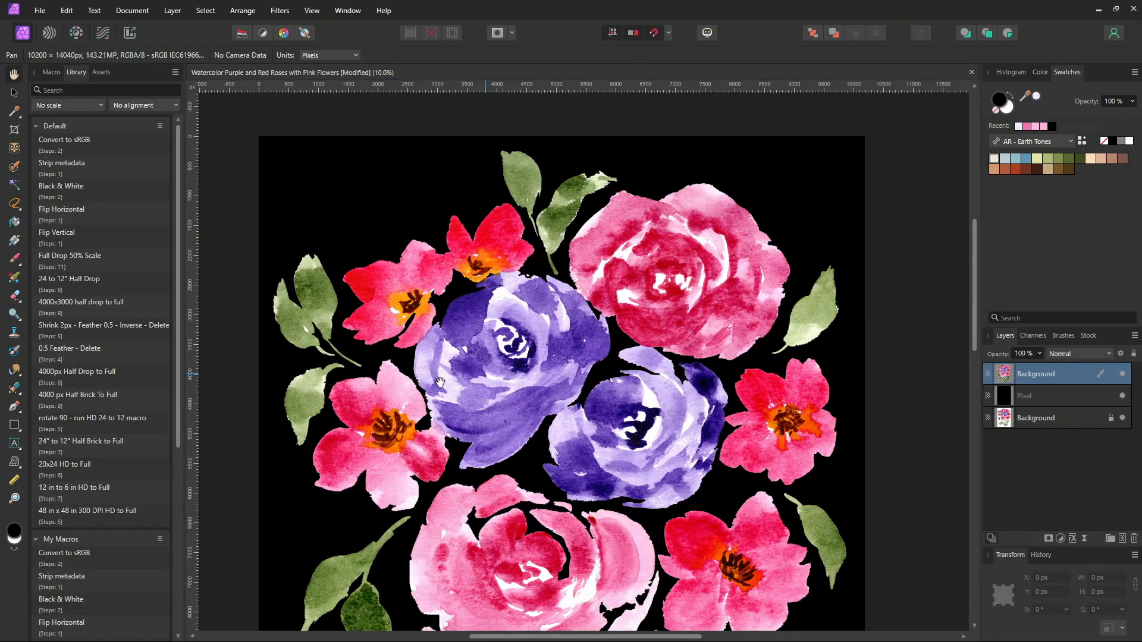
left_click_drag(549, 373, 539, 313)
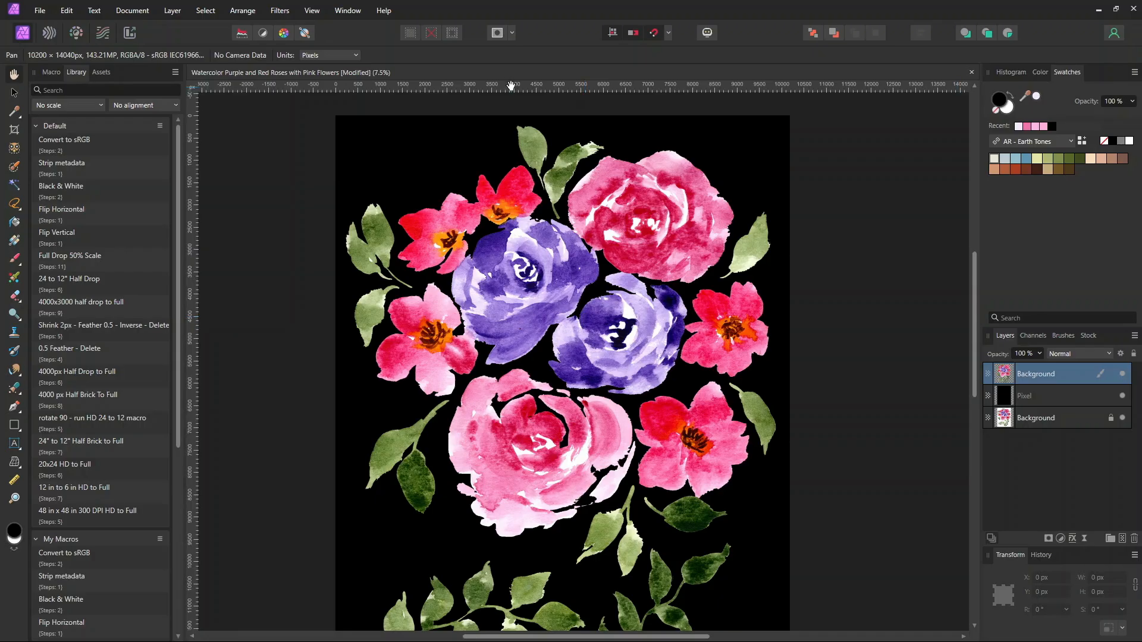
mouse_move(973, 265)
left_mouse_down()
mouse_move(975, 333)
mouse_move(974, 277)
left_mouse_up()
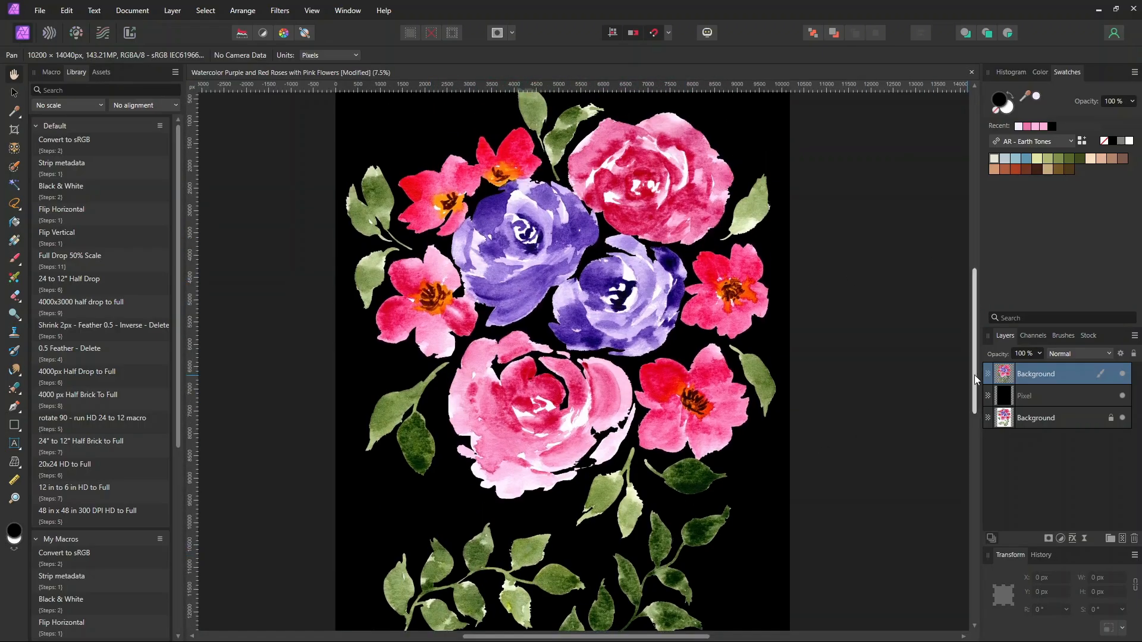
left_click_drag(975, 379, 976, 330)
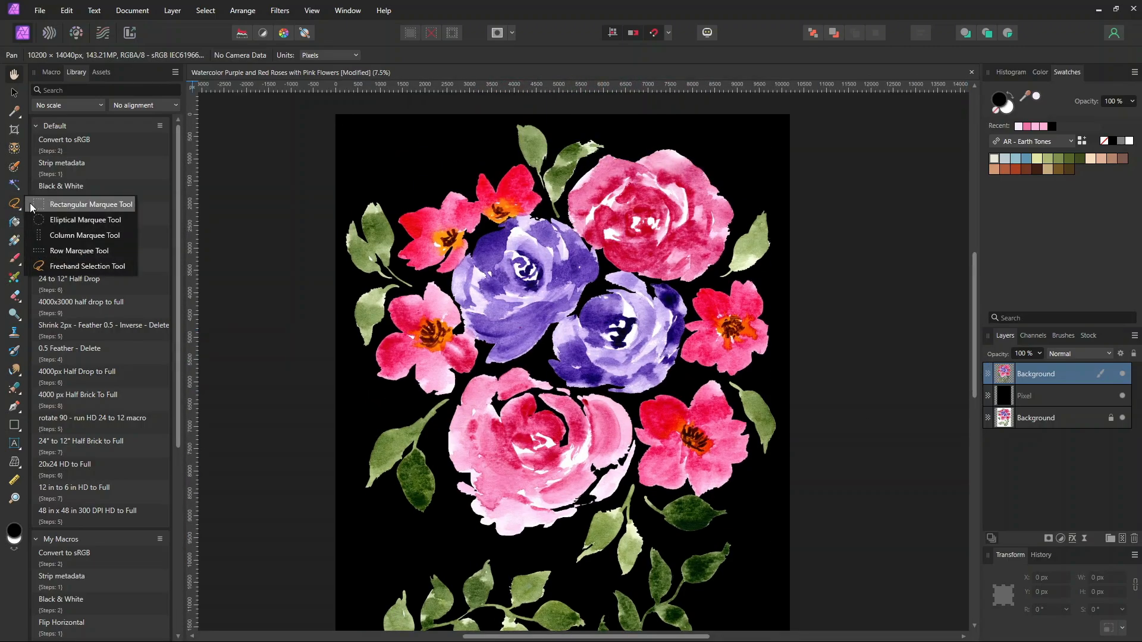
left_click(85, 266)
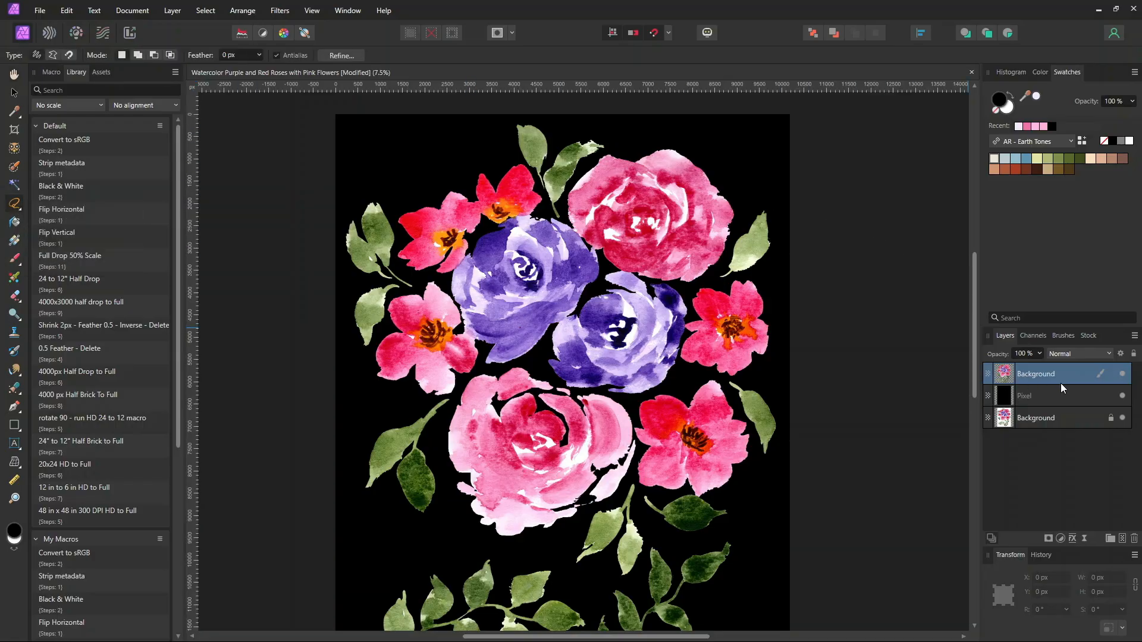
mouse_move(444, 126)
left_mouse_down()
mouse_move(315, 189)
mouse_move(285, 275)
mouse_move(284, 405)
mouse_move(308, 472)
mouse_move(357, 521)
mouse_move(401, 537)
mouse_move(555, 548)
mouse_move(627, 584)
left_mouse_up()
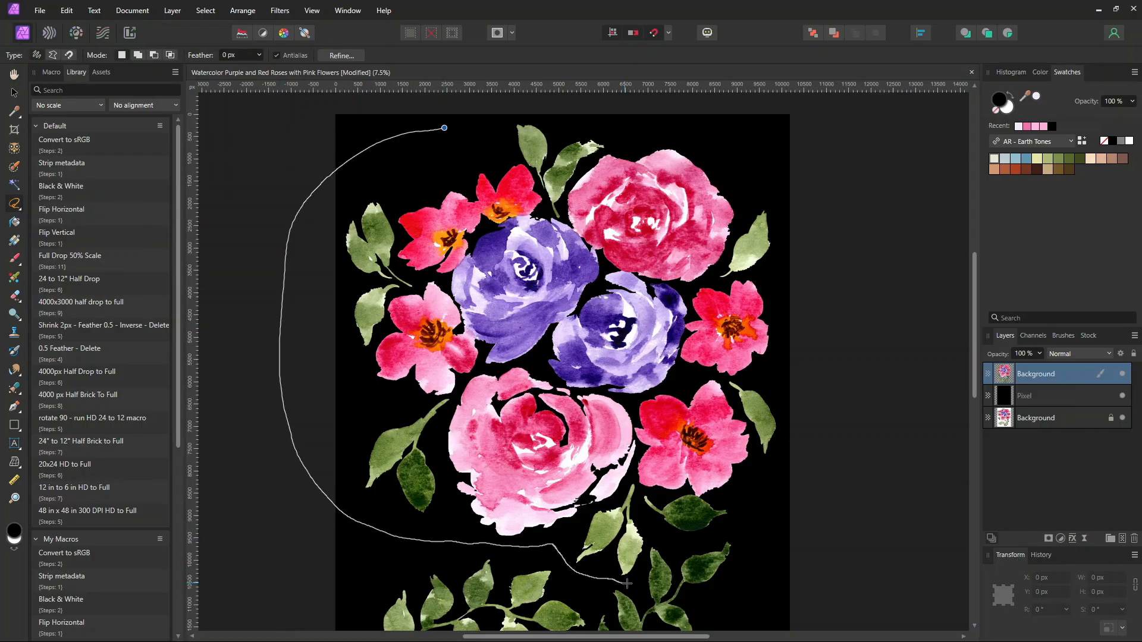
mouse_move(644, 542)
left_mouse_down()
mouse_move(699, 536)
mouse_move(741, 519)
mouse_move(773, 496)
mouse_move(799, 450)
mouse_move(847, 342)
mouse_move(827, 194)
mouse_move(754, 131)
mouse_move(663, 93)
mouse_move(582, 89)
mouse_move(444, 129)
left_mouse_up()
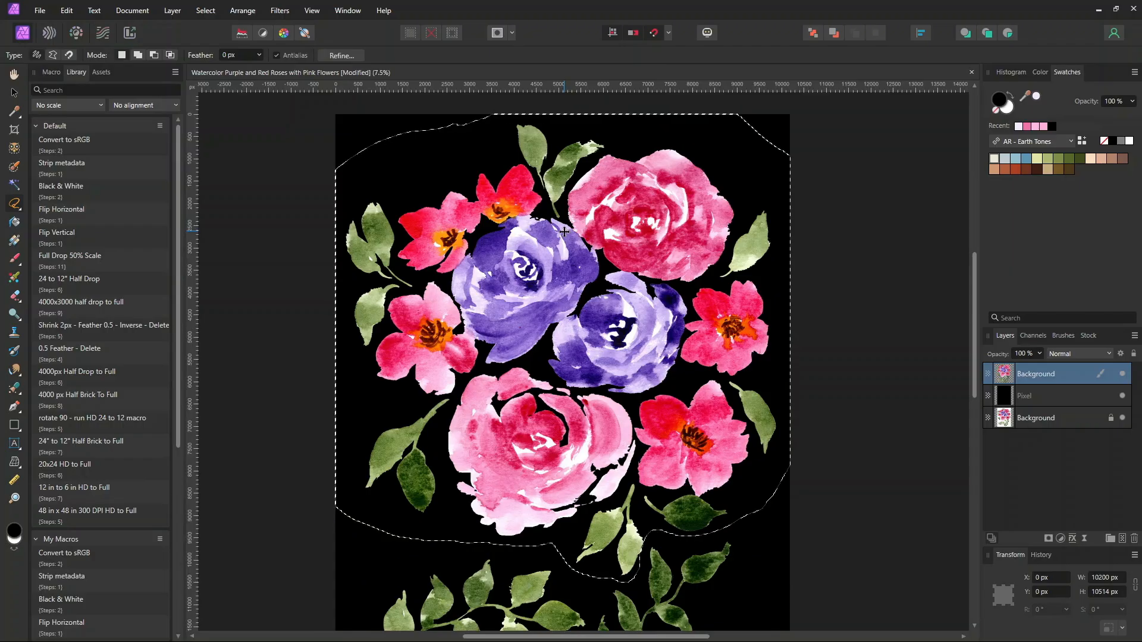
Cut the selected flowers and paste them onto their own layer, clearing the selection
key("Delete")
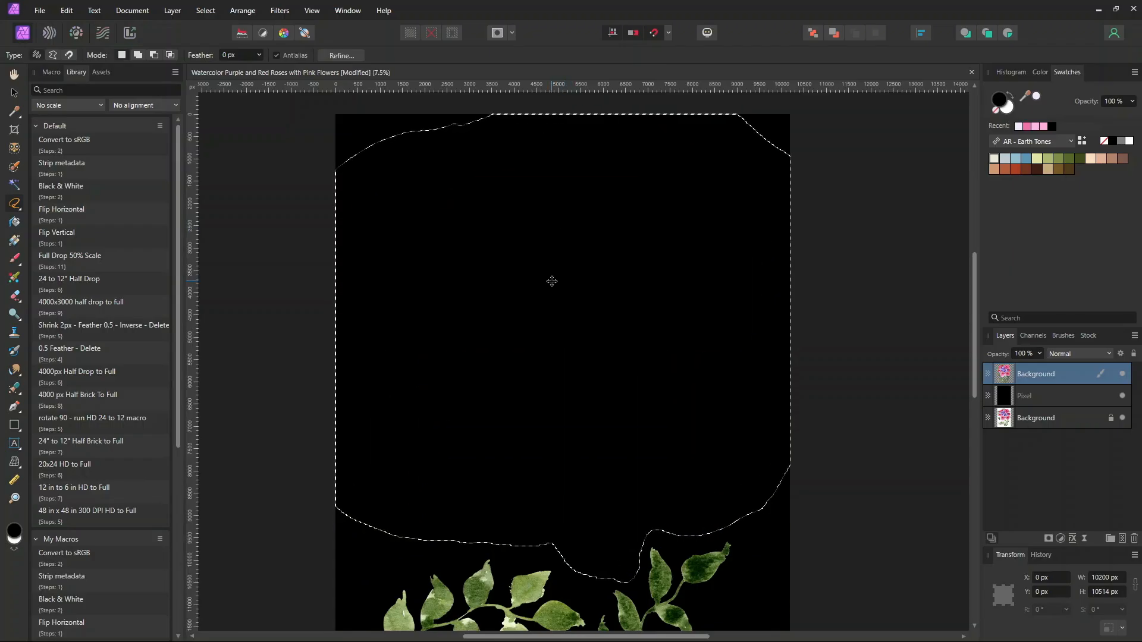
key("ctrl+v")
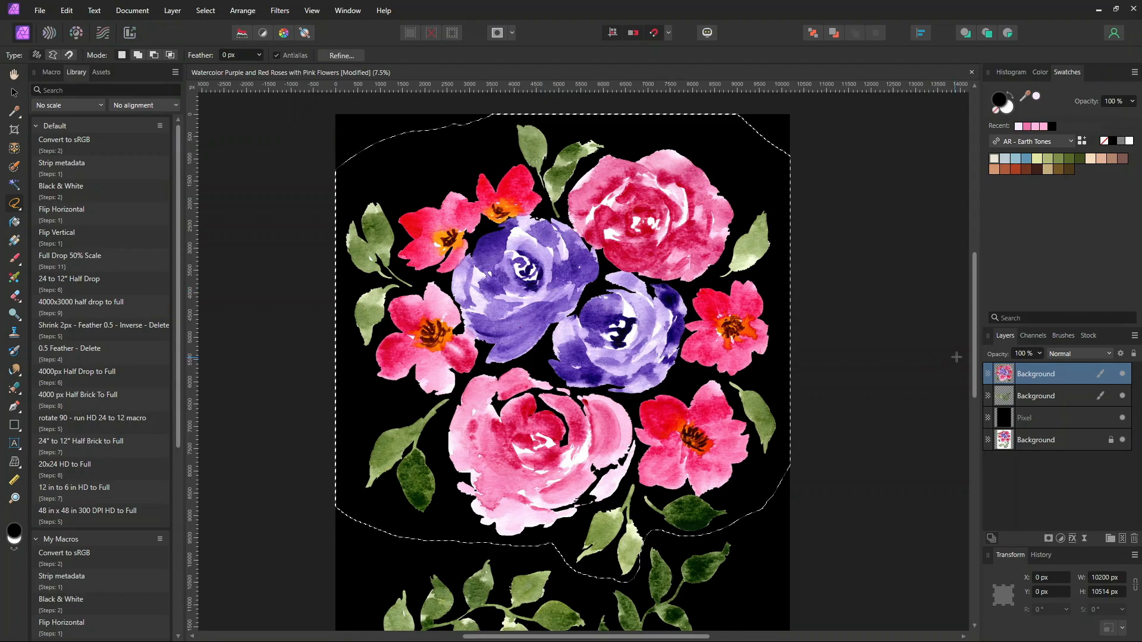
key("ctrl+d")
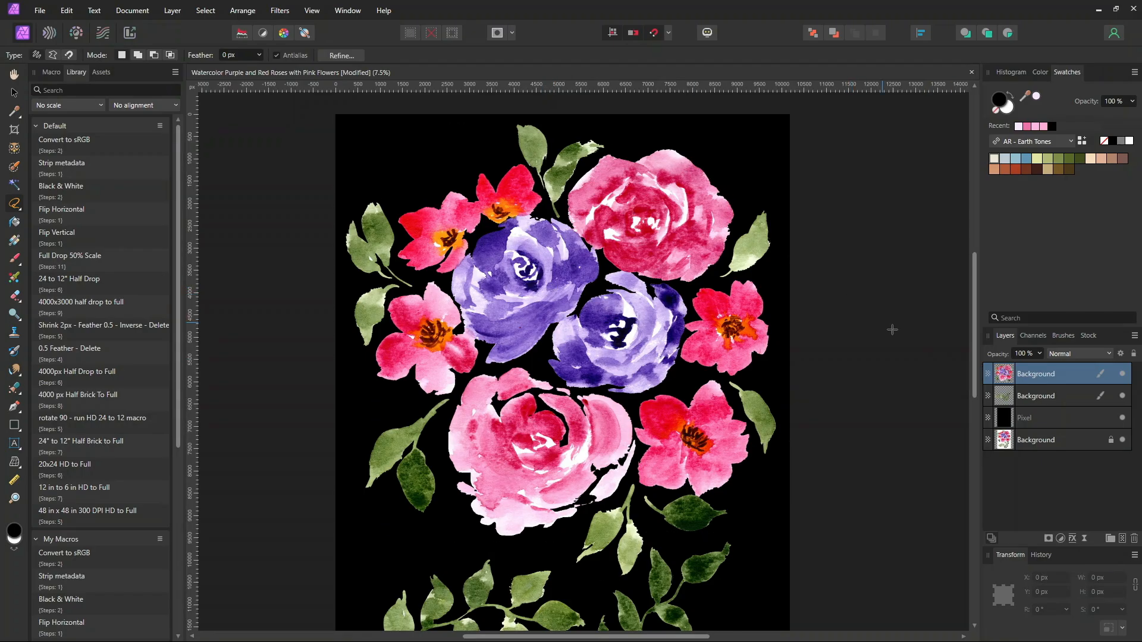
Hide the layer holding the remaining leaf sprays to view the separated flowers alone
scroll(974, 354, "down", 2)
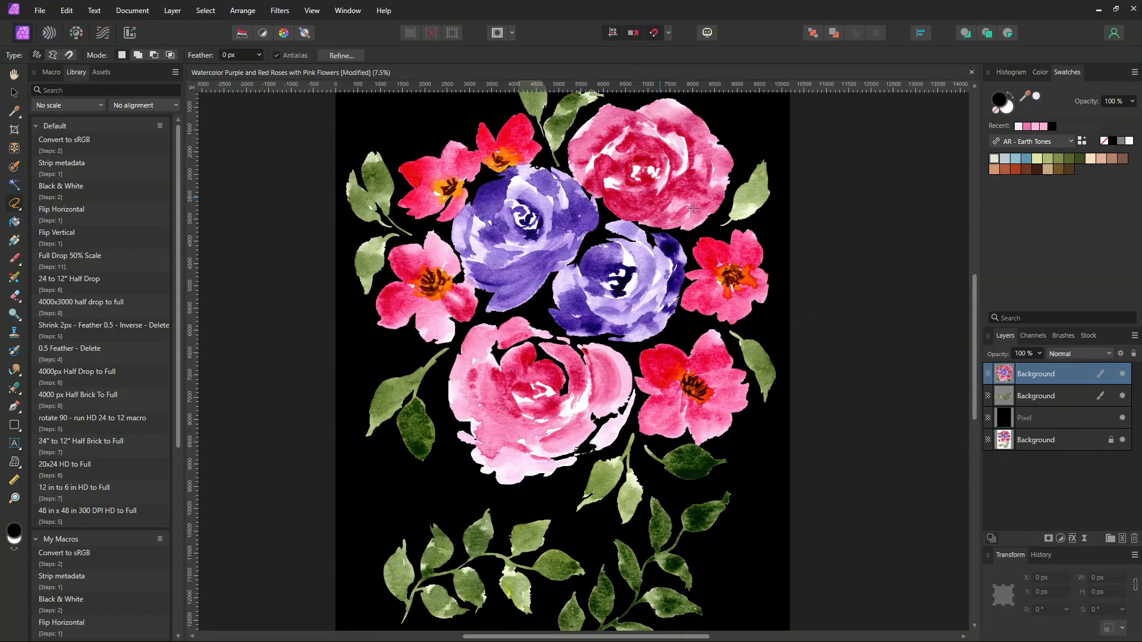
left_click(1122, 396)
scroll(975, 405, "down", 1)
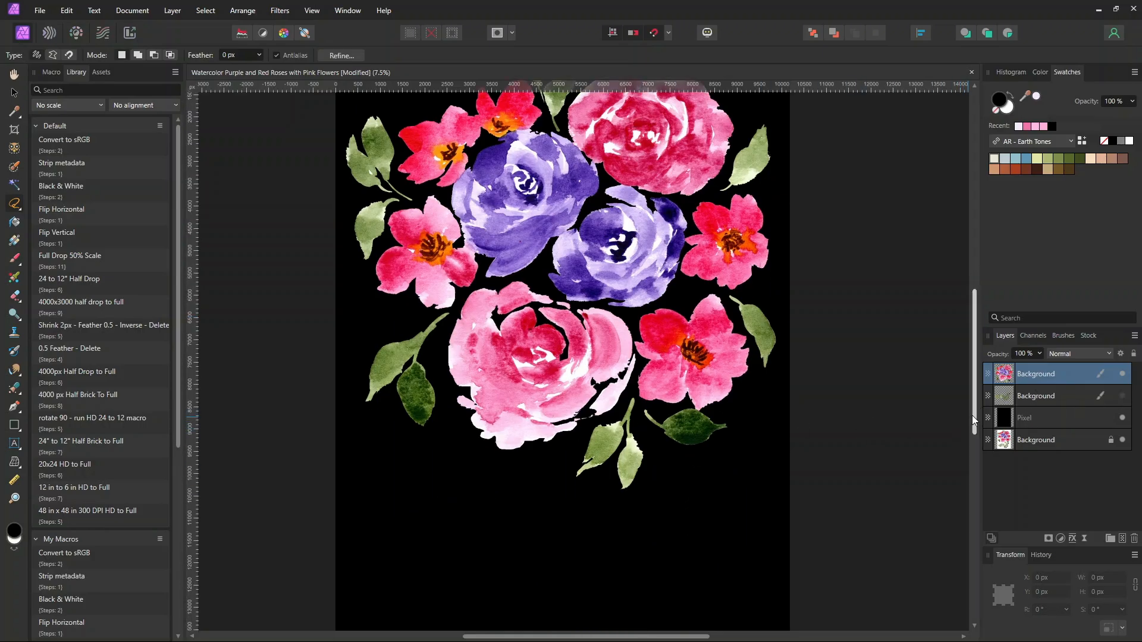
left_click_drag(972, 420, 976, 384)
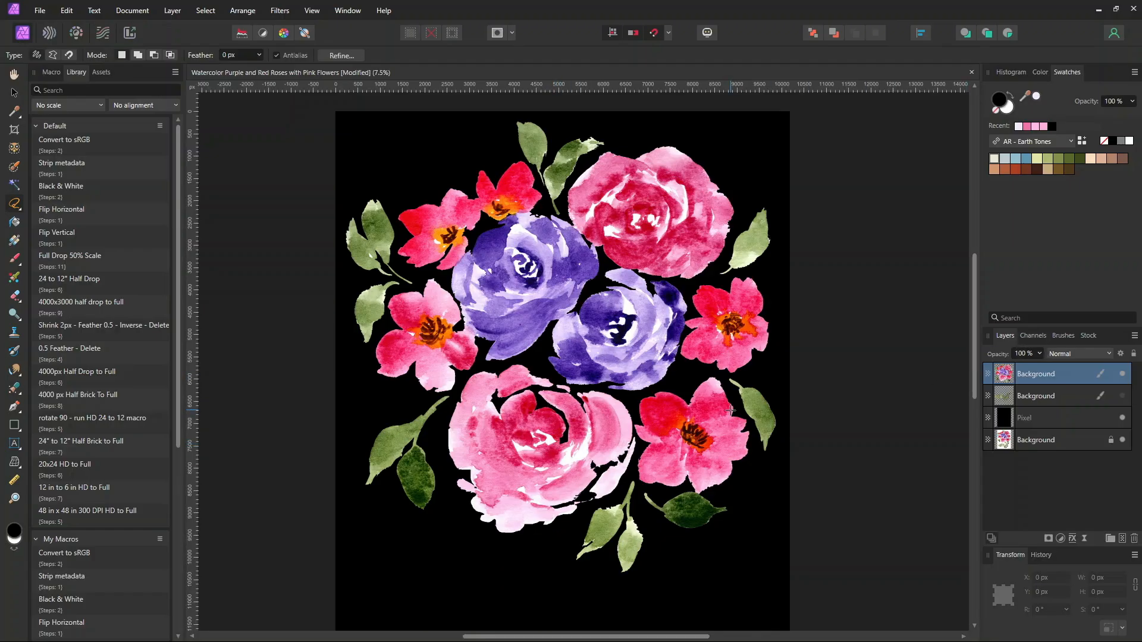
scroll(637, 320, "up", 2)
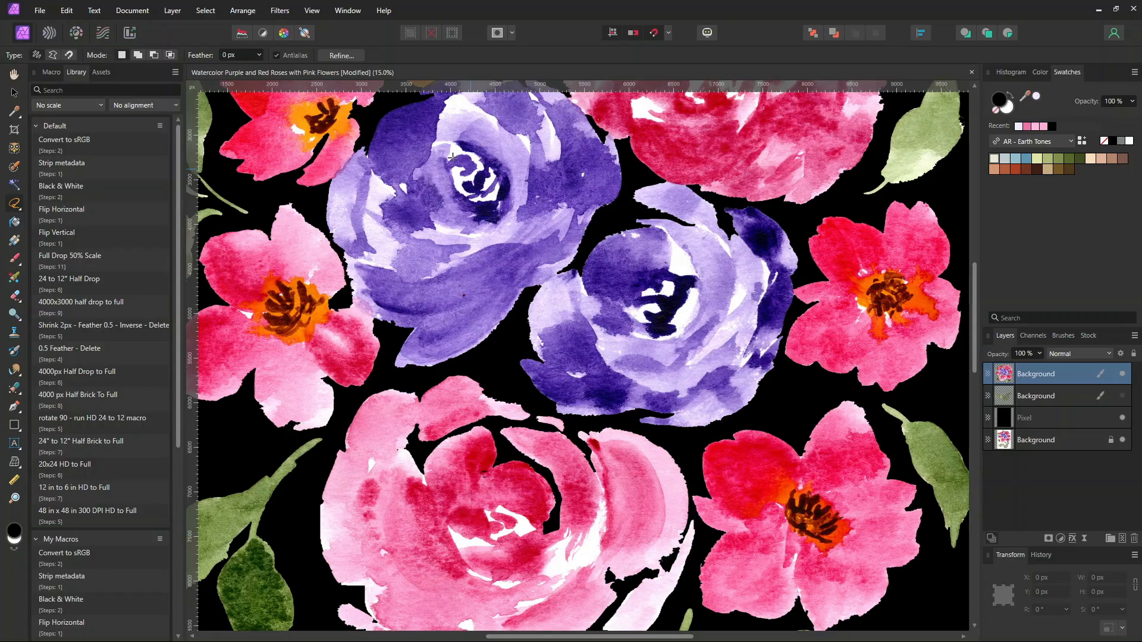
Add a new pixel layer above the flowers and ready the Paint Brush with the Watercolor - Old Worn Brush
scroll(712, 339, "down", 3)
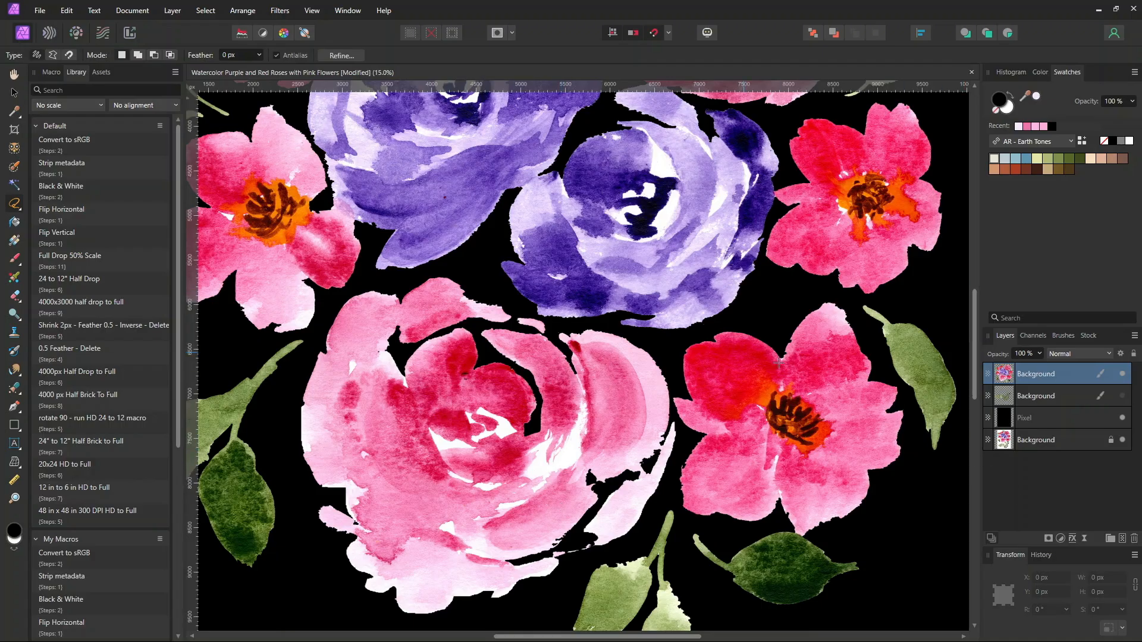
left_click(1121, 538)
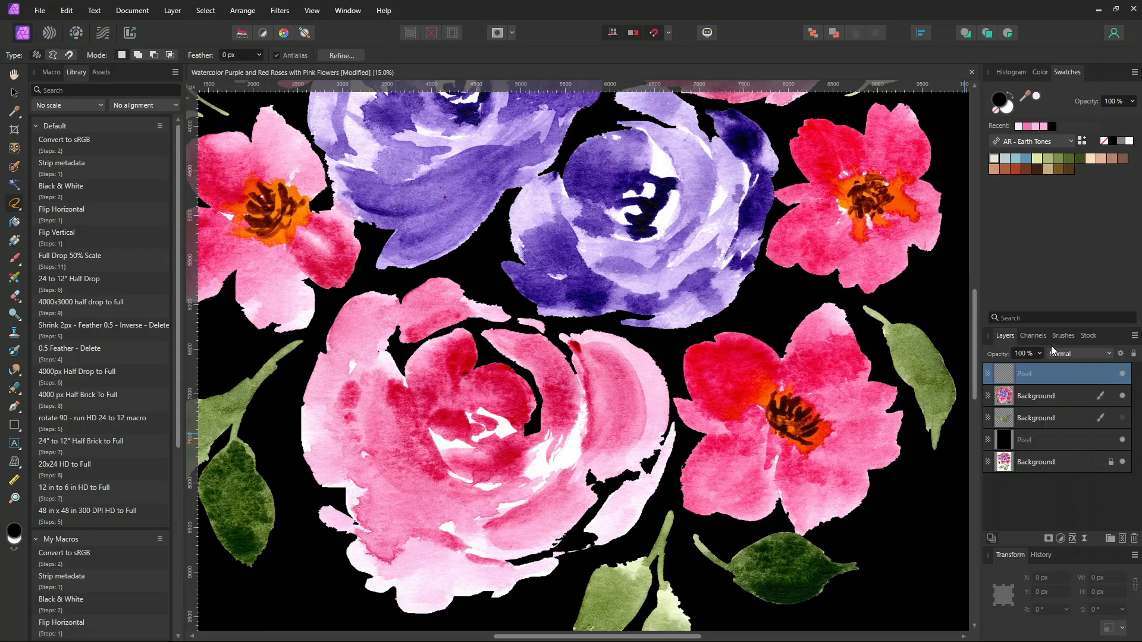
left_click(15, 259)
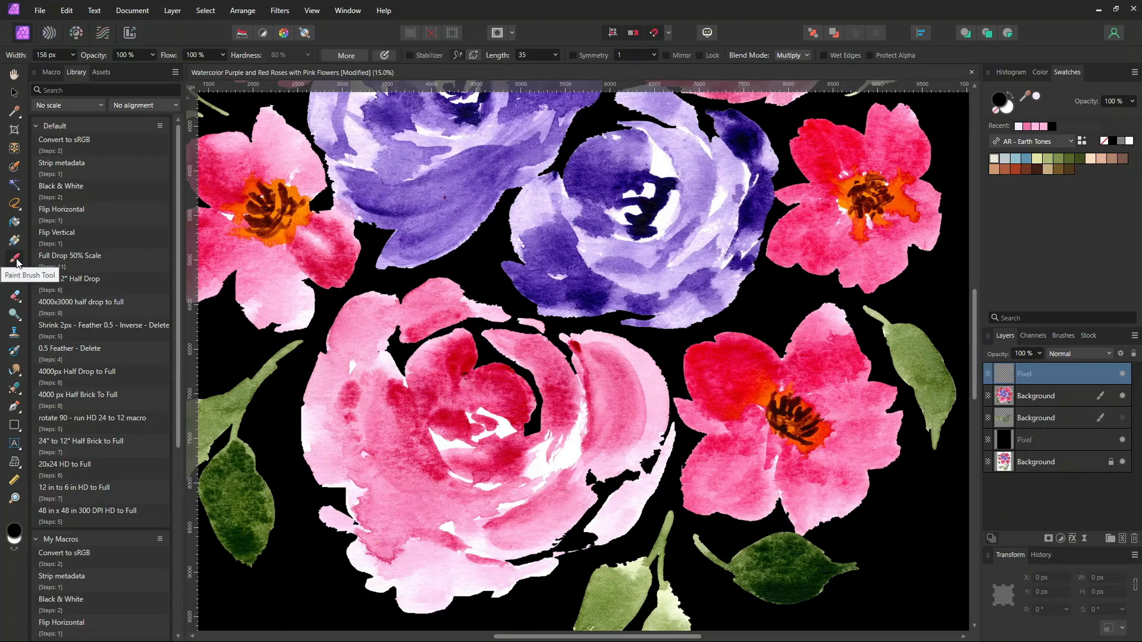
left_click(1063, 336)
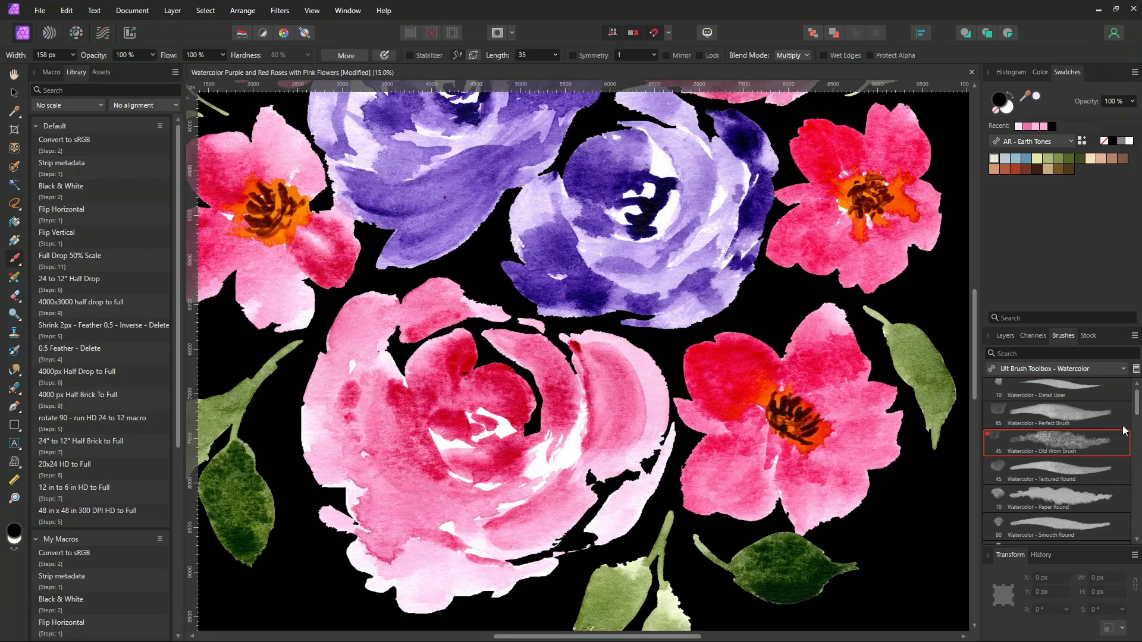
scroll(1076, 448, "down", 3)
scroll(1047, 445, "up", 3)
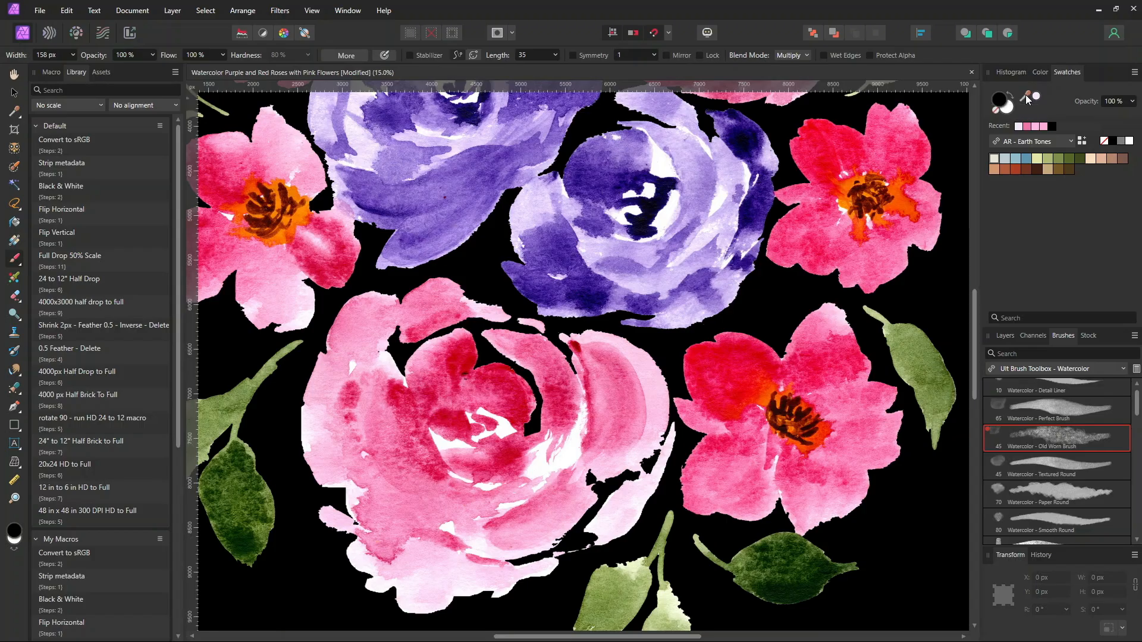
Sample a light pink from the large pink rose and paint over the white gaps around its centre with a 97 px brush
left_click_drag(1025, 95, 653, 394)
left_click(1004, 336)
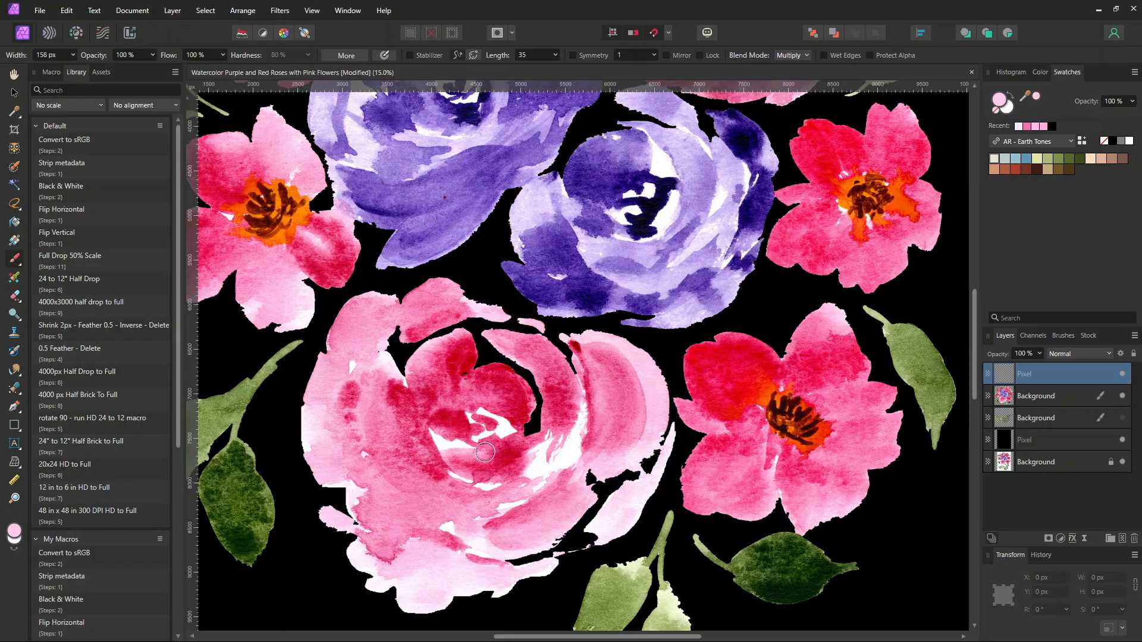
left_click_drag(435, 438, 474, 442)
key("ctrl+z")
key("bracketleft")
key("bracketleft")
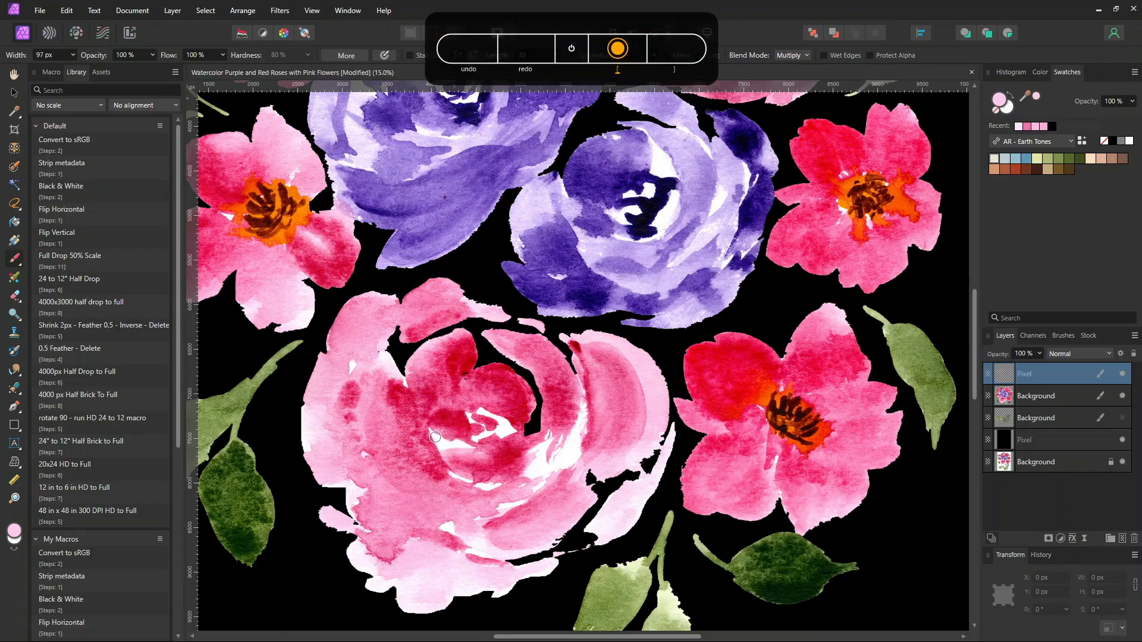
mouse_move(433, 437)
left_mouse_down()
mouse_move(464, 445)
mouse_move(436, 440)
left_mouse_up()
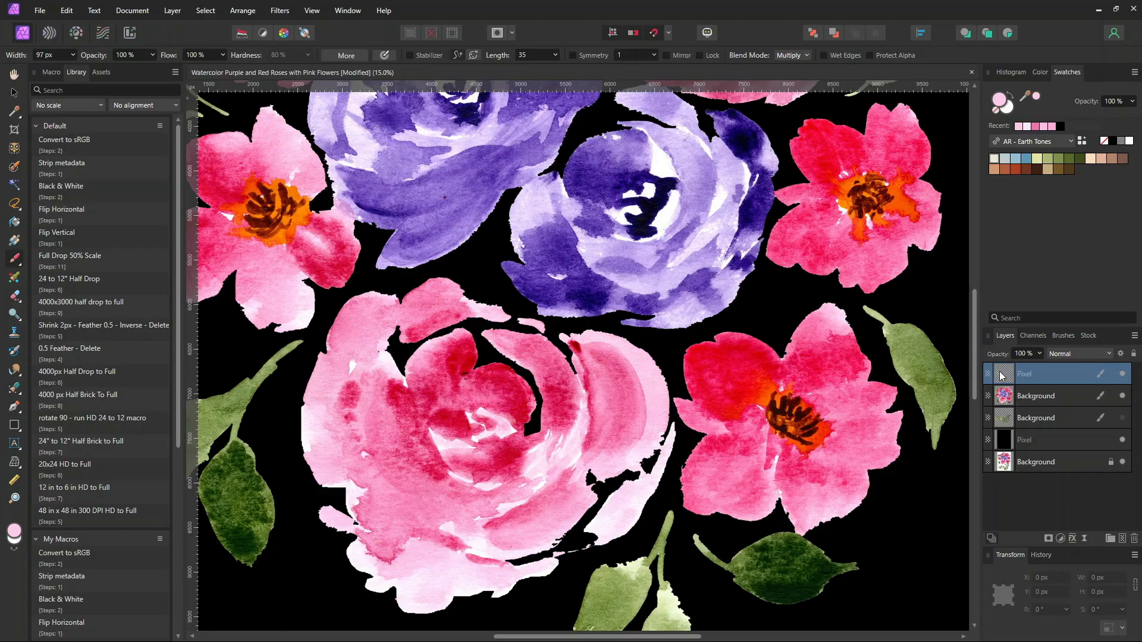
Set the paint layer's blend mode to Multiply and fill more of the pink rose's white gaps with a 148 px brush
left_click(1073, 354)
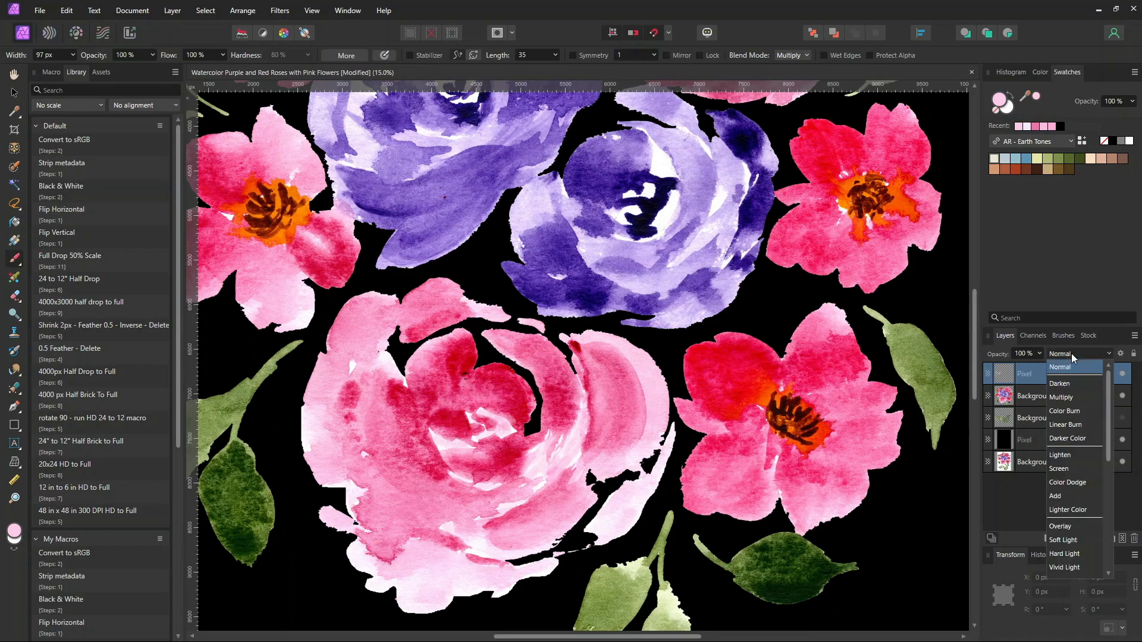
left_click(1072, 397)
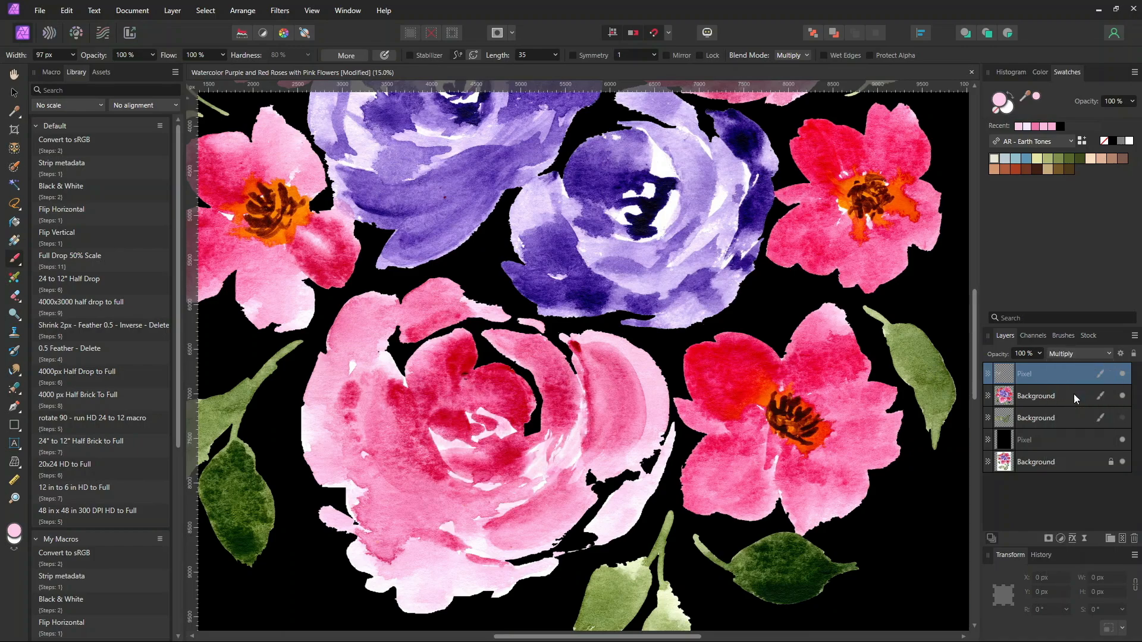
key("bracketright")
key("bracketright")
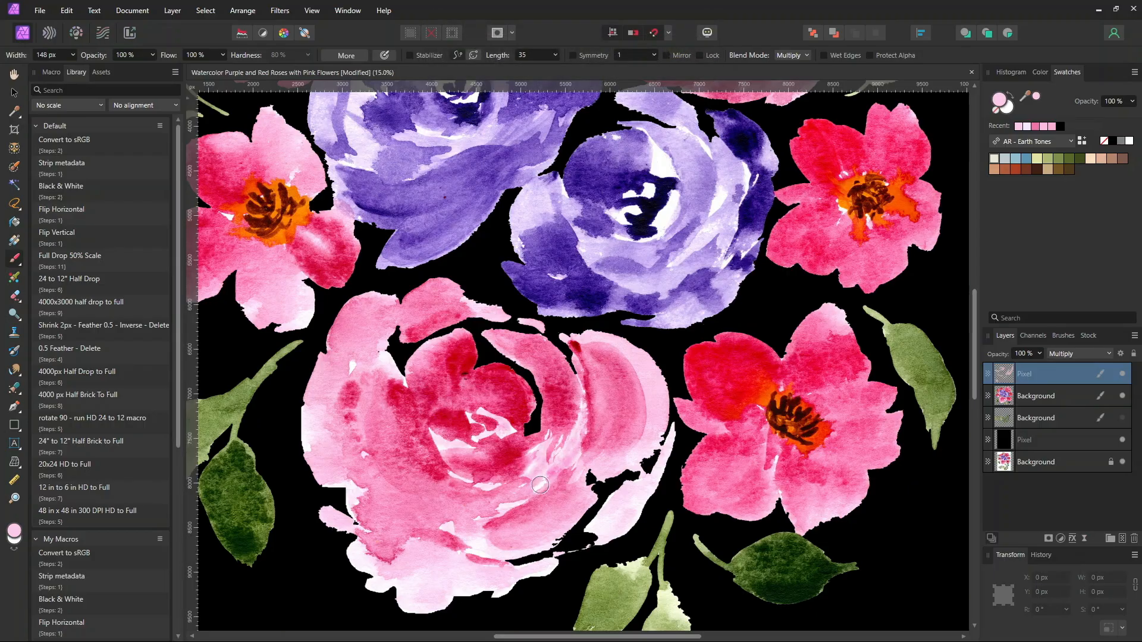
Erase the excess paint beside the pink rose's centre with a 183 px eraser and repaint the area with the 148 px brush
left_click(14, 295)
key("bracketright")
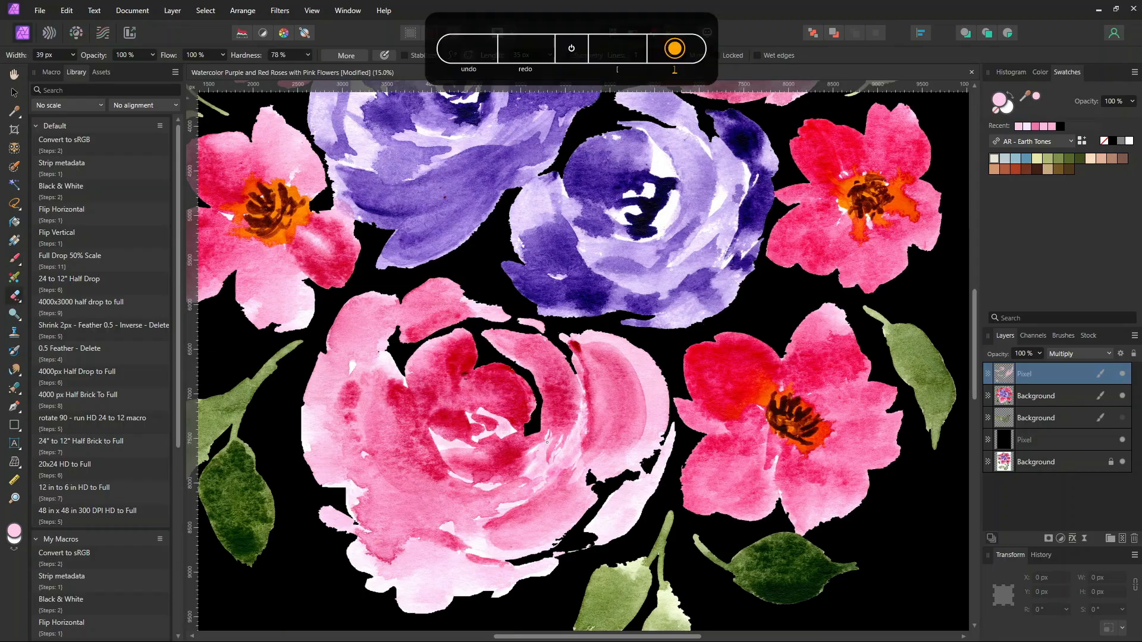
key("bracketright")
key("bracketright")
key("bracketright")
key("bracketright")
key("bracketright")
key("bracketright")
key("bracketright")
key("bracketright")
key("bracketright")
key("bracketright")
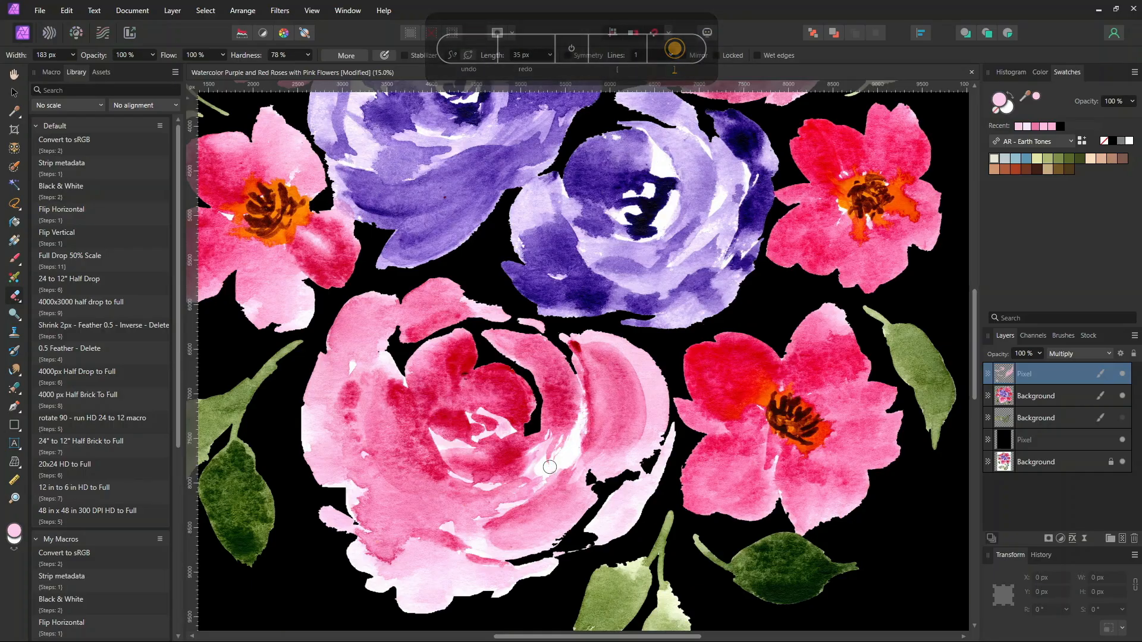
left_click_drag(538, 473, 603, 425)
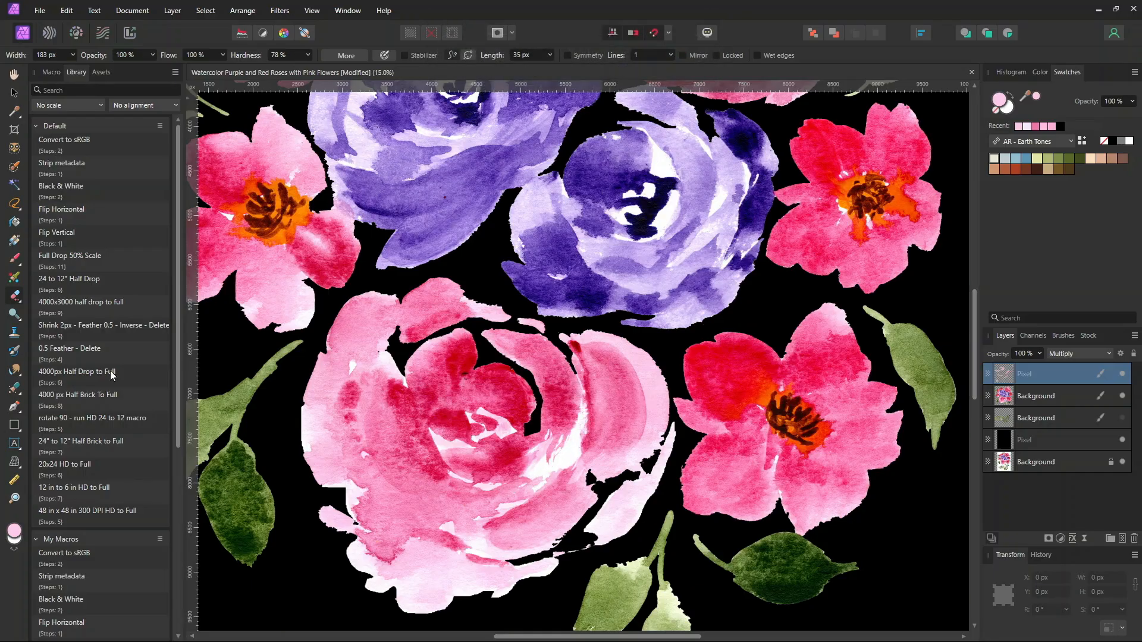
left_click(15, 258)
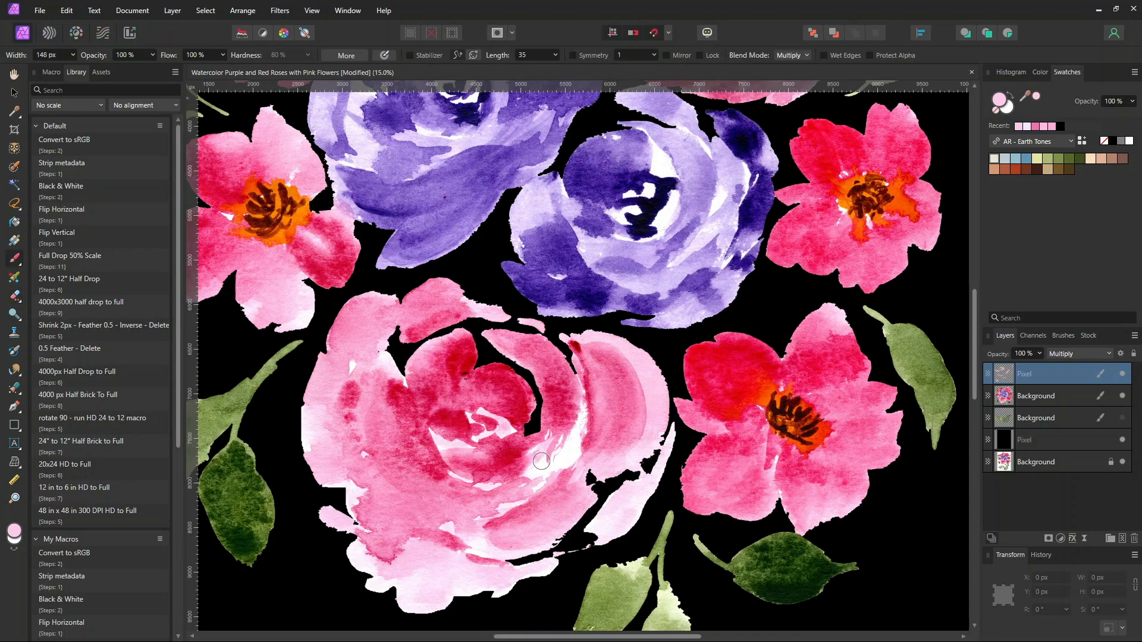
mouse_move(552, 446)
left_mouse_down()
mouse_move(514, 486)
mouse_move(584, 416)
mouse_move(545, 476)
mouse_move(565, 460)
mouse_move(589, 410)
mouse_move(547, 479)
mouse_move(589, 410)
mouse_move(583, 391)
mouse_move(586, 438)
mouse_move(544, 472)
mouse_move(586, 440)
mouse_move(542, 483)
mouse_move(588, 410)
mouse_move(534, 480)
mouse_move(552, 466)
mouse_move(469, 513)
mouse_move(470, 490)
mouse_move(494, 484)
mouse_move(477, 485)
mouse_move(506, 488)
mouse_move(434, 436)
mouse_move(480, 447)
mouse_move(496, 424)
mouse_move(476, 415)
mouse_move(468, 425)
mouse_move(483, 455)
left_mouse_up()
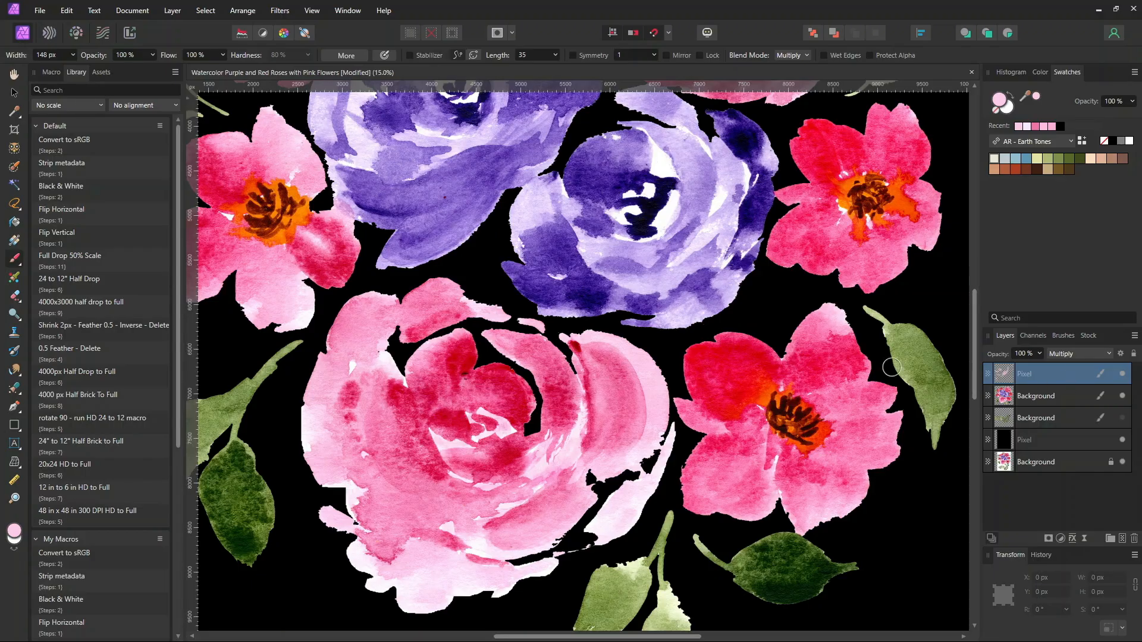
Sample a light lavender from the purple flowers and paint over the white gaps in the lower purple rose
left_click_drag(678, 283, 714, 436)
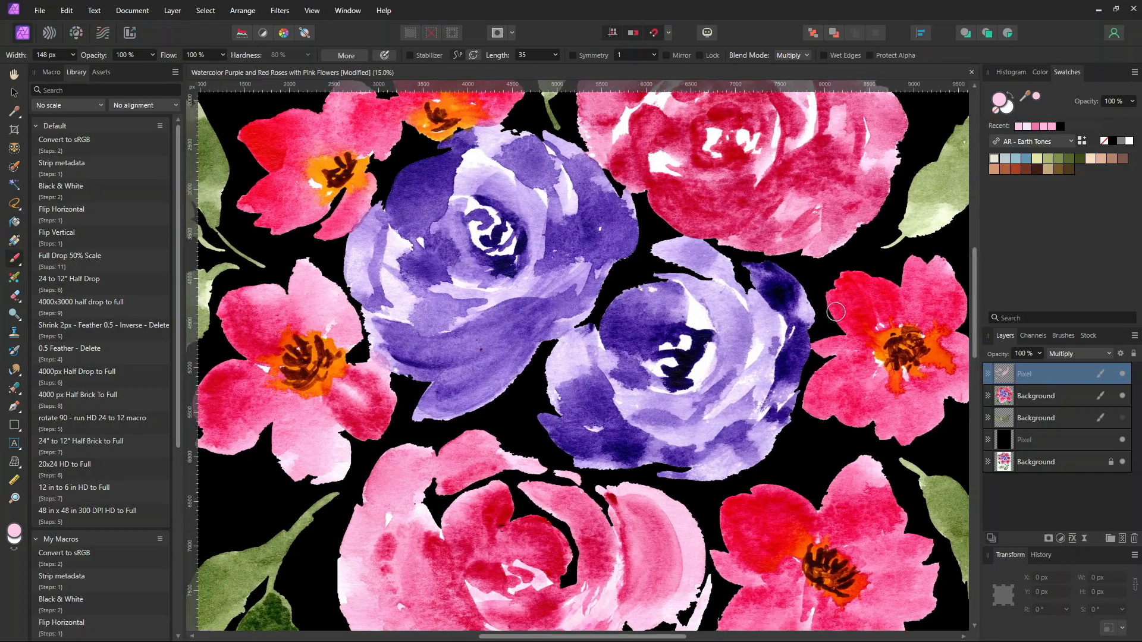
left_click_drag(1029, 98, 737, 196)
mouse_move(796, 378)
left_mouse_down()
mouse_move(730, 278)
mouse_move(675, 245)
mouse_move(727, 348)
mouse_move(740, 296)
mouse_move(730, 296)
mouse_move(787, 317)
mouse_move(793, 308)
mouse_move(709, 278)
mouse_move(742, 301)
mouse_move(742, 381)
mouse_move(747, 365)
left_mouse_up()
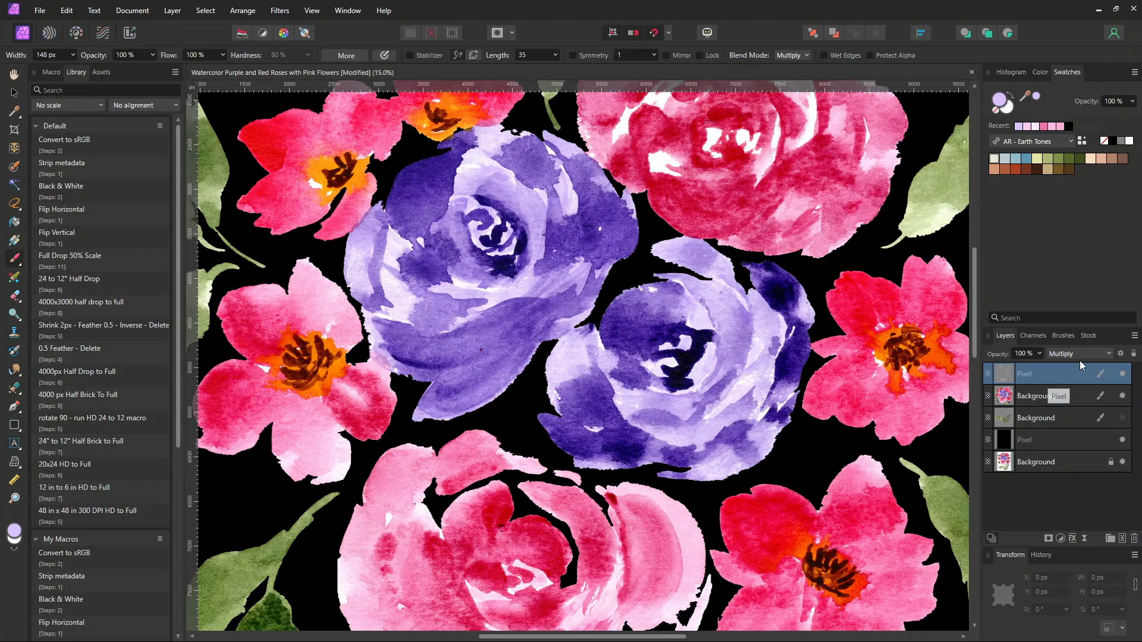
Lower the paint layer's opacity to 50%
left_click(1037, 354)
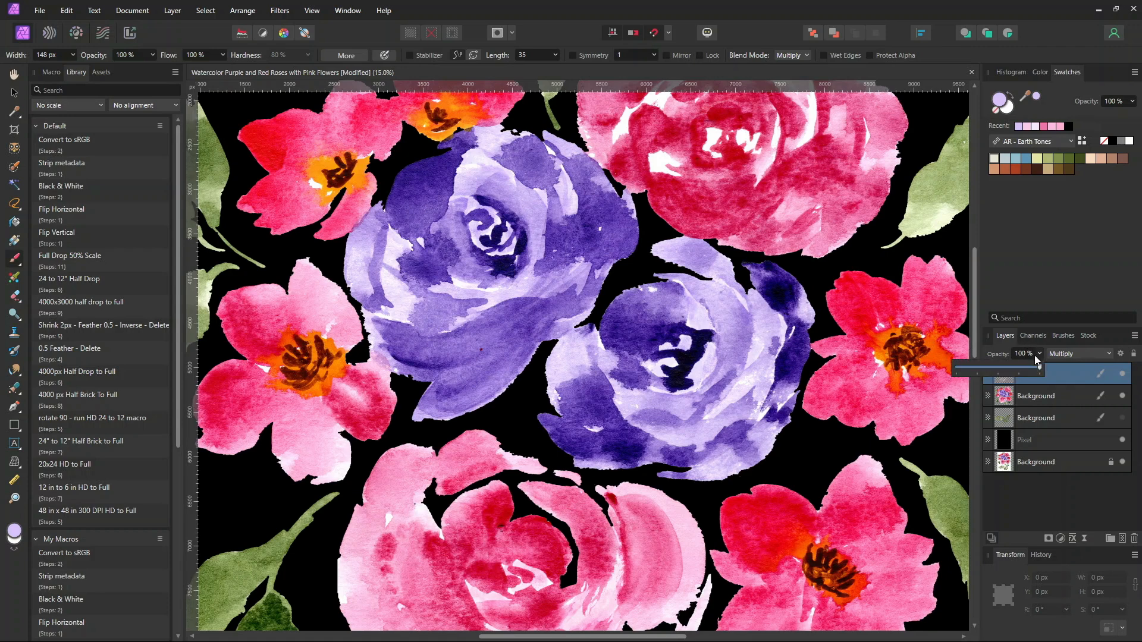
left_click_drag(1040, 368, 1017, 372)
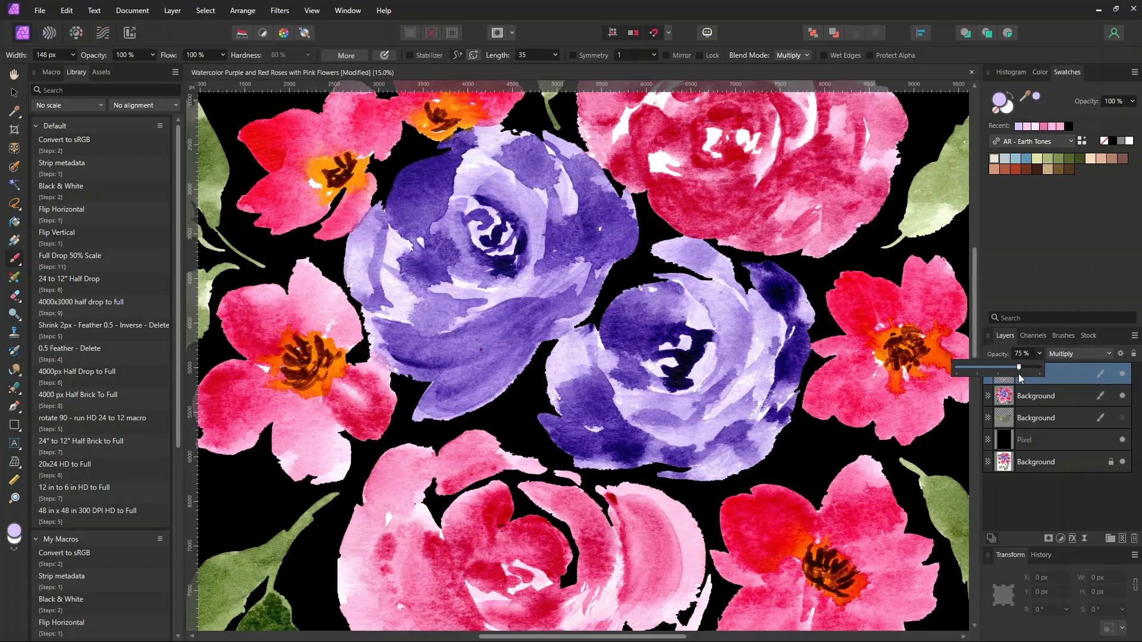
left_click_drag(1018, 373, 998, 383)
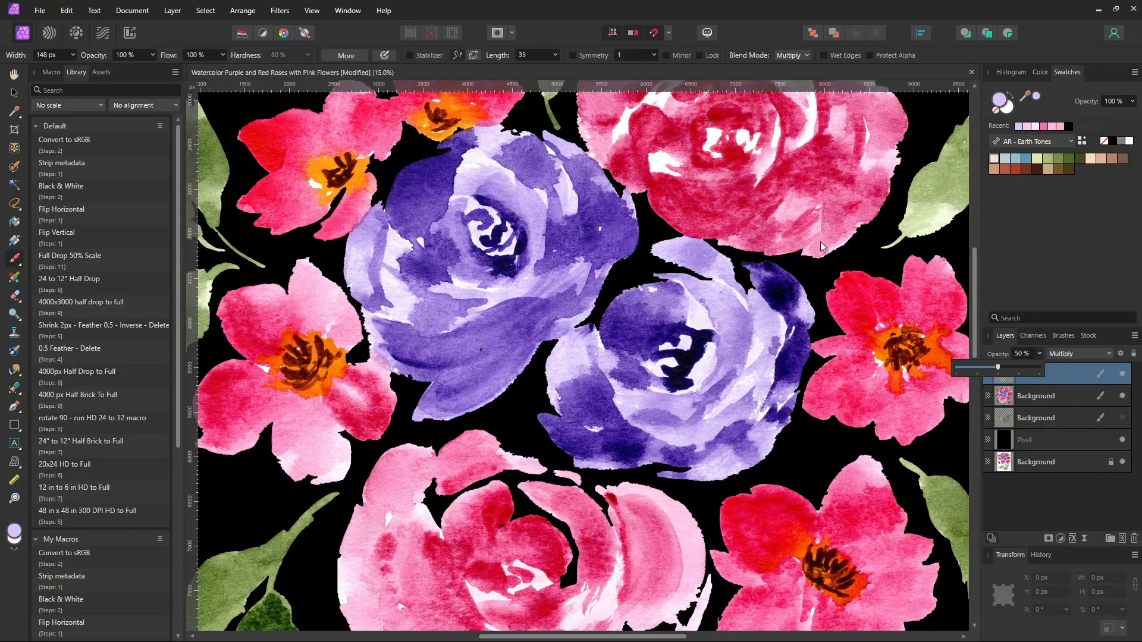
left_click(724, 237)
Sample a pale pink from the upper red-pink rose and paint over the white gaps in its petals
left_click_drag(725, 232, 667, 380)
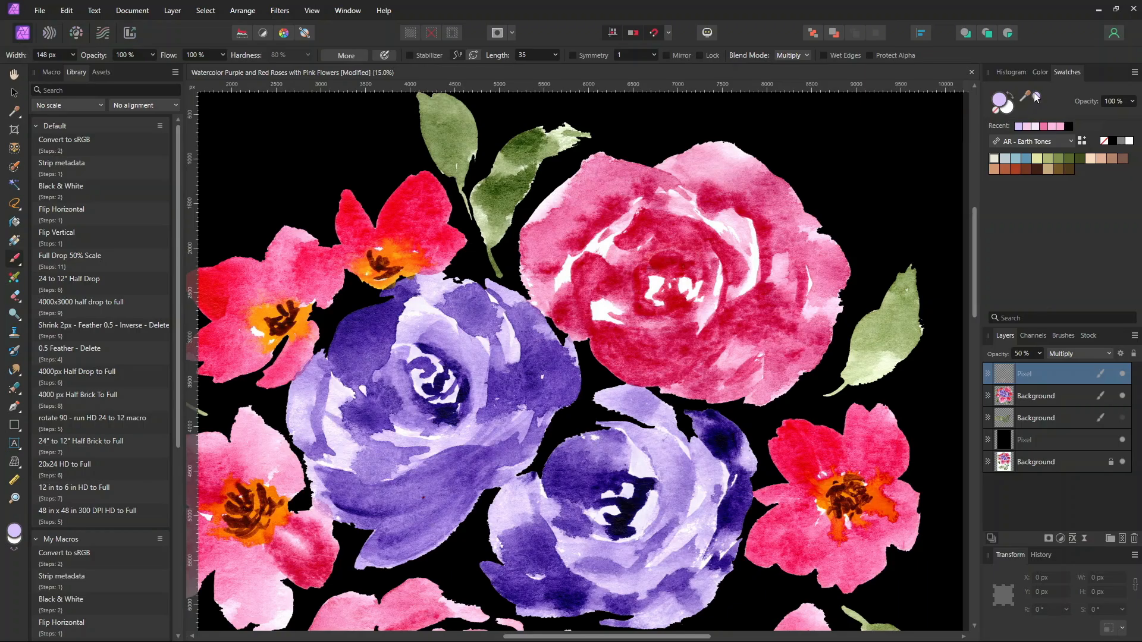
left_click_drag(1034, 97, 738, 159)
mouse_move(606, 231)
left_mouse_down()
mouse_move(586, 248)
mouse_move(609, 243)
mouse_move(583, 249)
mouse_move(592, 241)
mouse_move(562, 277)
mouse_move(589, 257)
mouse_move(594, 309)
mouse_move(563, 274)
mouse_move(576, 304)
mouse_move(603, 299)
mouse_move(628, 313)
mouse_move(603, 314)
left_mouse_up()
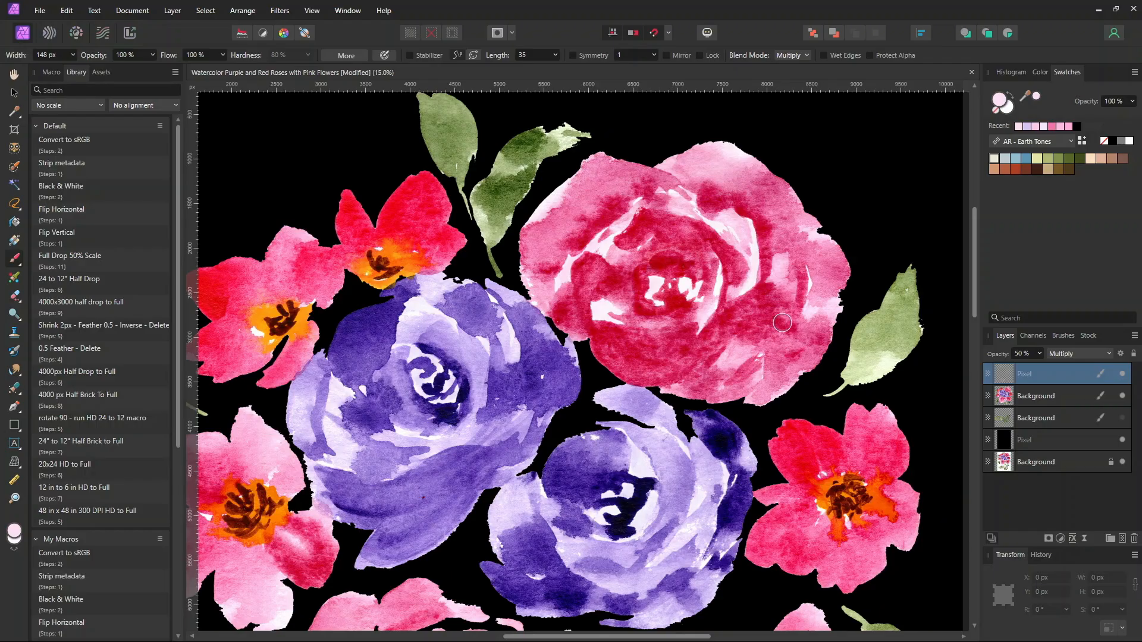
Compare the whole painting with the paint layer hidden and shown
key("ctrl+minus")
key("ctrl+minus")
key("ctrl+minus")
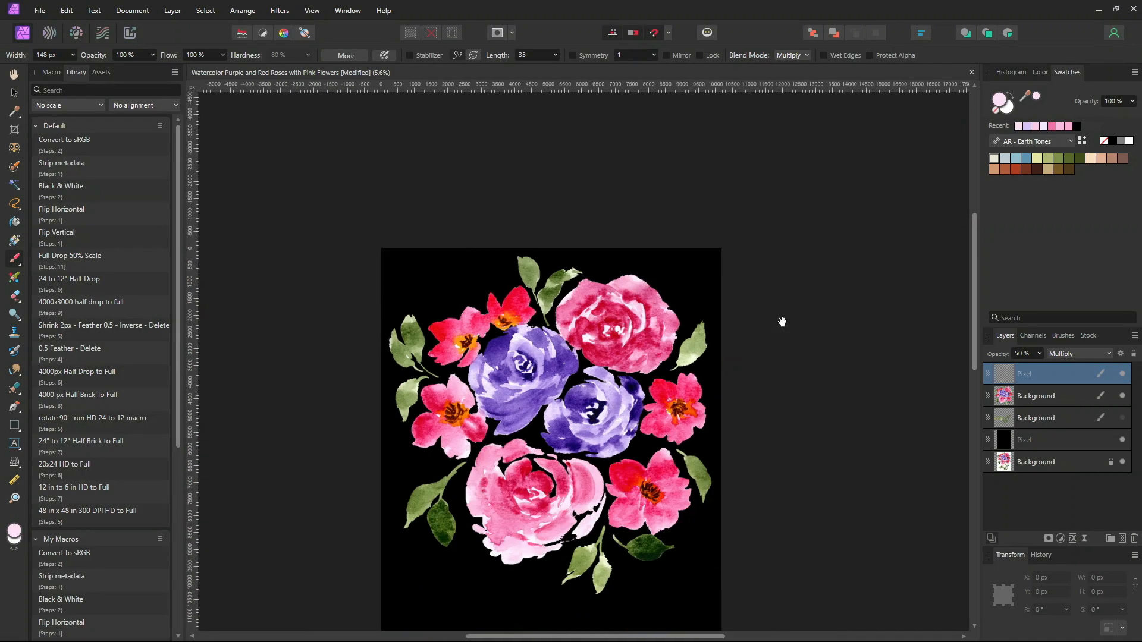
mouse_move(628, 385)
left_mouse_down()
mouse_move(686, 284)
mouse_move(633, 296)
left_mouse_up()
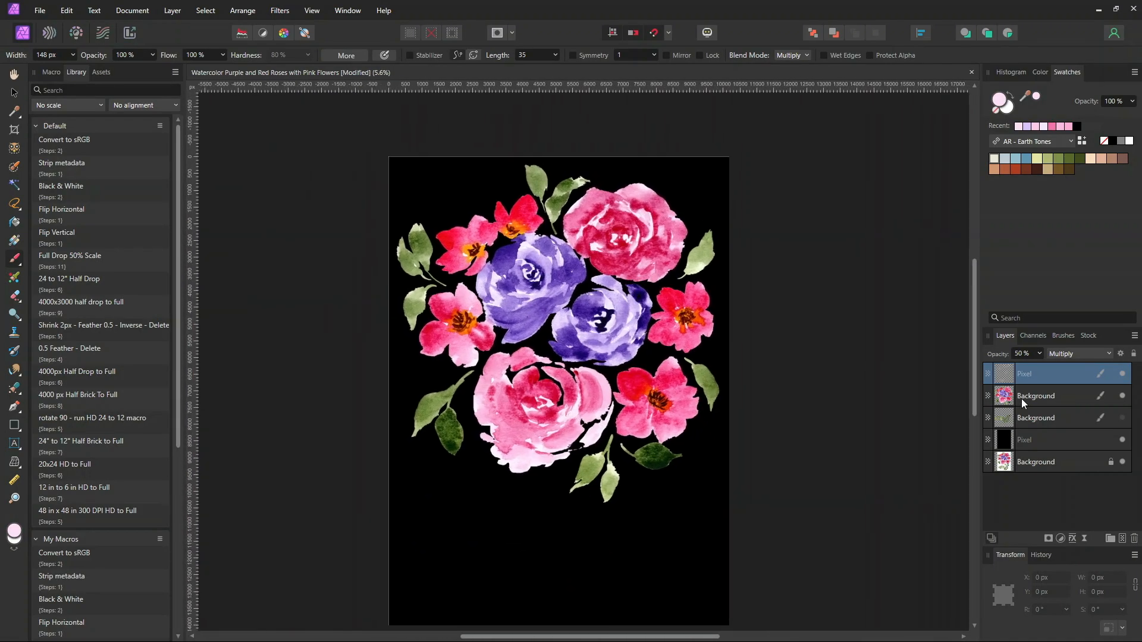
left_click(1123, 376)
left_click(1123, 374)
scroll(529, 271, "up", 4)
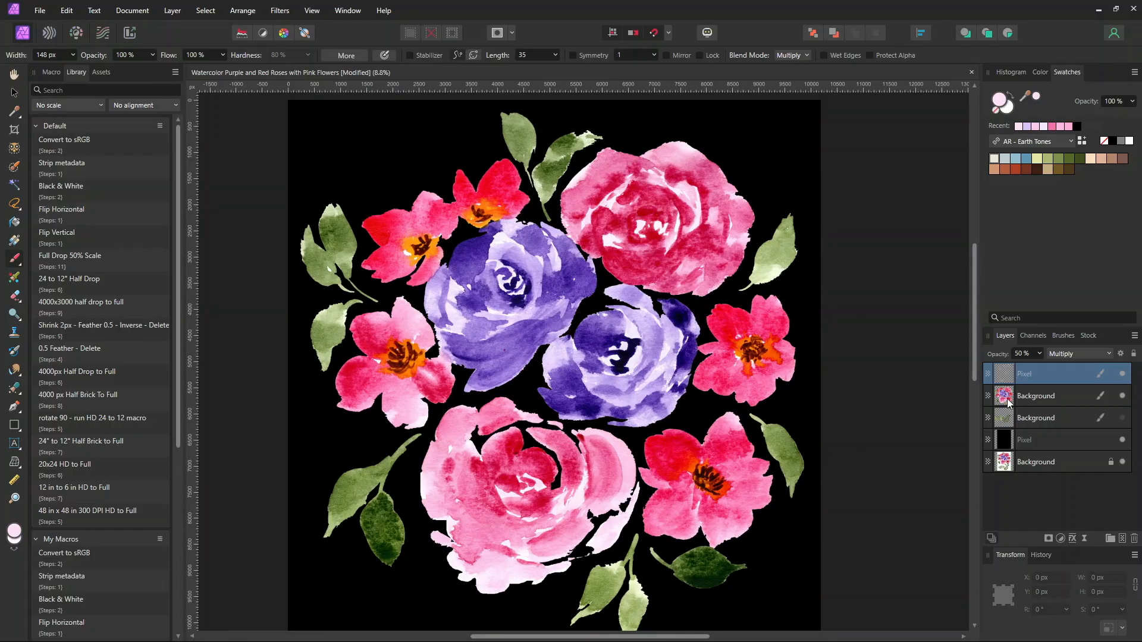
Group the paint layer with the flowers' Background layer and open the group's layer options
left_click(1038, 398, "ctrl")
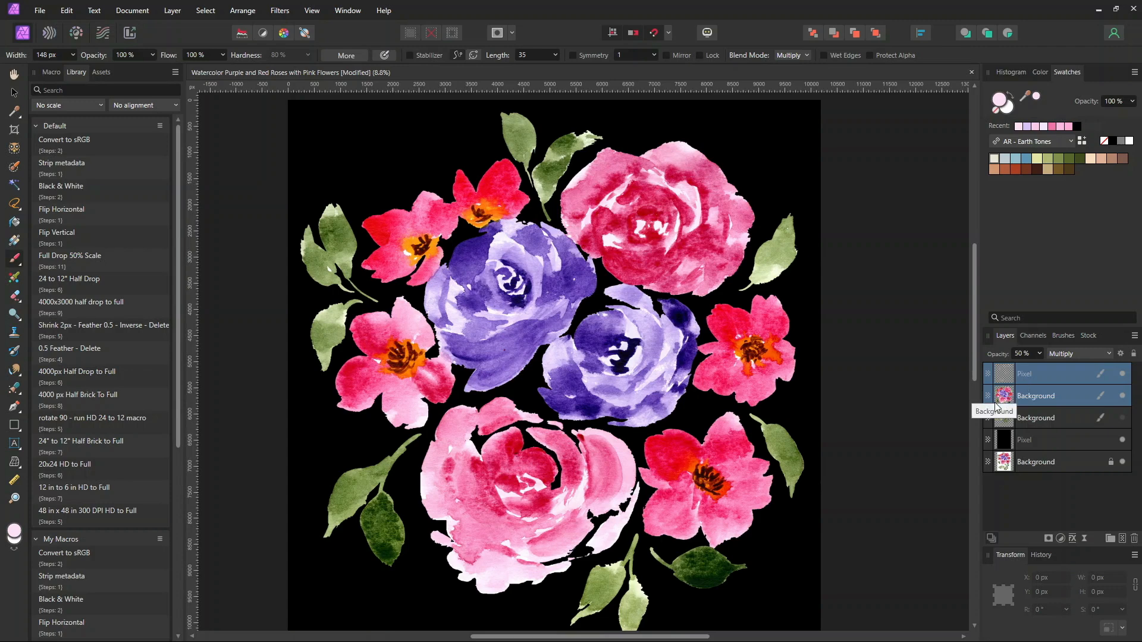
key("ctrl+g")
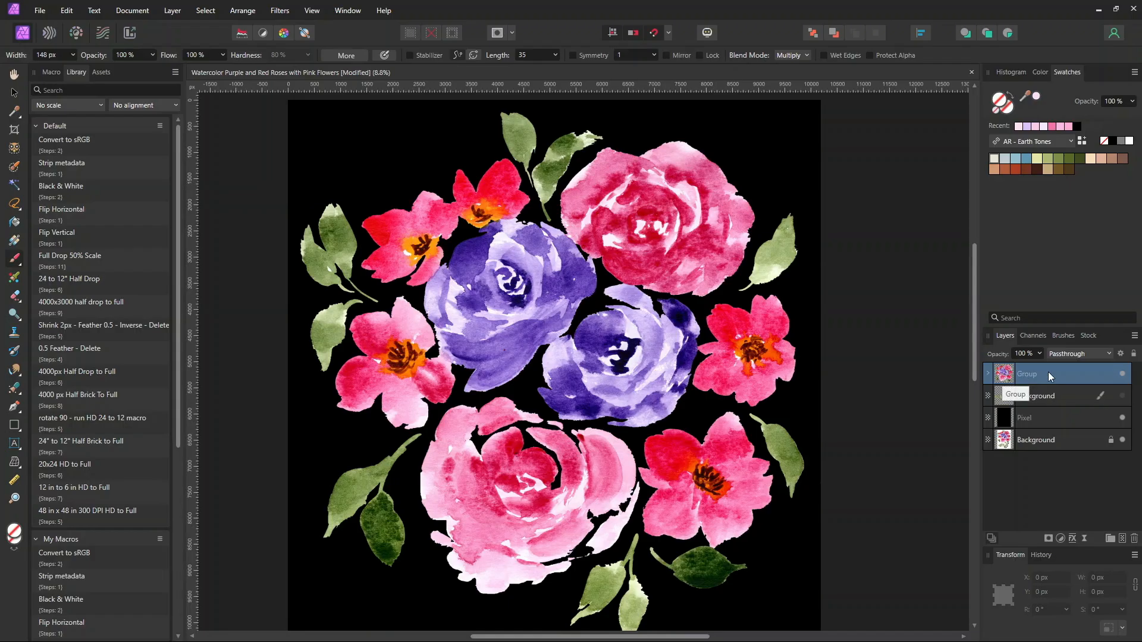
right_click(1006, 381)
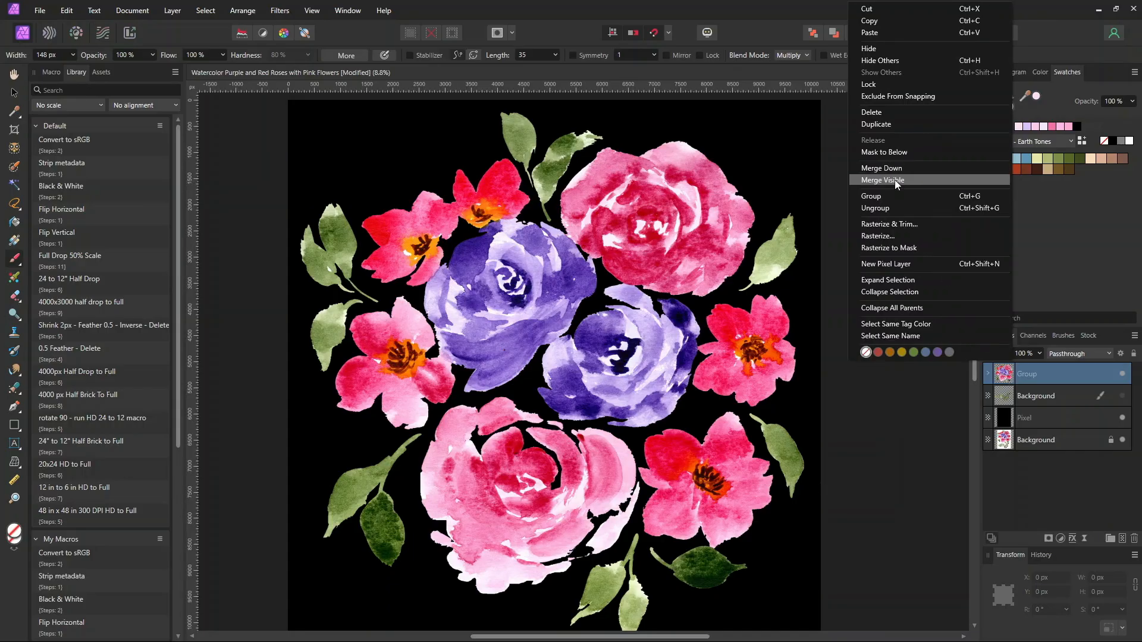
Hide the black backdrop and original scan layers to check the grouped flowers on transparency, and show both again
left_click(1122, 419)
left_click(1122, 440)
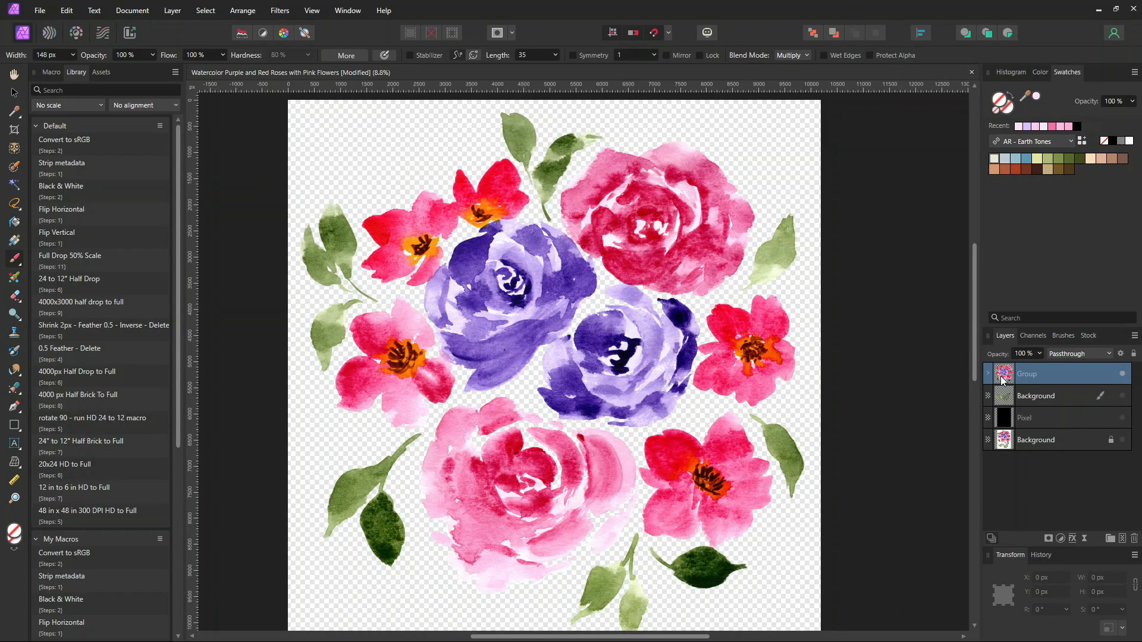
left_click(1120, 418)
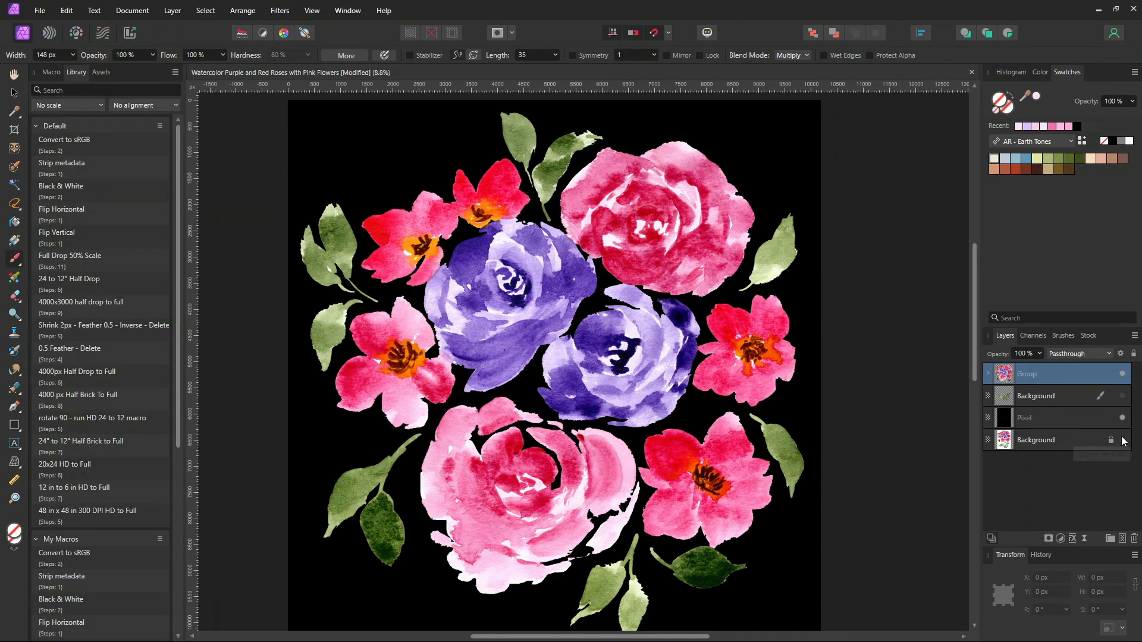
Rasterize the flower group into a single pixel layer, and undo it
right_click(1002, 374)
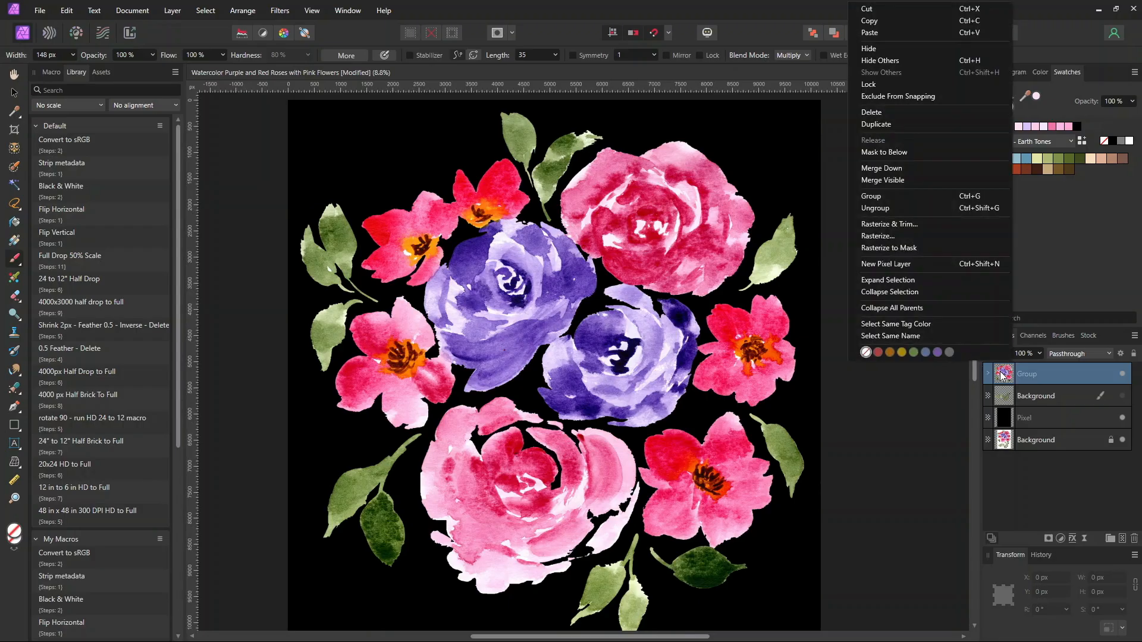
left_click(915, 236)
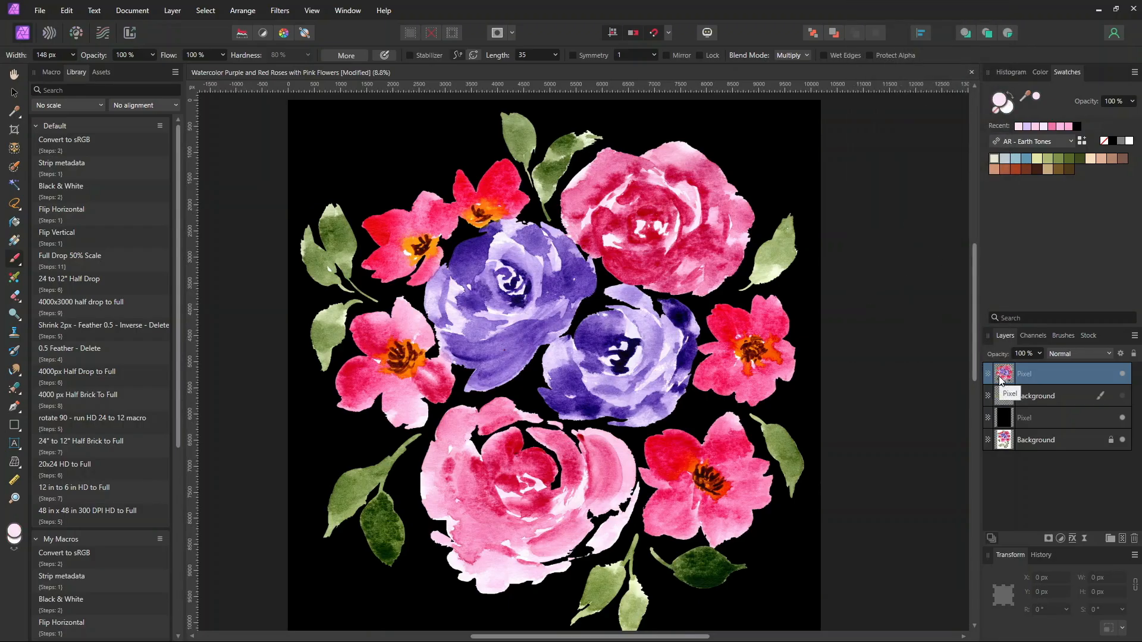
key("ctrl+z")
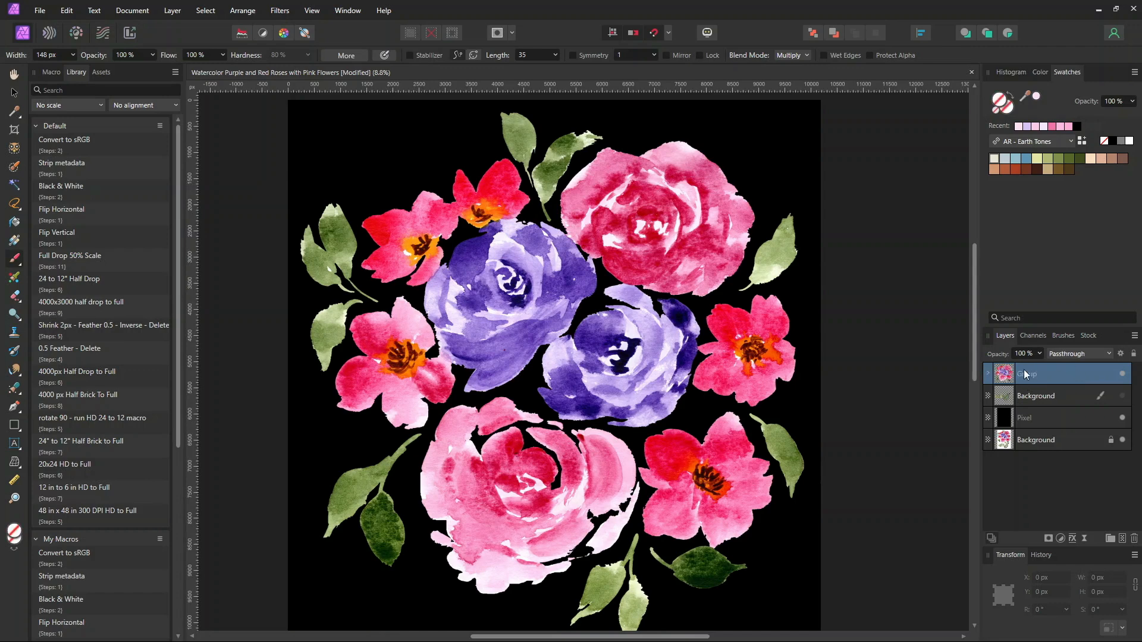
Hide the black backdrop layer and the locked original scan layer so only the flower group remains shown
left_click(1122, 418)
left_click(1122, 440)
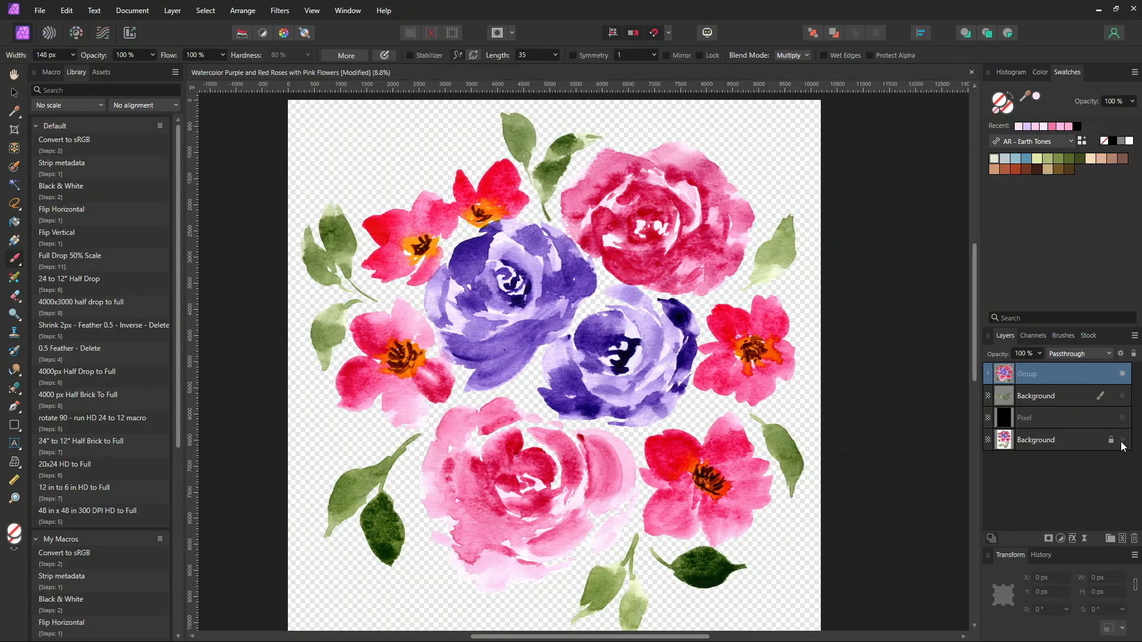
Merge the visible flower artwork into a new pixel layer above the group, and check the group's contents
right_click(1008, 381)
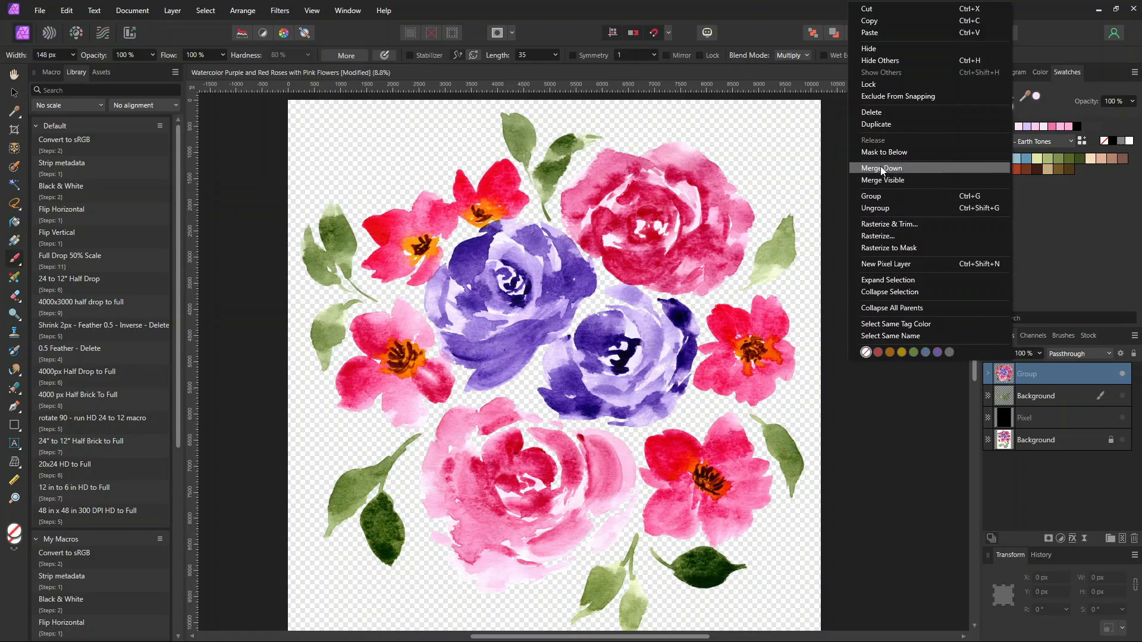
left_click(902, 179)
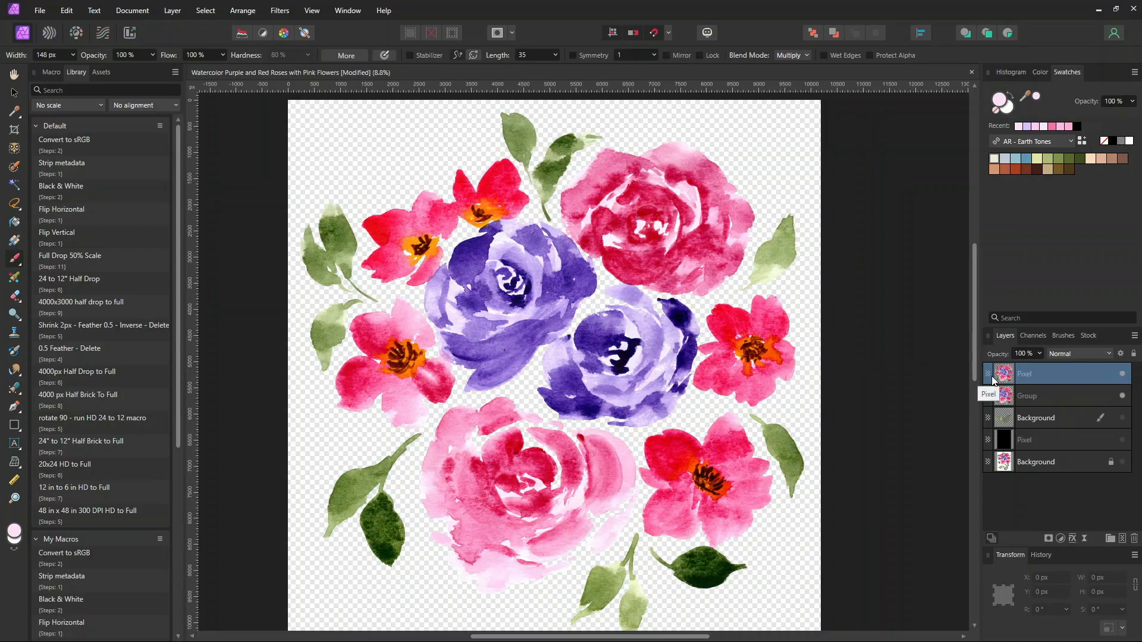
left_click(1038, 397)
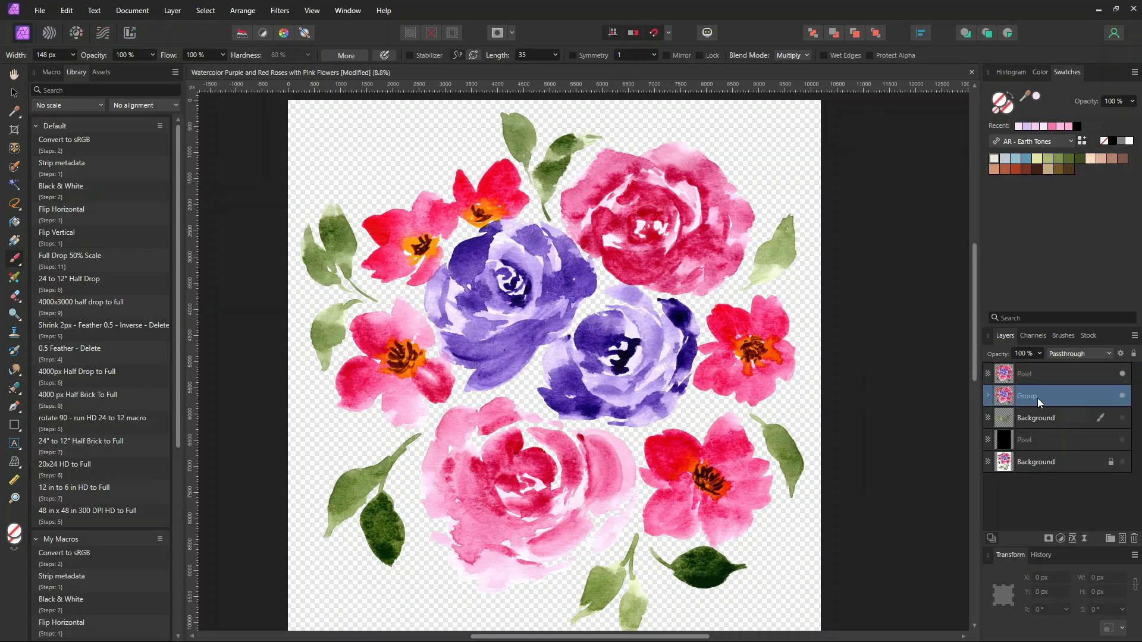
left_click(987, 395)
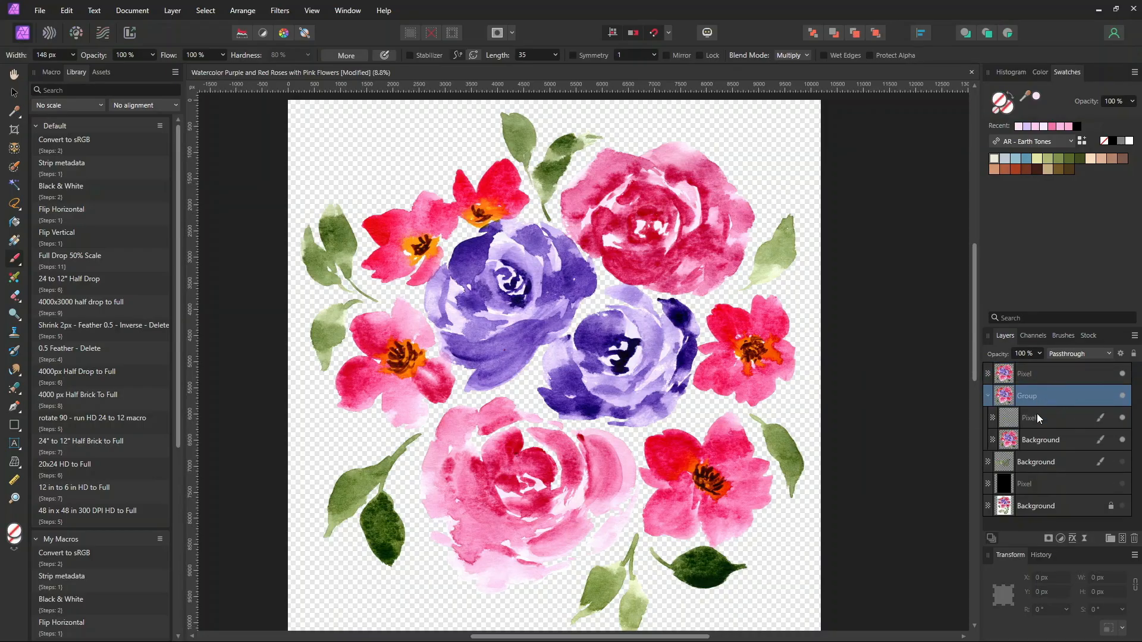
left_click(989, 396)
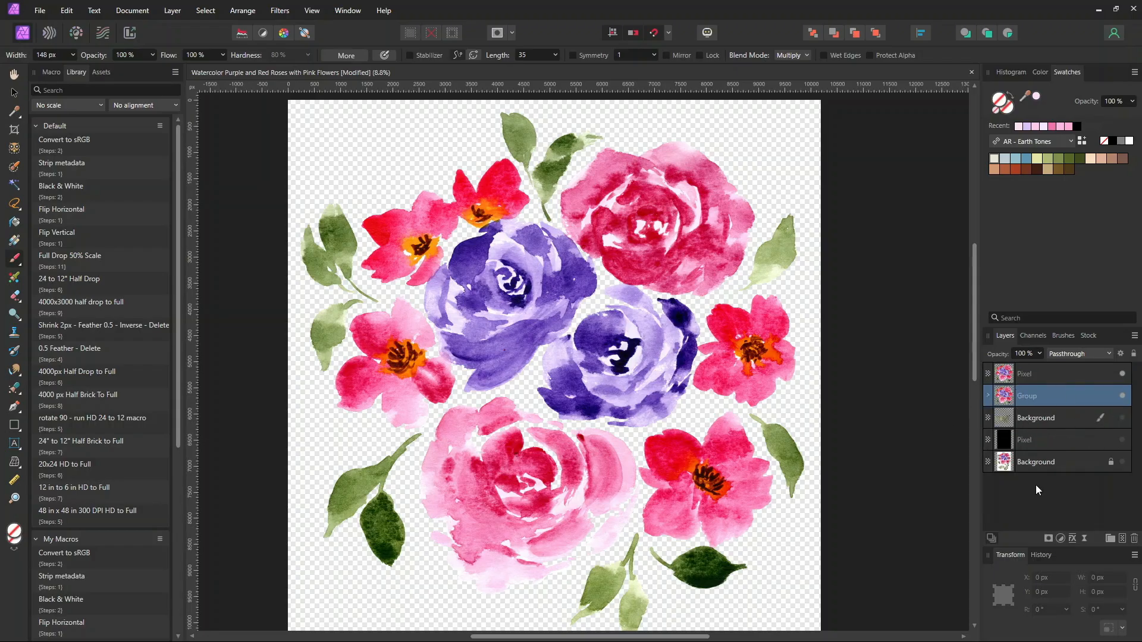
Show the black backdrop and locked original scan layers again, and copy the merged pixel layer
left_click(1122, 439)
left_click(1118, 467)
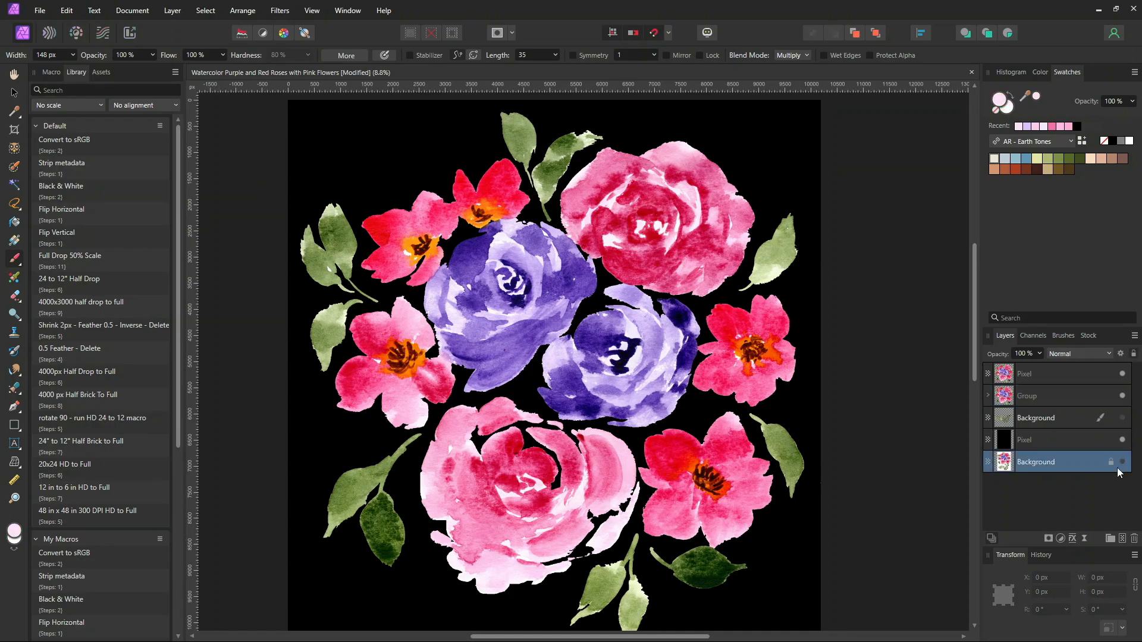
left_click(1015, 373)
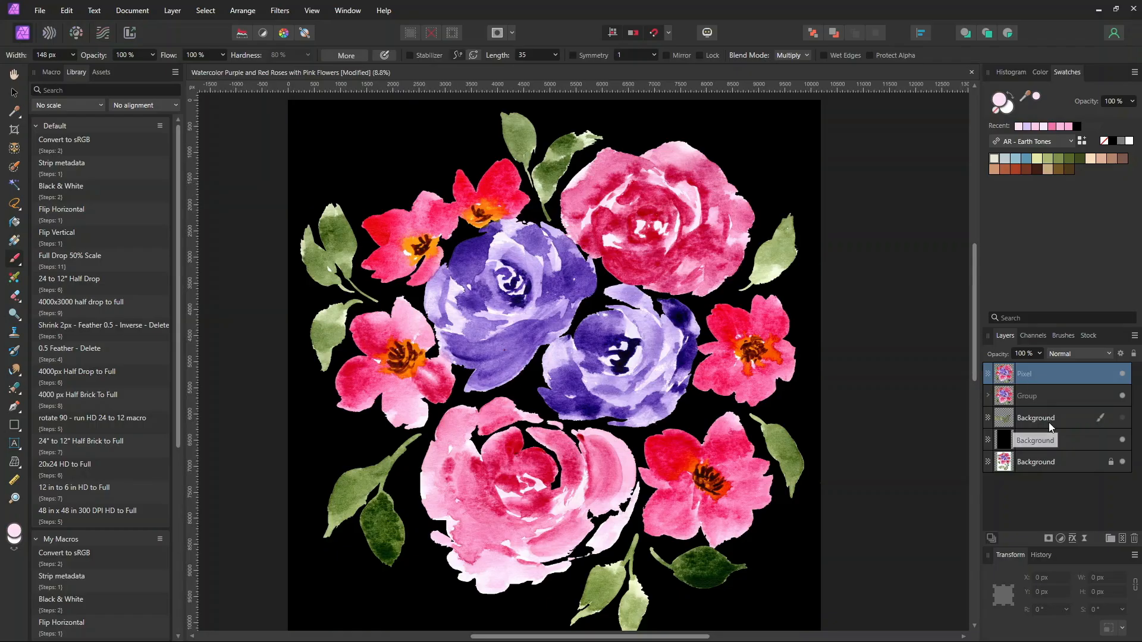
right_click(1001, 373)
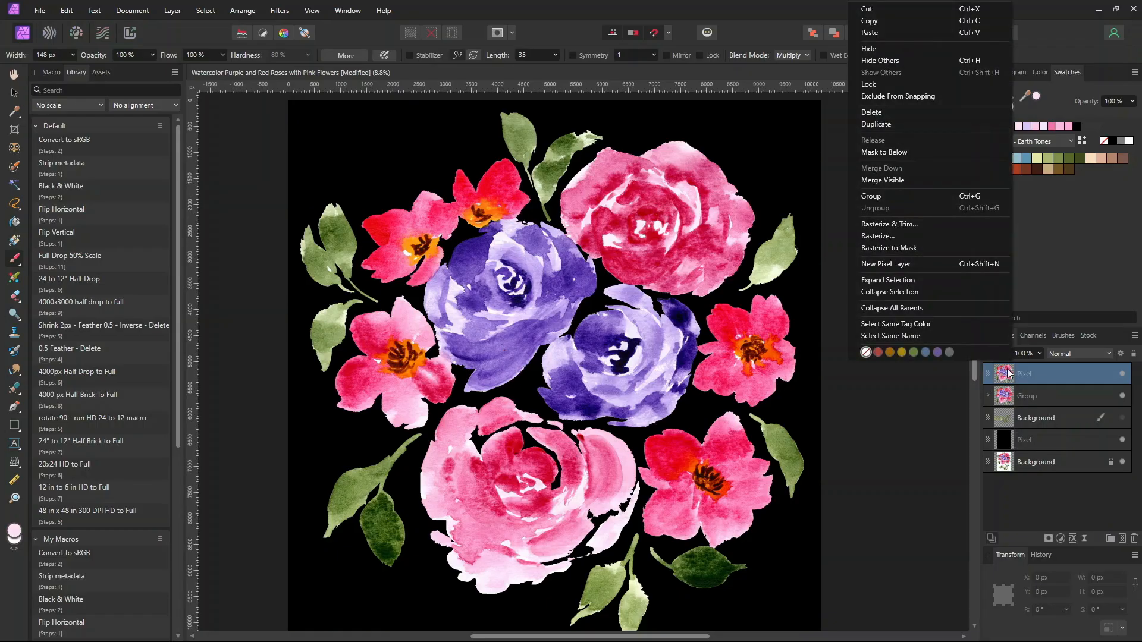
left_click(913, 24)
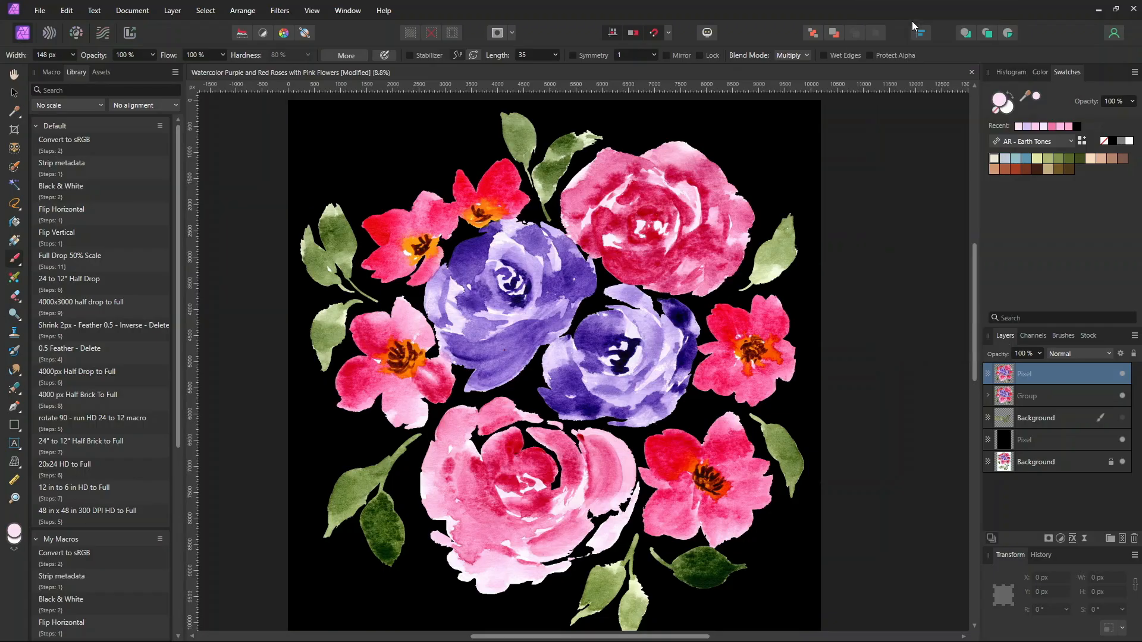
Switch to Affinity Designer and create a new document from the 24x24 inch 300DPI preset with a transparent background
mouse_move(389, 640)
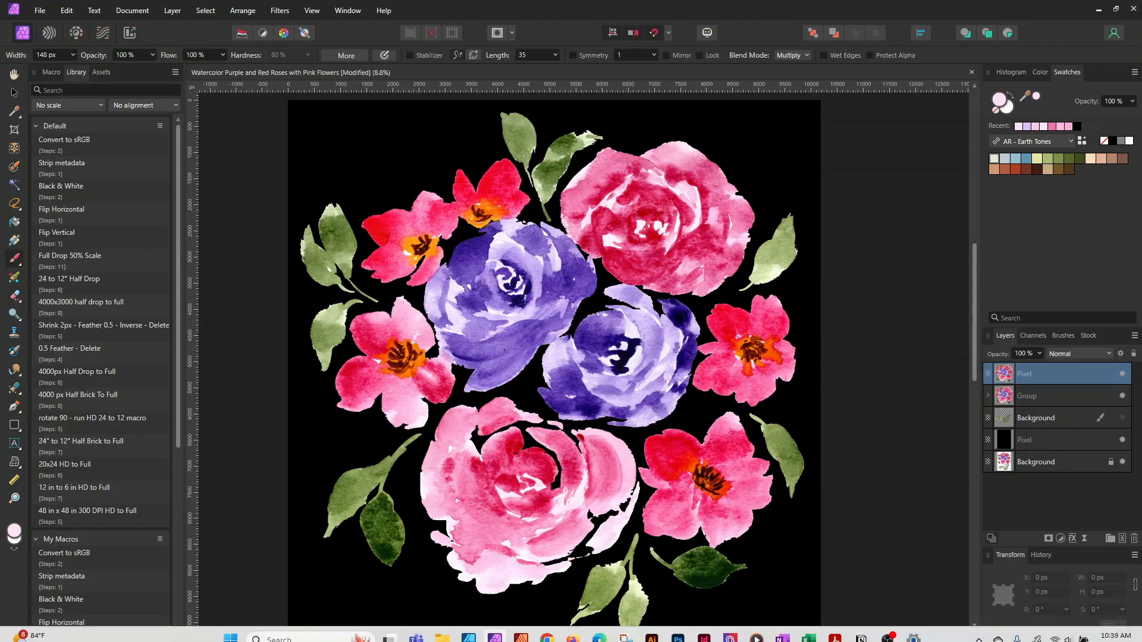
left_click(469, 628)
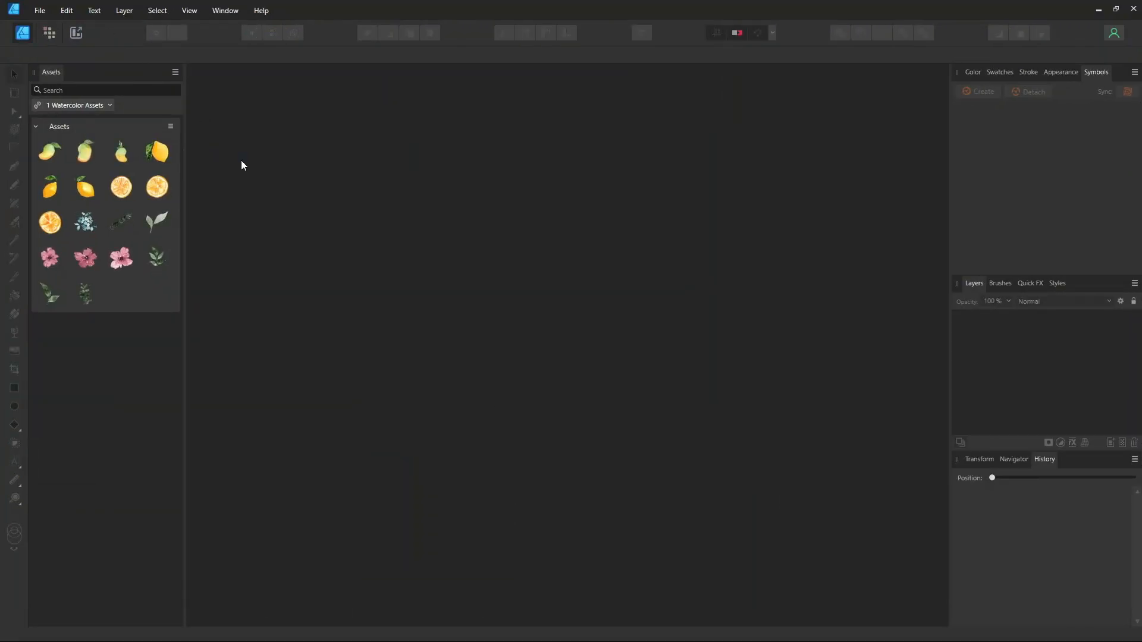
left_click(43, 14)
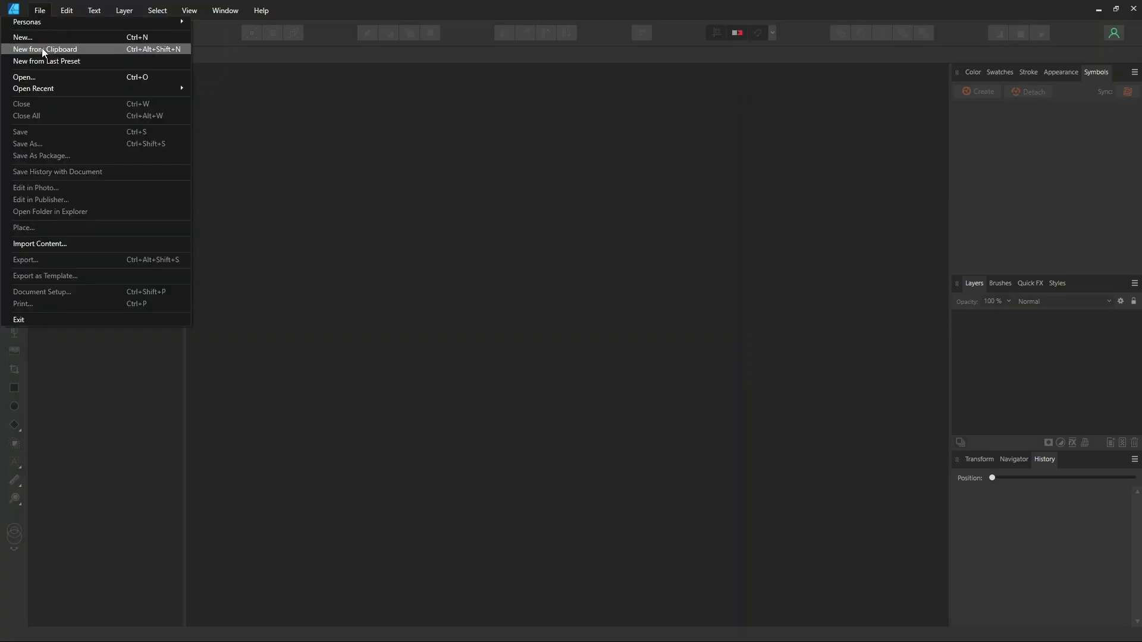
left_click(40, 38)
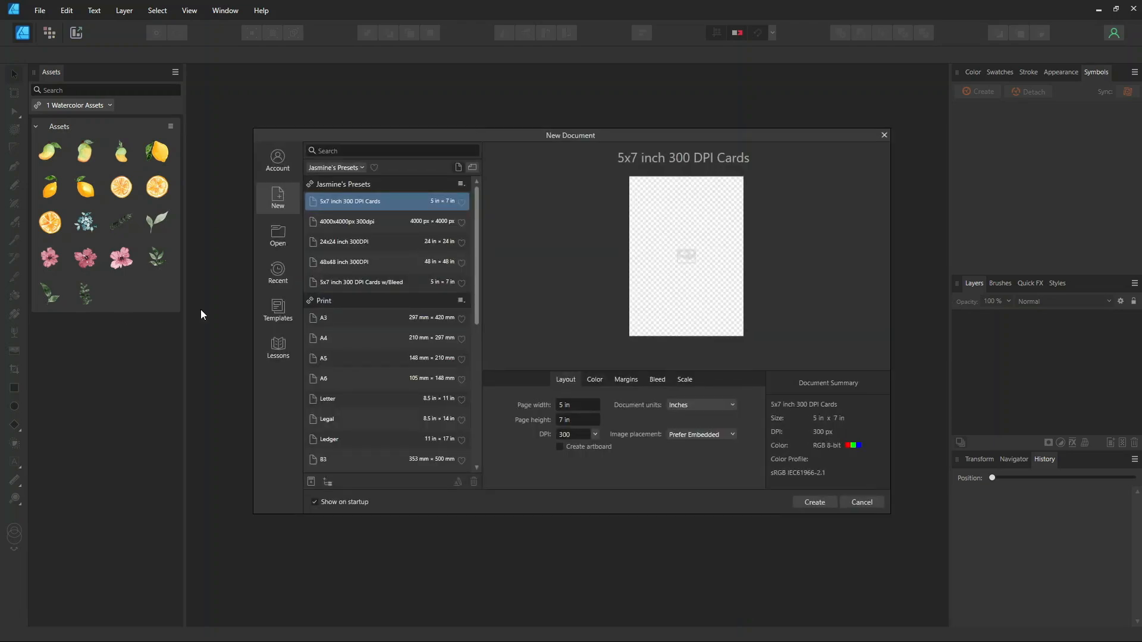
left_click(334, 241)
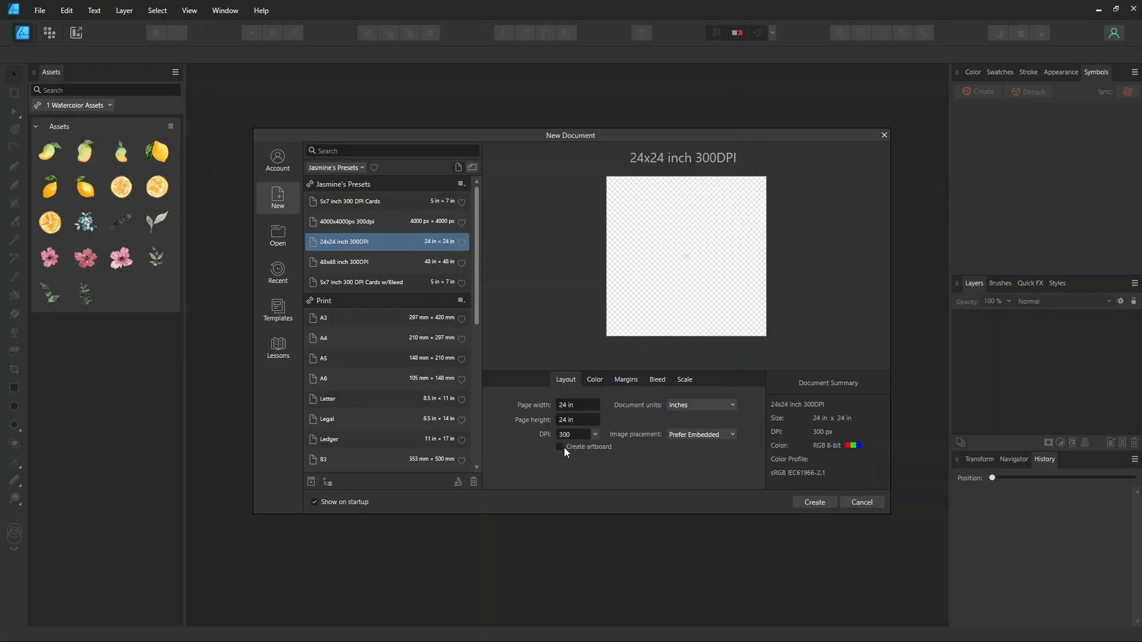
left_click(594, 381)
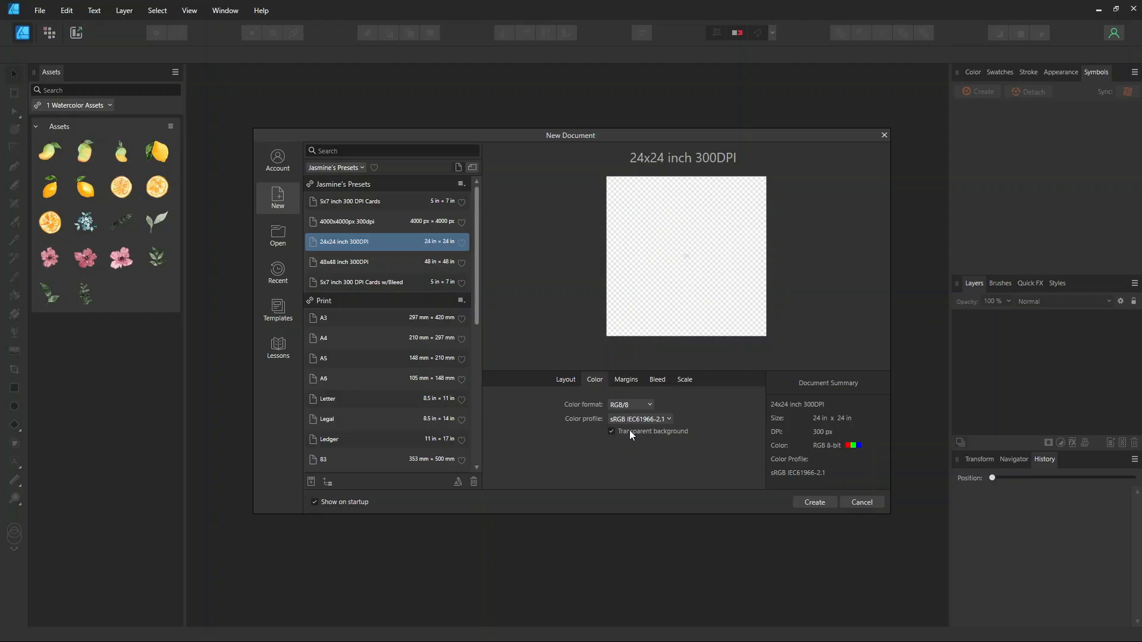
left_click(612, 432)
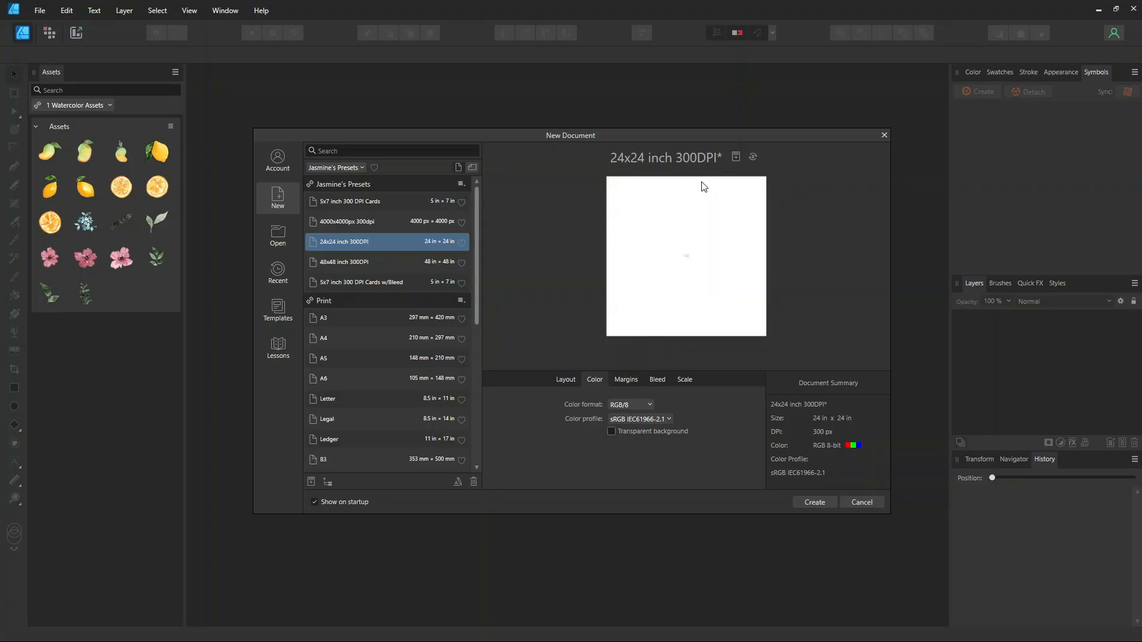
left_click(611, 433)
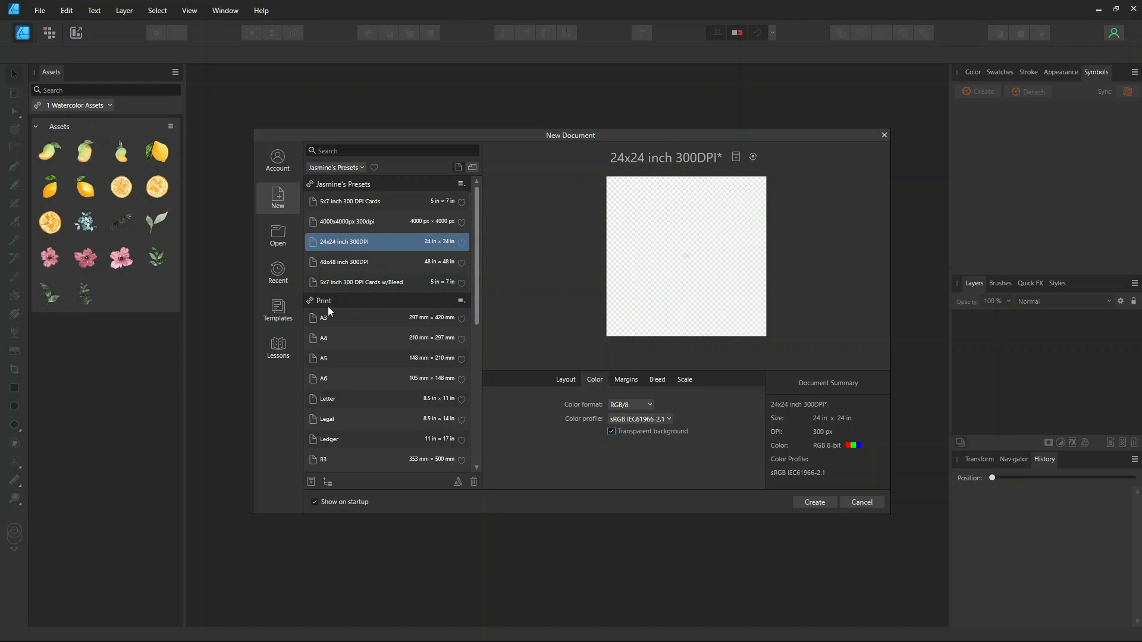
left_click(830, 501)
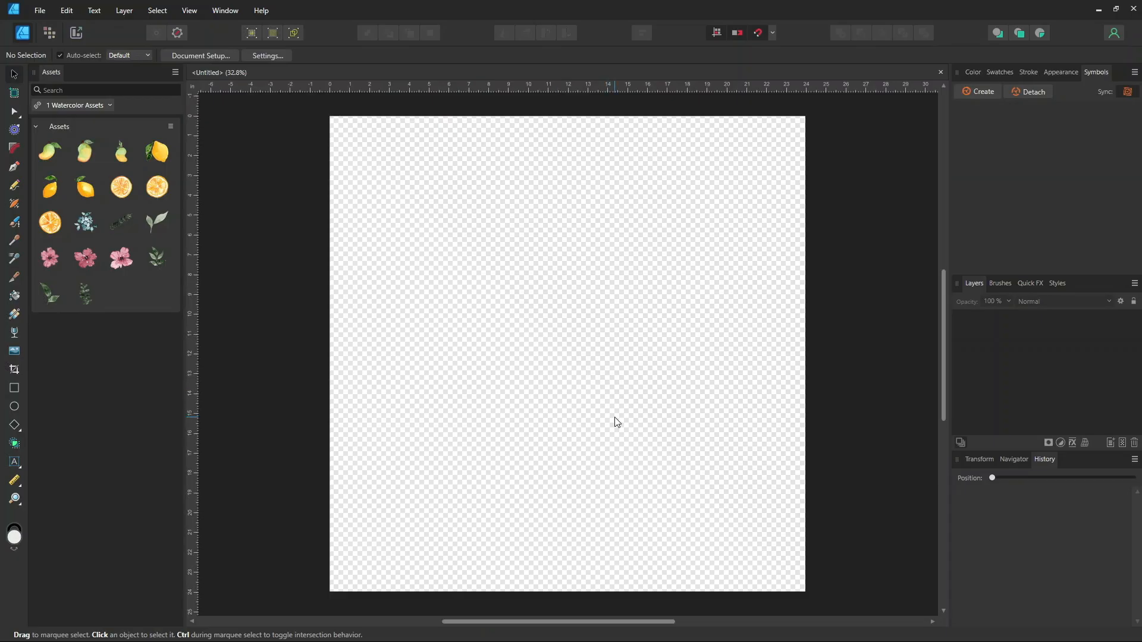
Draw a rectangle extending well beyond the page on all sides and name its layer Background
key("ctrl+equal")
key("ctrl+minus")
key("ctrl+minus")
key("ctrl+minus")
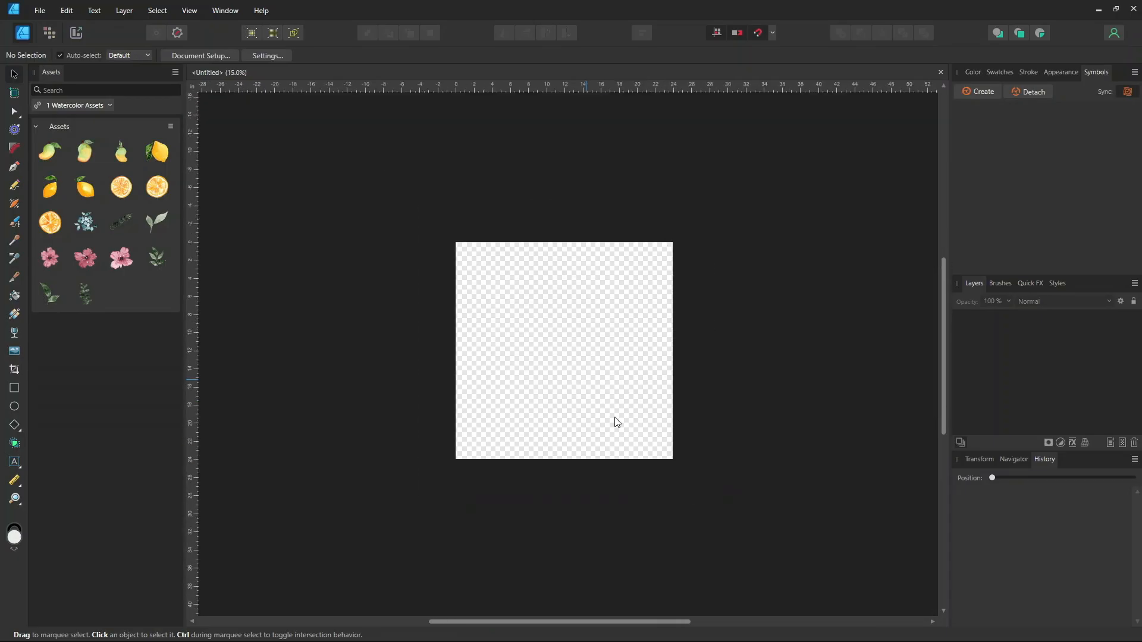
key("ctrl+minus")
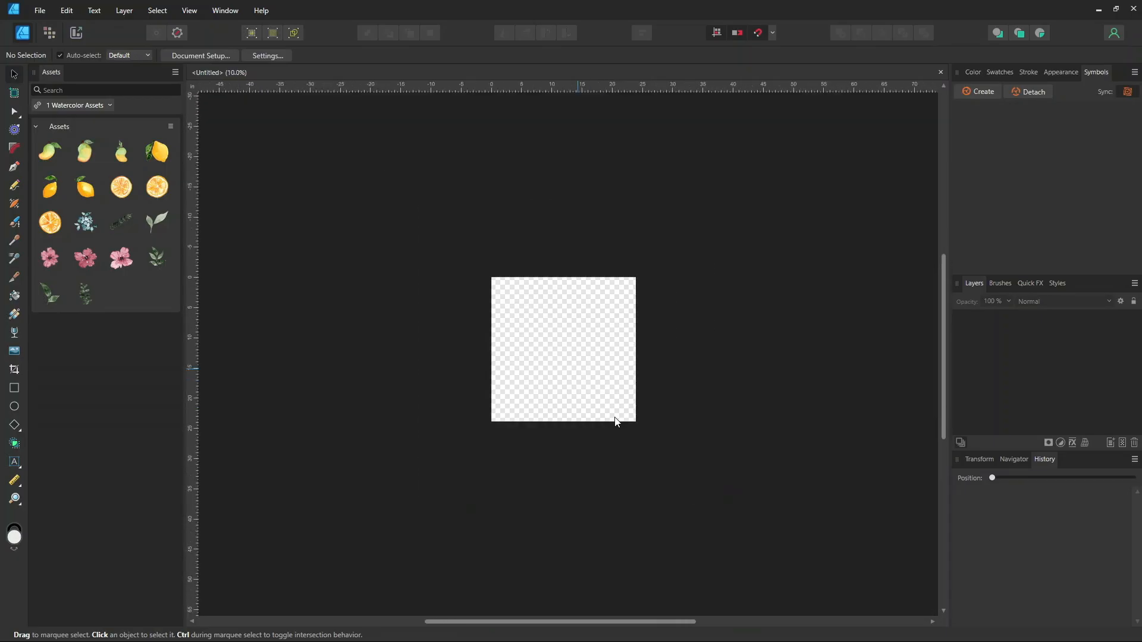
left_click(15, 388)
left_click_drag(275, 131, 860, 573)
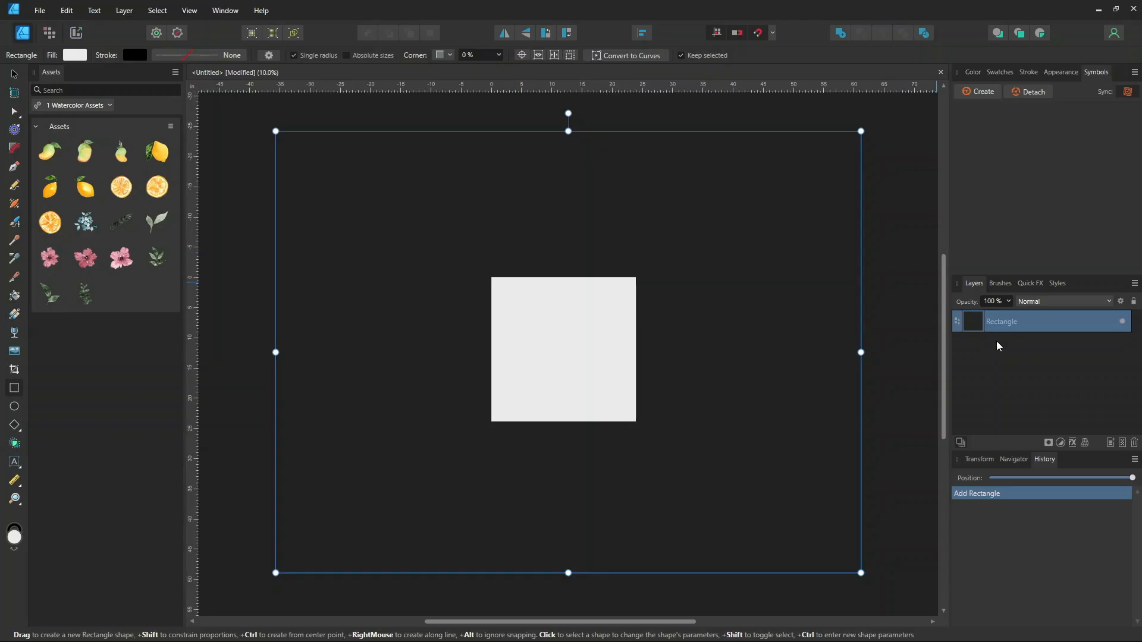
double_click(1011, 326)
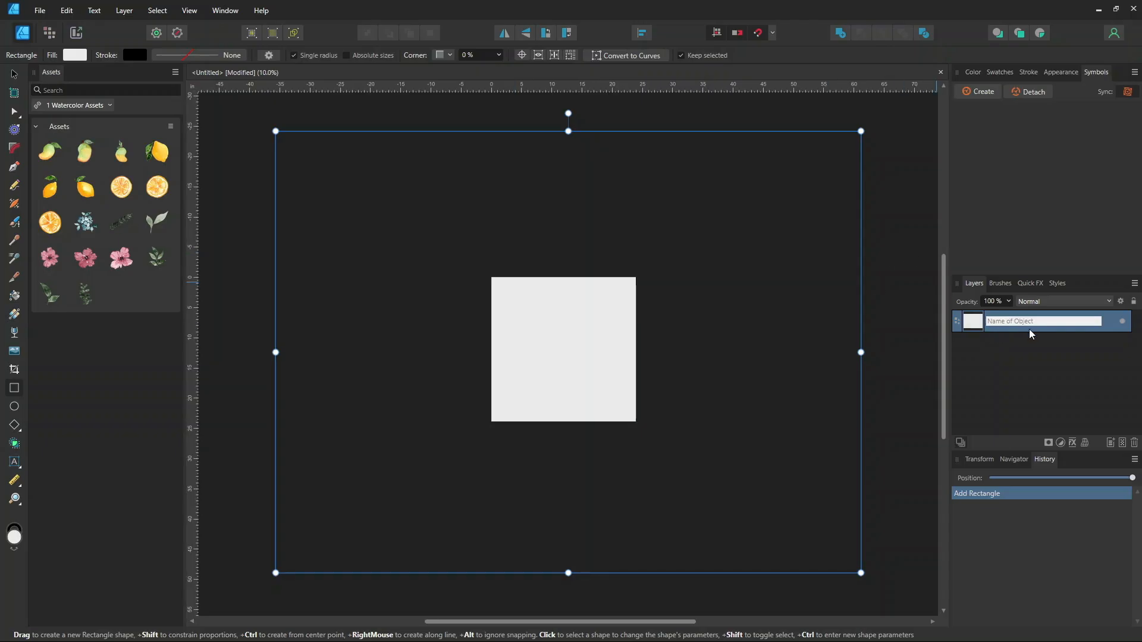
type("Background")
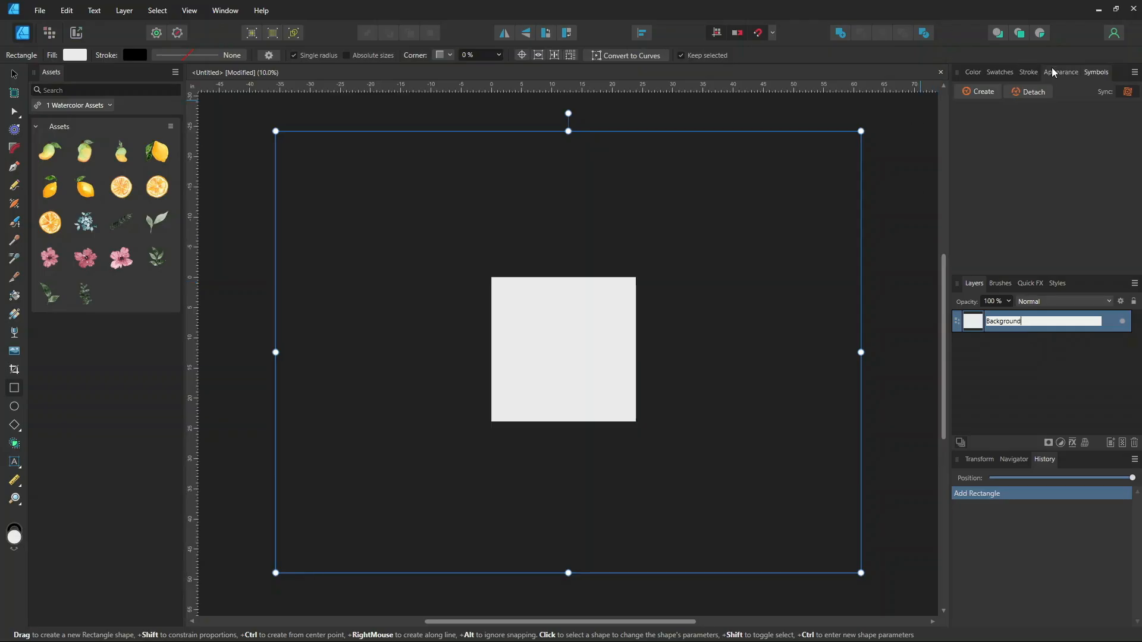
Fill the Background rectangle with the light pink from the Heirloom_Pantry palette, lightened to FFEFEA
left_click(1007, 72)
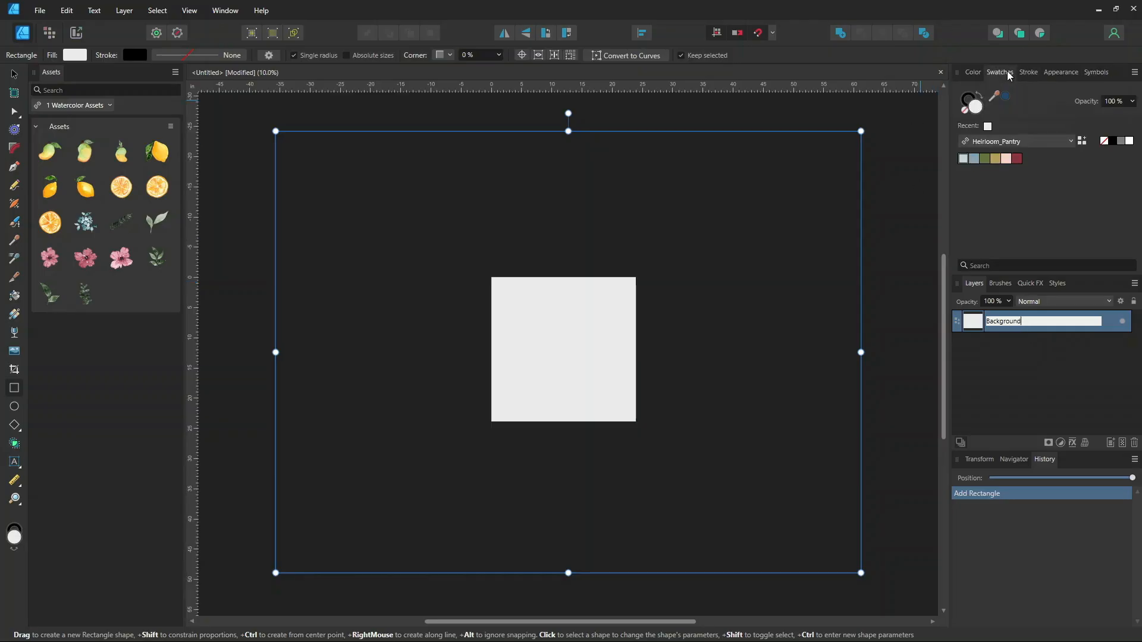
left_click(1006, 158)
double_click(979, 109)
left_click_drag(787, 278, 848, 260)
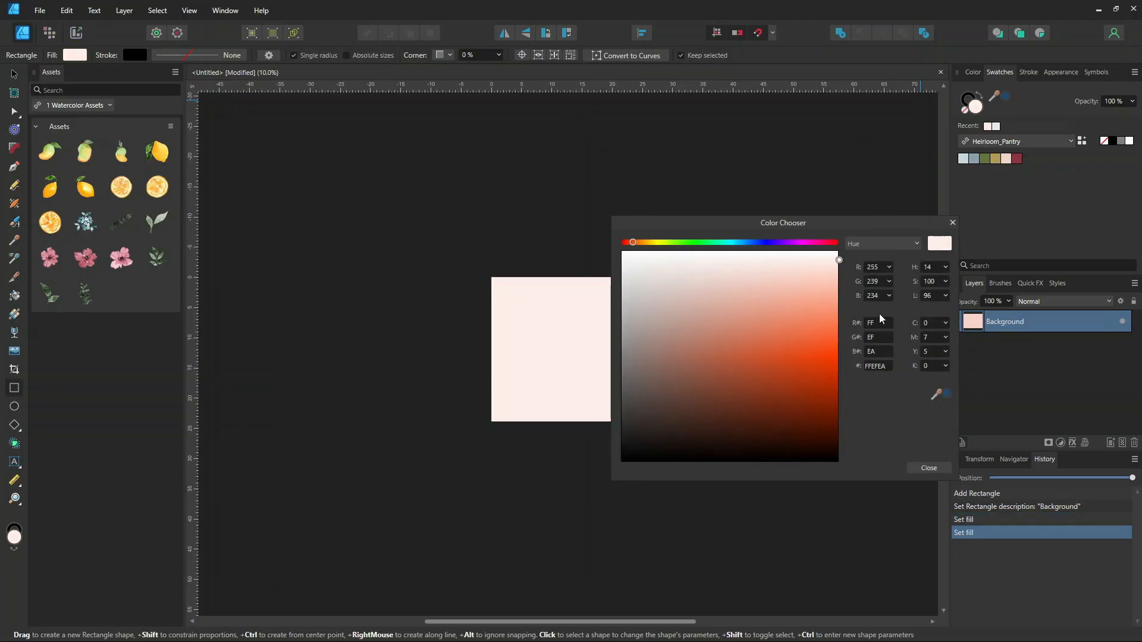
left_click(929, 467)
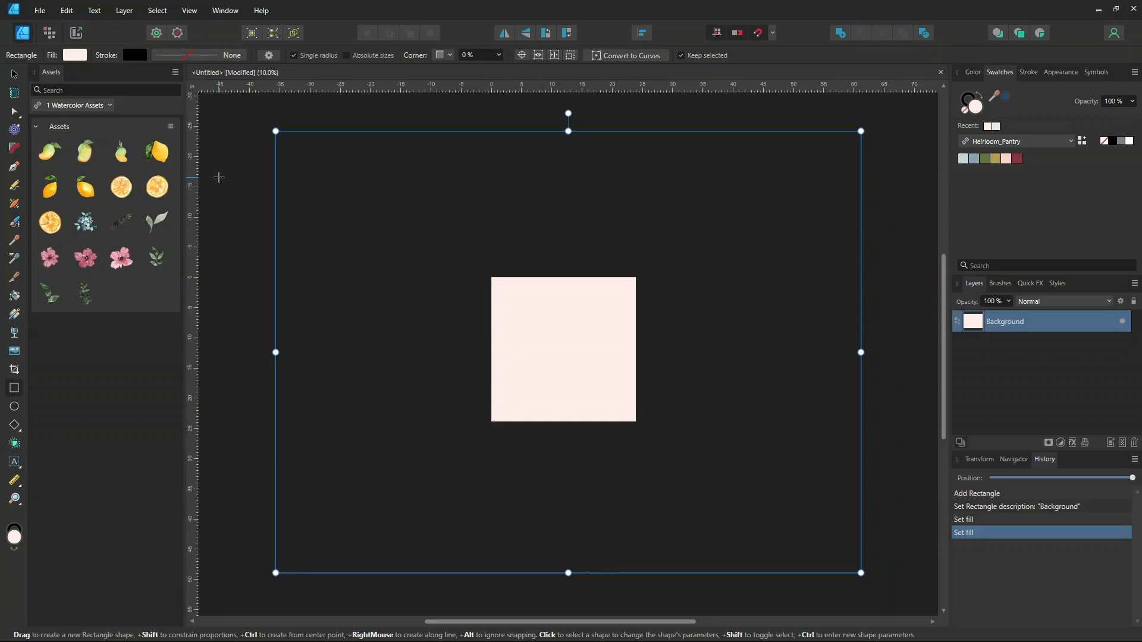
Turn off Clip to Canvas in the view mode, and undo the removal of the Background rectangle's fill
left_click(189, 10)
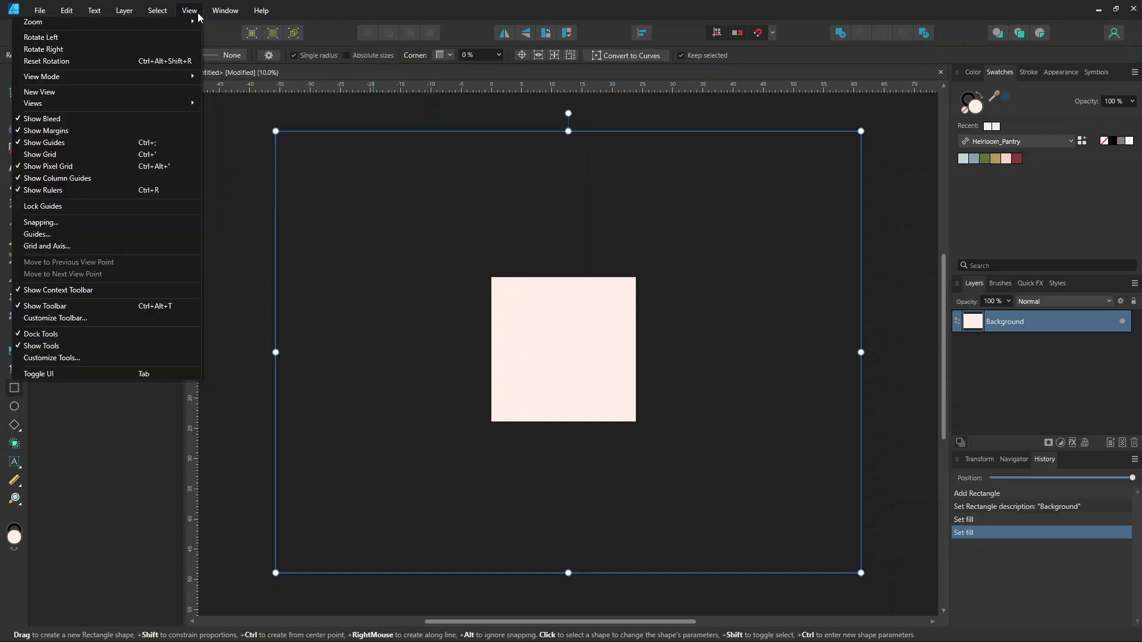
mouse_move(149, 77)
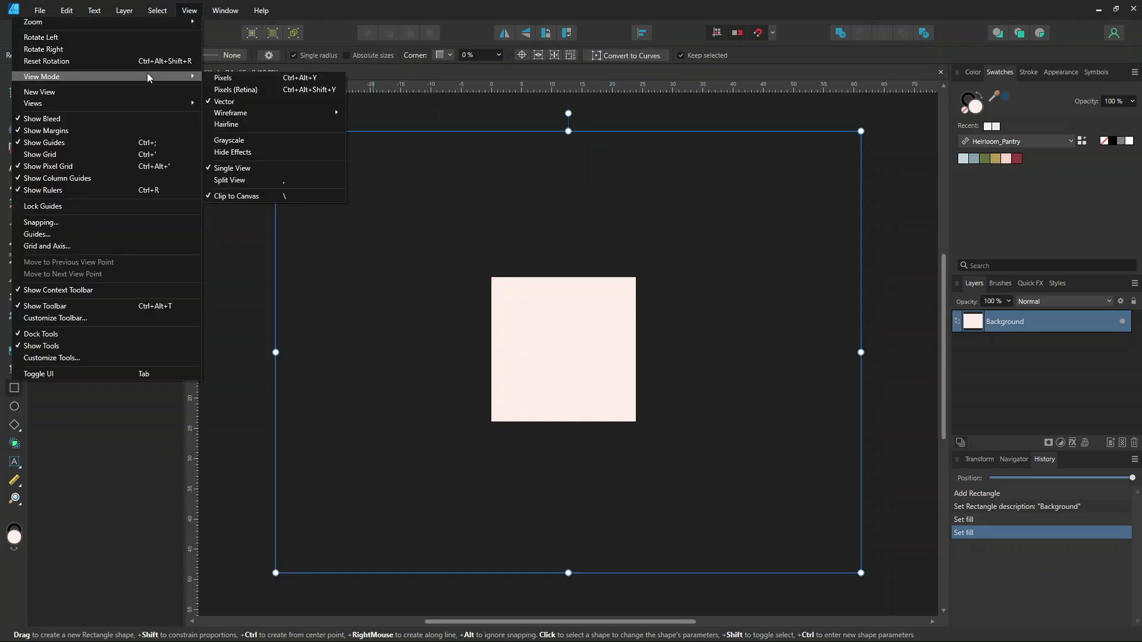
left_click(283, 199)
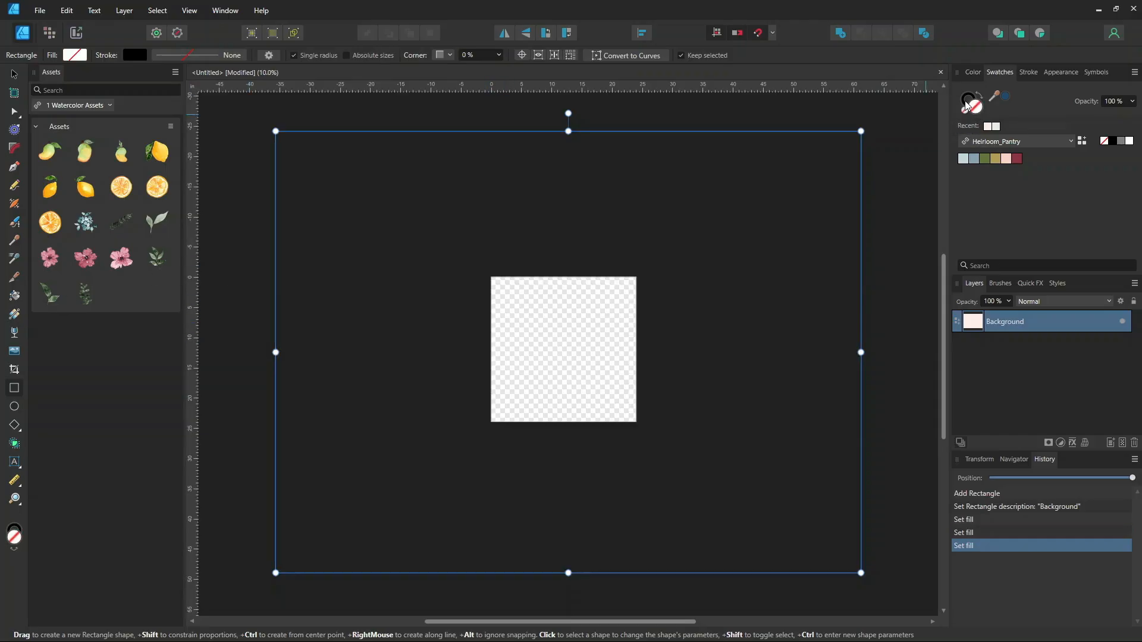
left_click(966, 110)
key("ctrl+z")
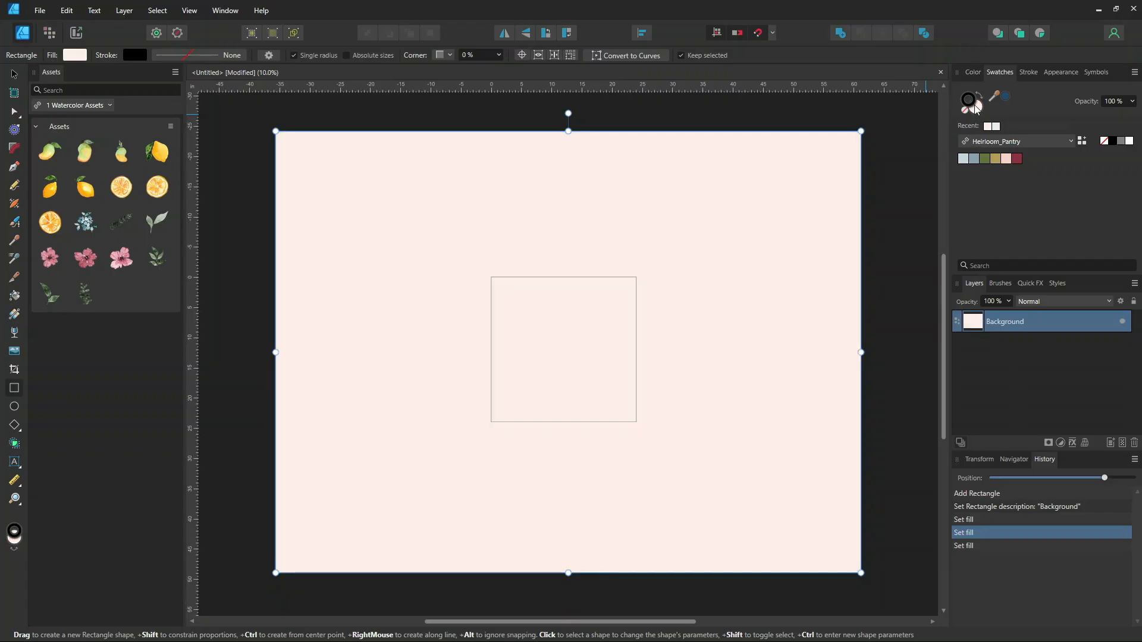
Deselect the Background rectangle, draw a second rectangle snapped exactly to the page's corners, and remove its fill
key("ctrl+d")
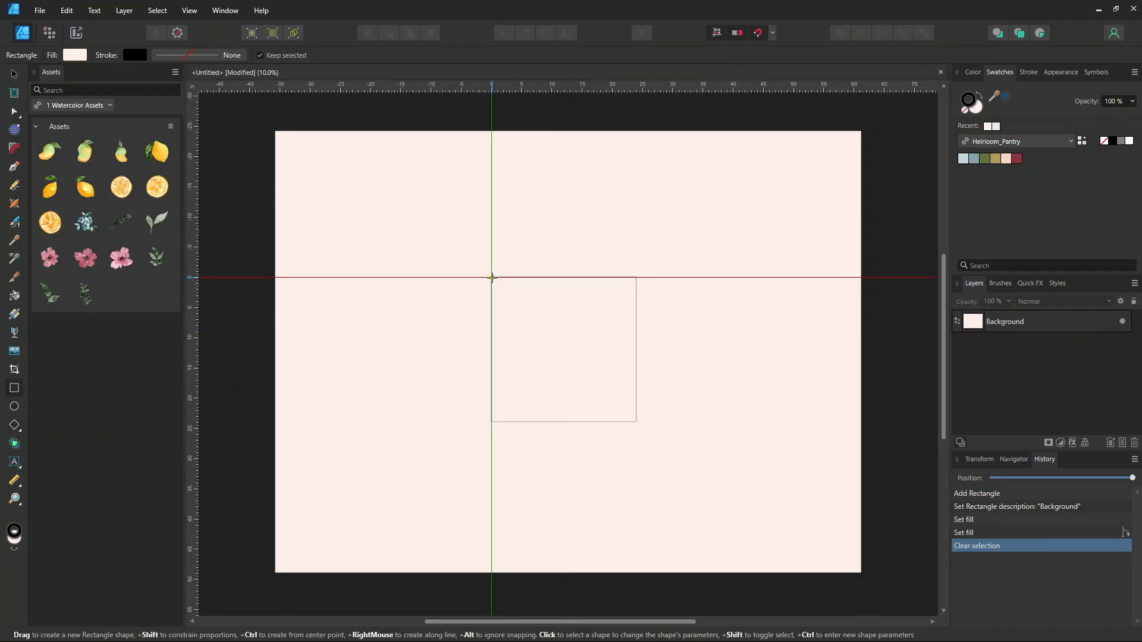
left_click_drag(491, 278, 636, 422)
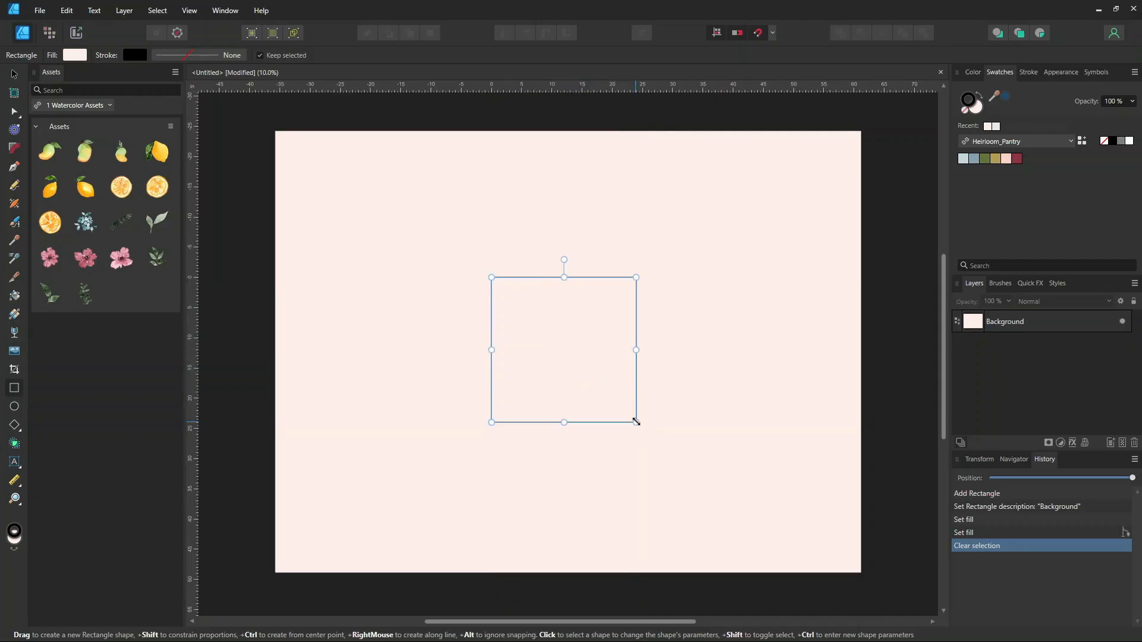
left_click(969, 113)
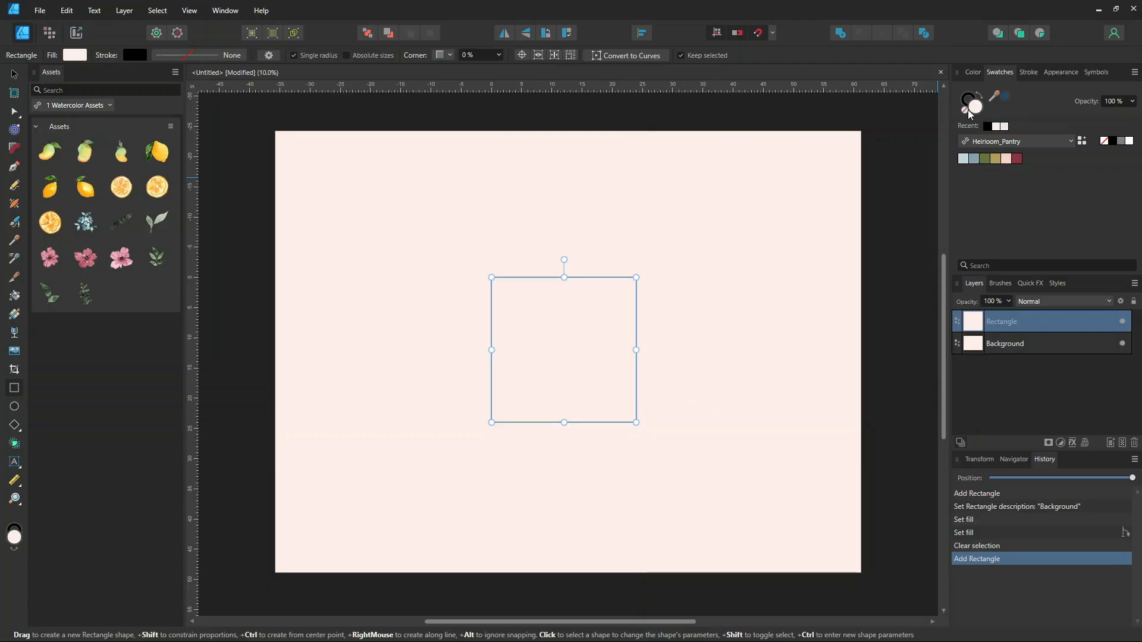
left_click(968, 112)
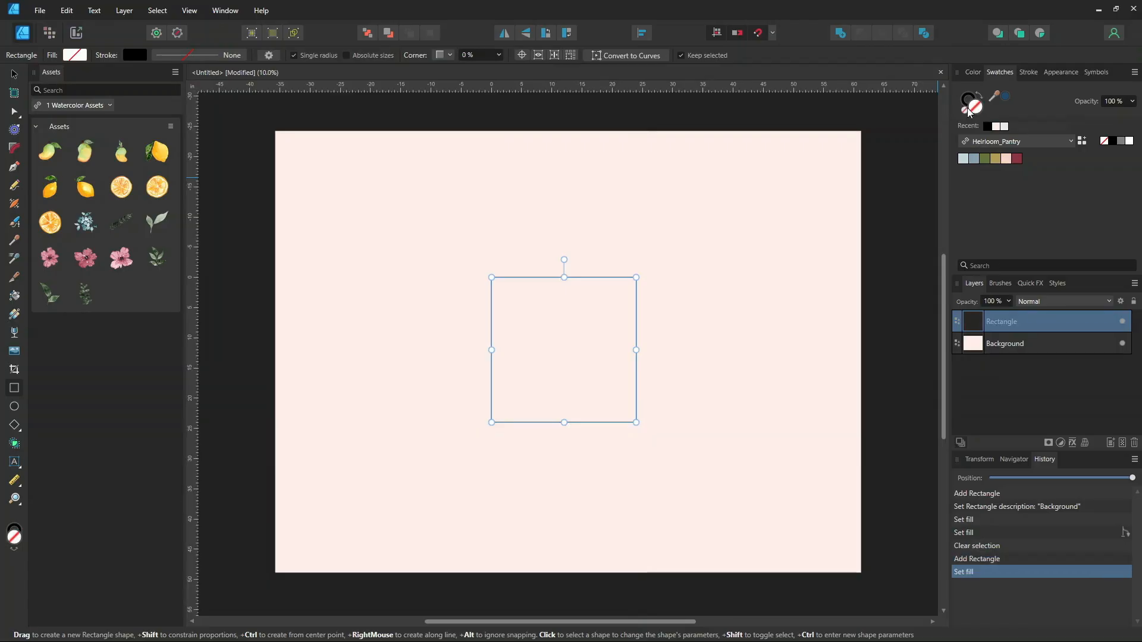
left_click(968, 109)
Give the unfilled page-sized rectangle a black stroke about 21.7 pt wide
left_click(965, 102)
left_click(1028, 72)
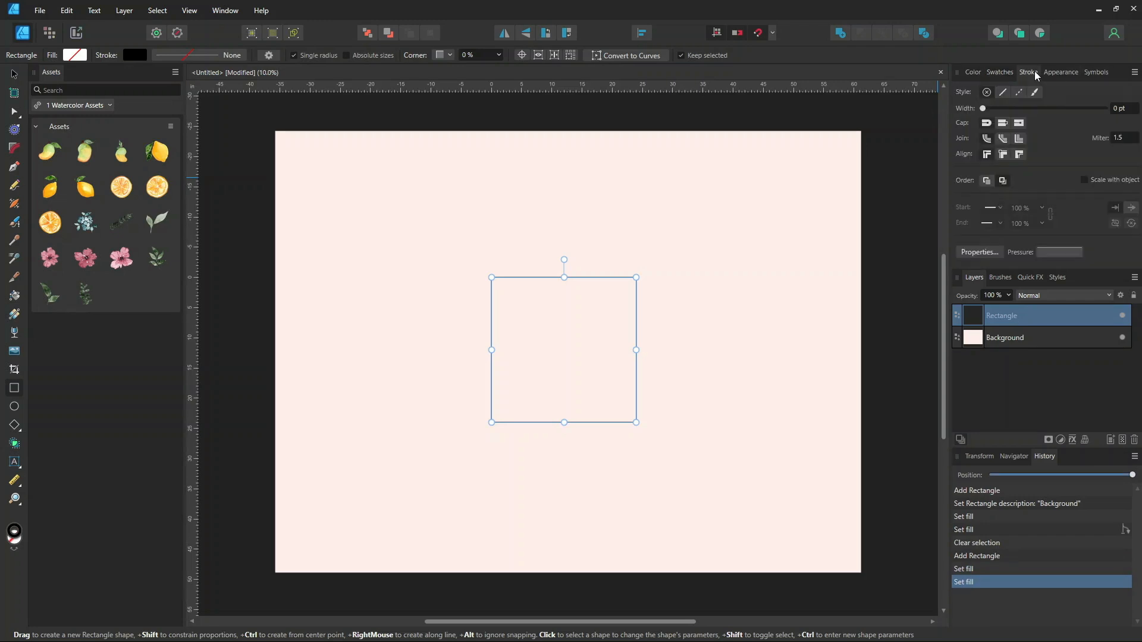
mouse_move(983, 108)
left_mouse_down()
mouse_move(1066, 117)
mouse_move(1050, 110)
left_mouse_up()
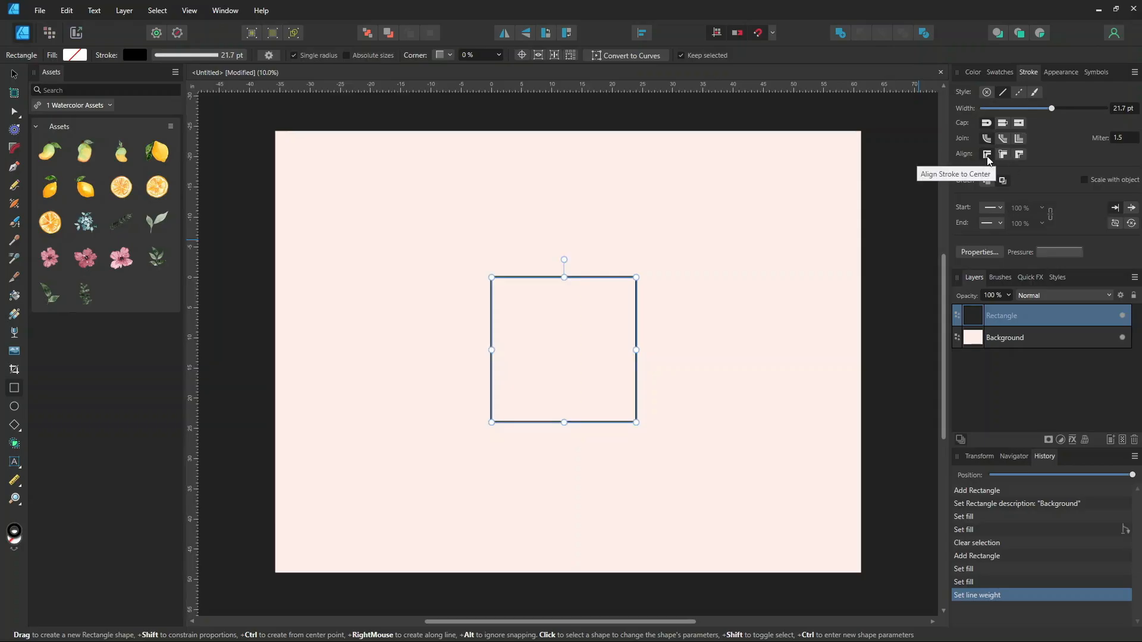
scroll(583, 326, "up", 3)
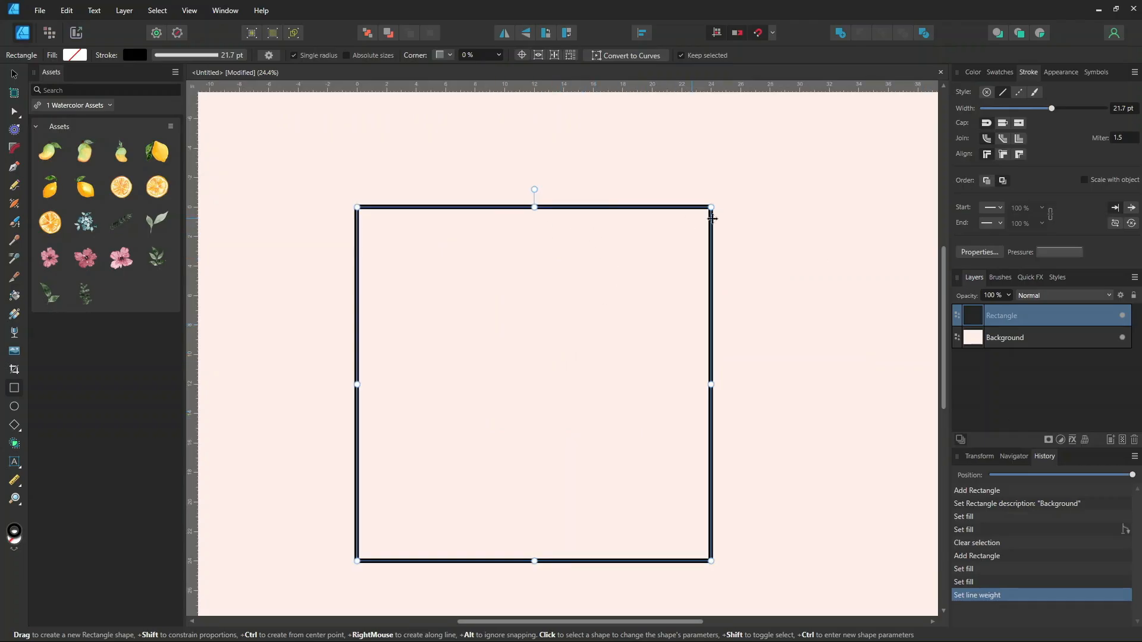
Create a symbol from the outlined page-sized rectangle
left_click(1097, 72)
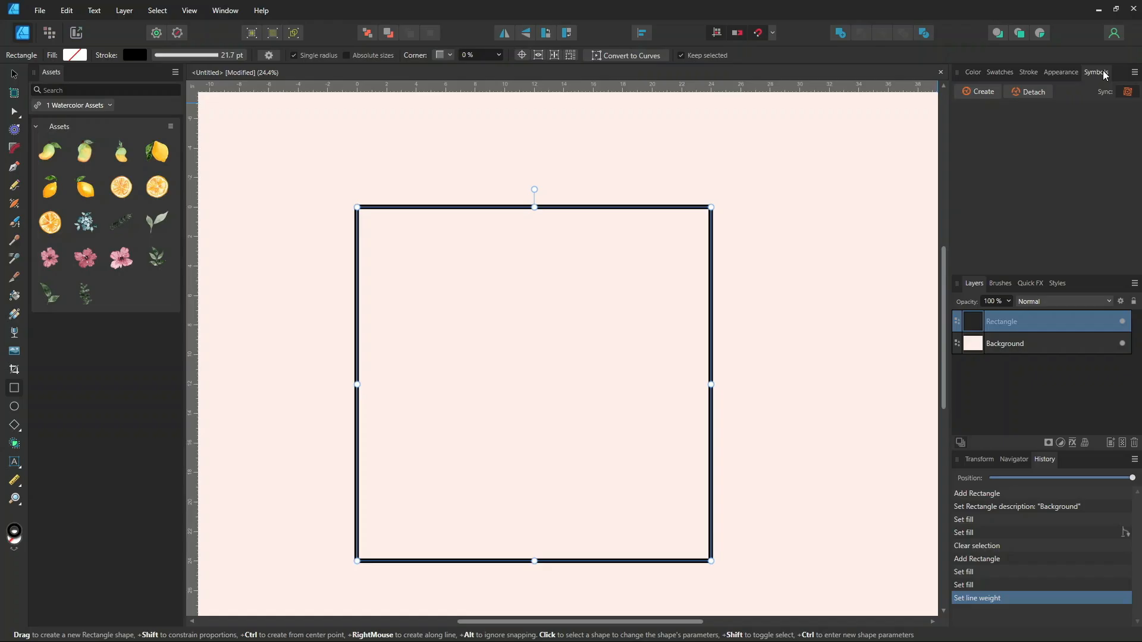
left_click(231, 15)
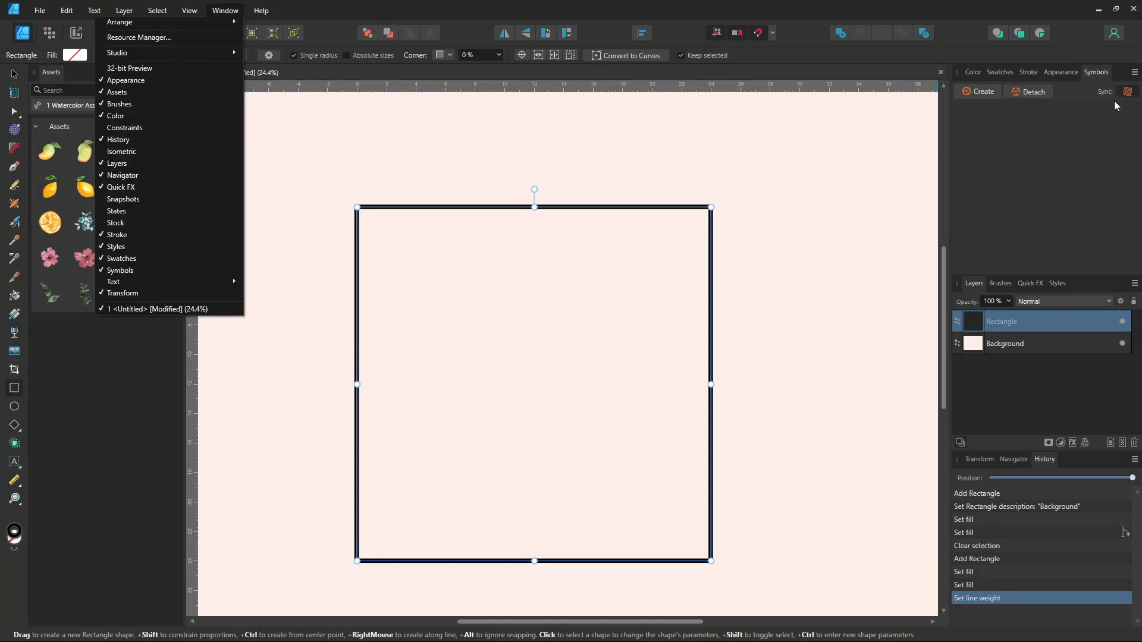
left_click(1105, 71)
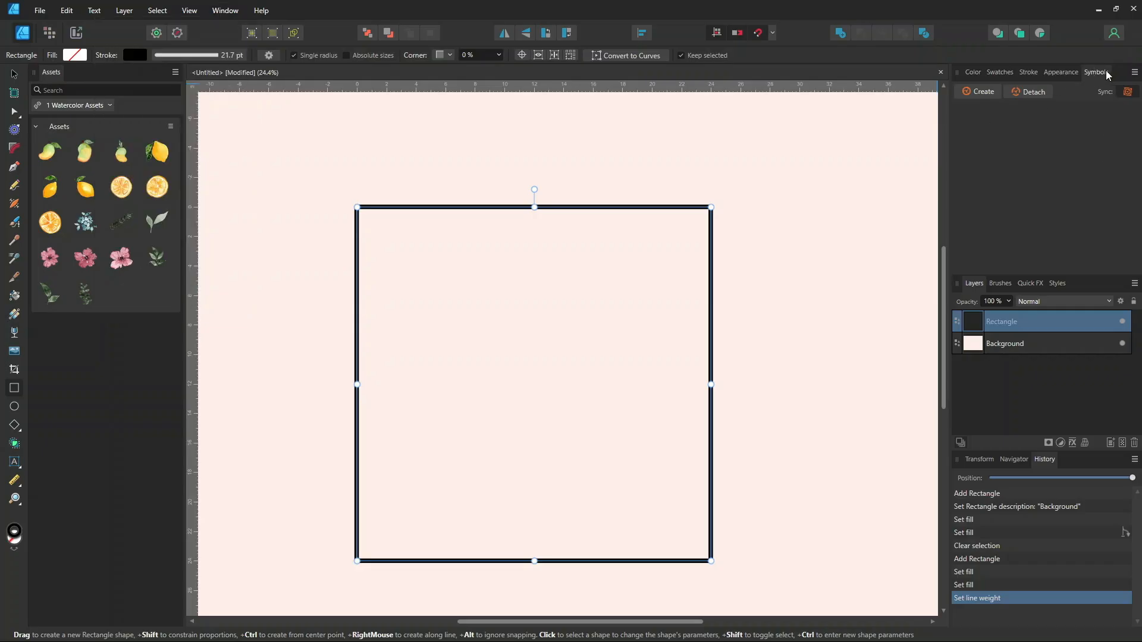
left_click(981, 91)
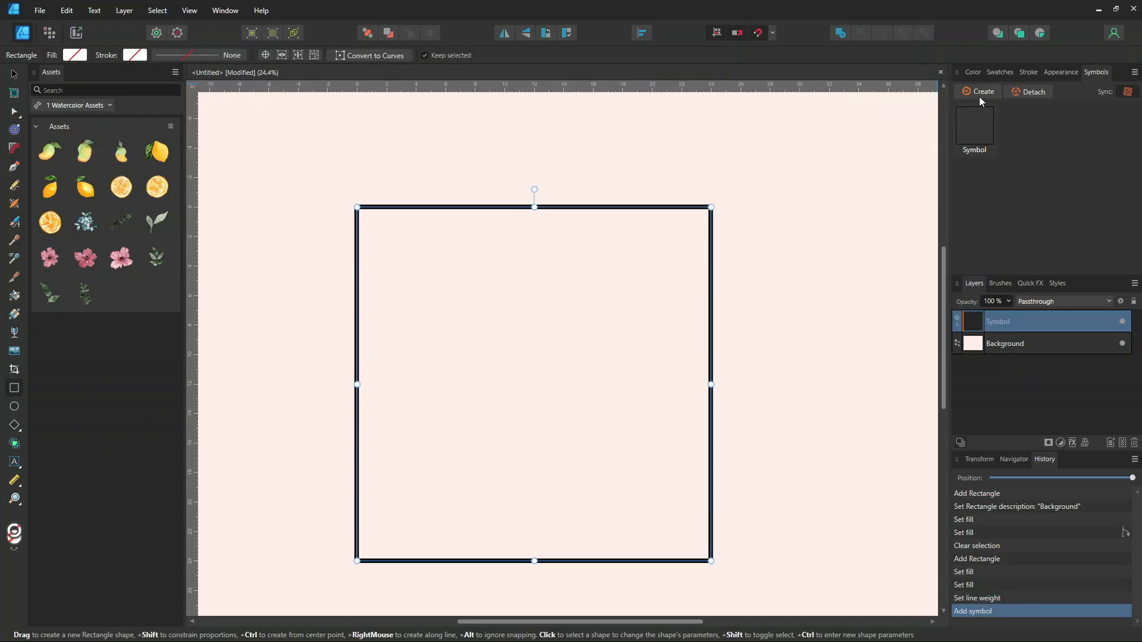
Duplicate the square symbol once, offset 24 in horizontally and 12 in vertically with Move / Duplicate
key("ctrl+equal")
key("ctrl+equal")
key("ctrl+equal")
key("ctrl+minus")
key("ctrl+minus")
key("ctrl+minus")
key("ctrl+minus")
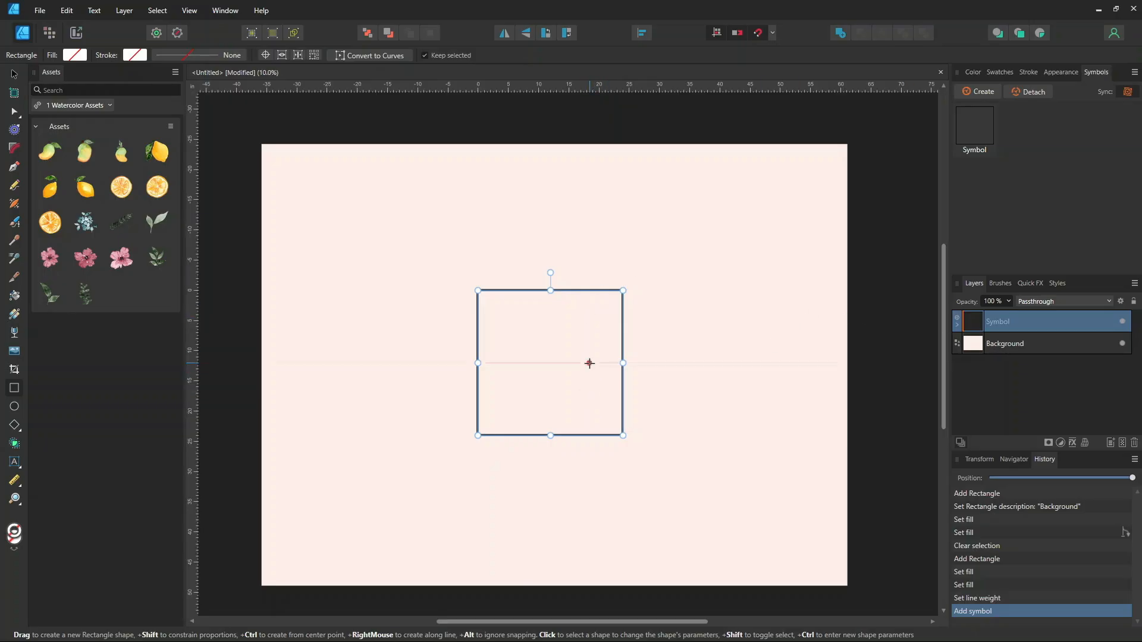
key("Return")
left_click_drag(642, 284, 788, 260)
left_click(789, 304)
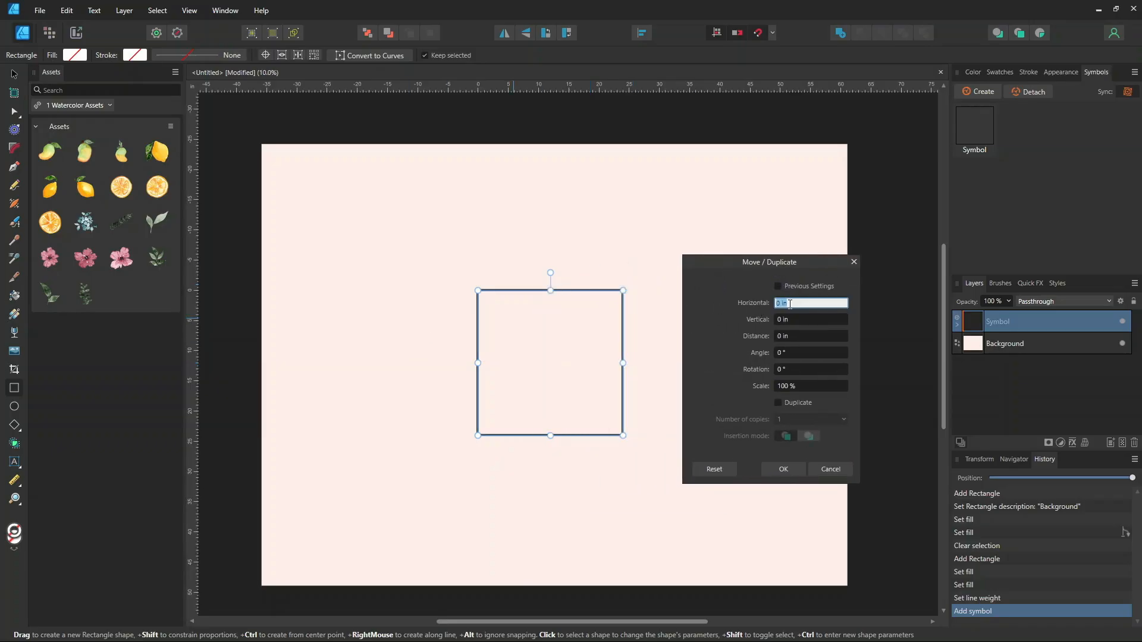
type("24")
left_click(795, 322)
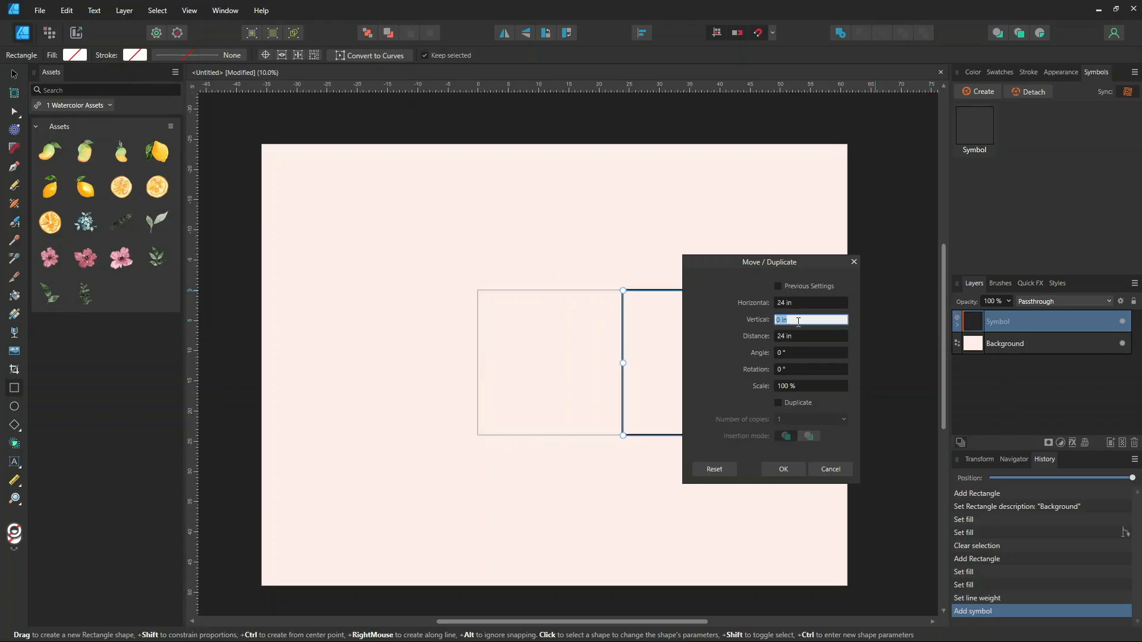
type("12")
left_click(778, 403)
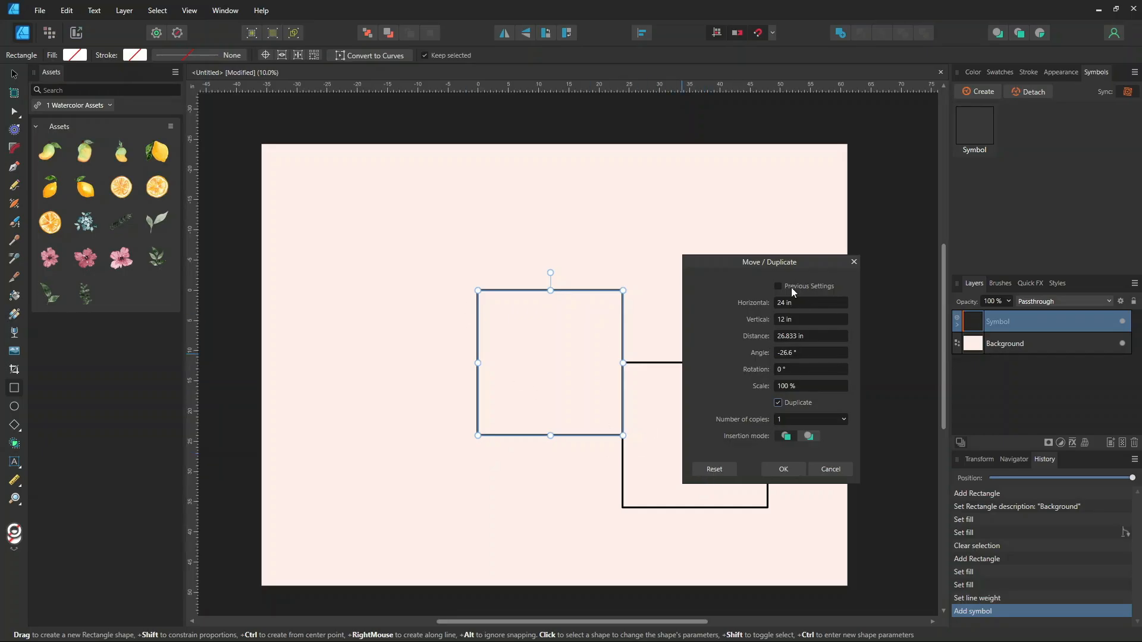
left_click(776, 470)
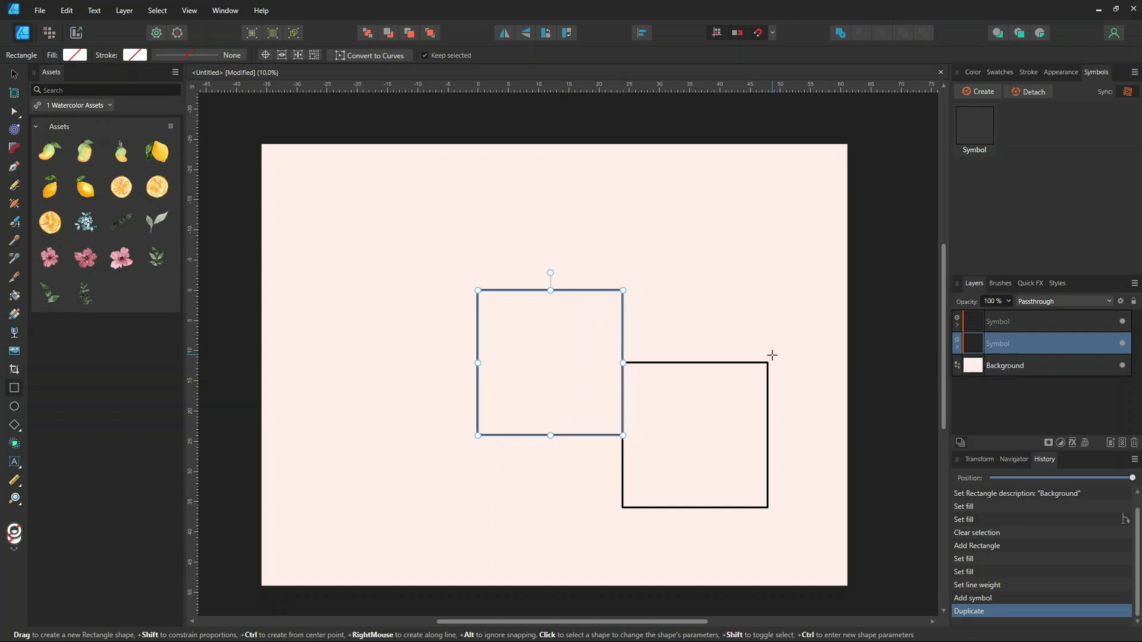
Duplicate the original square symbol once more, offset 24 in horizontally and -12 in vertically
key("Return")
left_click(785, 304)
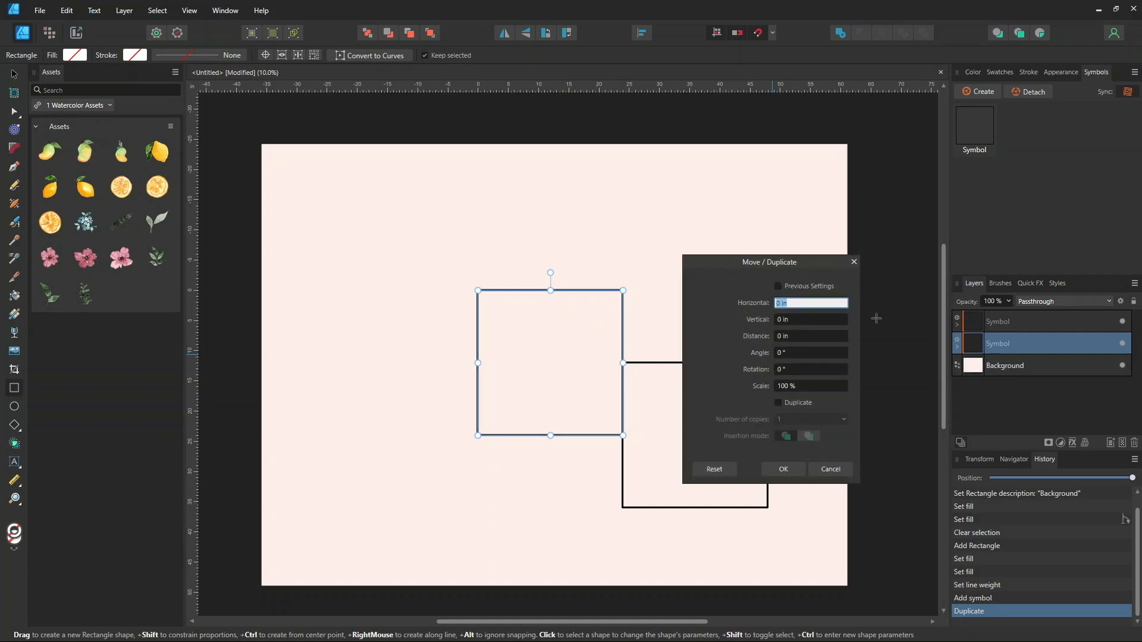
type("24")
key("Tab")
type("-10")
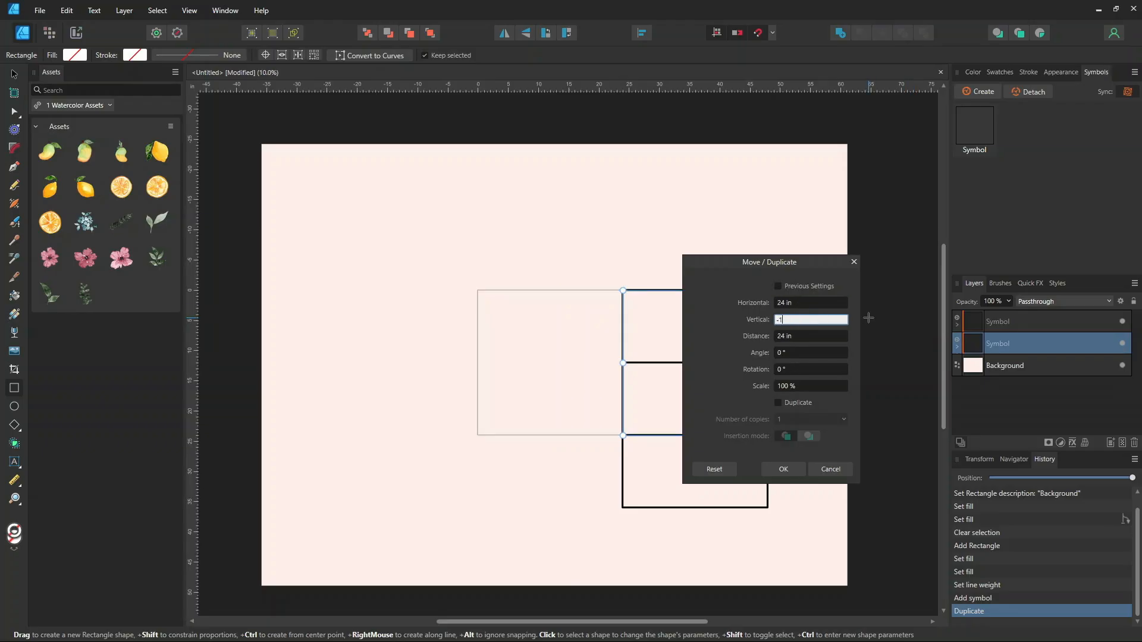
left_click(777, 402)
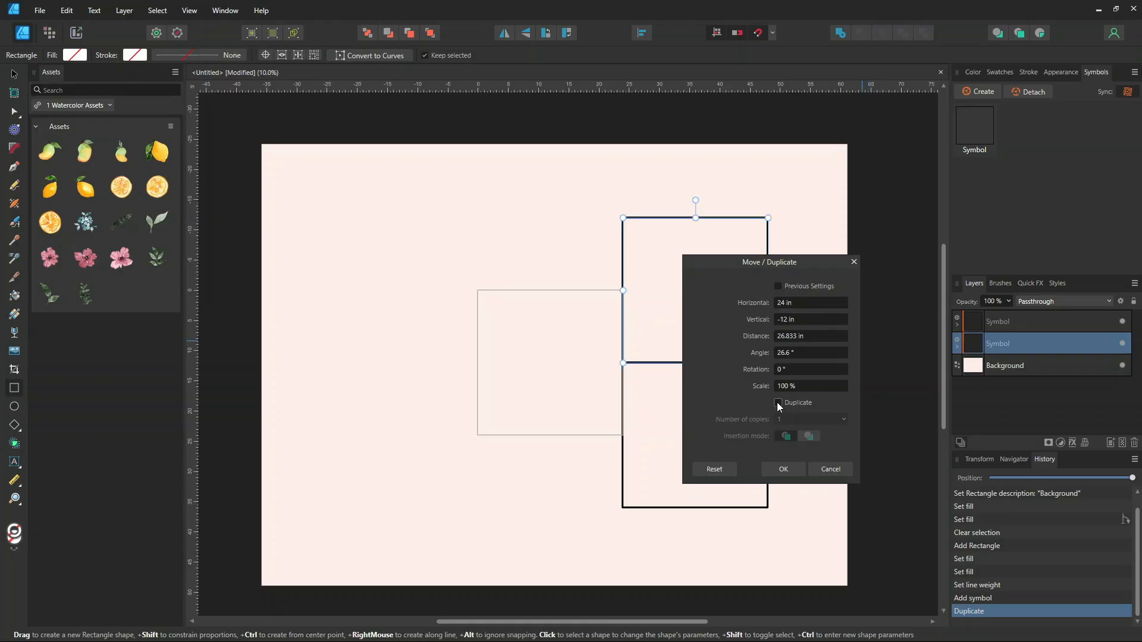
left_click(783, 470)
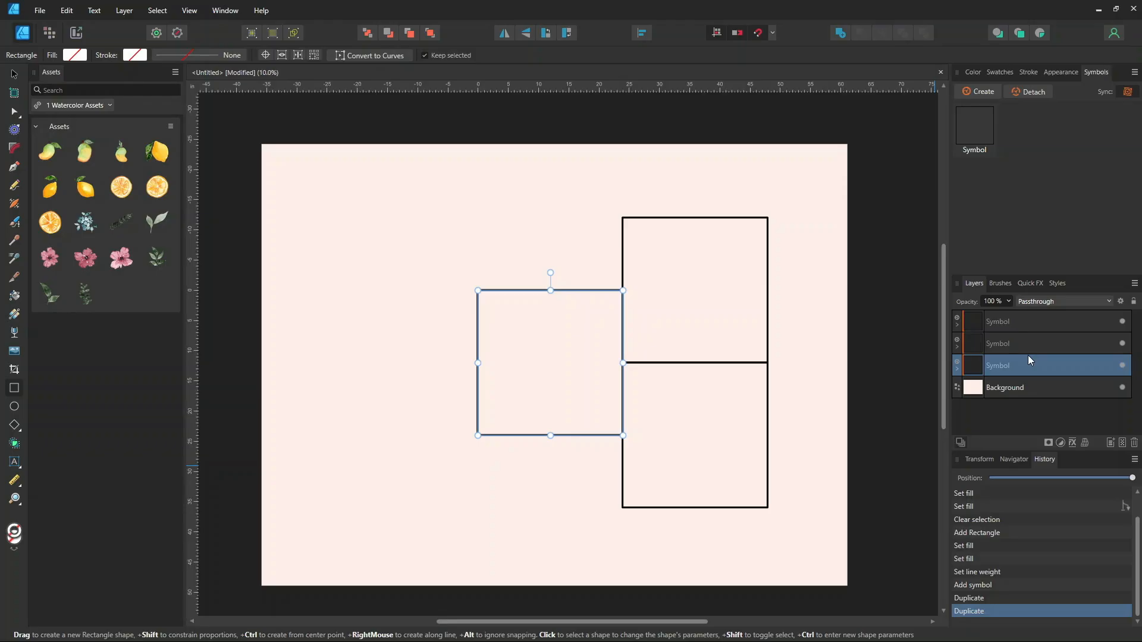
Select both offset symbol copies and duplicate them -48 in horizontally to the opposite side of the page square
left_click(1009, 328)
left_click(1010, 337, "shift")
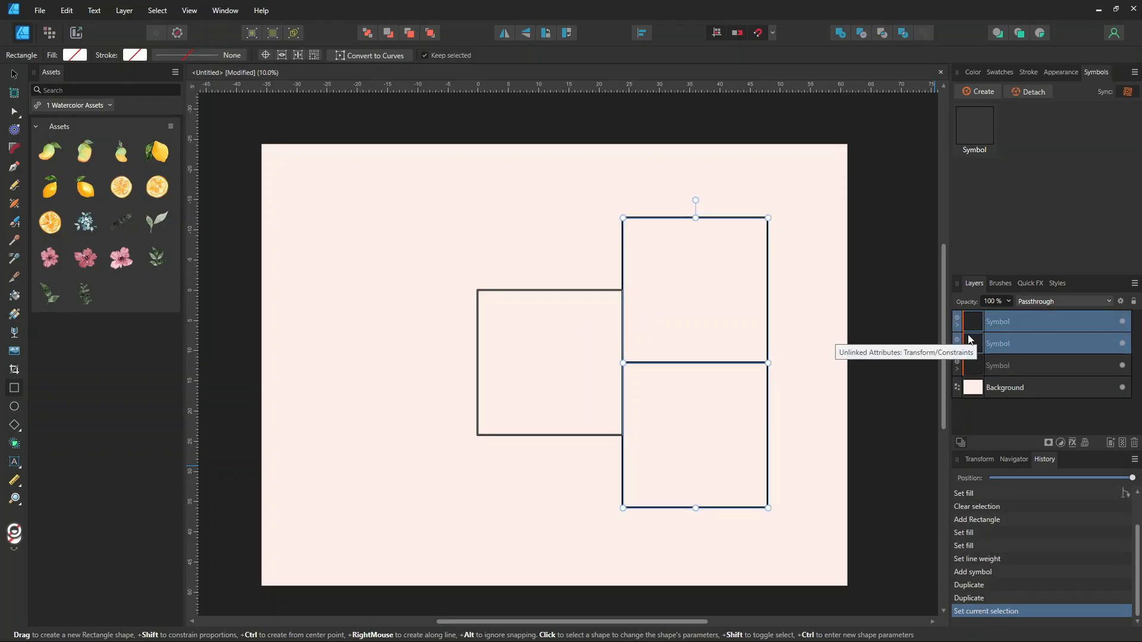
key("Return")
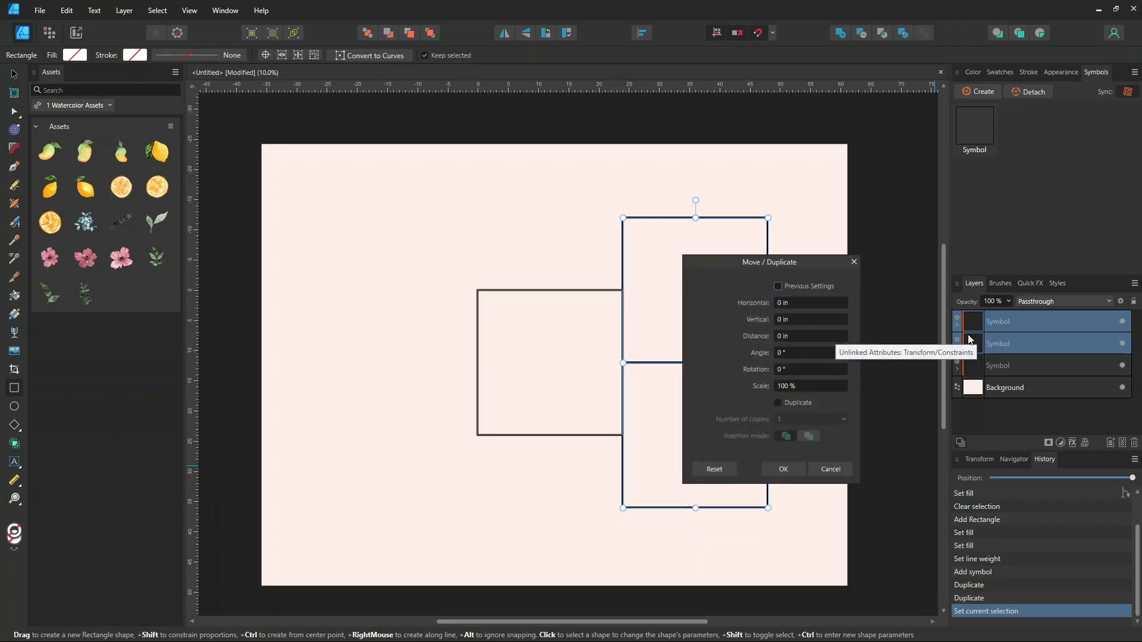
left_click(783, 304)
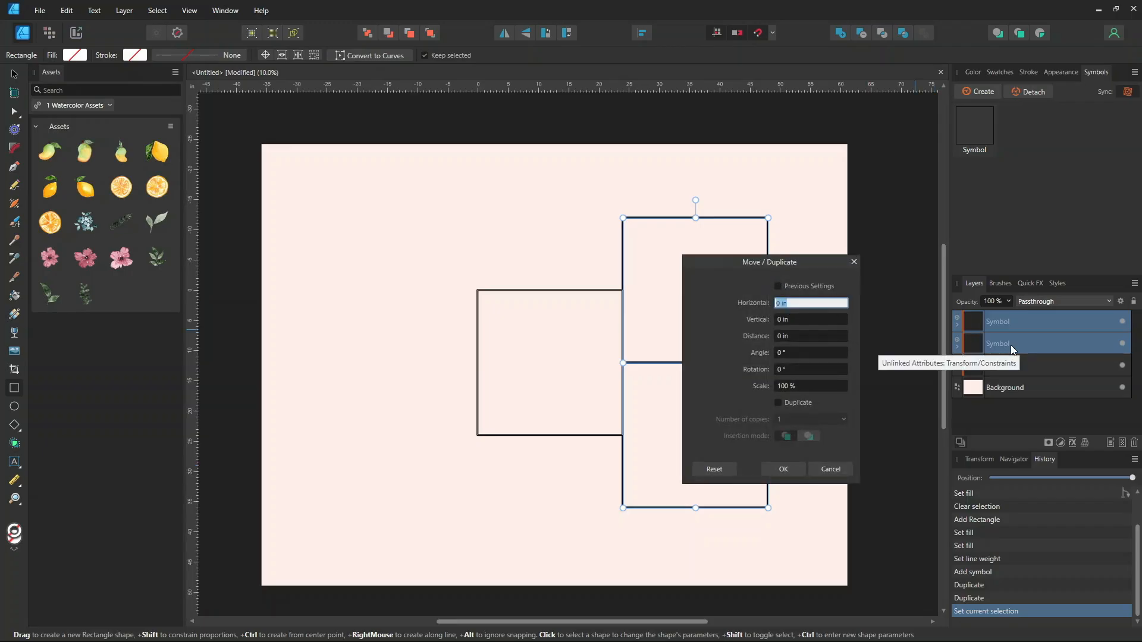
type("-24")
left_click_drag(785, 304, 781, 303)
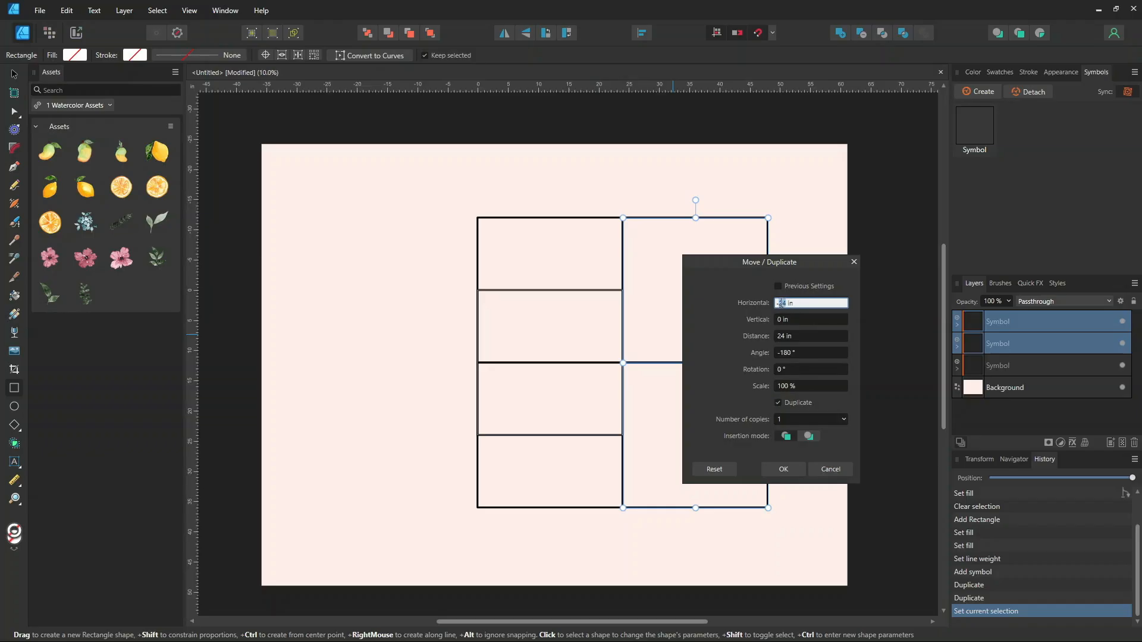
type("48")
key("Return")
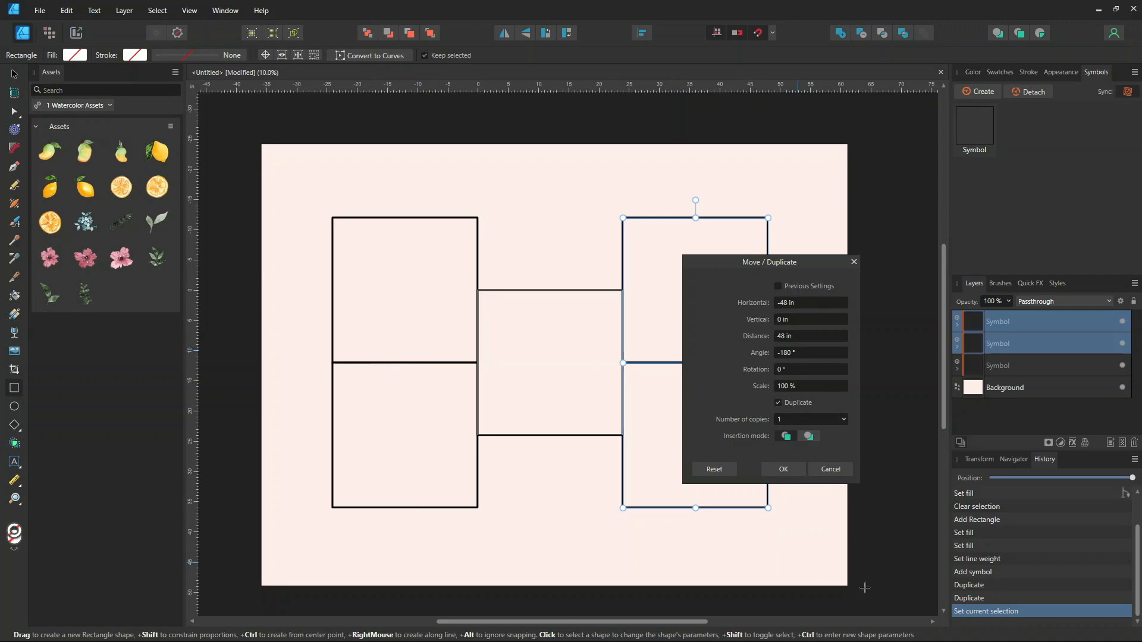
left_click(784, 469)
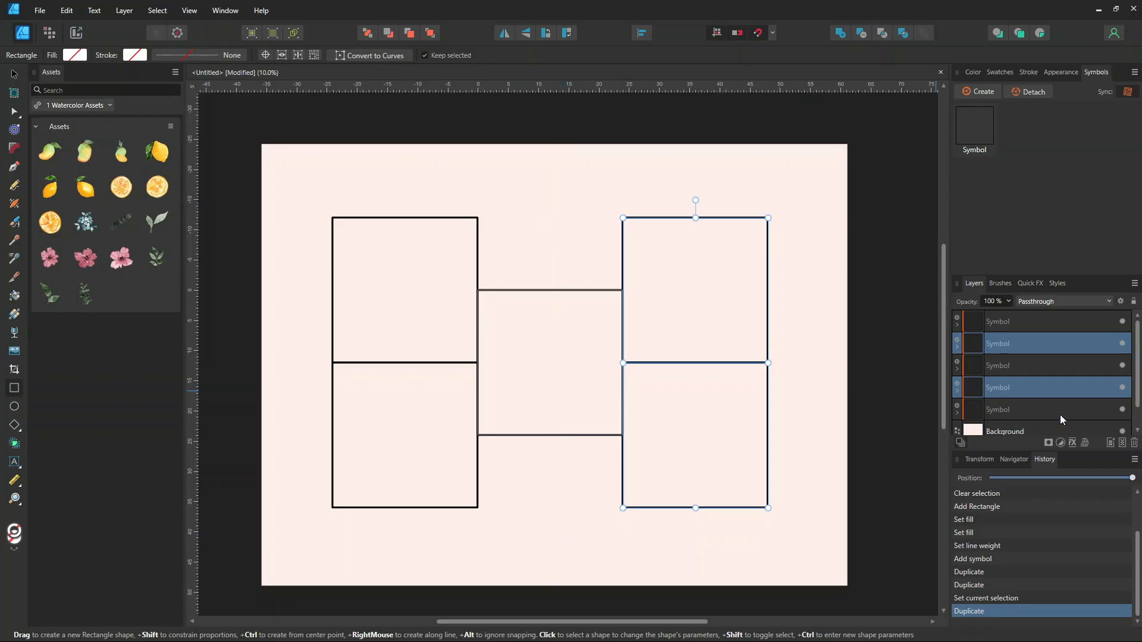
Select the original center symbol and duplicate it -24 in vertically, directly above the page square
left_click(1012, 408)
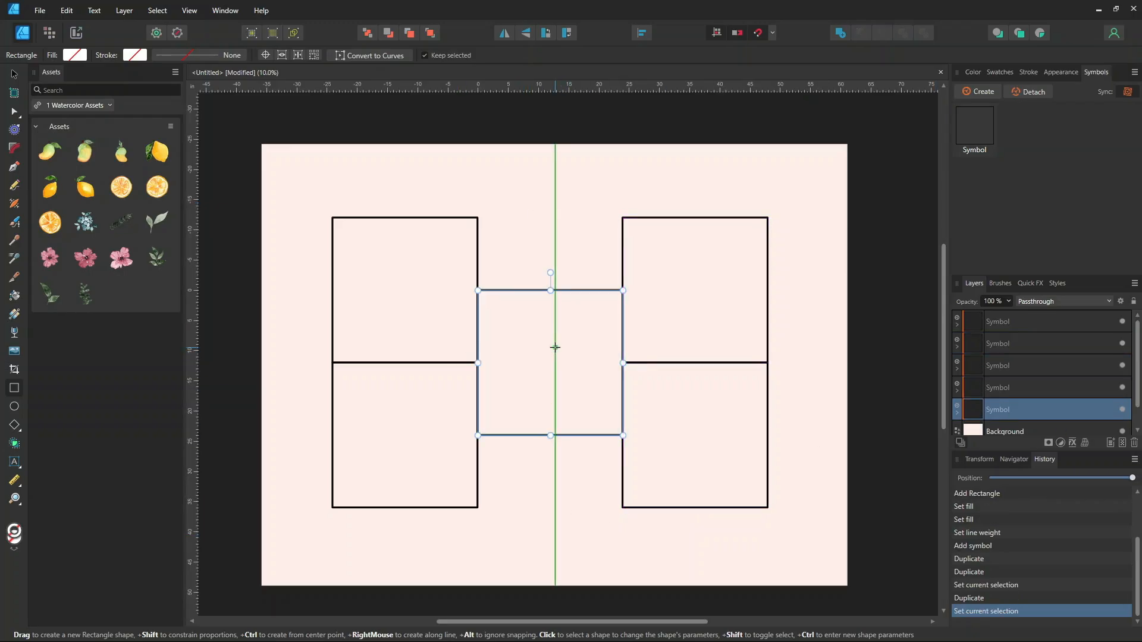
key("Return")
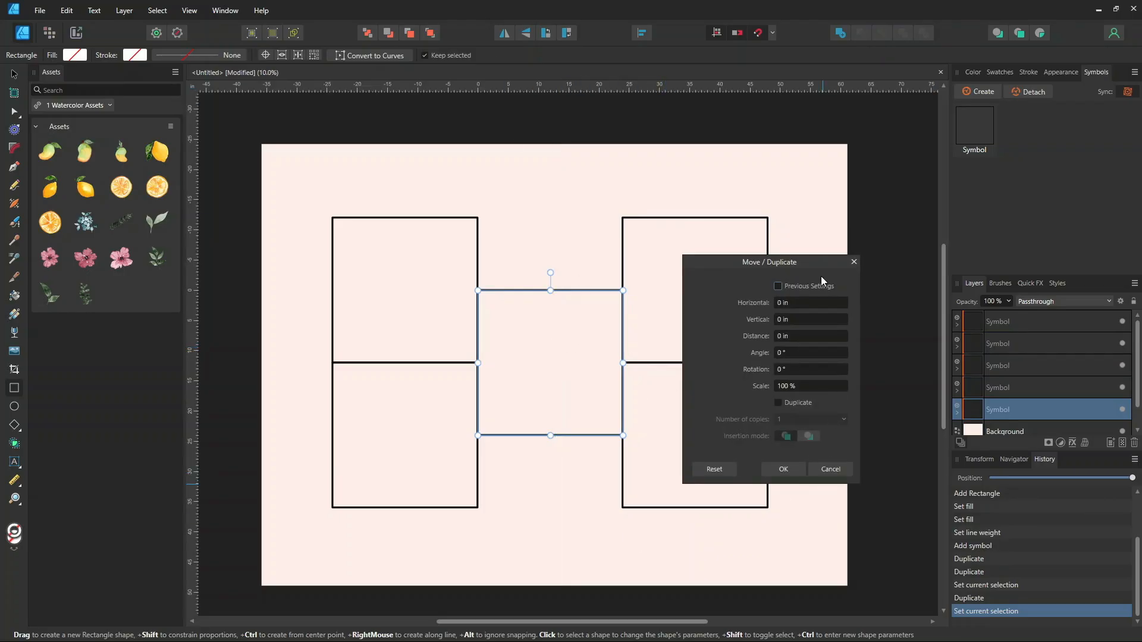
left_click(800, 320)
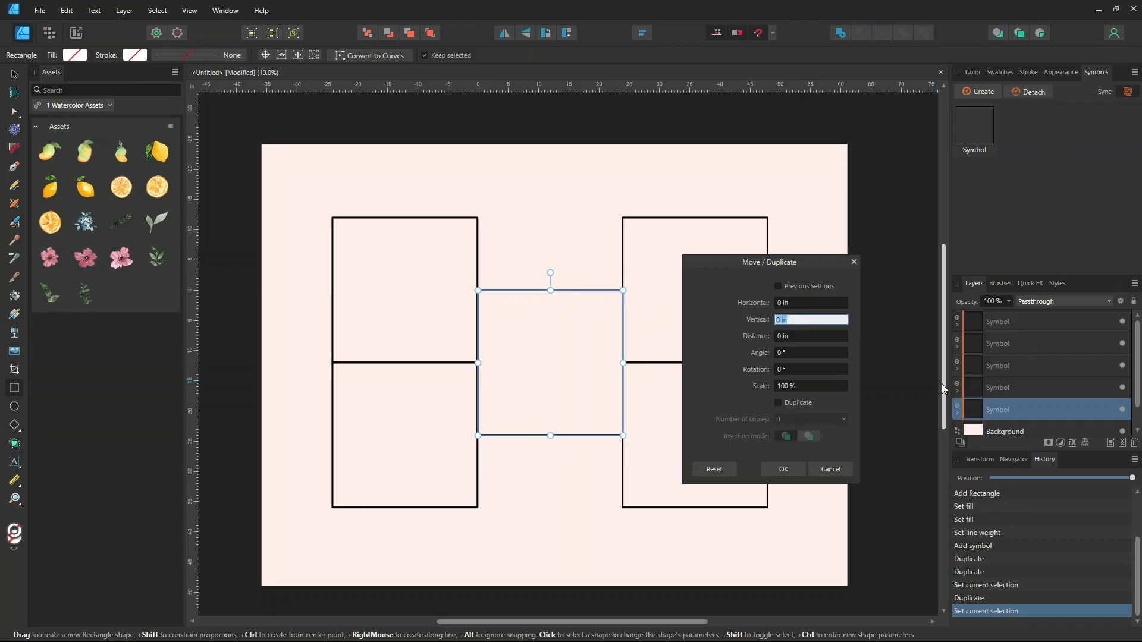
type("-")
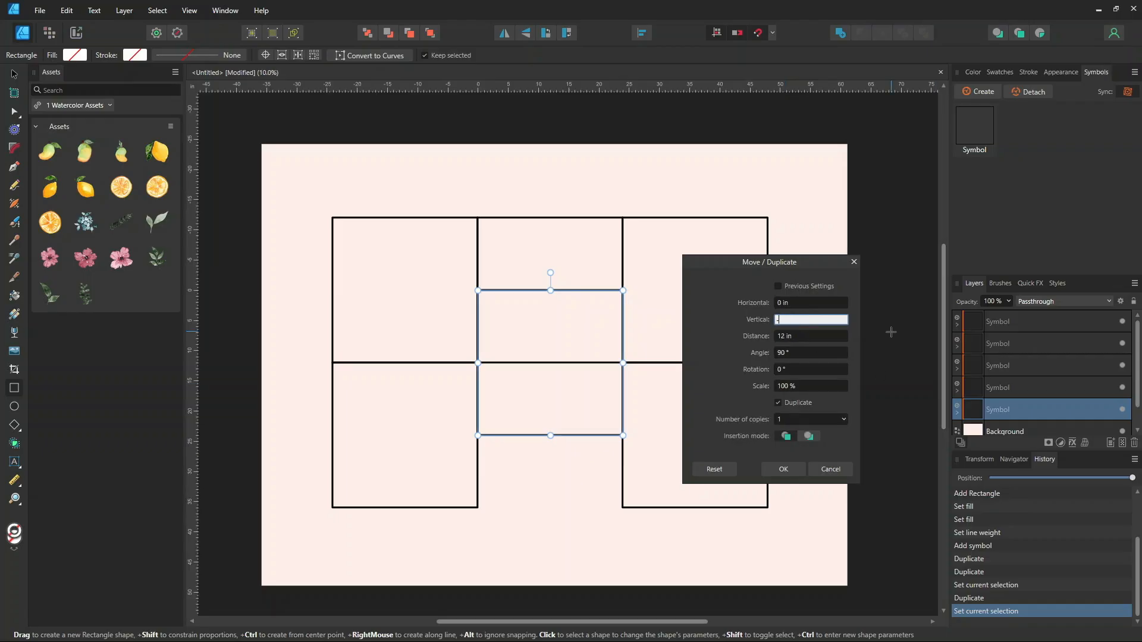
type("24")
key("Tab")
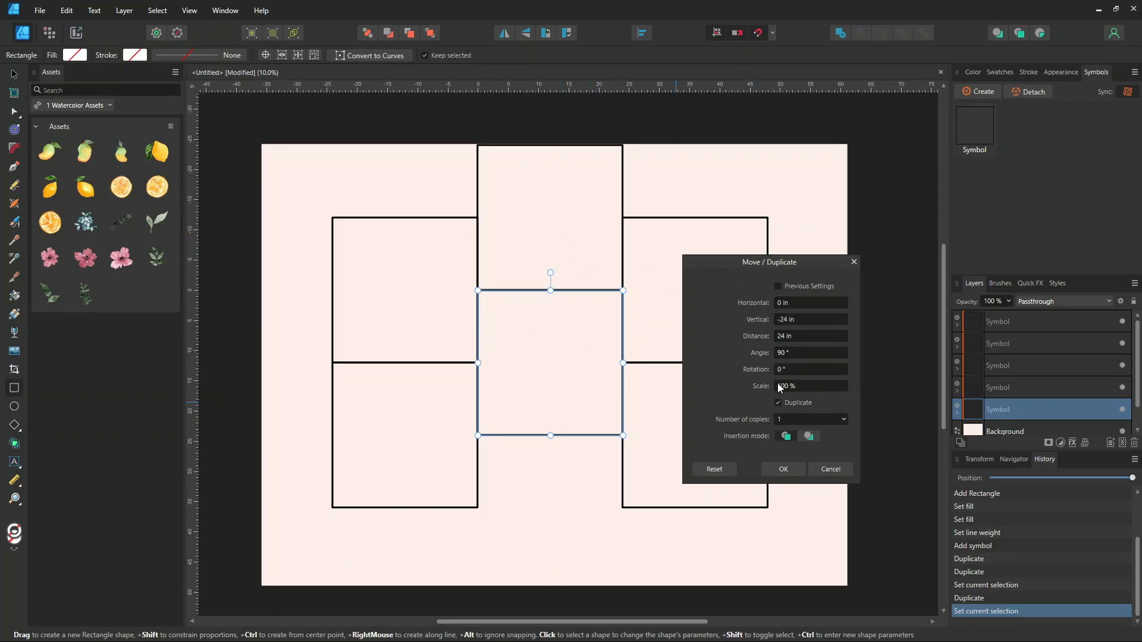
left_click(783, 469)
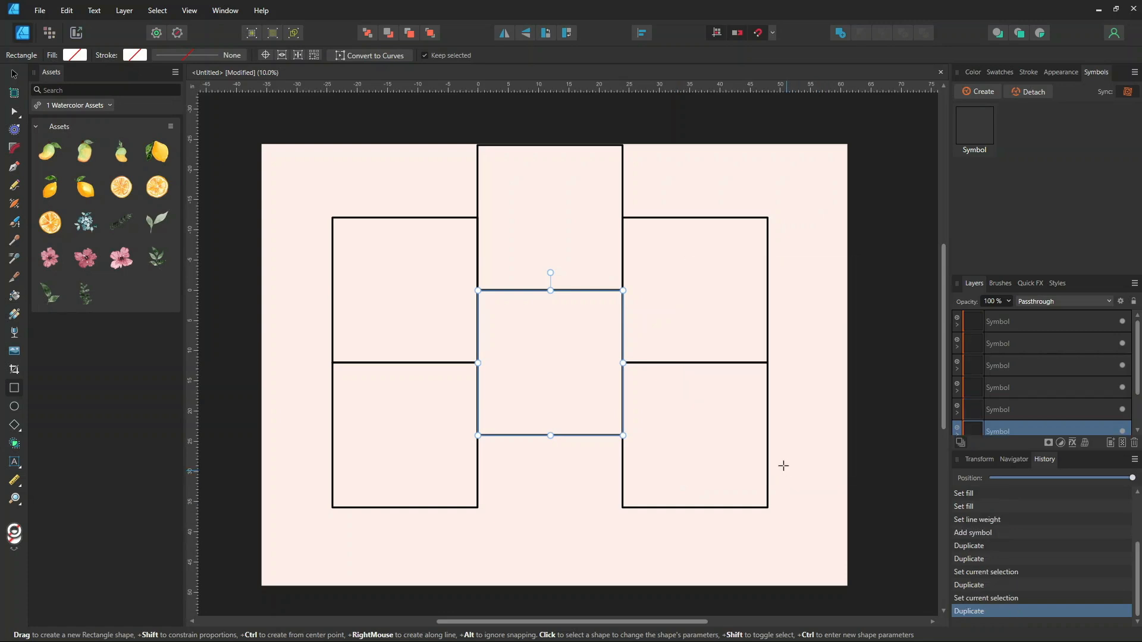
Duplicate the center symbol 24 in vertically, directly below the page square
key("Return")
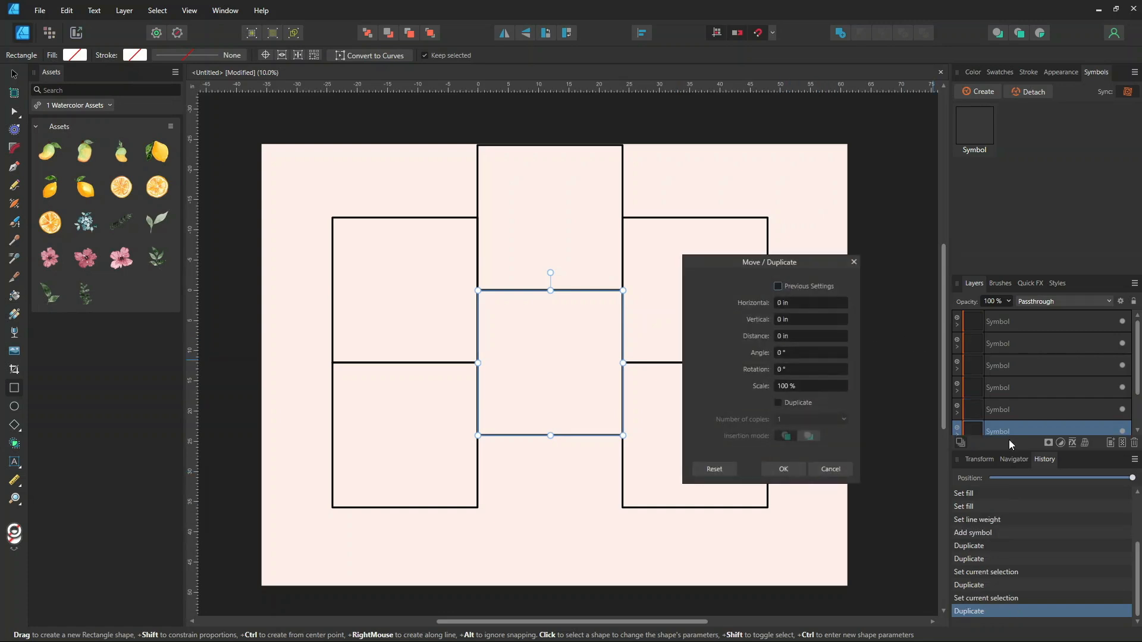
left_click(791, 322)
type("-24")
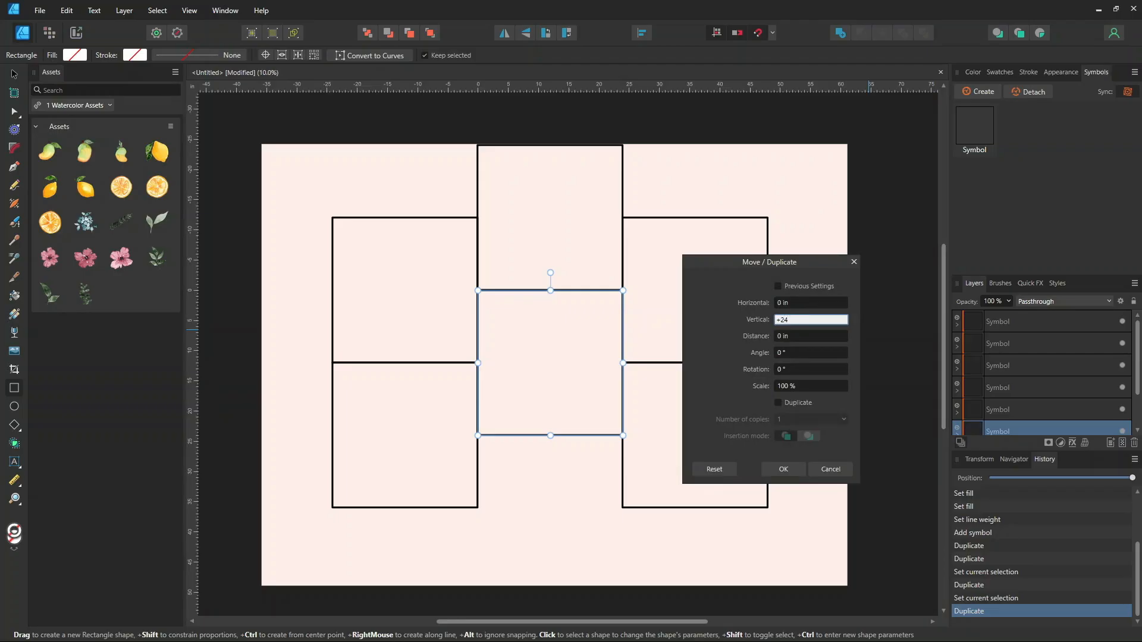
left_click(777, 404)
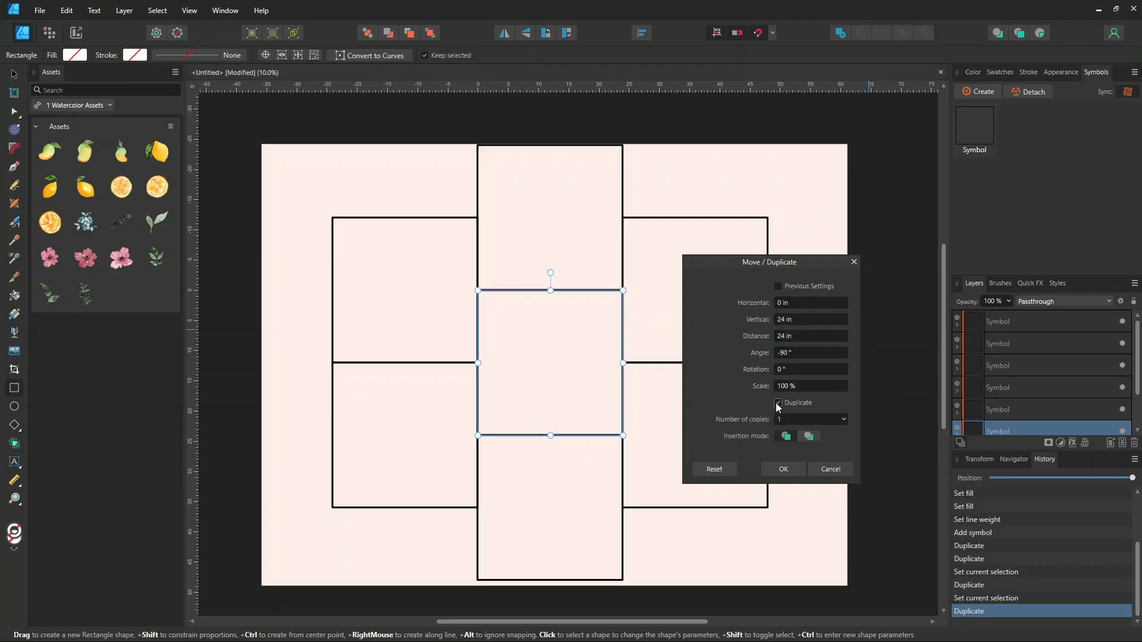
left_click(784, 470)
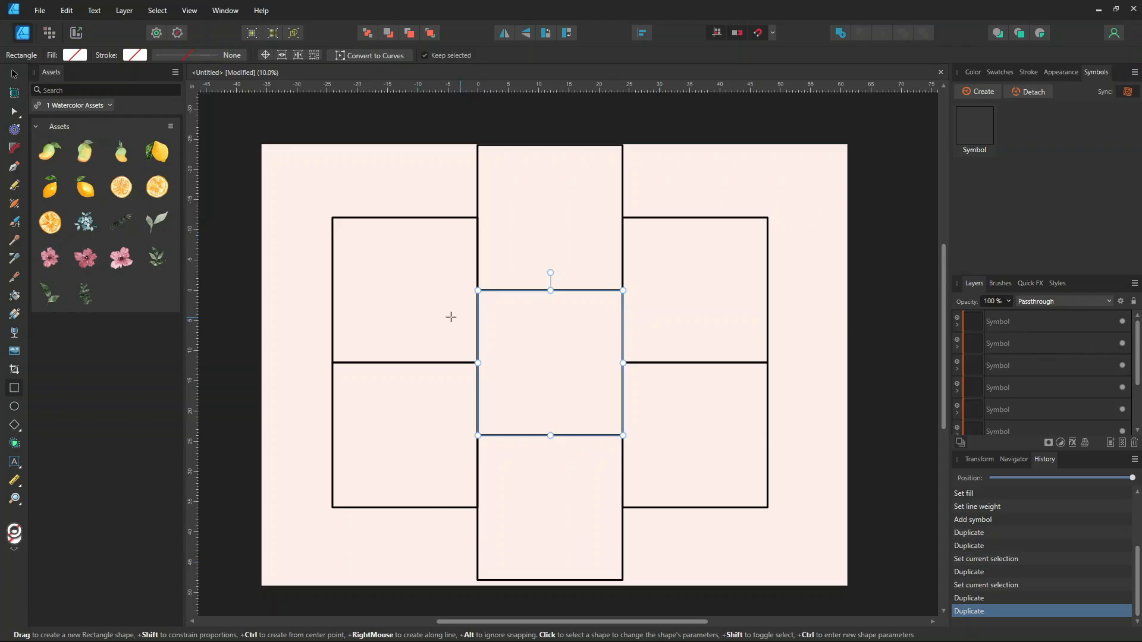
Select the six symbol copies surrounding the center square and group them
mouse_move(1136, 359)
left_mouse_down()
mouse_move(1136, 399)
mouse_move(1136, 360)
left_mouse_up()
left_click(957, 323)
left_click(956, 324)
left_click(989, 322)
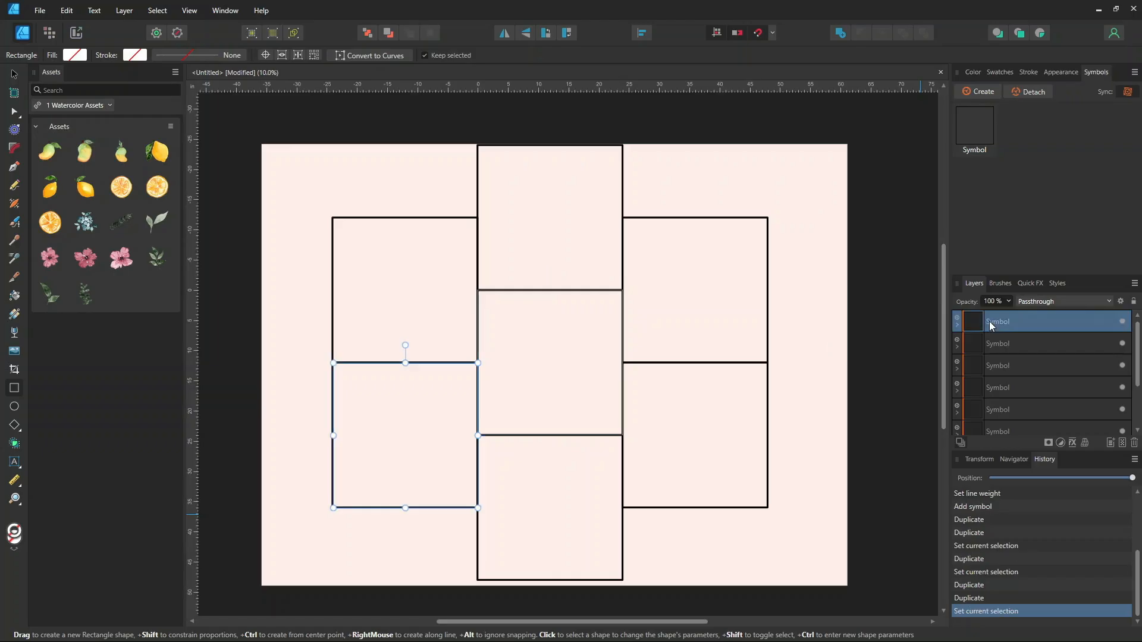
left_click(1011, 350, "shift")
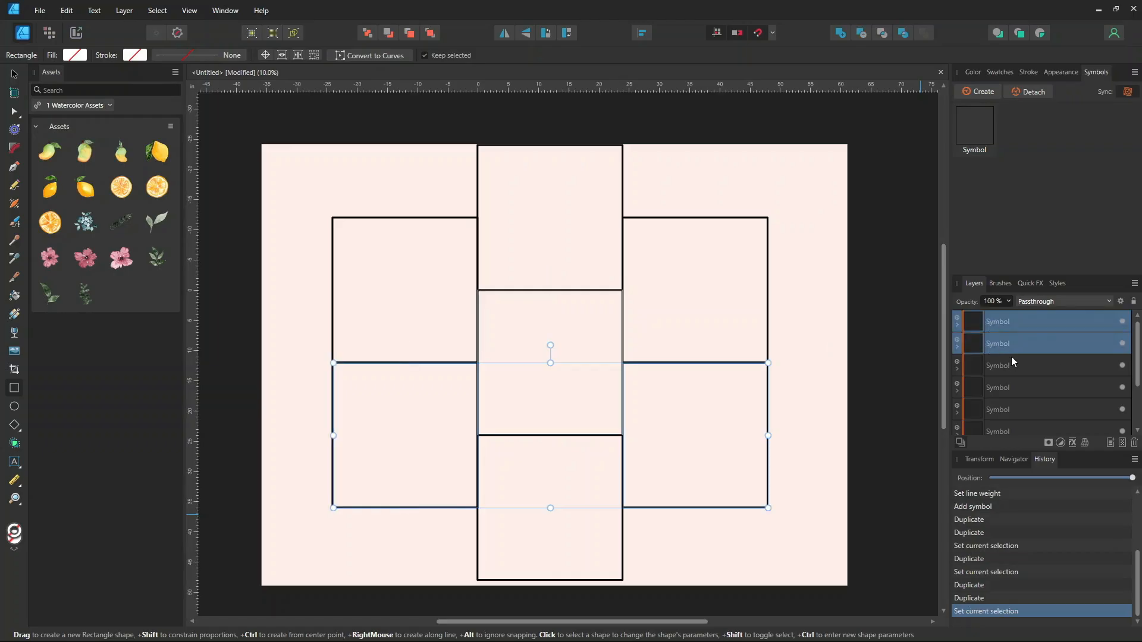
left_click(1014, 366, "shift")
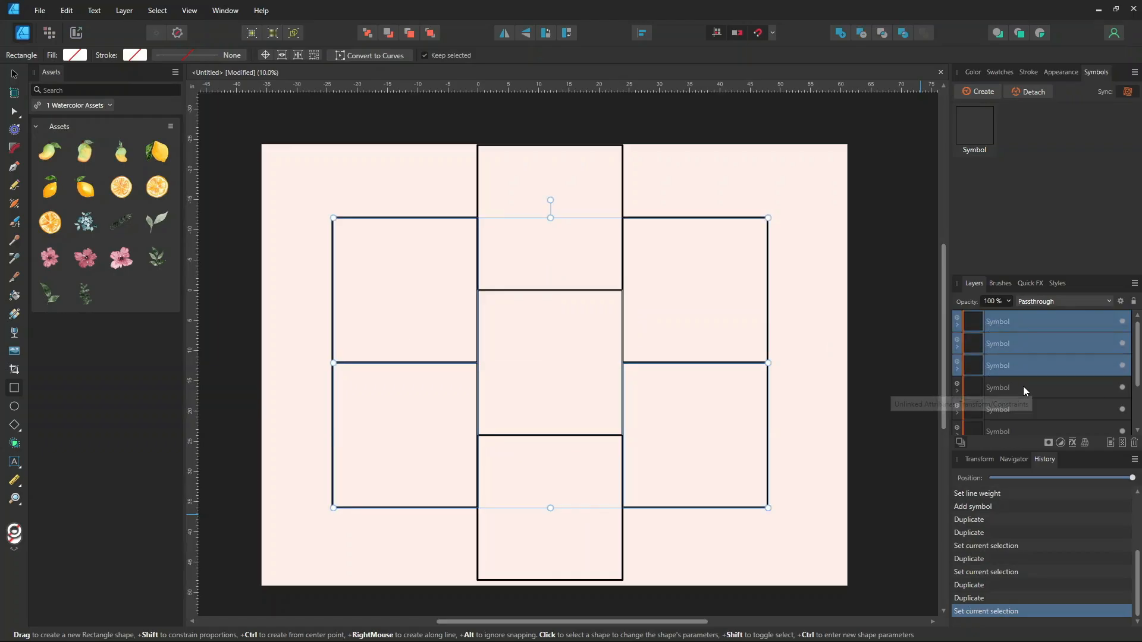
left_click(1023, 387, "shift")
left_click(1025, 411, "shift")
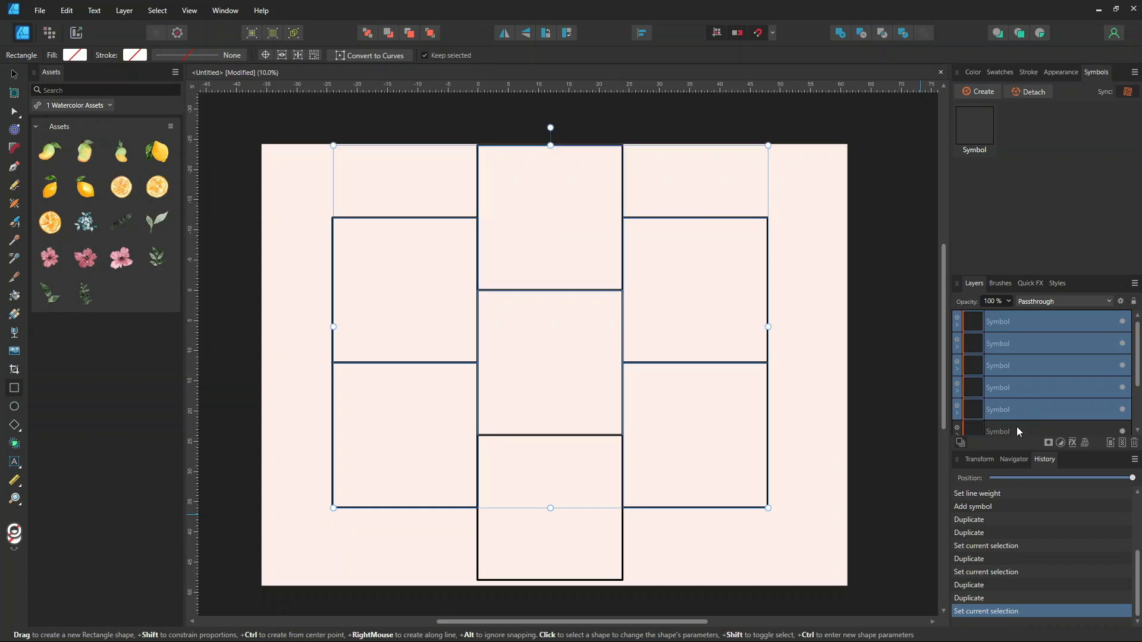
scroll(1121, 380, "down", 1)
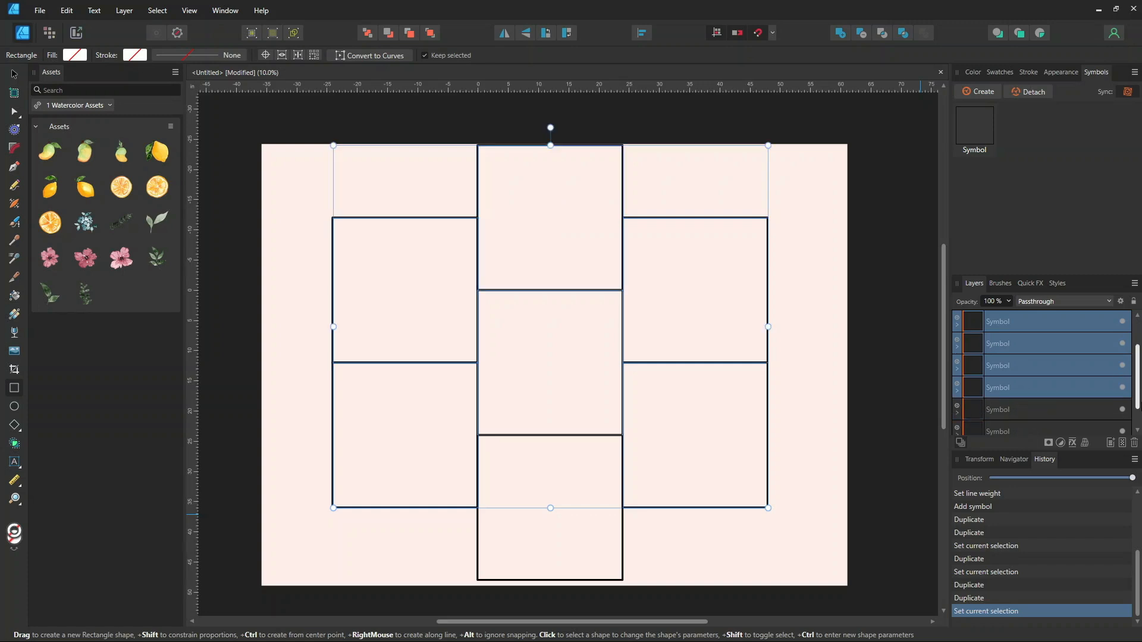
left_click(975, 409, "shift")
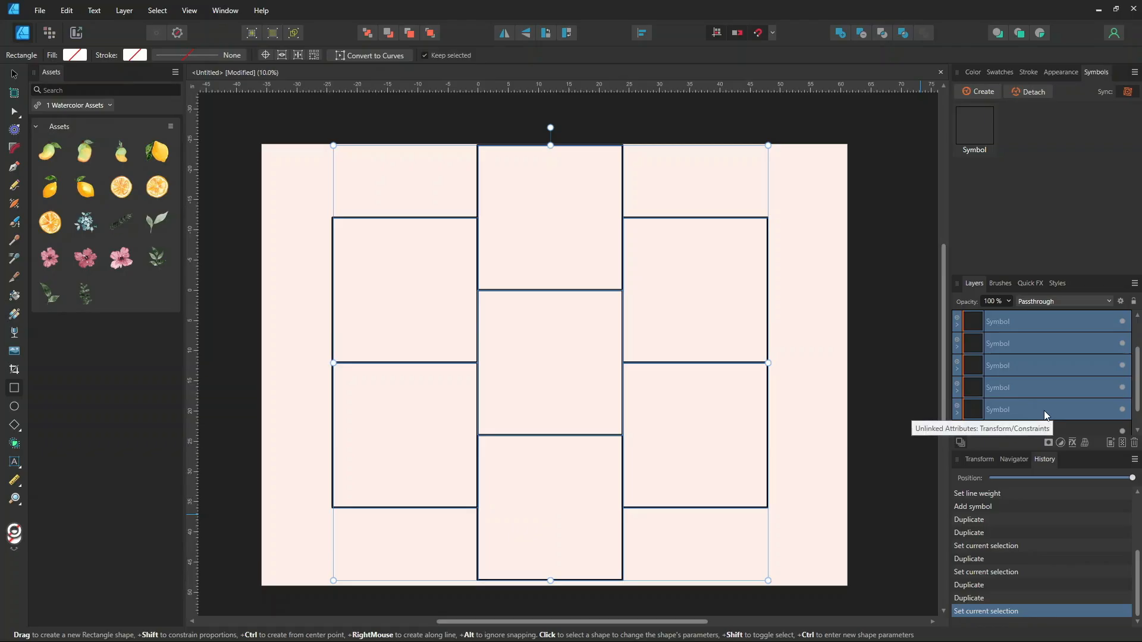
key("ctrl+g")
Move the group of surrounding copies beneath the center symbol in the layer order and rename it "Additional Repeats"
left_click_drag(1008, 319, 1014, 347)
double_click(995, 344)
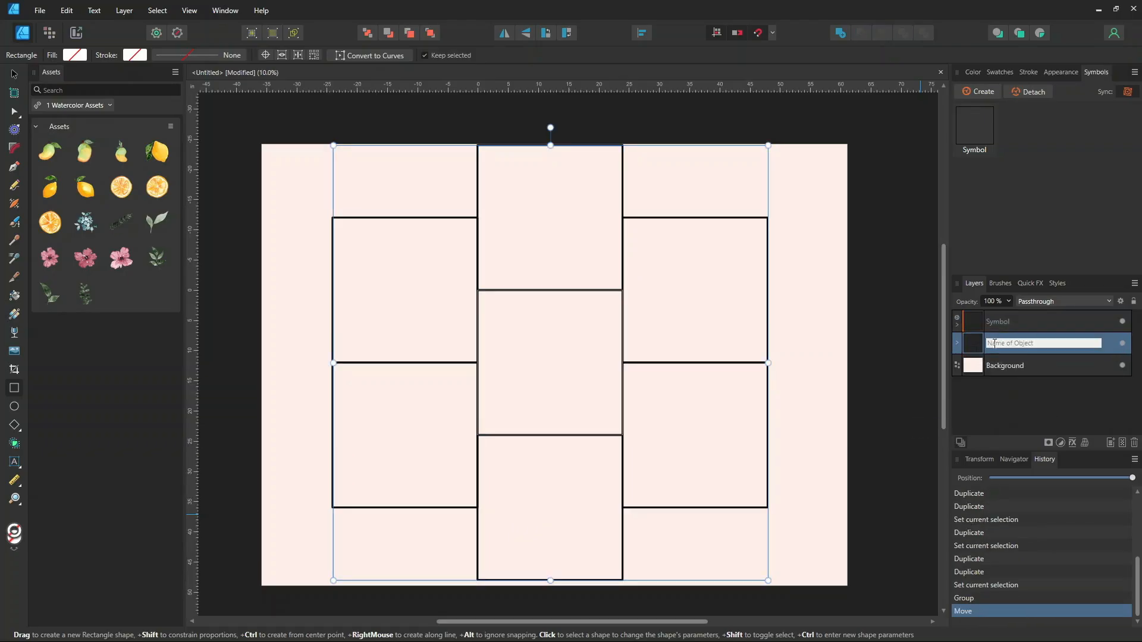
type("Additional Repe")
key("Return")
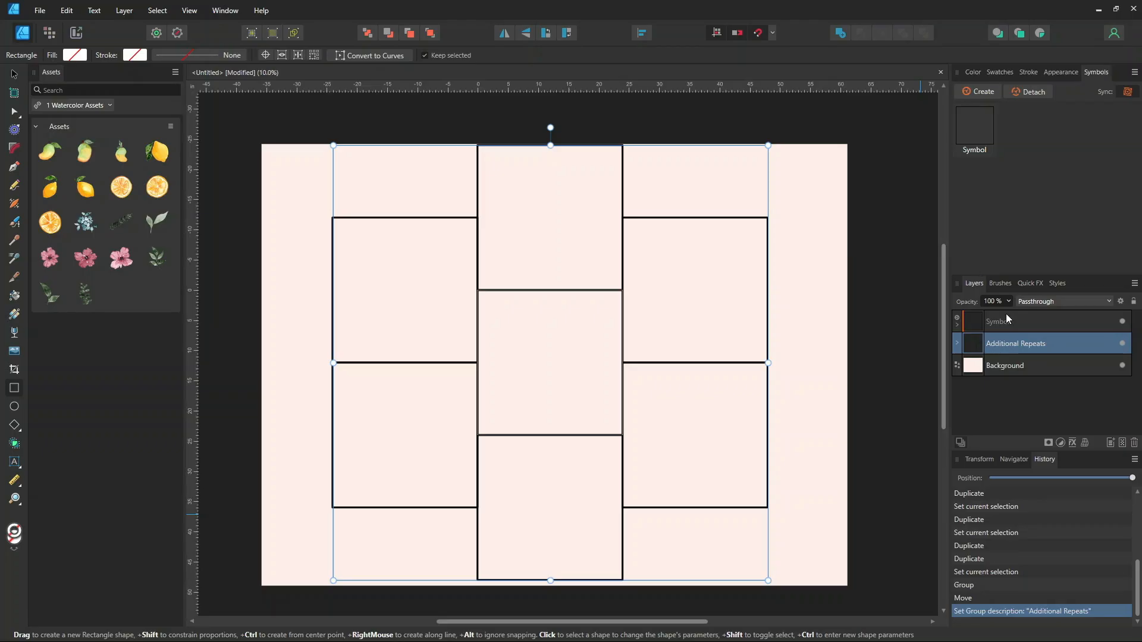
Rename the center symbol layer "Pattern"
left_click(999, 321)
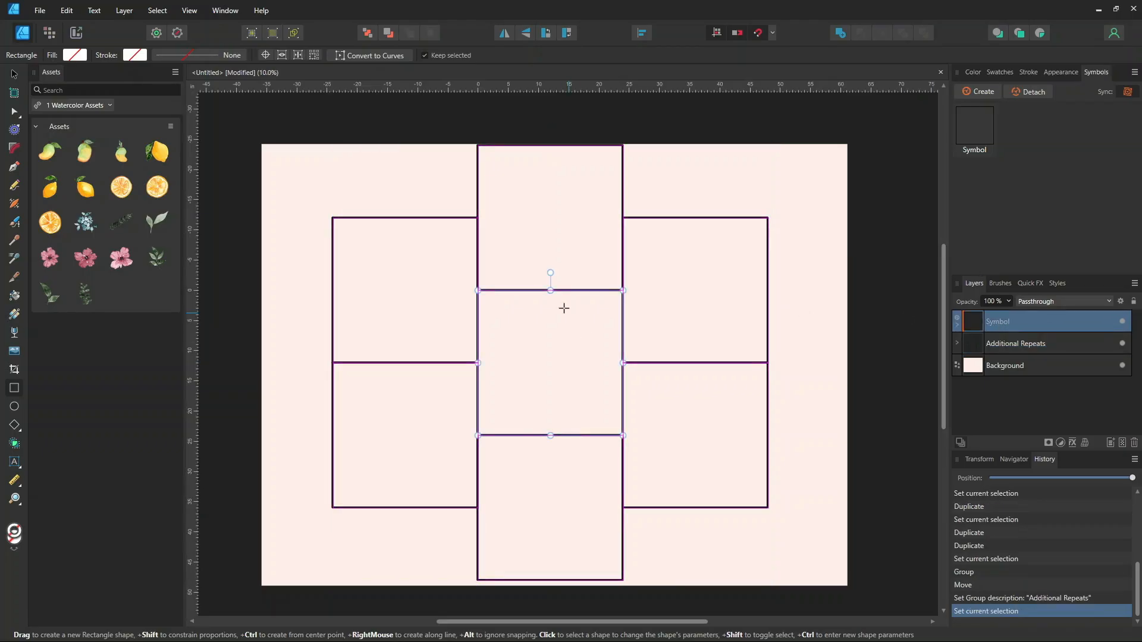
double_click(999, 321)
type("Pattern")
key("Return")
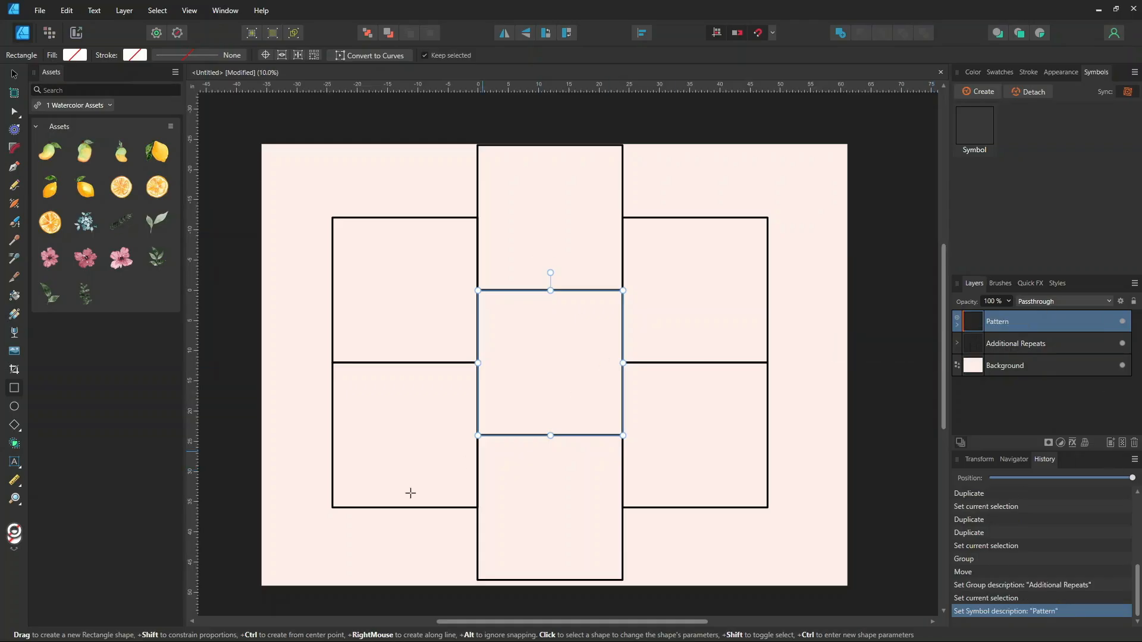
Extend the Background rectangle upward and downward past the outermost repeat squares
left_click_drag(944, 262, 946, 271)
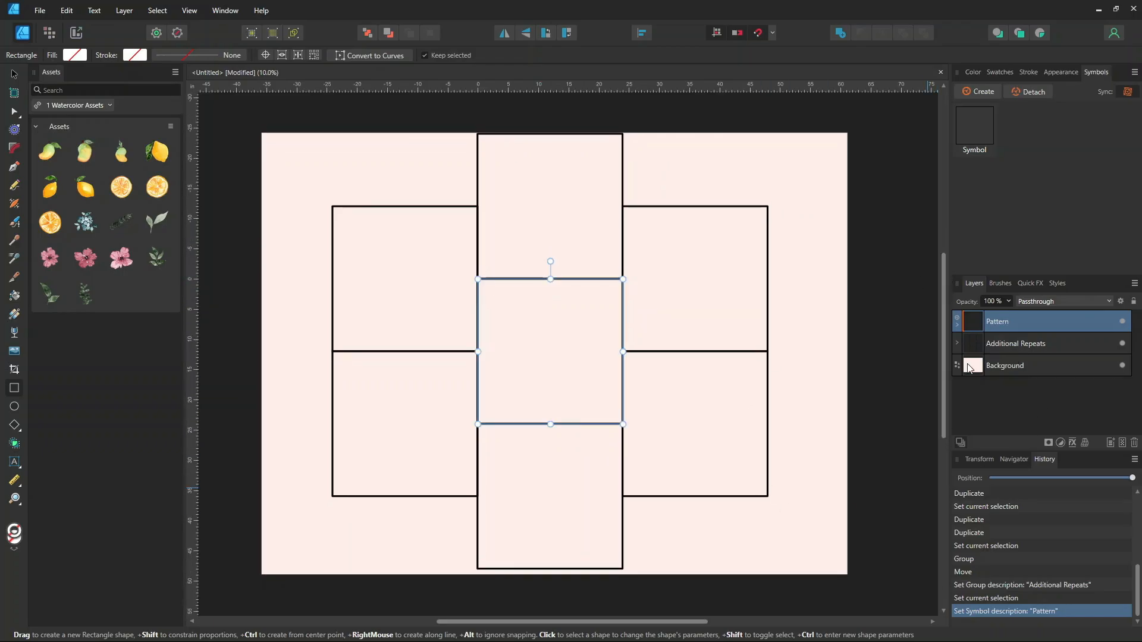
left_click(991, 367)
left_click_drag(554, 133, 554, 113)
left_click_drag(571, 572, 571, 588)
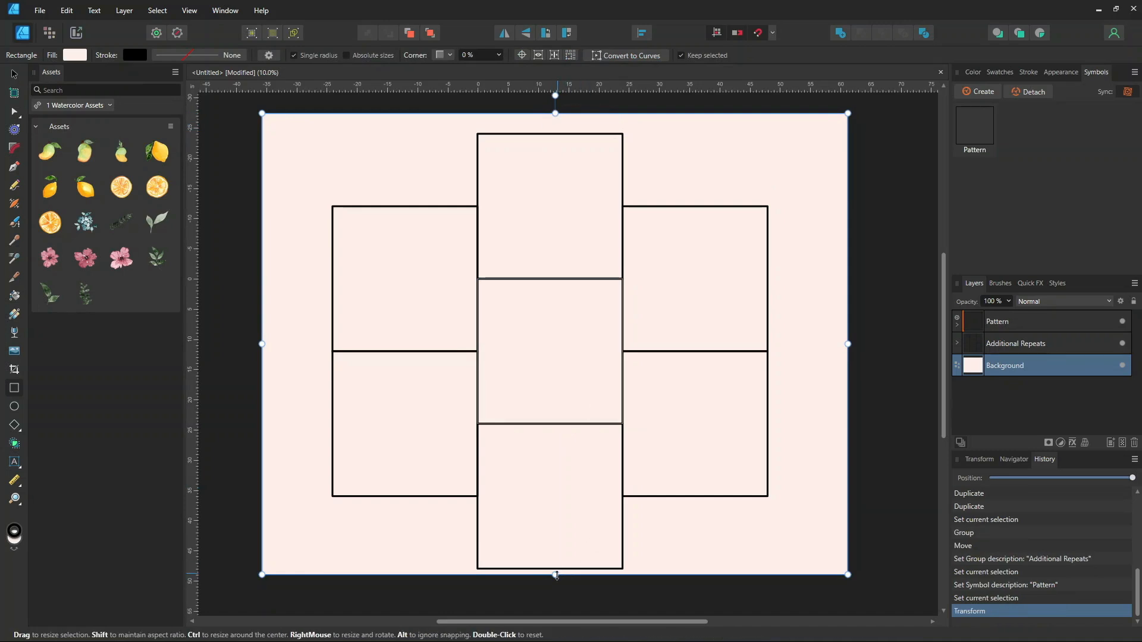
Clear the selection and paste the copied watercolor floral bouquet into the document
left_click(1007, 320)
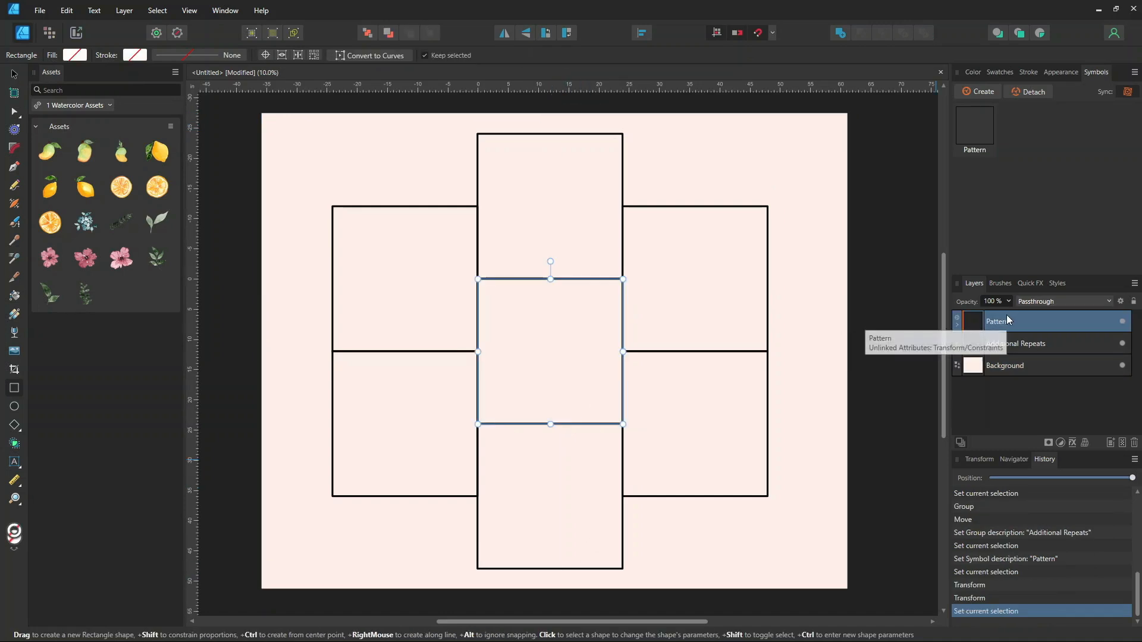
left_click(550, 229)
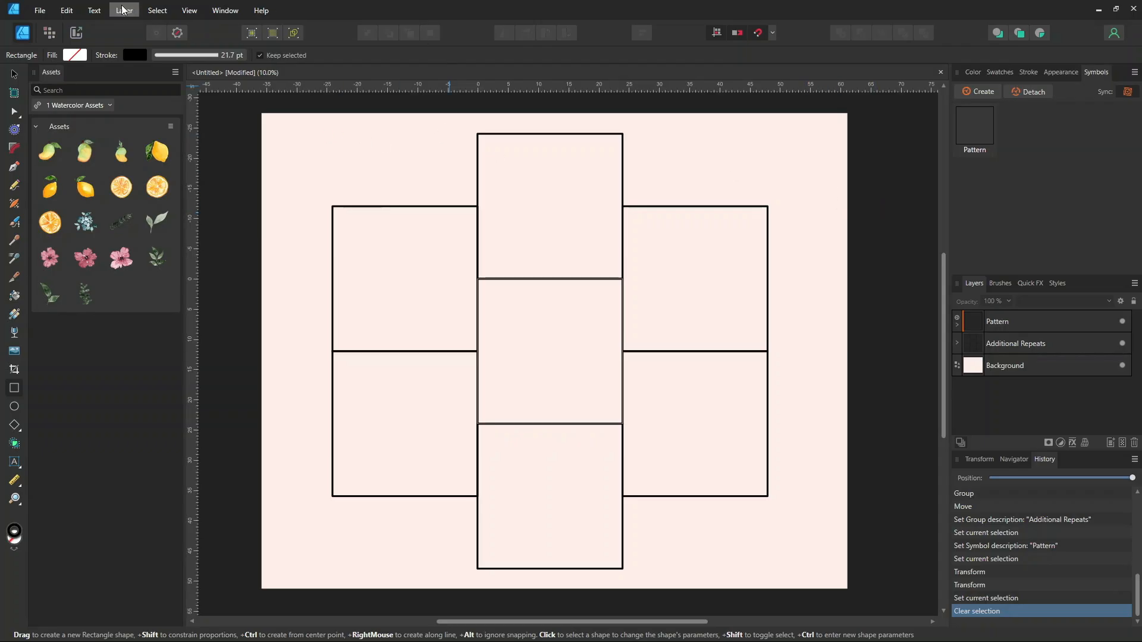
left_click(66, 10)
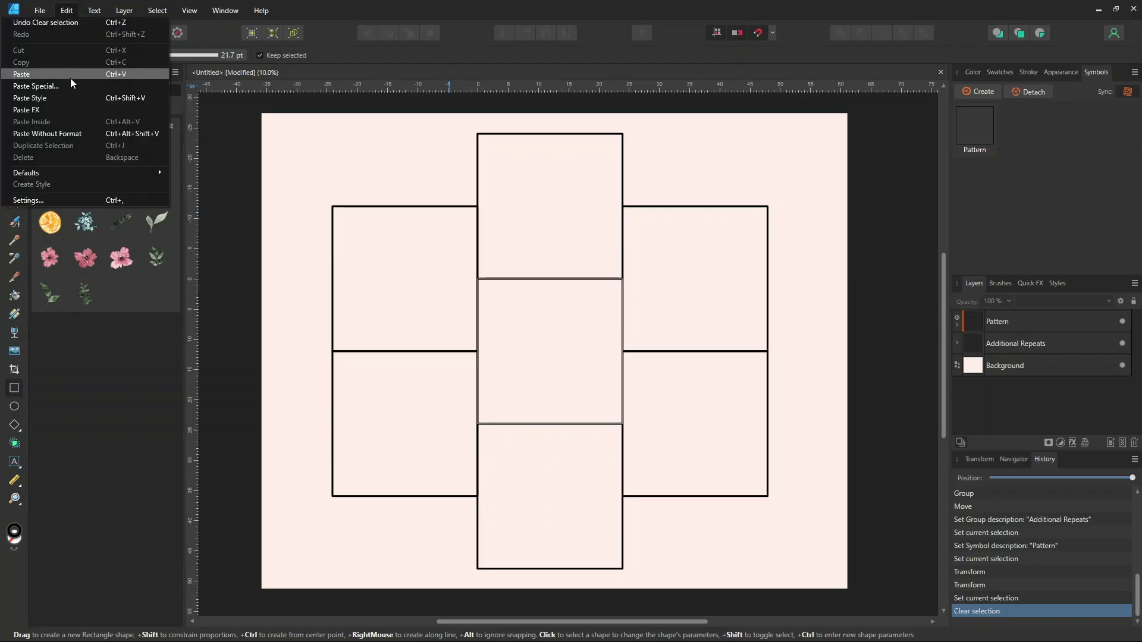
left_click(70, 73)
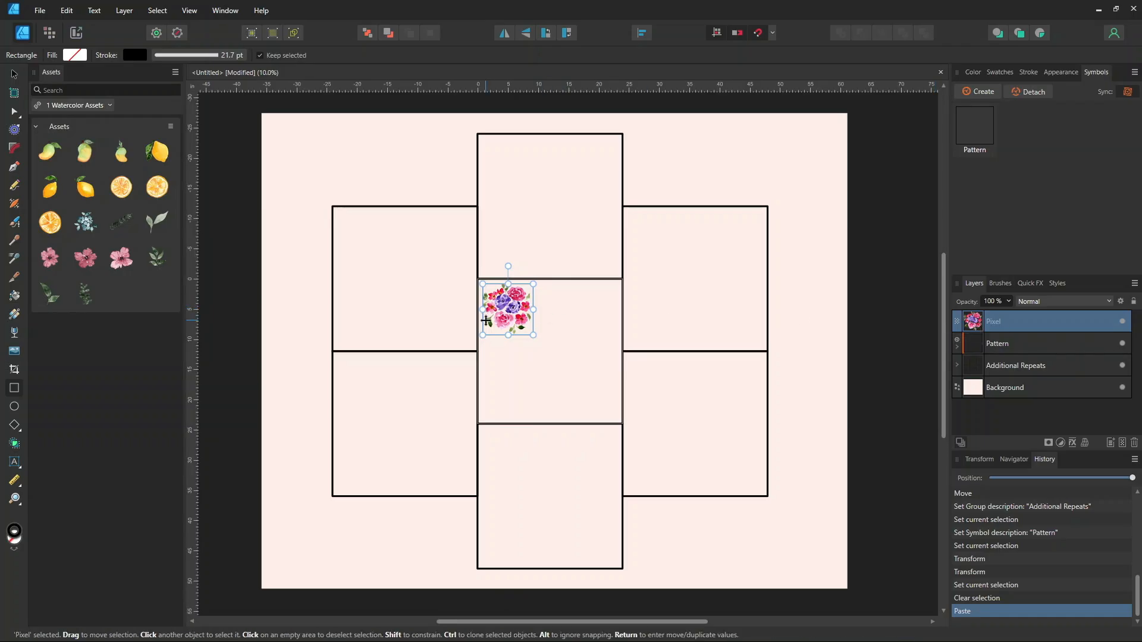
Enlarge the pasted bouquet proportionally from its lower corner to nearly half the width of the page square
left_click(13, 74)
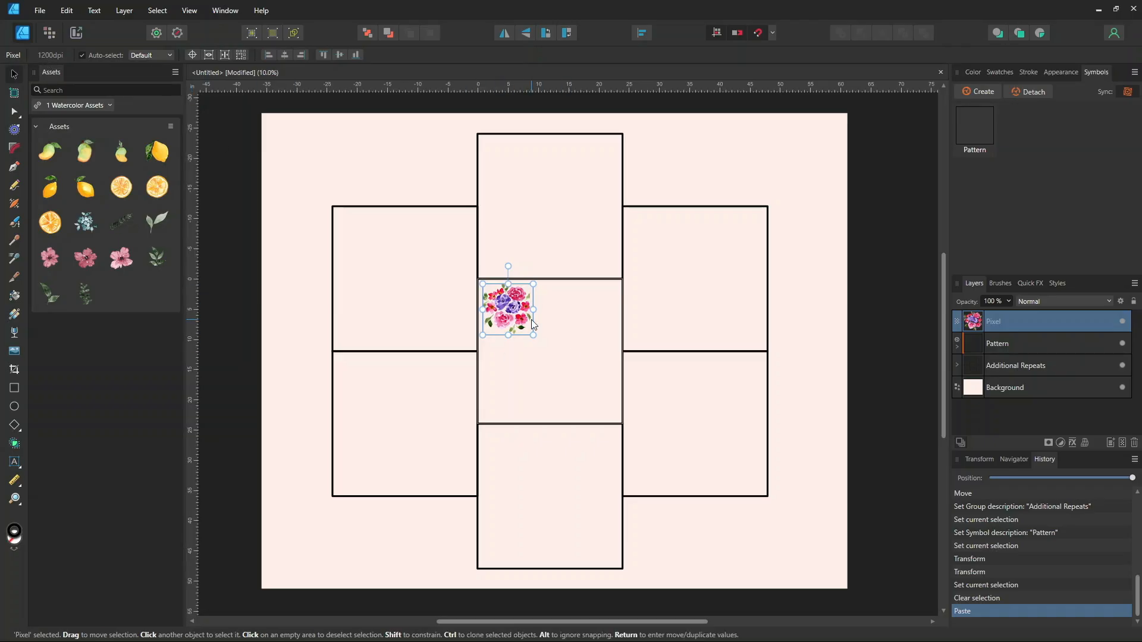
scroll(531, 324, "up", 4)
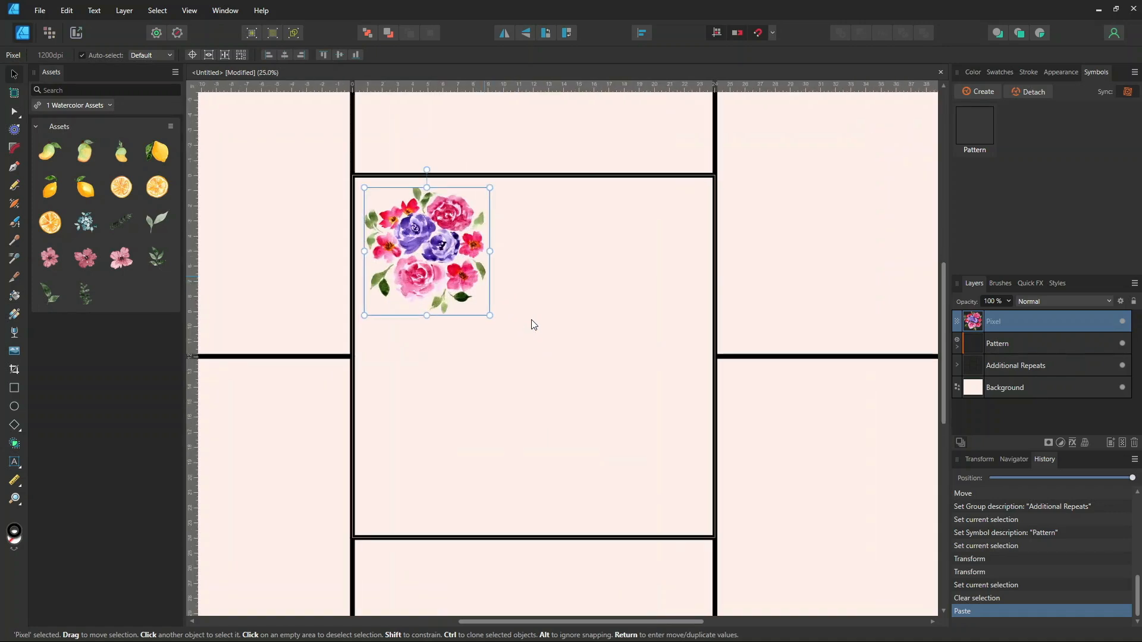
scroll(534, 324, "up", 2)
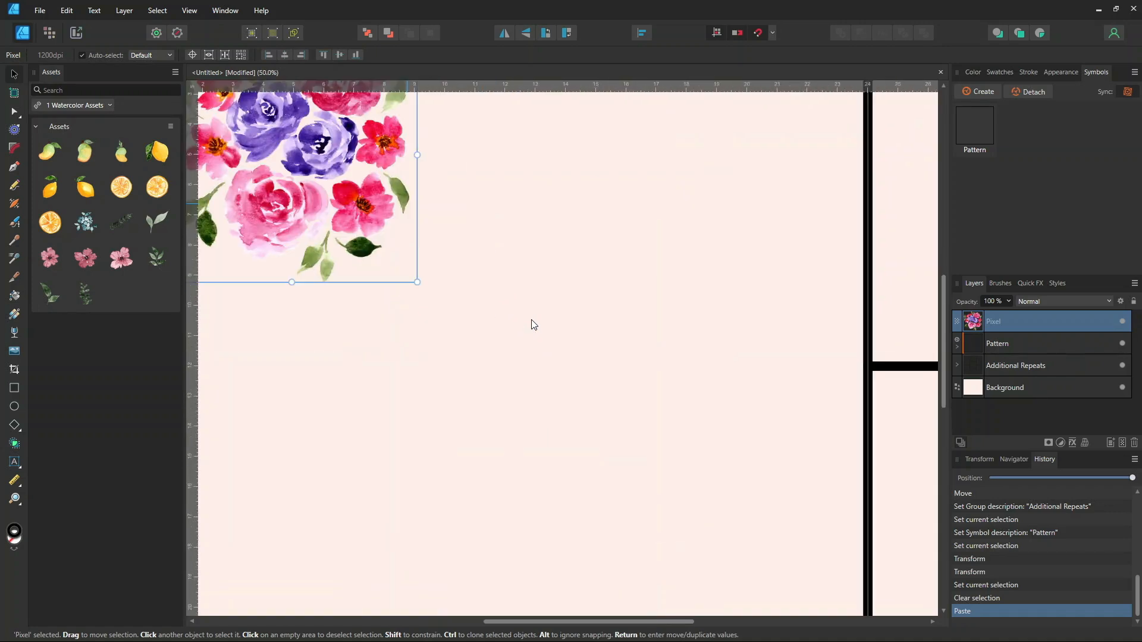
scroll(534, 324, "down", 3)
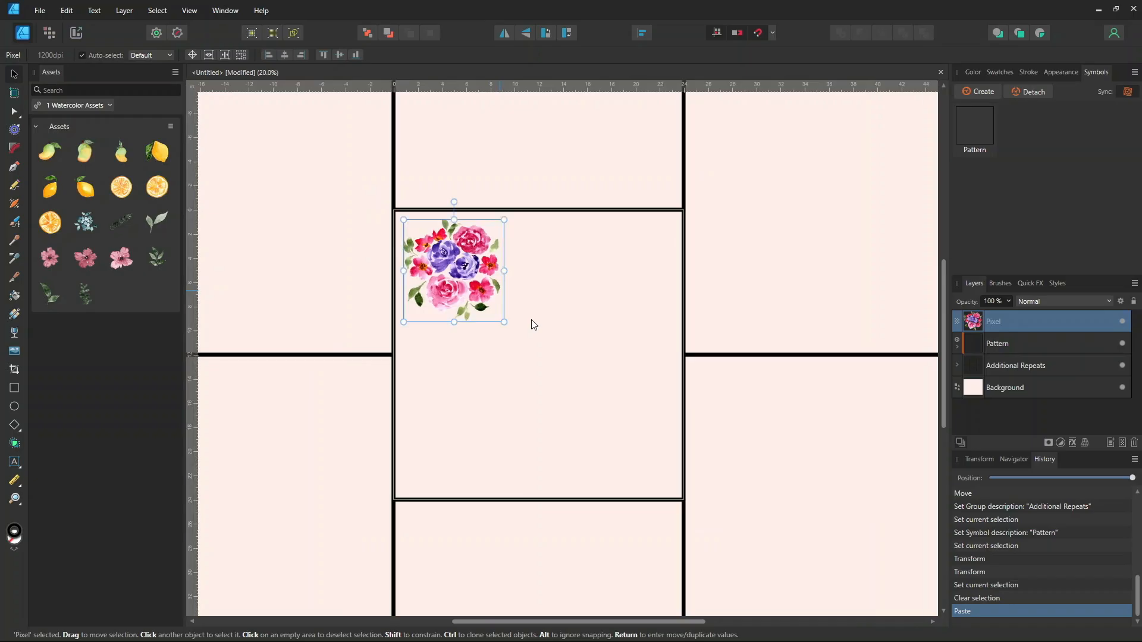
left_click_drag(504, 321, 544, 358)
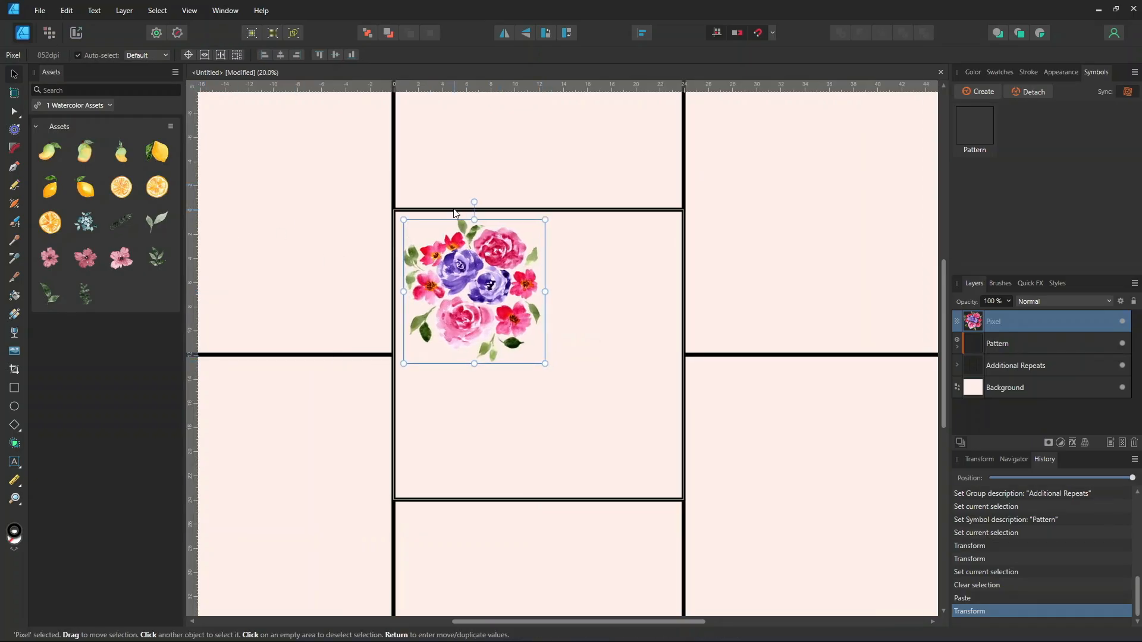
Check the enlarged bouquet's detail up close and create a new symbol from it
scroll(505, 297, "up", 4)
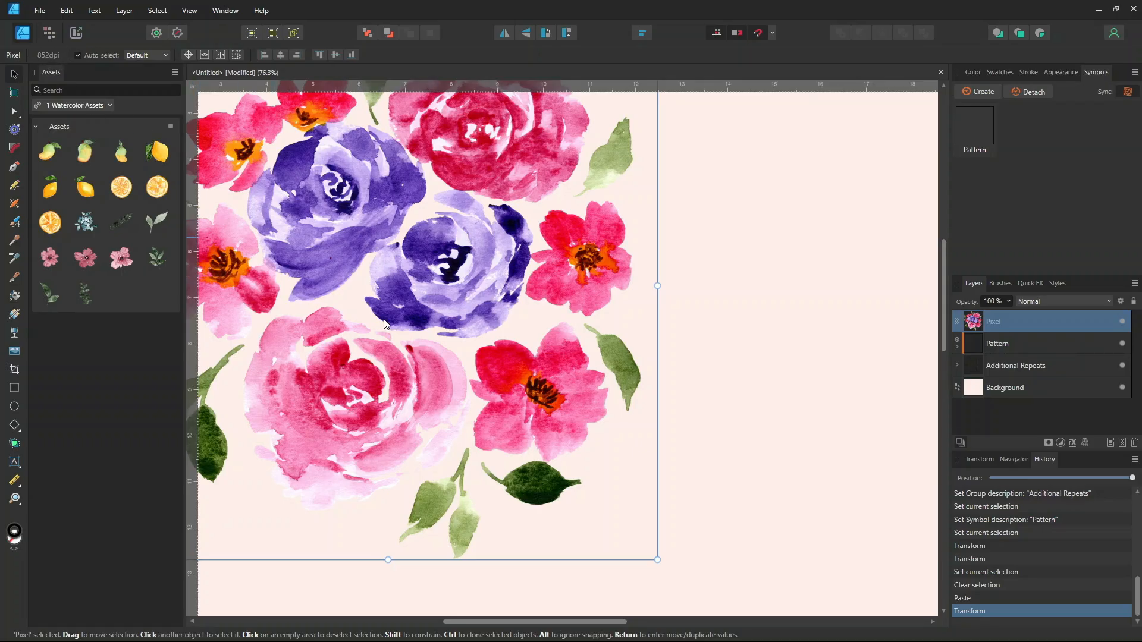
scroll(529, 271, "up", 3)
scroll(433, 287, "down", 5)
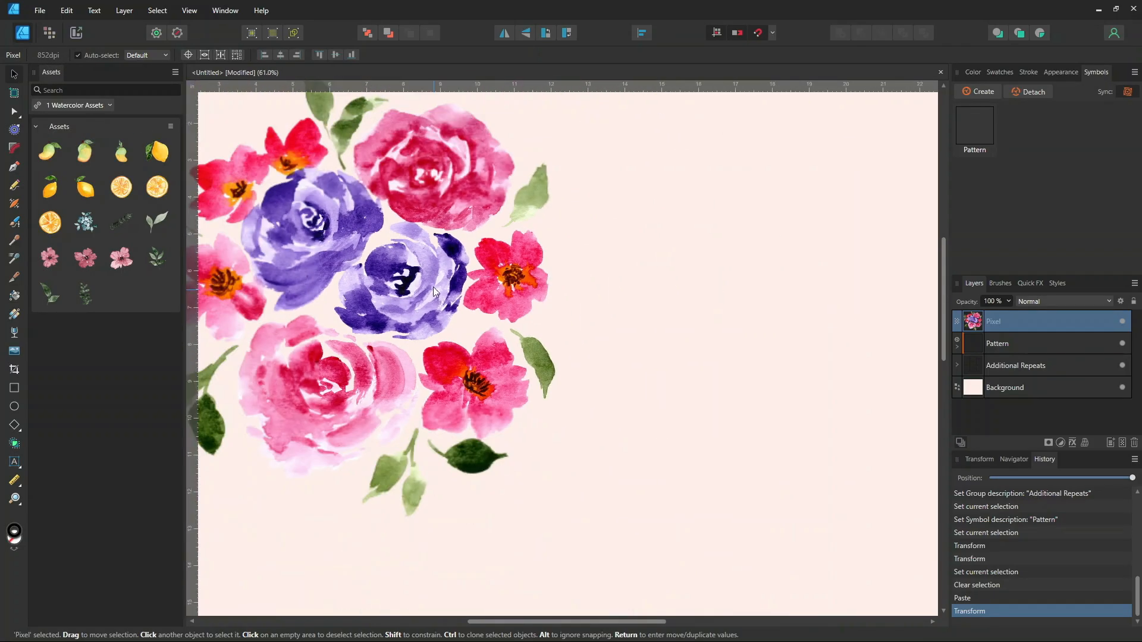
left_click_drag(658, 621, 623, 619)
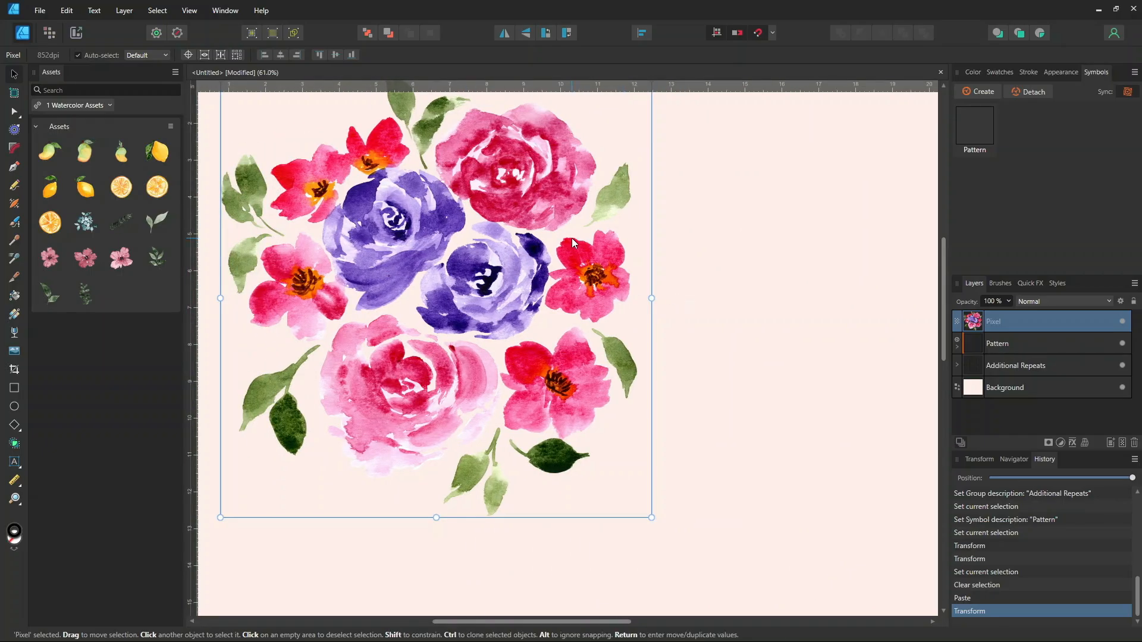
scroll(570, 223, "down", 3)
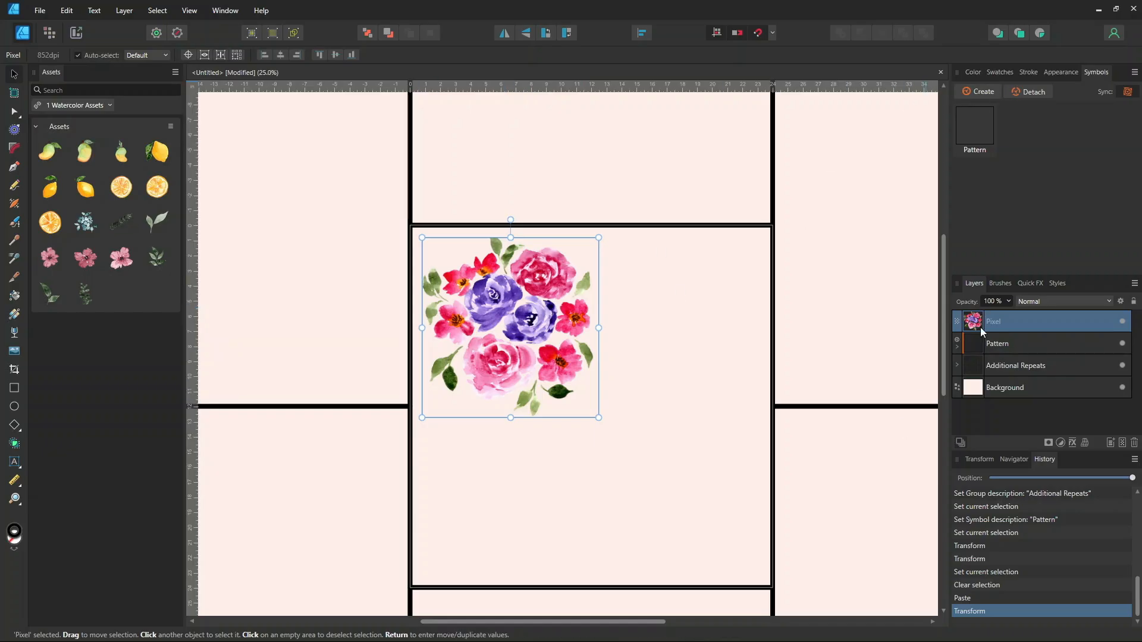
left_click(979, 91)
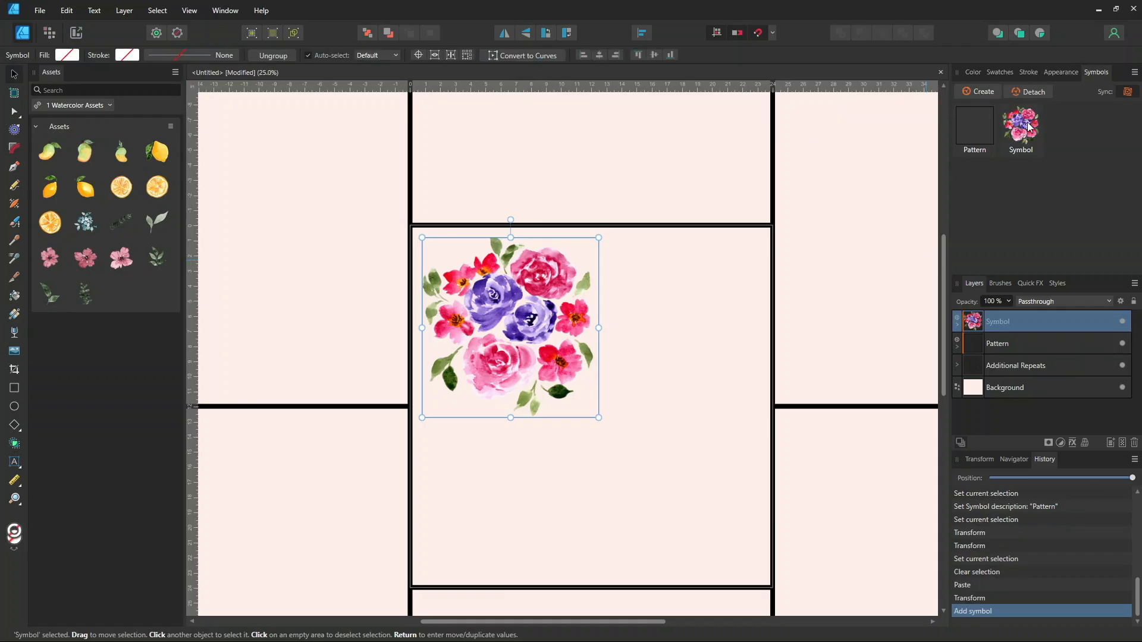
Duplicate the bouquet symbol beside the original, flip the copy horizontally, shrink it and place it slightly lower
left_click_drag(516, 362, 661, 373)
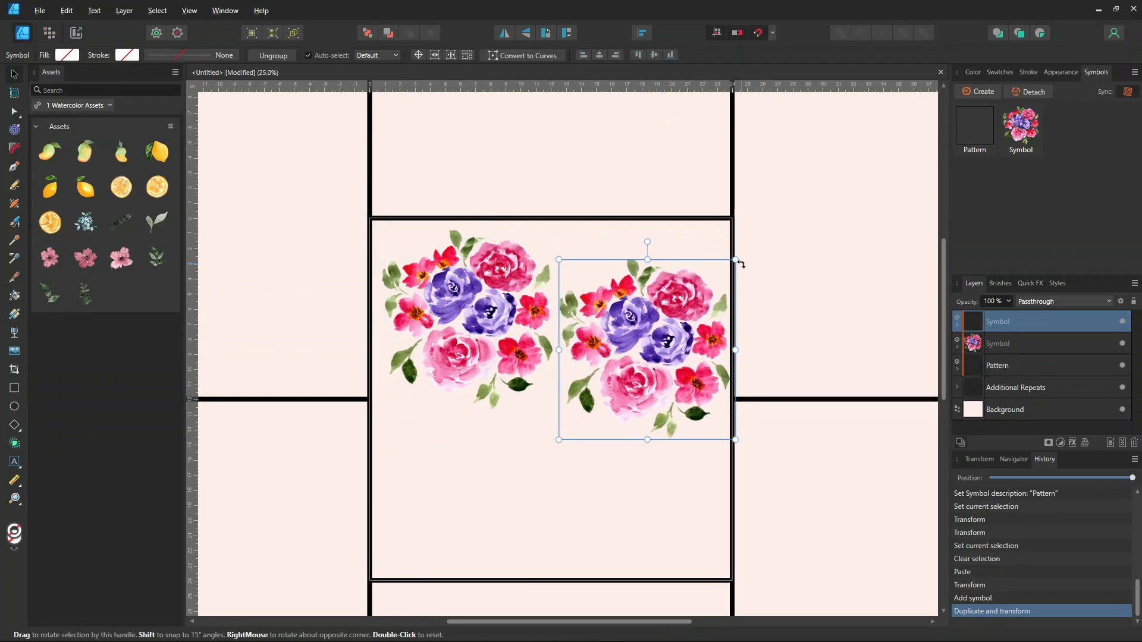
key("shift+h")
left_click_drag(736, 260, 693, 303)
left_click_drag(635, 379, 666, 396)
Select both bouquet symbols and move them inside the Pattern symbol, above its Rectangle, so they repeat in every copy
left_click(1024, 346)
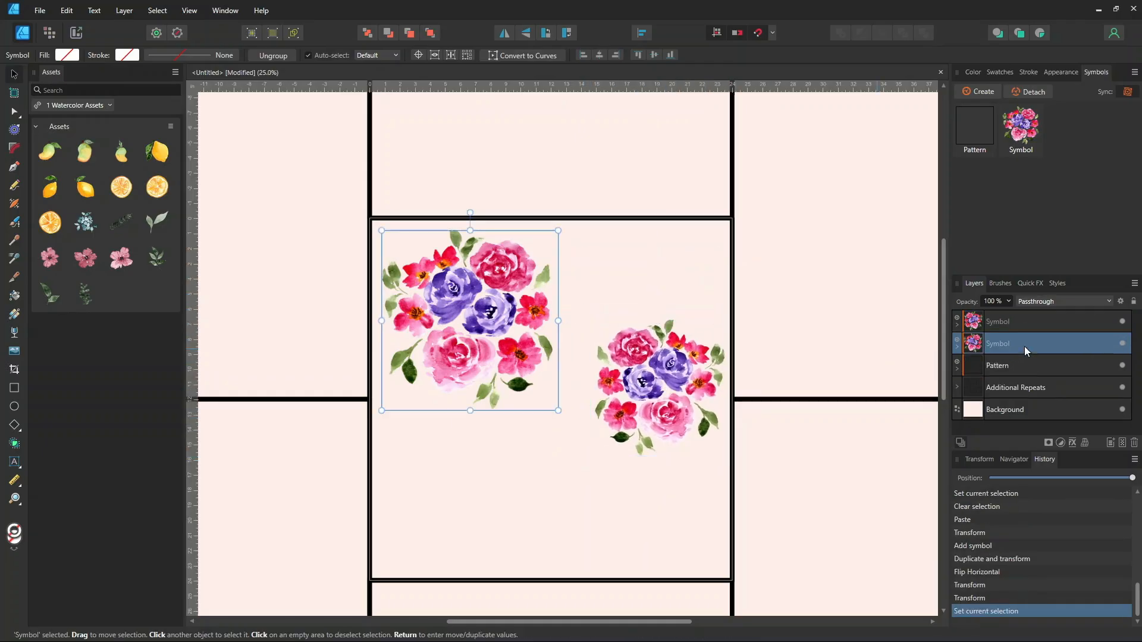
left_click(1014, 322, "shift")
left_click_drag(1019, 342, 1041, 382)
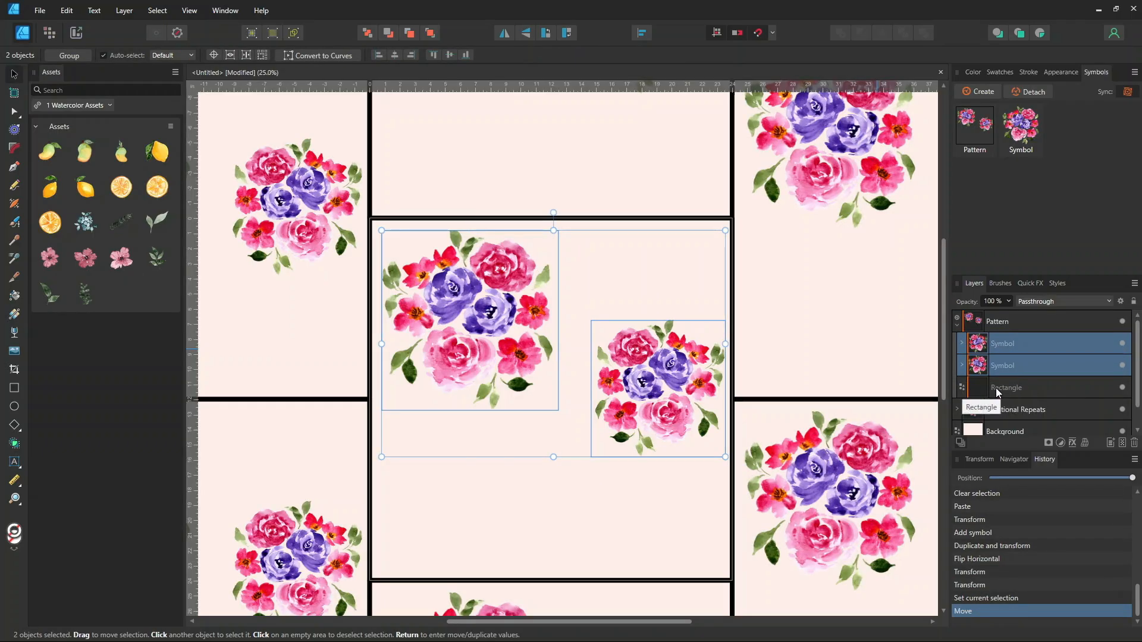
key("ctrl+minus")
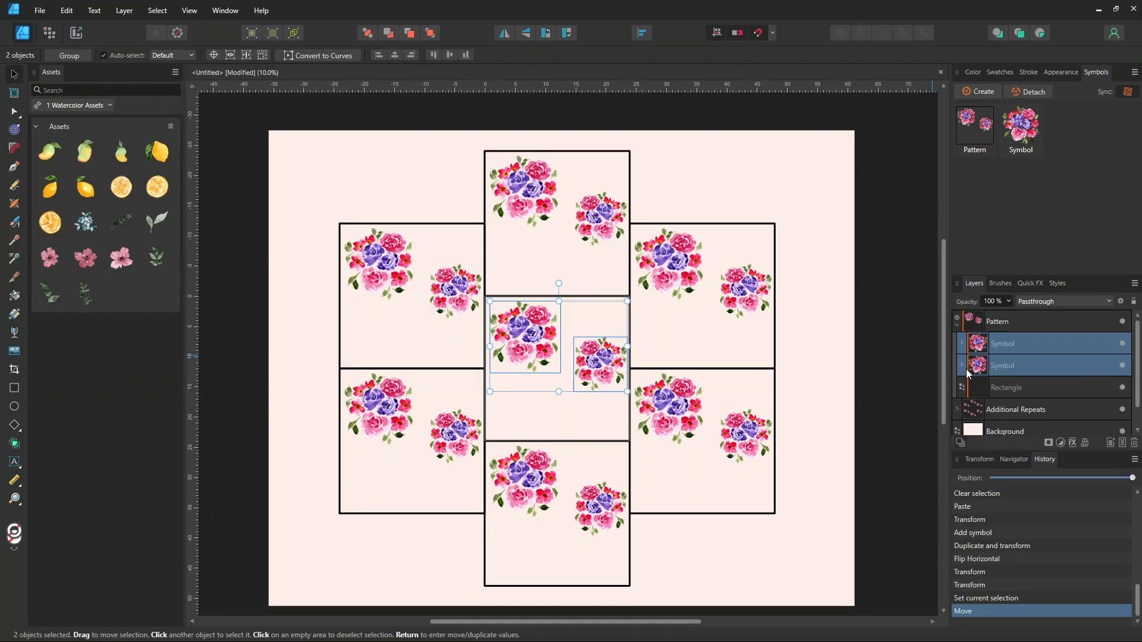
Duplicate the large bouquet into the empty lower part of the center square, scale the copy down and flip it vertically
left_click(993, 347)
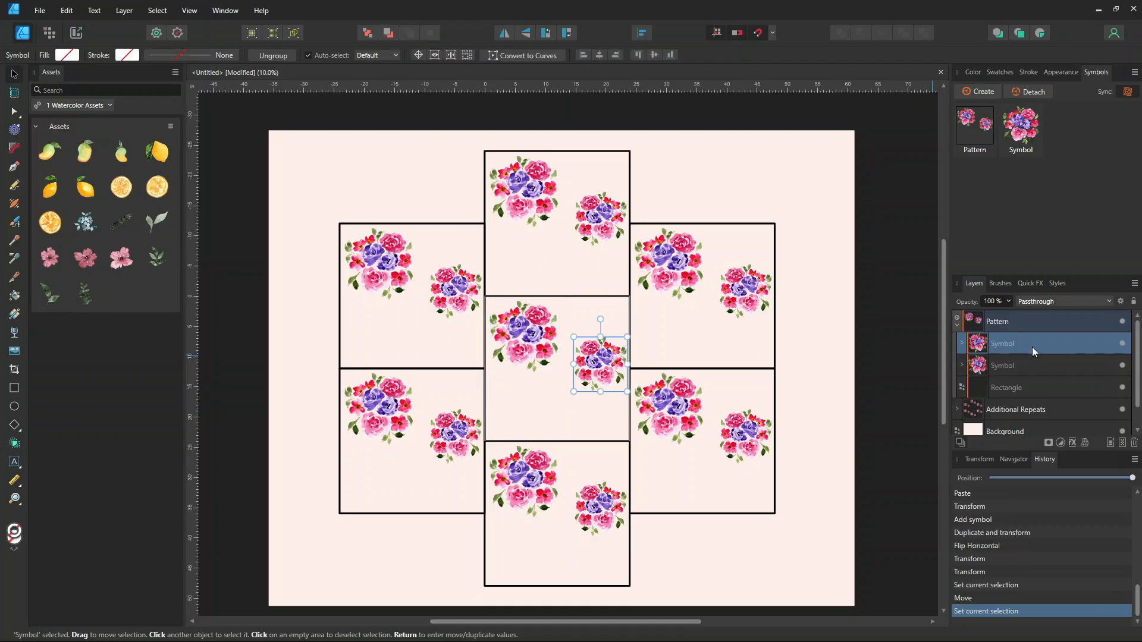
left_click(991, 369)
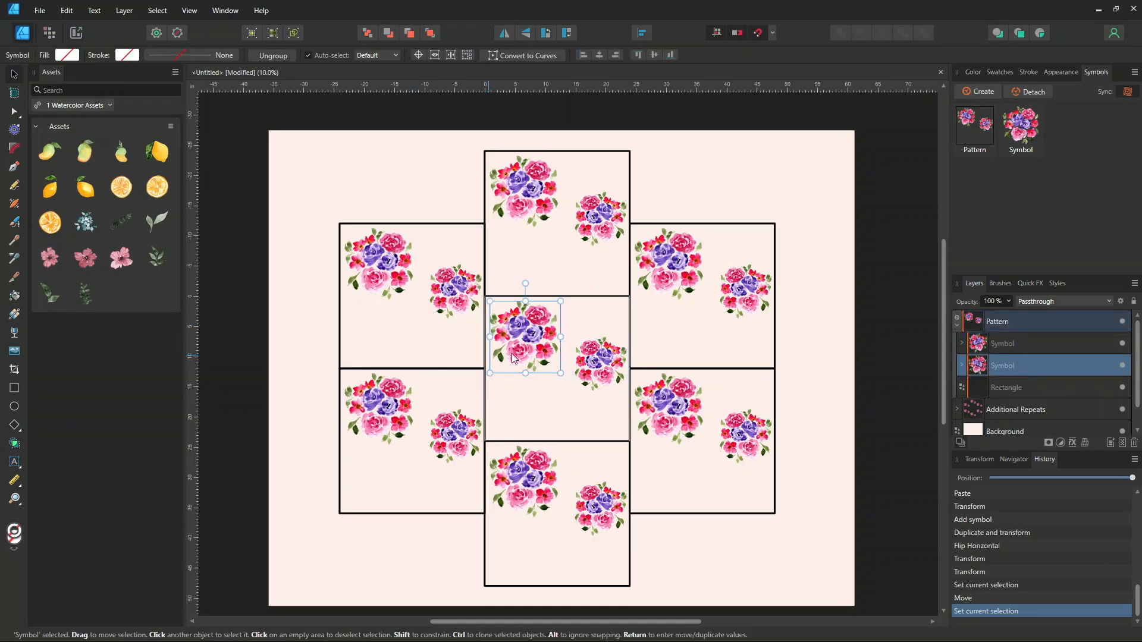
left_click_drag(522, 331, 550, 421)
key("shift+v")
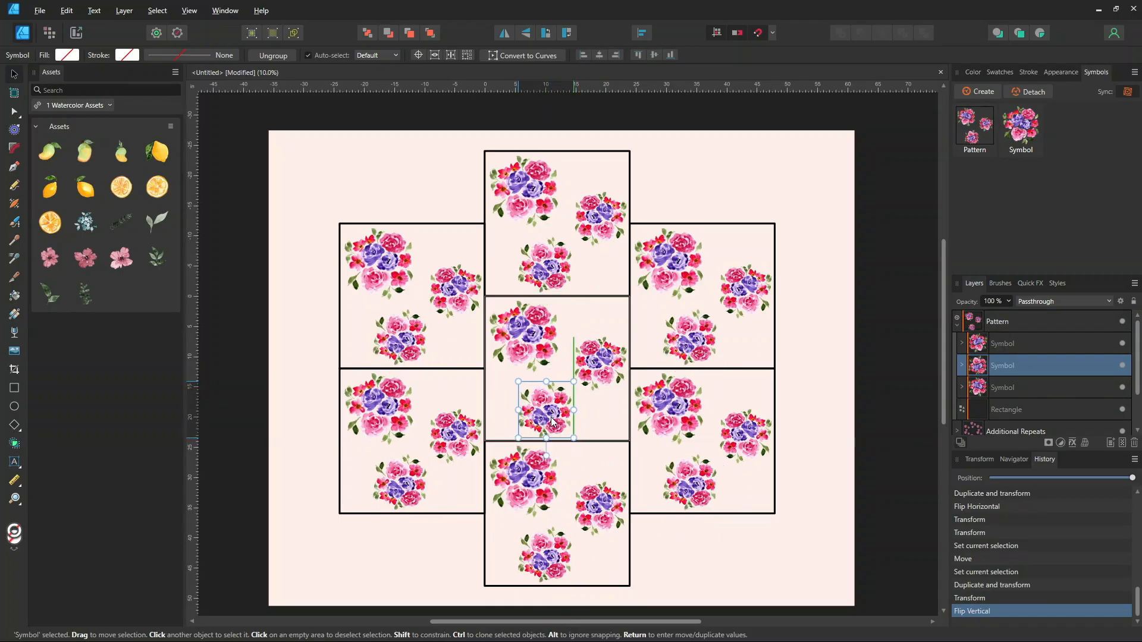
Nudge the three bouquets to even out their spacing, shifting the large one across the center square's left edge
left_click(616, 361)
left_click_drag(608, 359, 607, 352)
left_click_drag(545, 411, 549, 408)
left_click_drag(518, 343, 507, 344)
left_click_drag(606, 356, 605, 353)
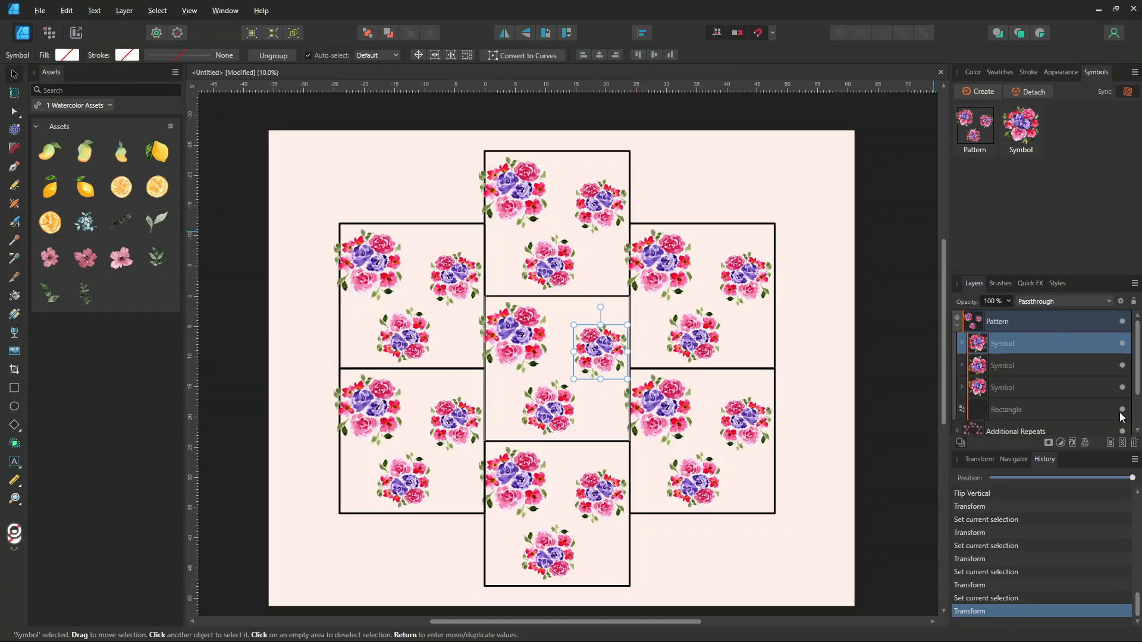
Hide the Rectangle inside the Pattern symbol so the square outlines disappear from every repeat
left_click(1045, 407)
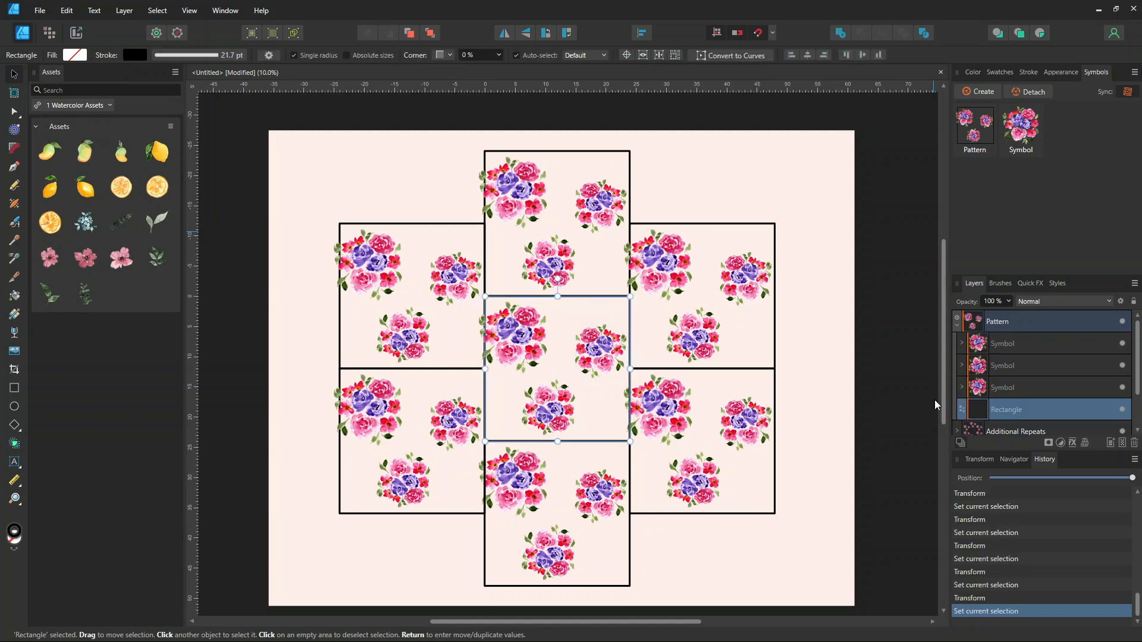
left_click(1122, 410)
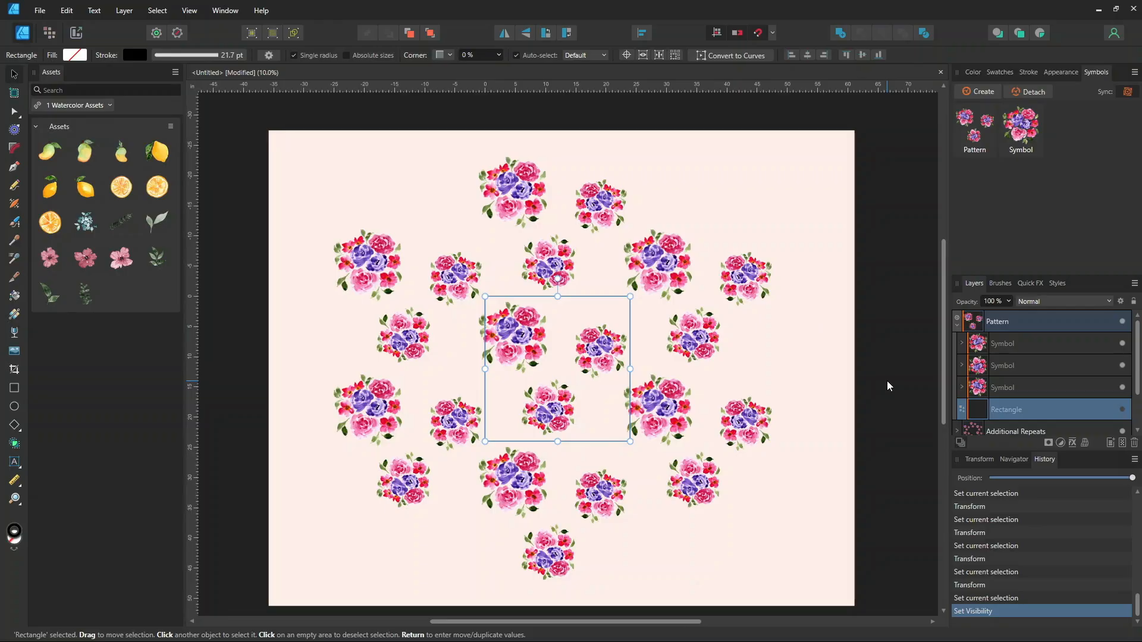
key("ctrl+plus")
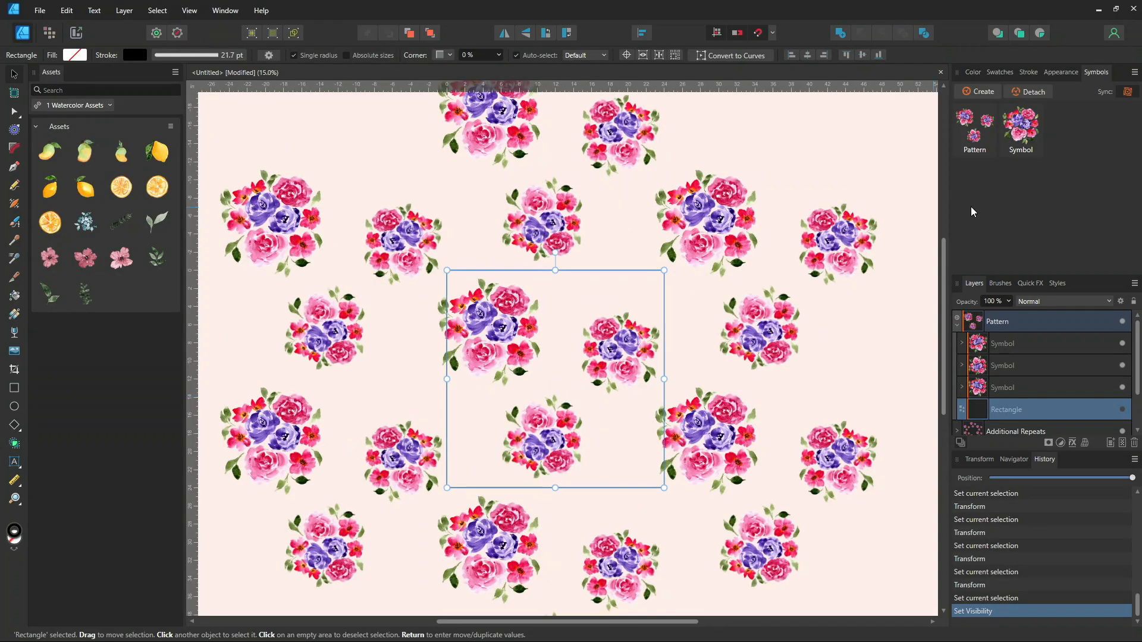
scroll(942, 285, "down", 2)
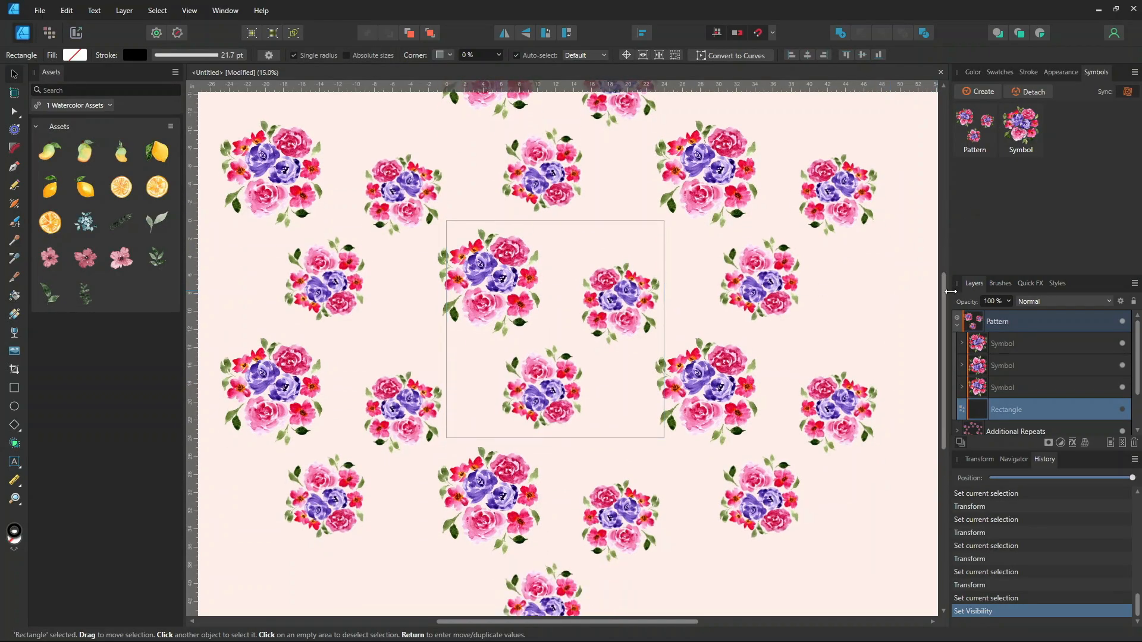
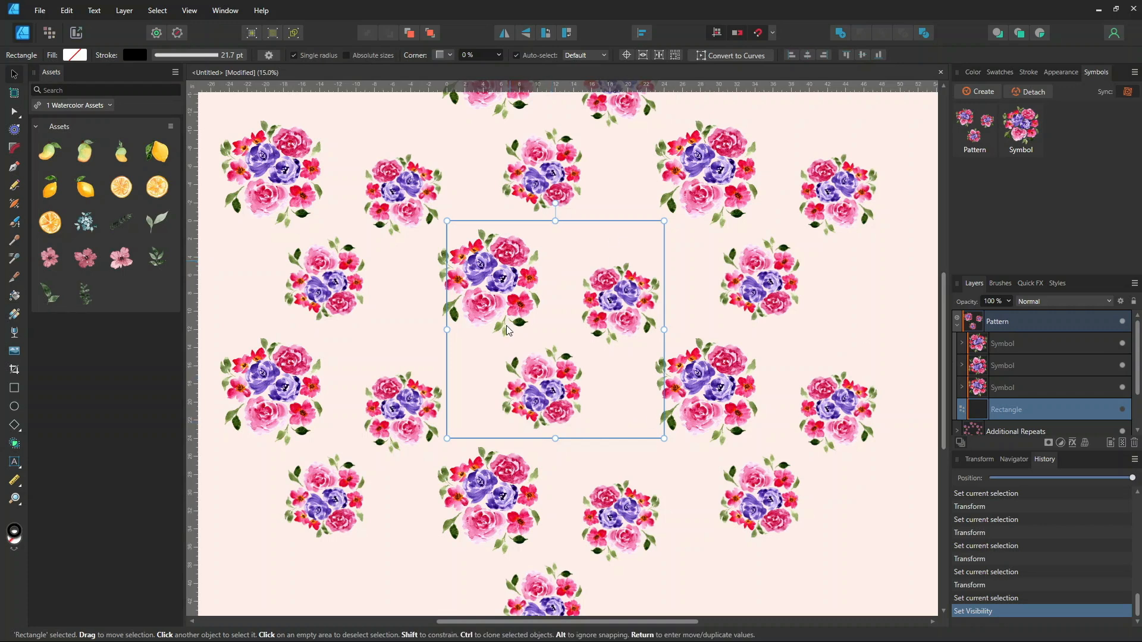
scroll(529, 310, "up", 3)
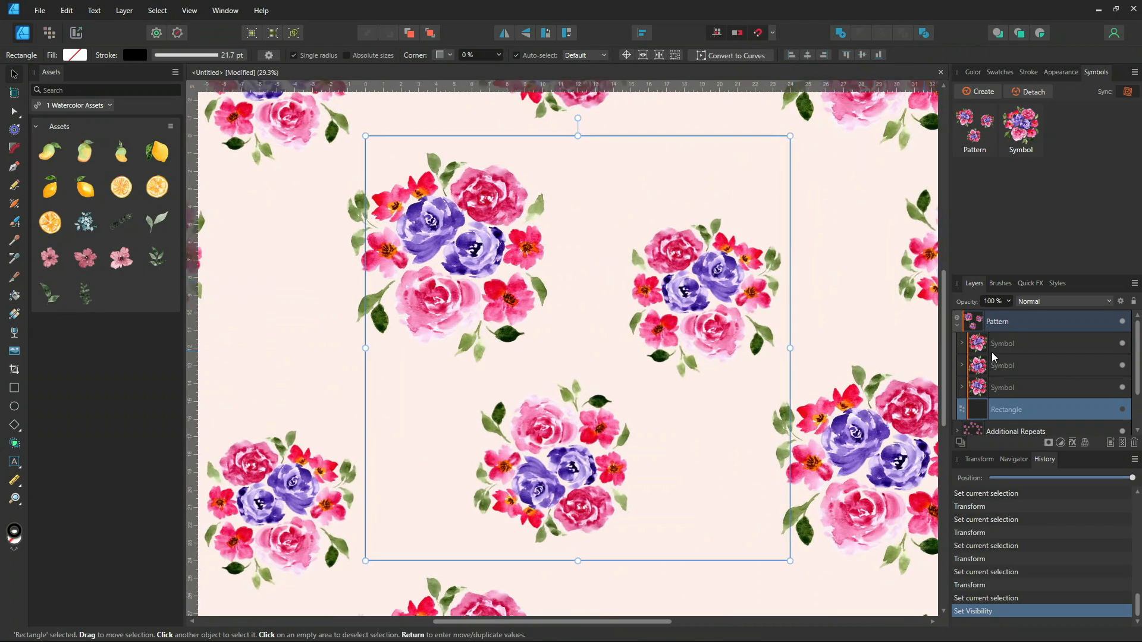
Expand the large bouquet's symbol inside Pattern and select its Pixel layer
left_click(982, 367)
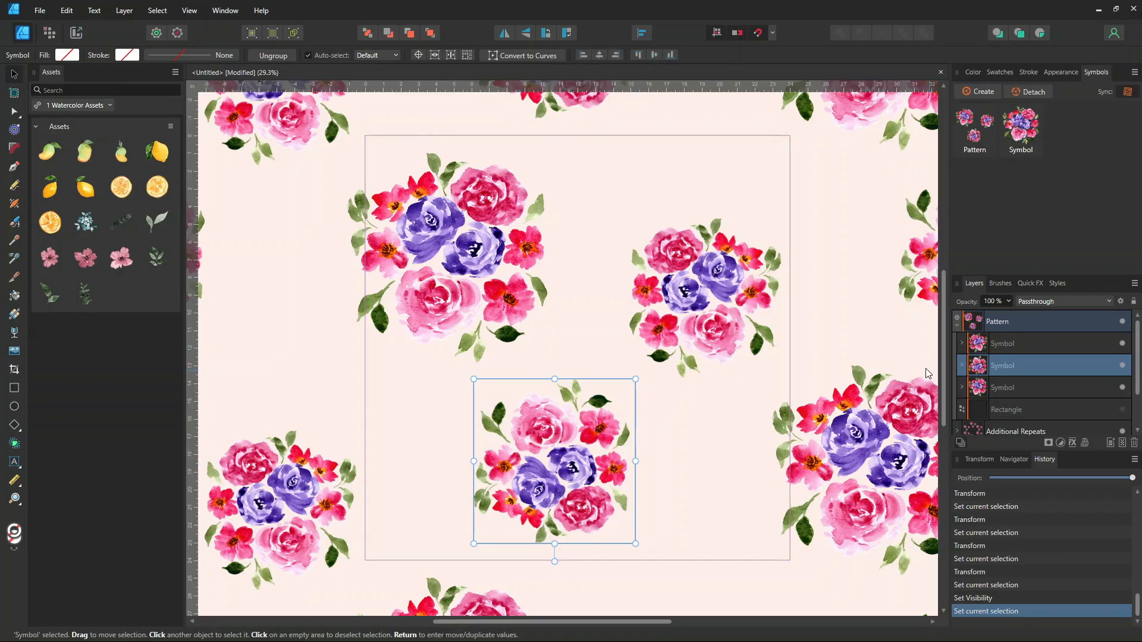
left_click(456, 237)
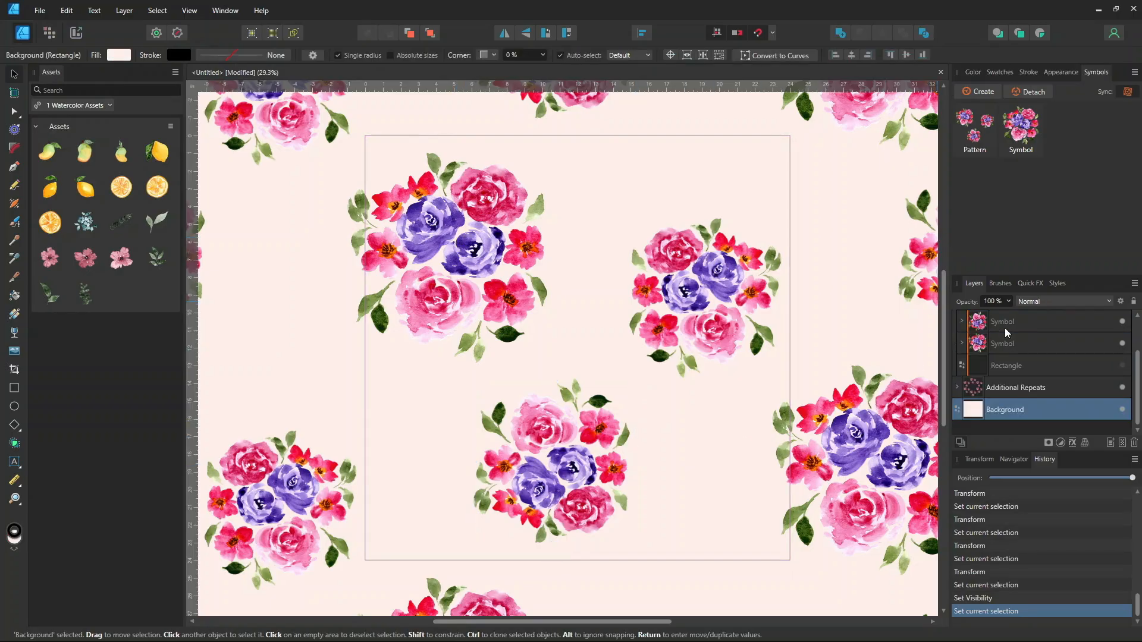
left_click(1015, 343)
left_click(961, 343)
left_click(1058, 365)
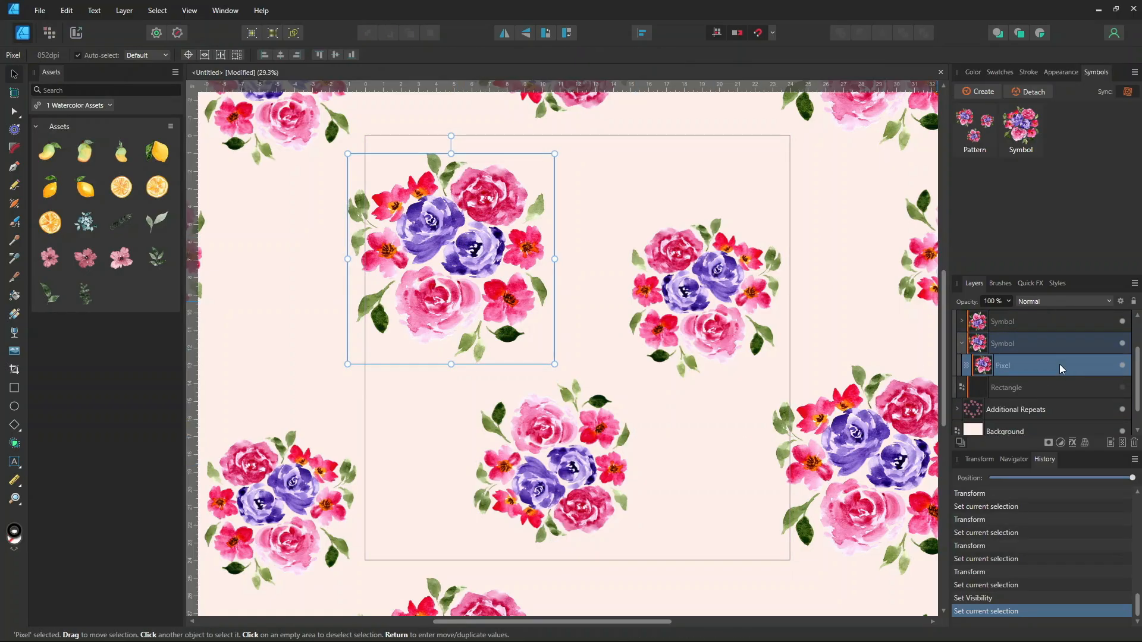
Outline the large bouquet's two purple roses with a freehand pixel selection and copy them onto a new layer
key("ctrl+plus")
key("ctrl+plus")
left_click_drag(464, 250, 690, 459)
left_click(48, 33)
left_click(13, 167)
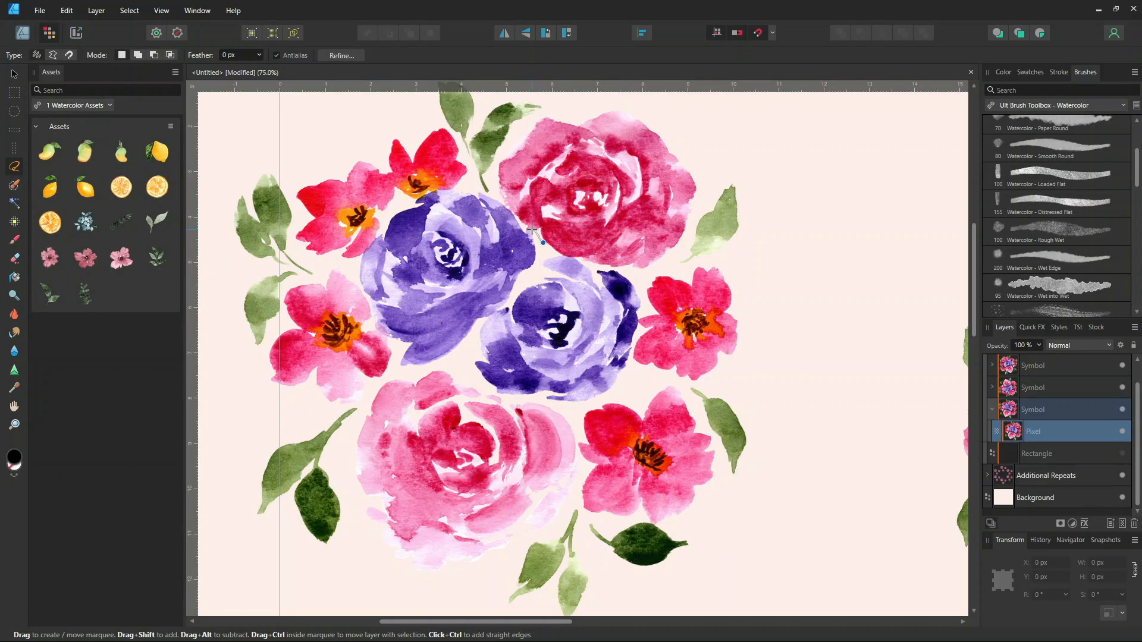
left_click_drag(498, 198, 389, 214)
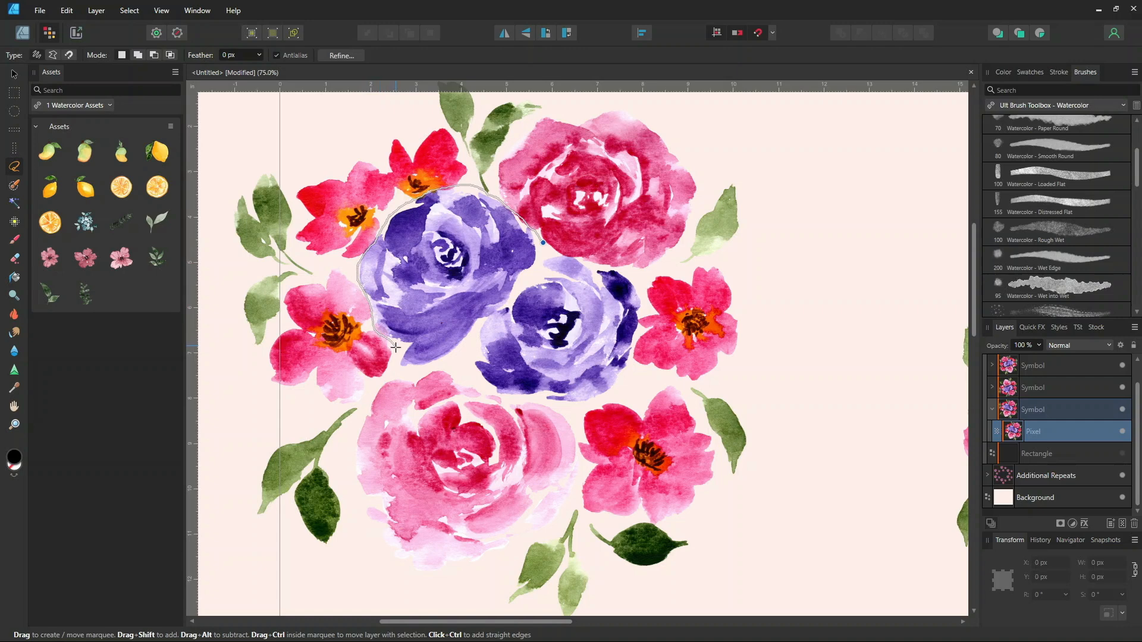
mouse_move(397, 367)
left_mouse_down()
mouse_move(455, 367)
mouse_move(501, 397)
mouse_move(576, 406)
mouse_move(630, 370)
left_mouse_up()
mouse_move(639, 322)
left_mouse_down()
mouse_move(642, 288)
mouse_move(629, 268)
mouse_move(549, 255)
mouse_move(543, 241)
left_mouse_up()
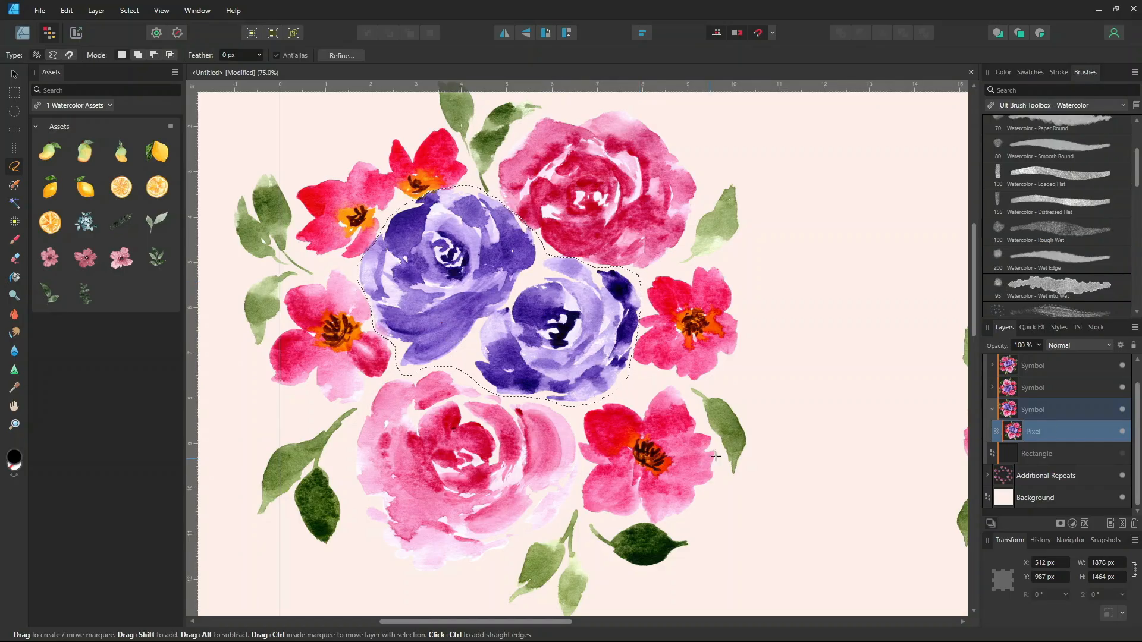
key("ctrl+j")
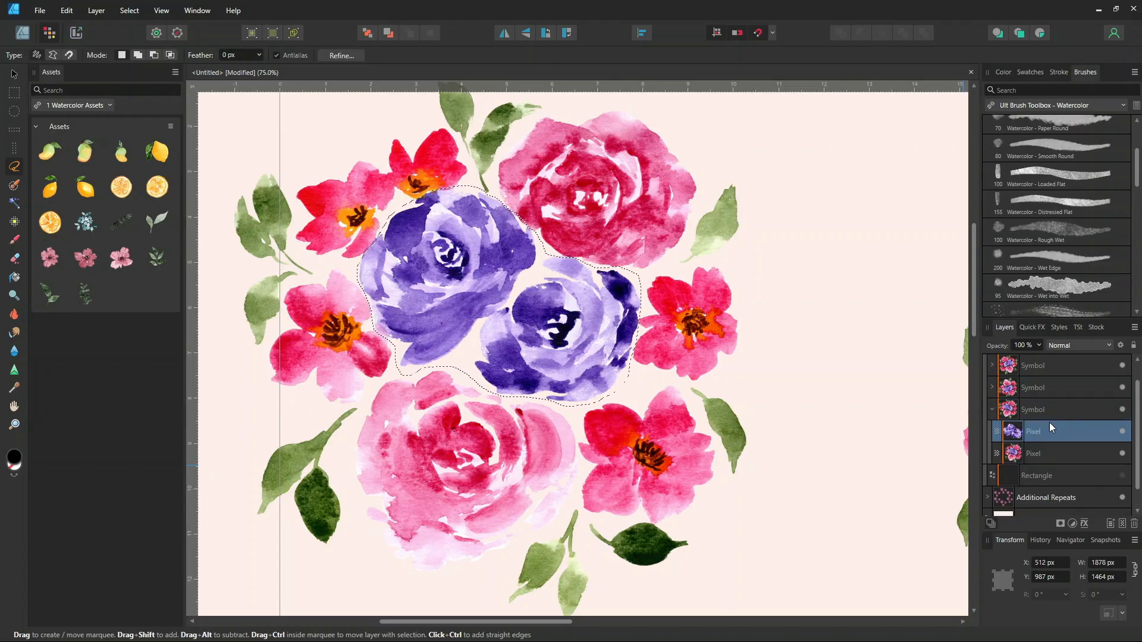
Move the copied roses layer out of the bouquet symbol to the top of the Pattern symbol and clear the pixel selection
scroll(1059, 416, "up", 1)
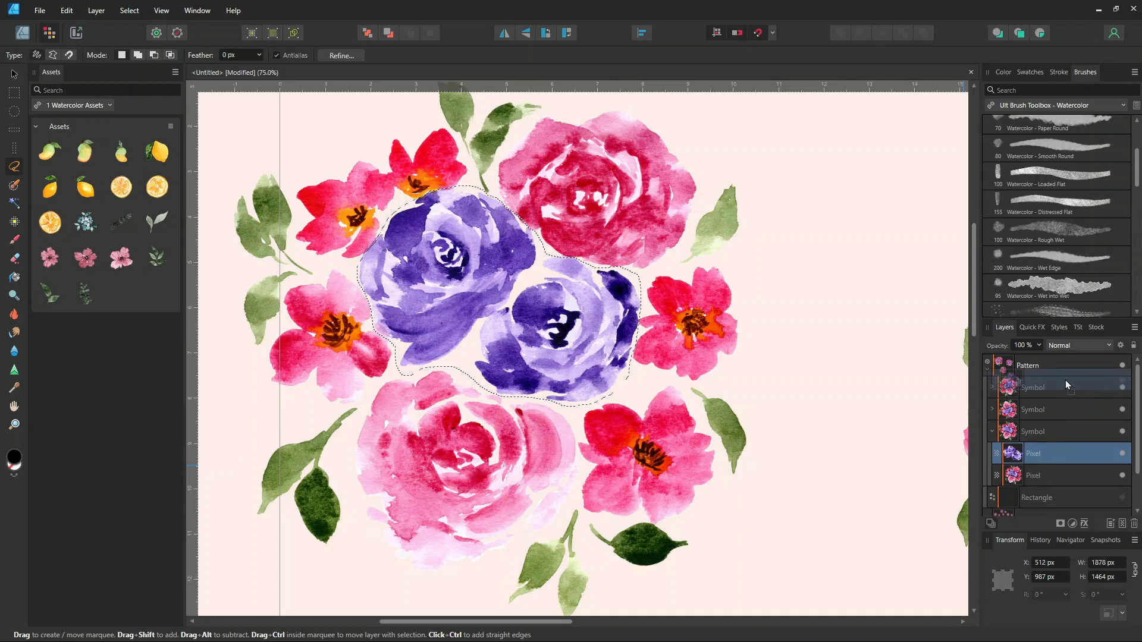
left_click_drag(1061, 453, 1065, 374)
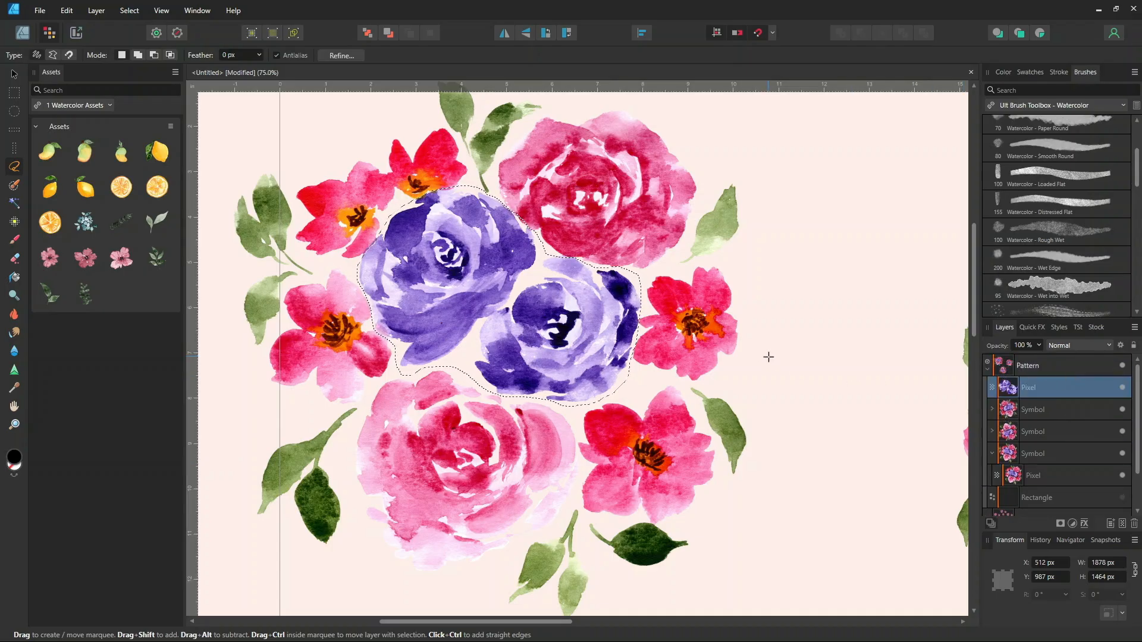
key("ctrl+d")
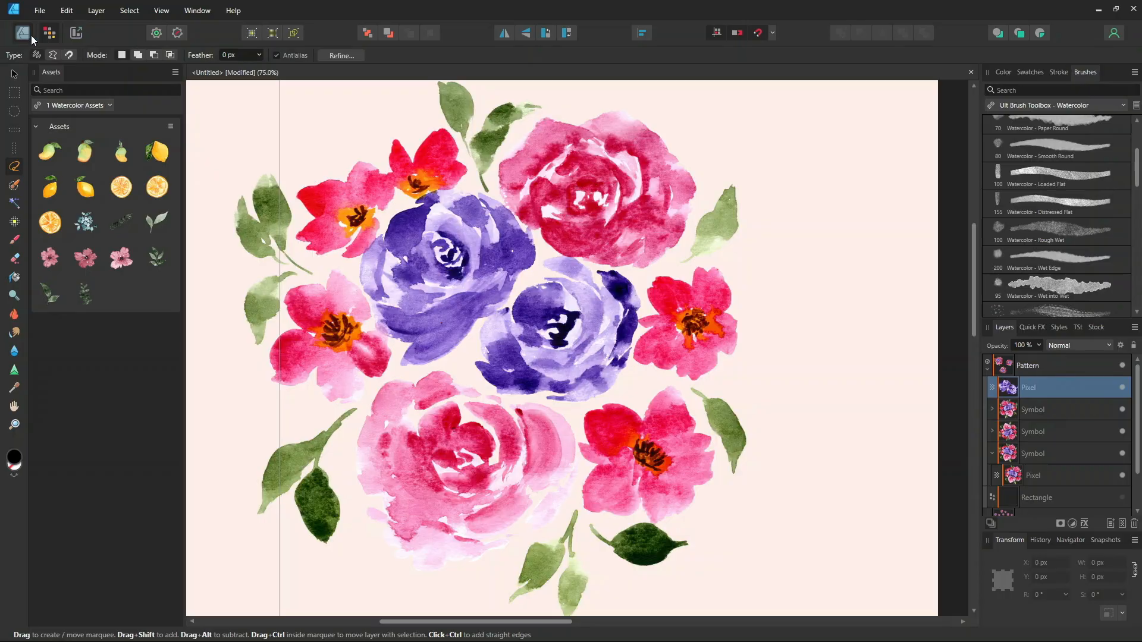
Move the copied purple roses away from the large bouquet into the gap between the two upper bouquets
left_click(22, 33)
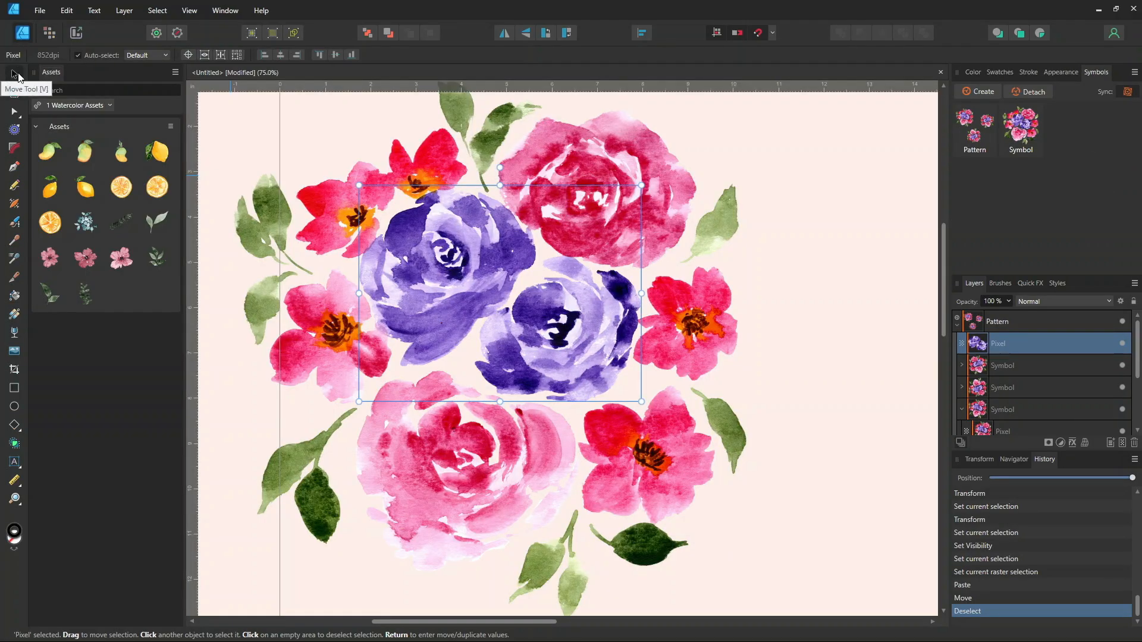
left_click_drag(562, 307, 813, 342)
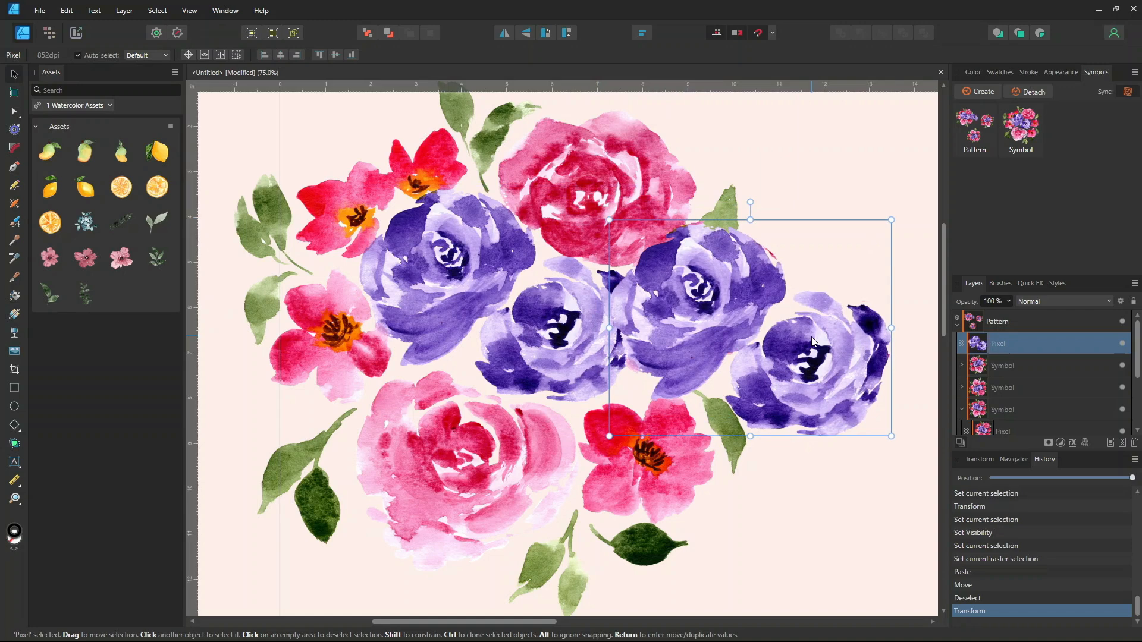
key("ctrl+plus")
key("ctrl+plus")
key("ctrl+minus")
key("ctrl+minus")
key("ctrl+minus")
key("ctrl+minus")
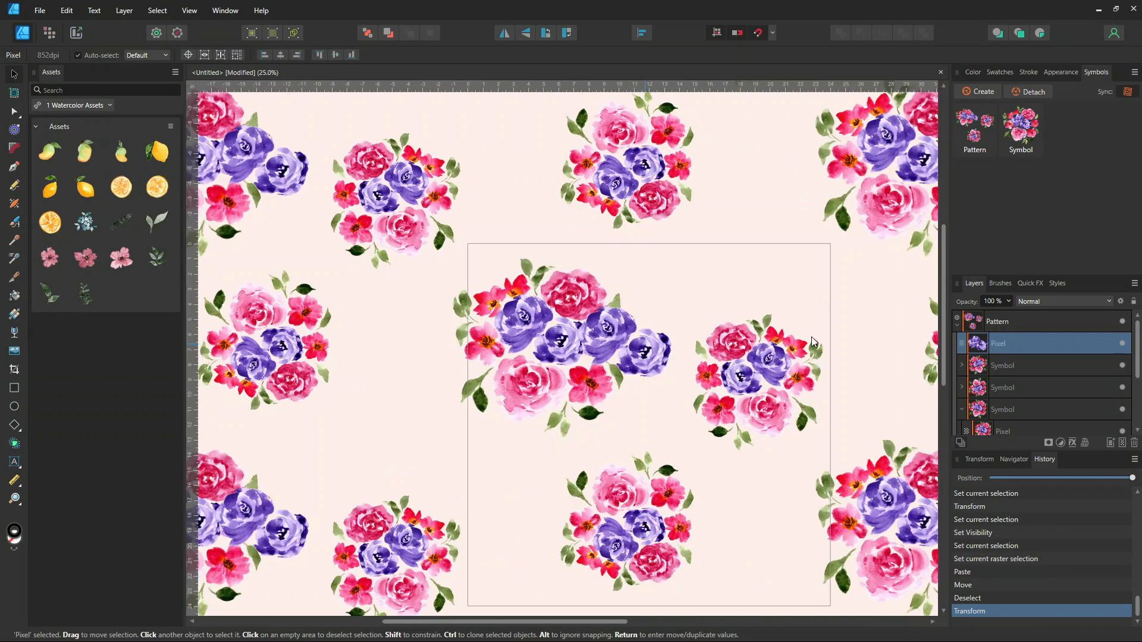
key("space")
left_click_drag(619, 358, 525, 363)
left_click_drag(549, 356, 596, 299)
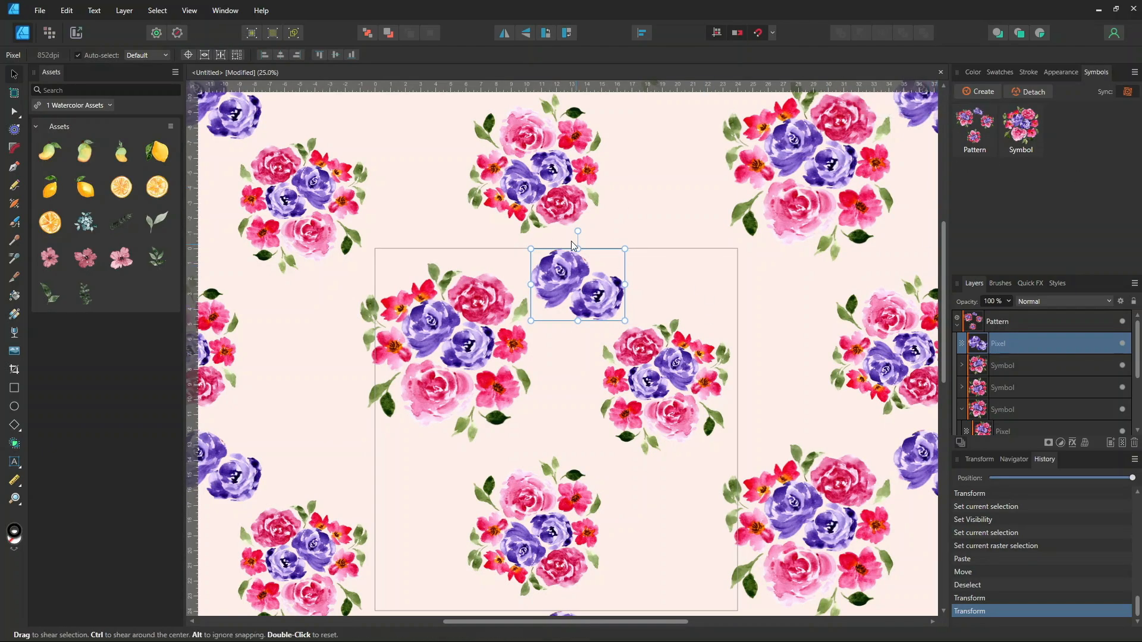
left_click_drag(564, 283, 577, 317)
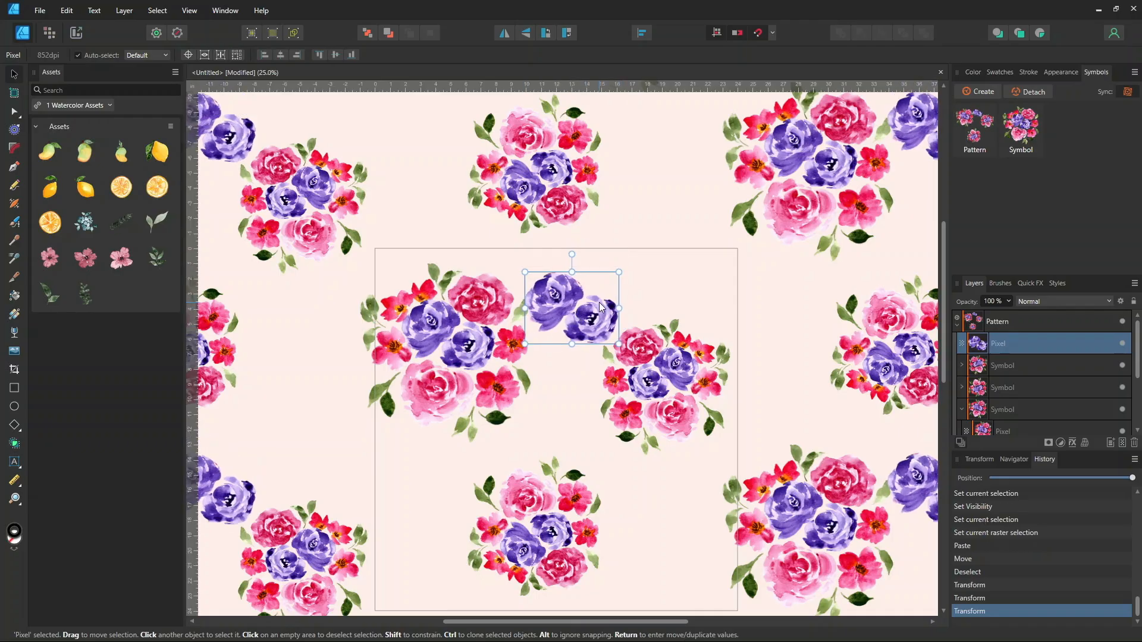
Erase the stray pink and orange paint remnants around the edges of the copied purple roses
key("ctrl+=")
key("ctrl+=")
left_click_drag(601, 275, 591, 416)
left_click(47, 33)
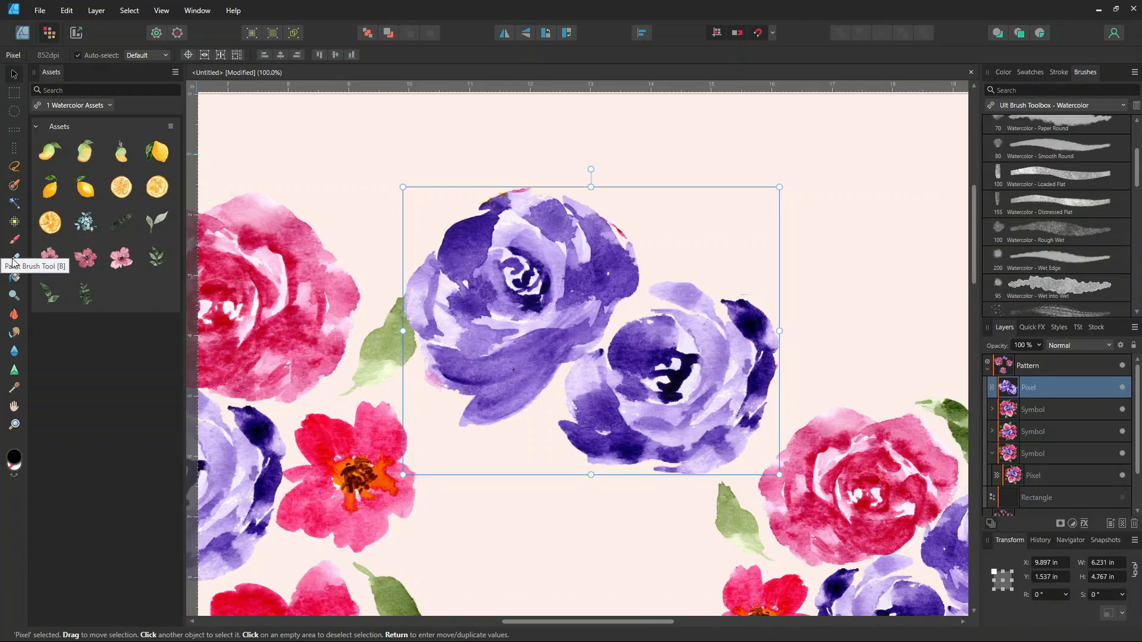
left_click(15, 257)
mouse_move(622, 226)
left_mouse_down()
mouse_move(600, 208)
mouse_move(629, 228)
left_mouse_up()
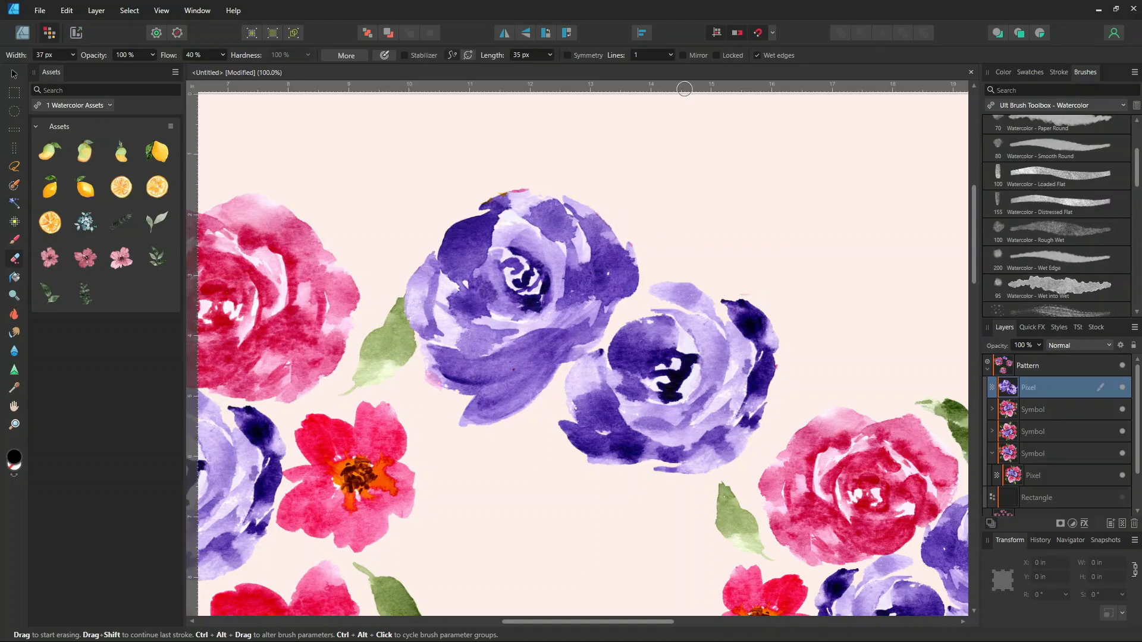
mouse_move(482, 195)
left_mouse_down()
mouse_move(542, 194)
mouse_move(479, 202)
left_mouse_up()
mouse_move(730, 294)
left_mouse_down()
mouse_move(776, 317)
mouse_move(779, 384)
left_mouse_up()
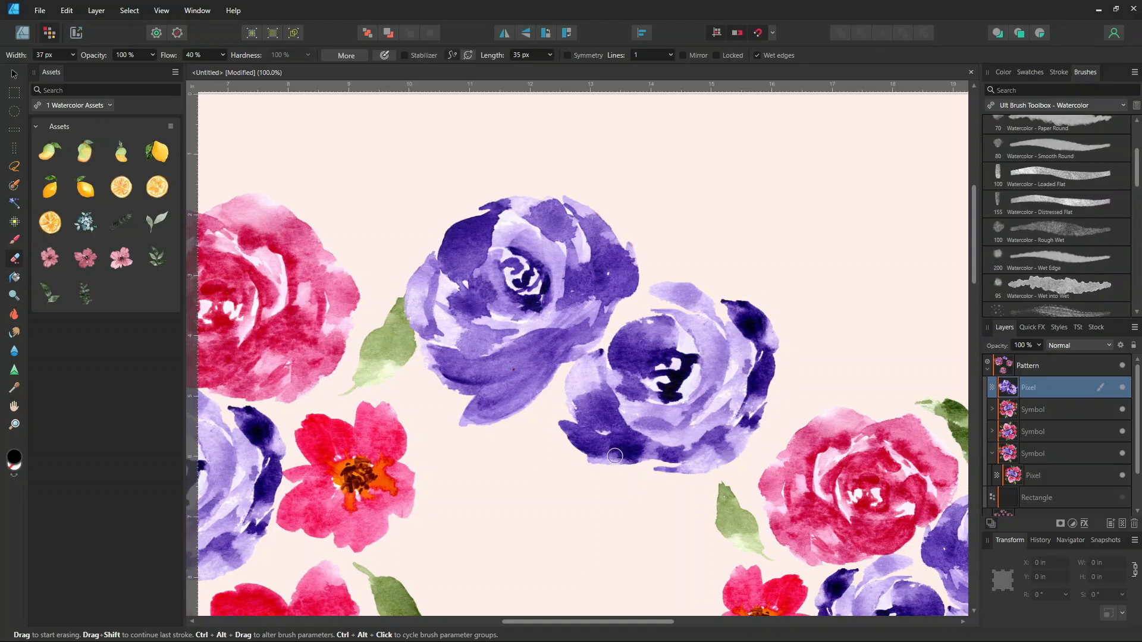
key("ctrl+minus")
key("ctrl+minus")
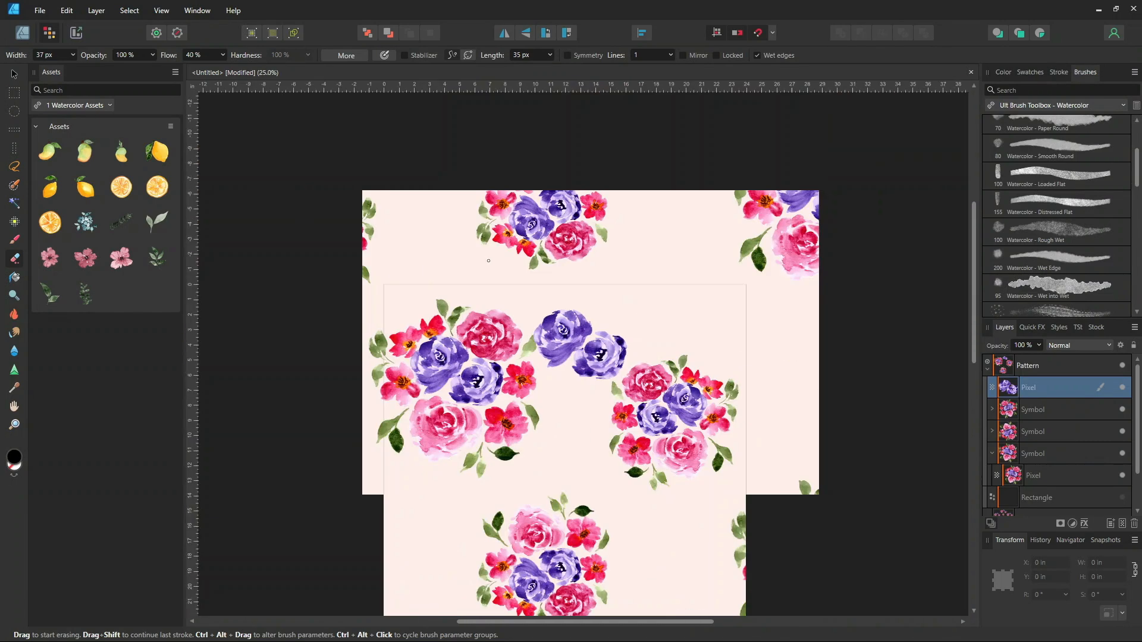
Place the purple rose pair above the upper small bouquet, rotate it slightly clockwise and convert it into a symbol
left_click(24, 36)
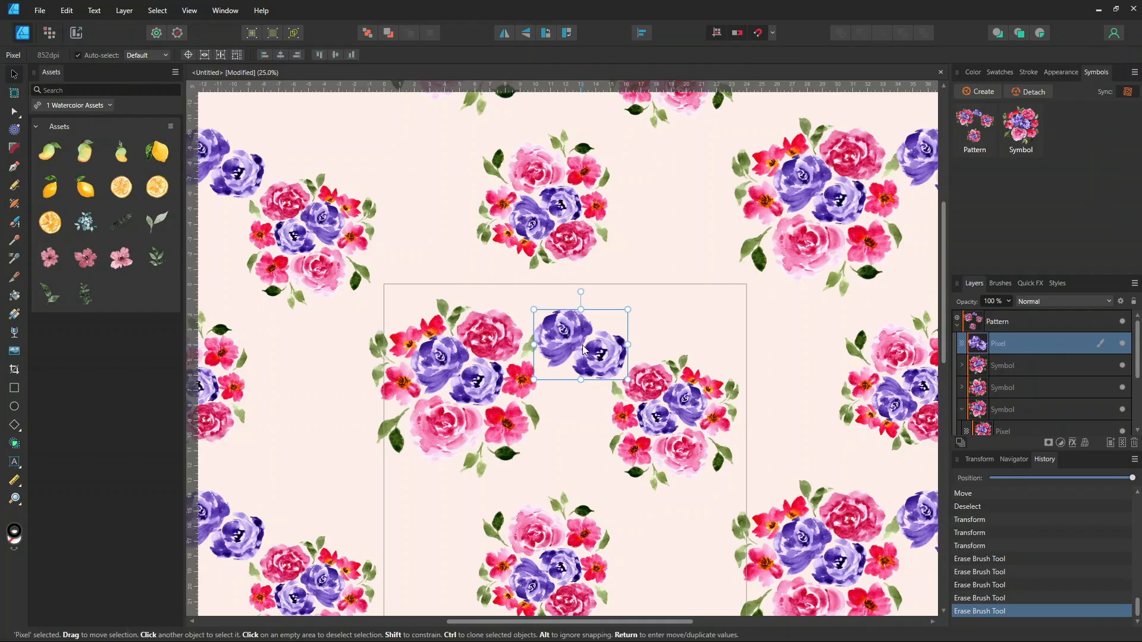
left_click_drag(599, 339, 671, 299)
left_click_drag(652, 252, 670, 255)
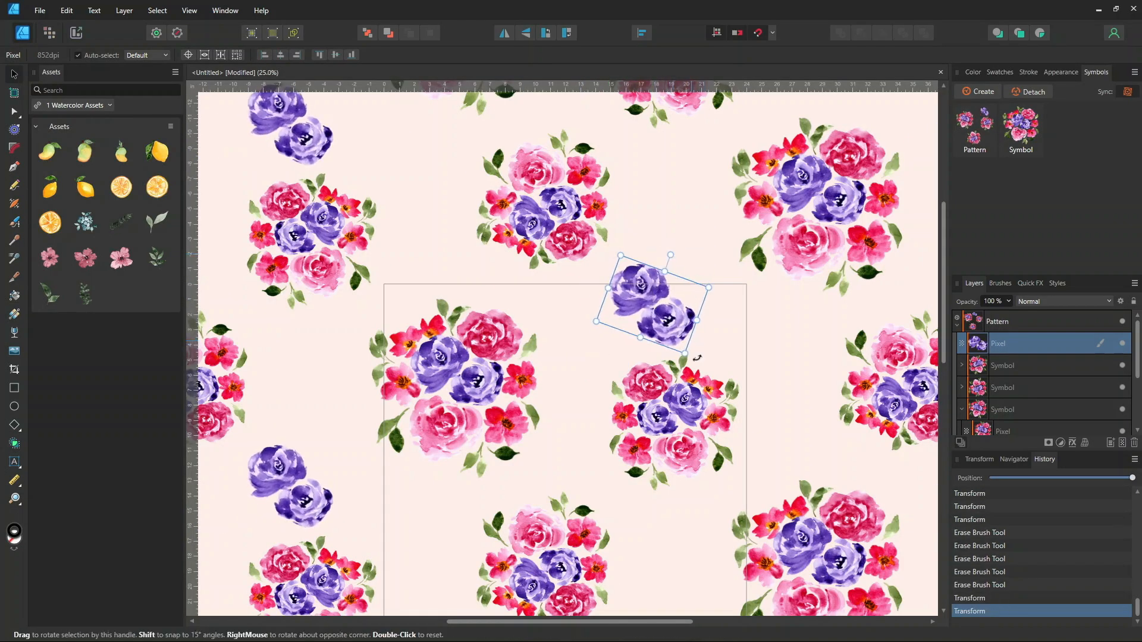
left_click_drag(661, 307, 644, 310)
left_click(983, 91)
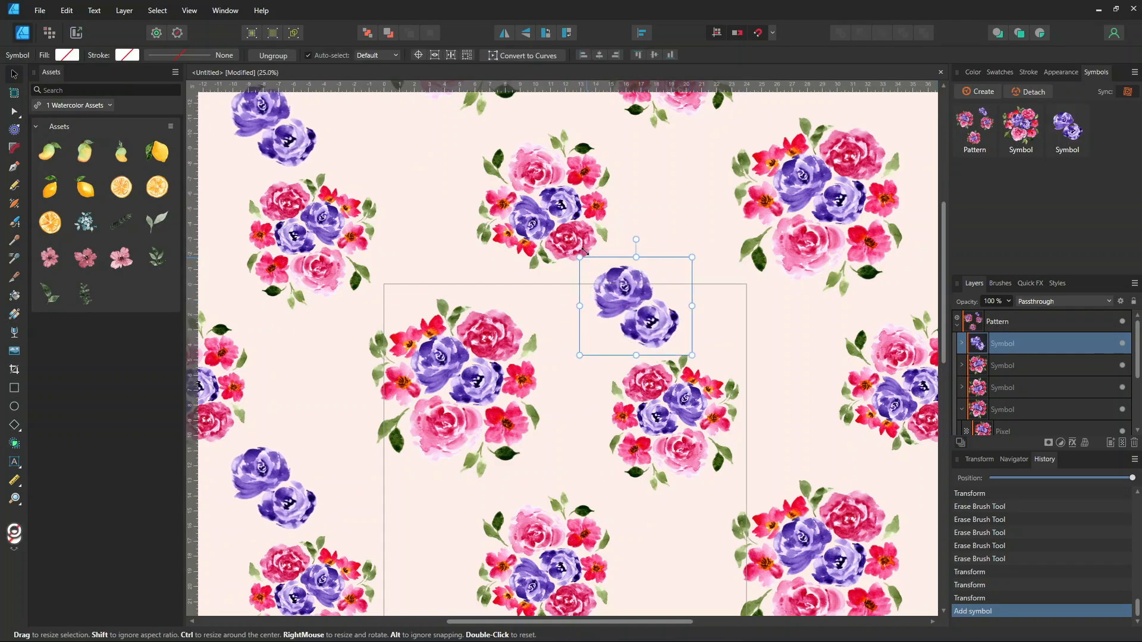
Rotate the purple rose symbol slightly counterclockwise above the upper small bouquet
scroll(910, 380, "down", 1)
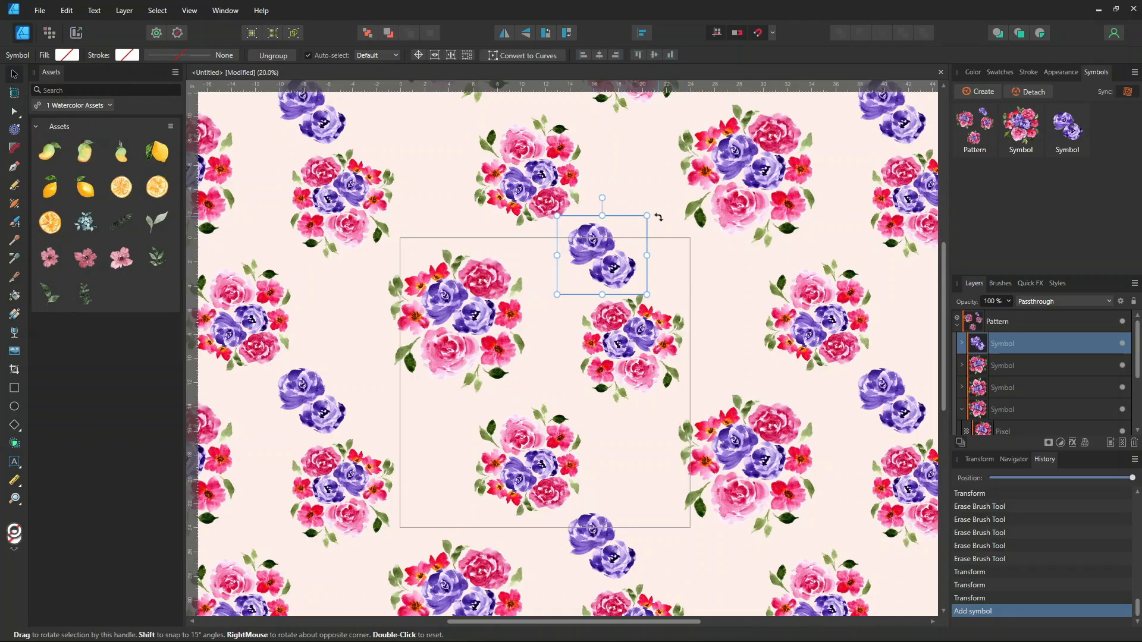
scroll(658, 218, "down", 1)
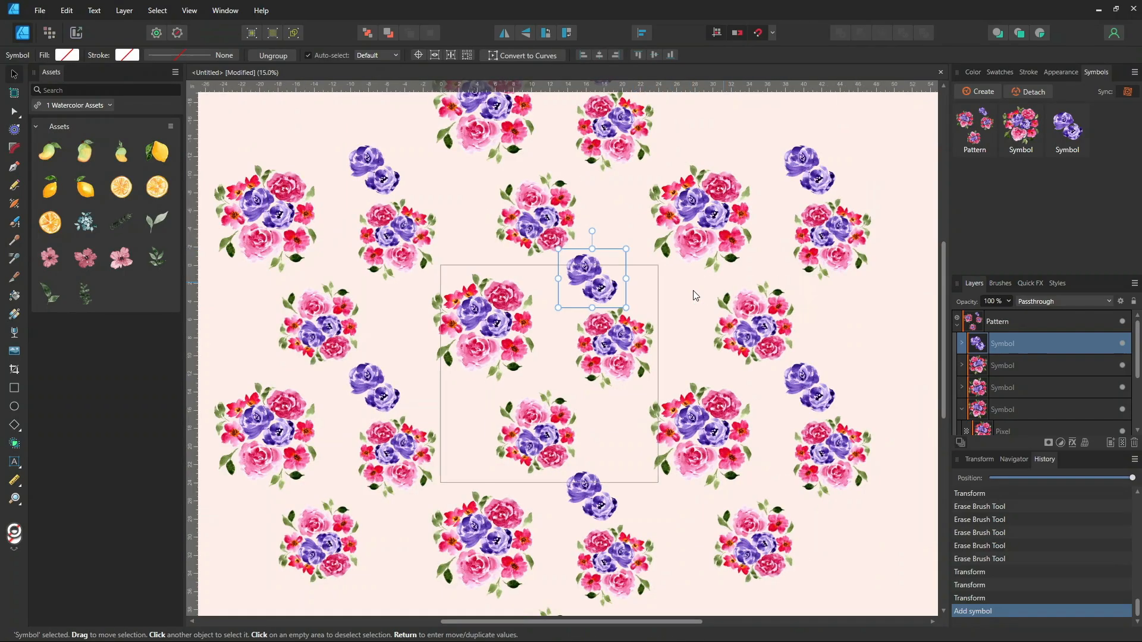
left_click_drag(590, 232, 576, 232)
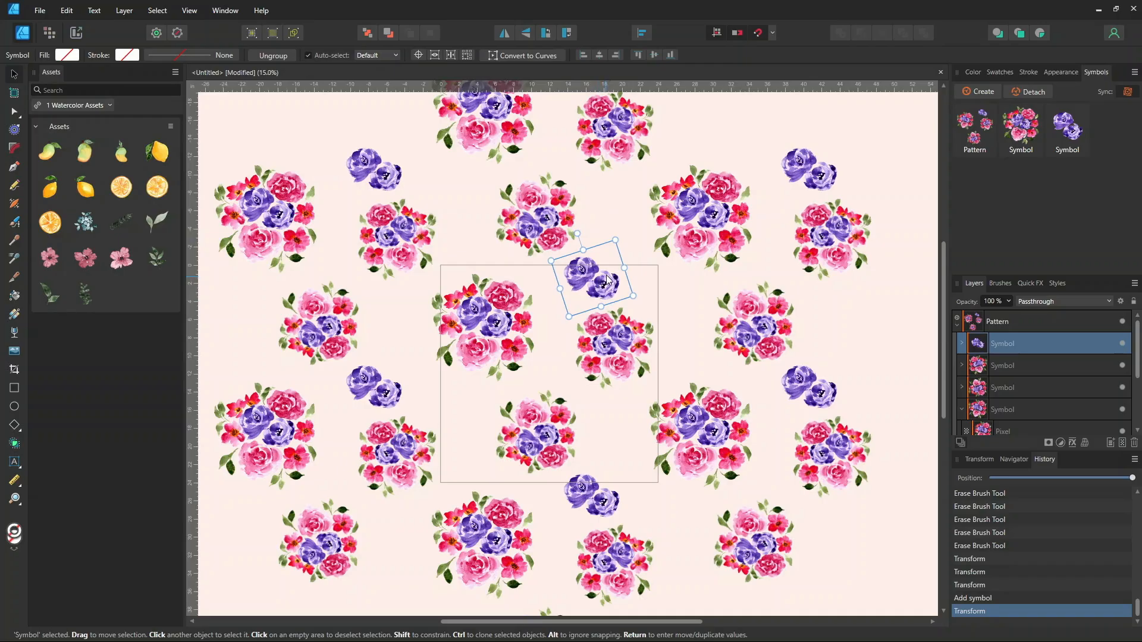
Duplicate the rose symbol to the gap beside the lower bouquet, flip the copy horizontally and adjust its position and rotation
left_click_drag(613, 288, 632, 426)
key("shift+h")
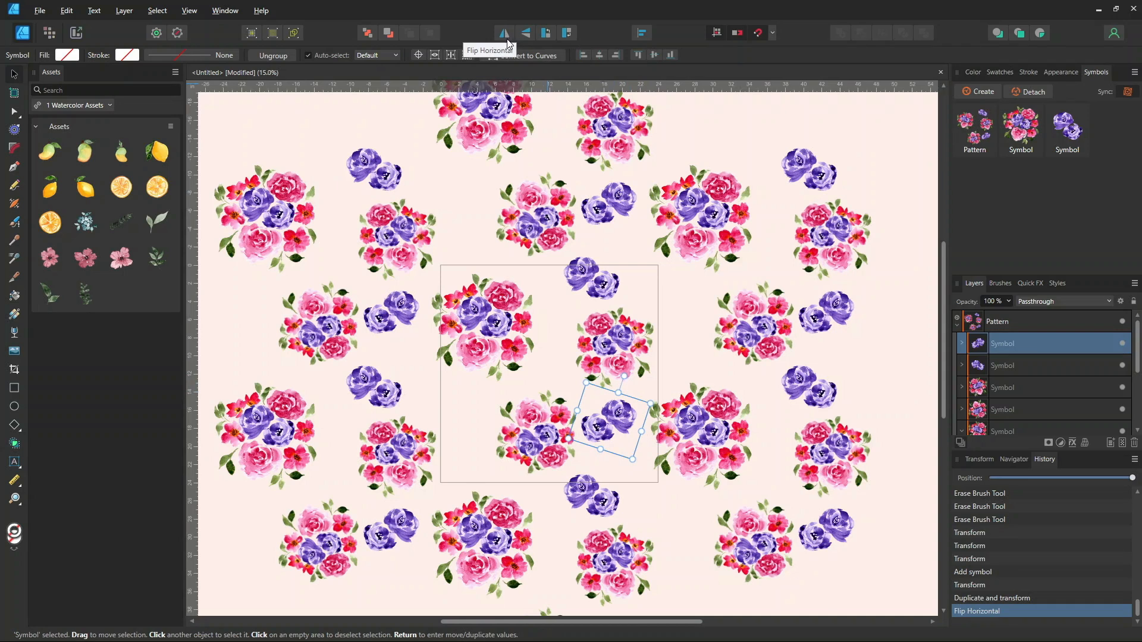
left_click_drag(603, 422, 607, 429)
left_click_drag(630, 383, 622, 380)
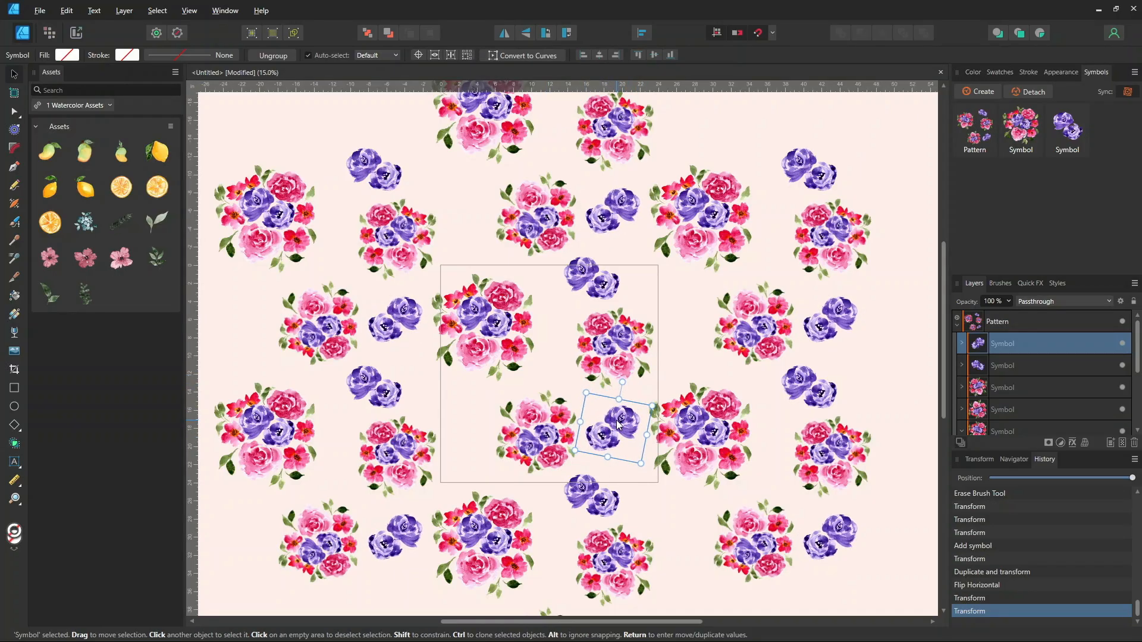
Duplicate the flipped rose pair into the gap below the large bouquet and scale both flipped pairs down
left_click_drag(618, 423, 468, 400)
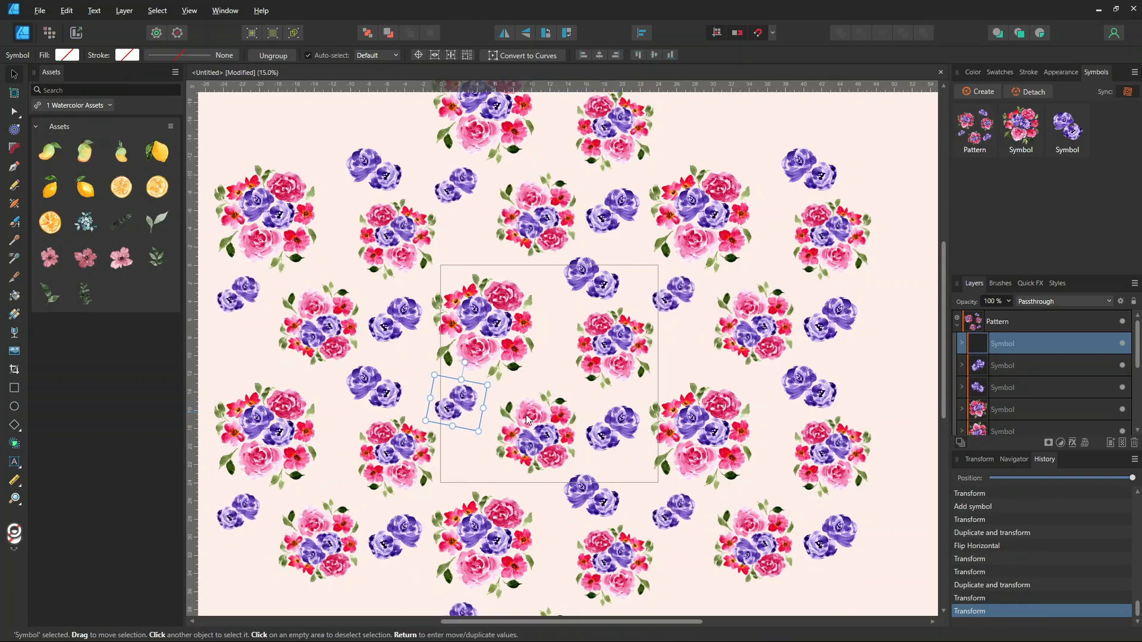
left_click(612, 437)
left_click_drag(647, 407, 620, 428)
Shift the upper rose pair slightly toward the large bouquet and rotate it further counterclockwise
left_click(584, 277)
left_click_drag(582, 278, 575, 275)
left_click_drag(570, 230, 554, 239)
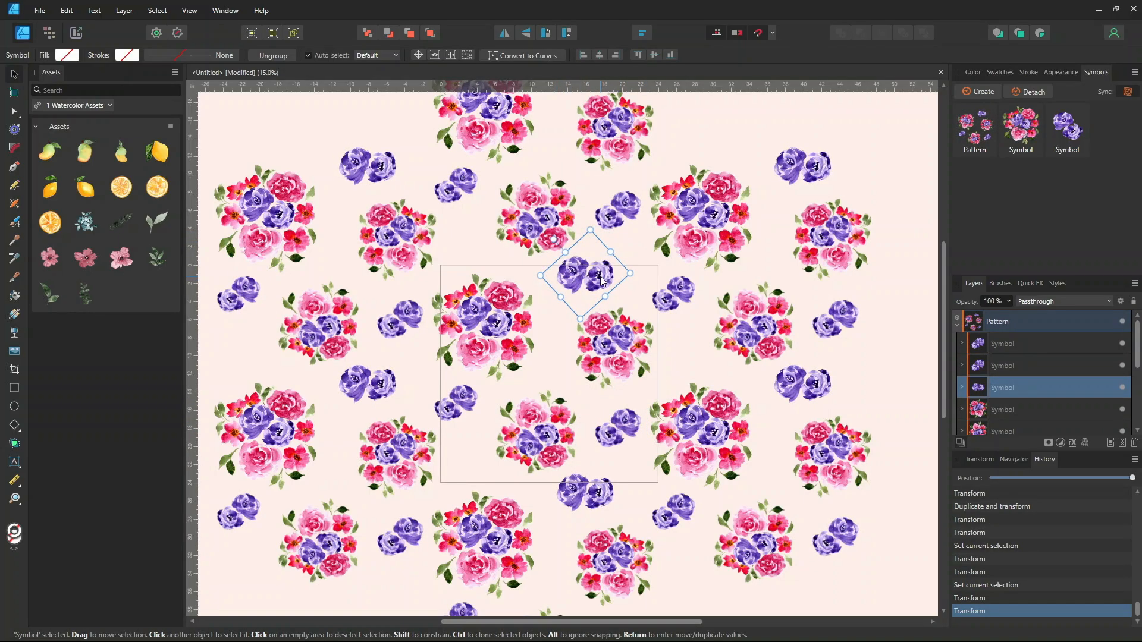
Nudge the upper rose pair slightly right and the rose pair below the large bouquet slightly down
left_click_drag(600, 277, 607, 277)
left_click_drag(460, 403, 462, 410)
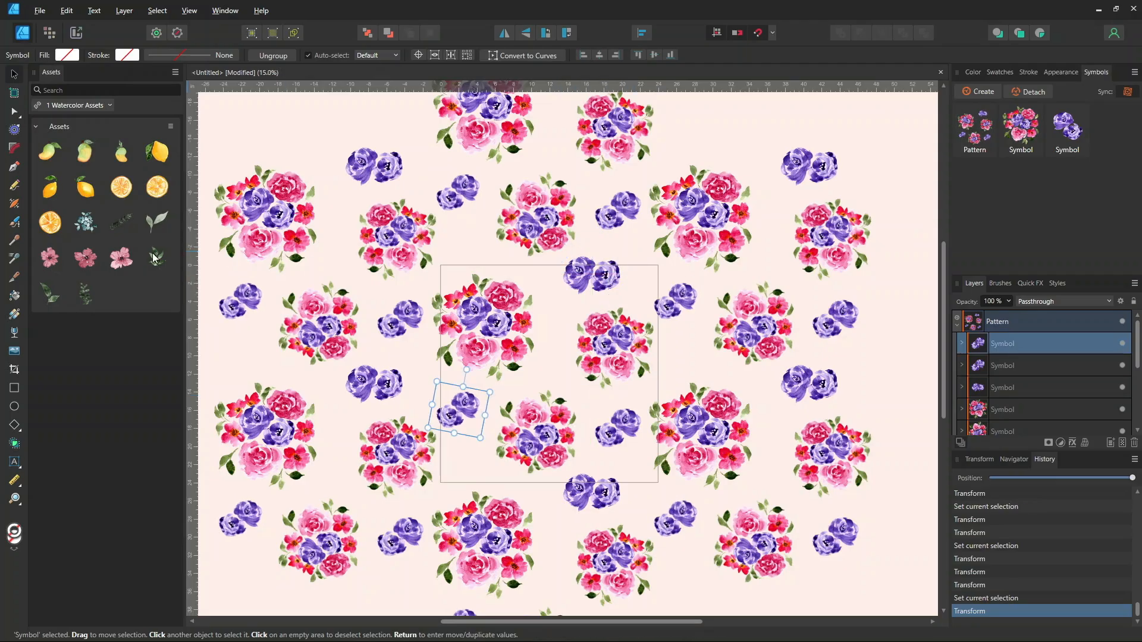
Add the leafy sprig asset between the large and small bouquets, enlarge and rotate it counterclockwise, and duplicate it beside the lower bouquet
left_click_drag(87, 298, 562, 346)
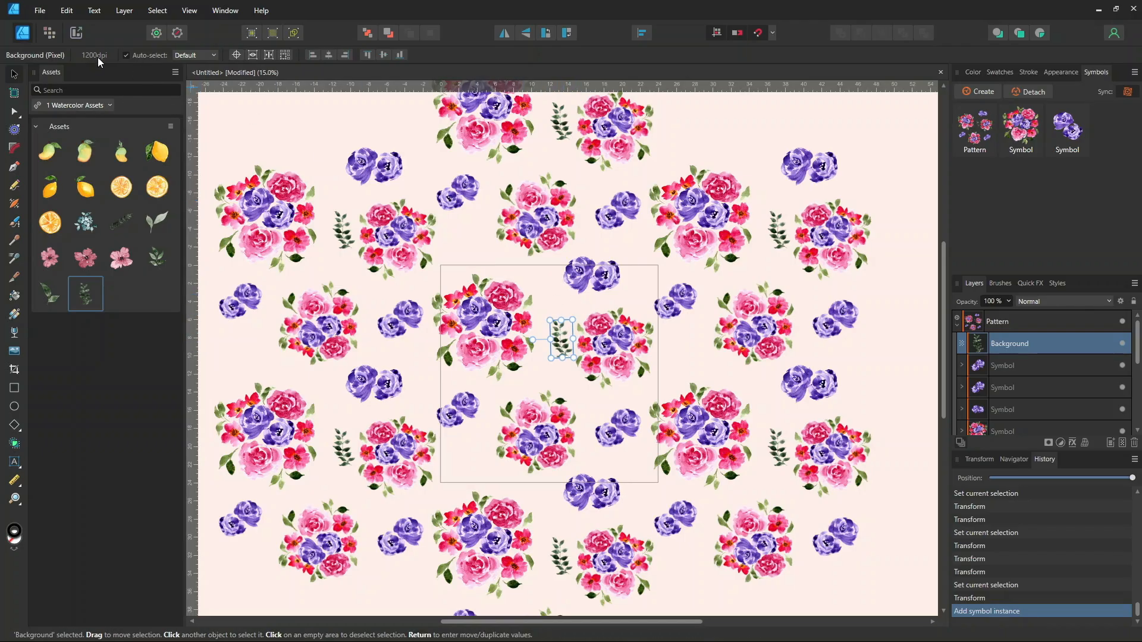
left_click_drag(573, 320, 578, 277)
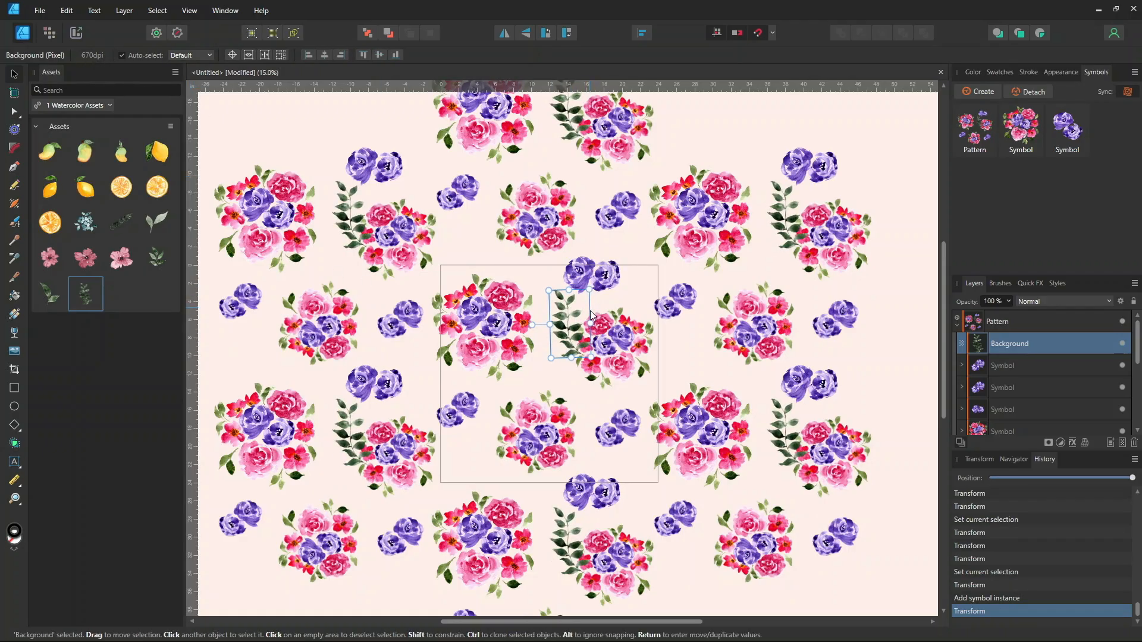
left_click_drag(531, 325, 550, 300)
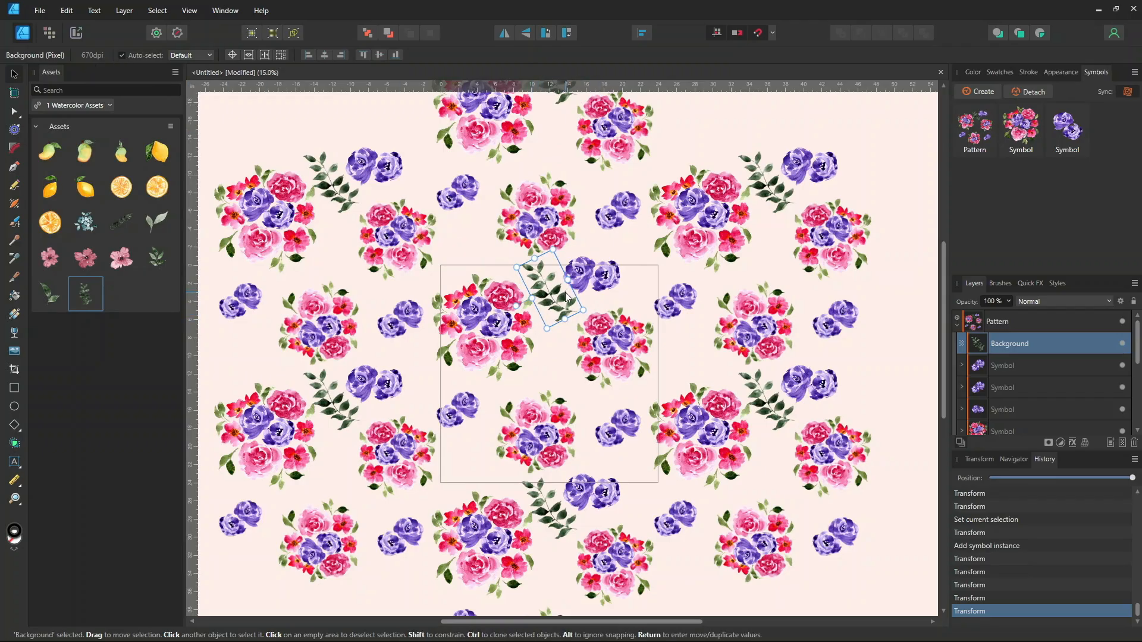
left_click_drag(566, 299, 490, 465)
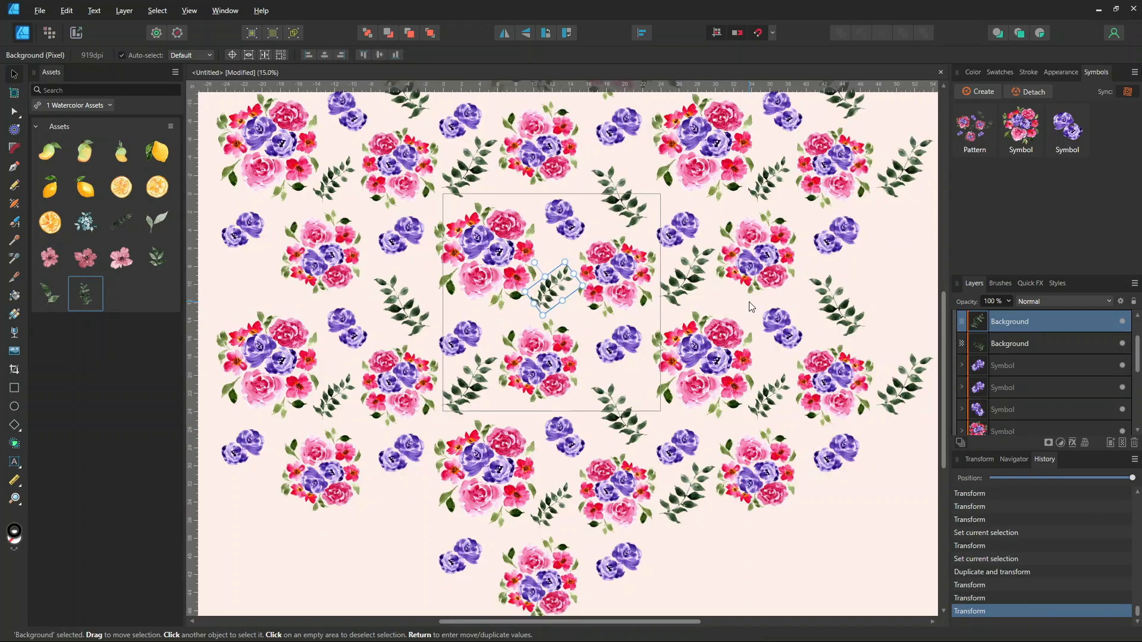
Preview the pattern tile clipped to the canvas with nothing selected, and redisplay the surrounding repeats to check the whole pattern
left_click(189, 10)
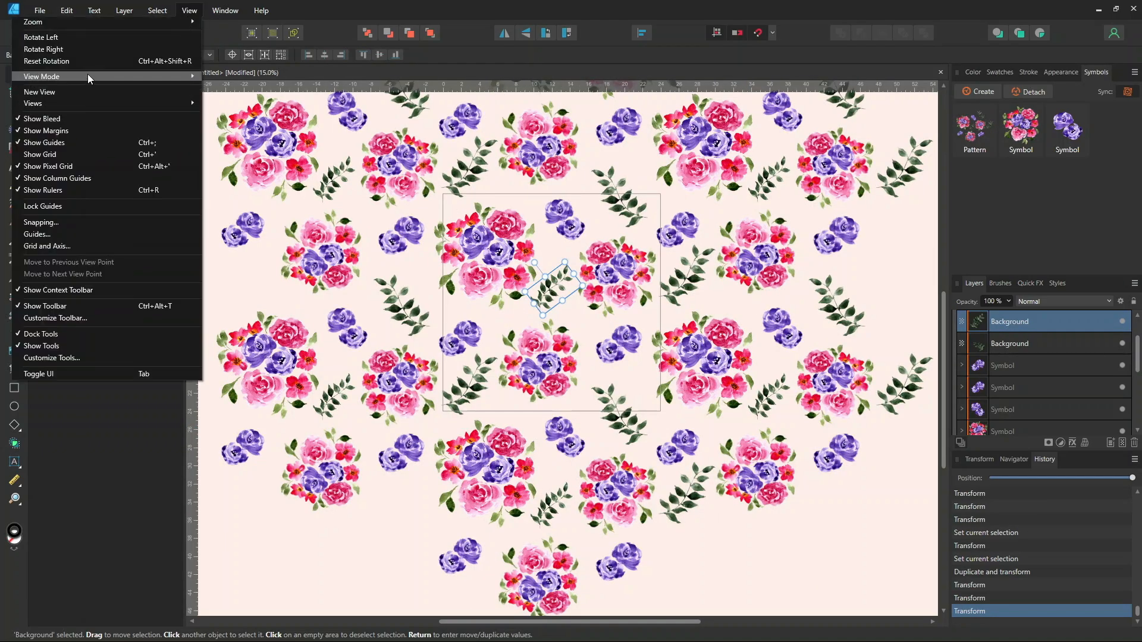
mouse_move(88, 75)
left_click(240, 196)
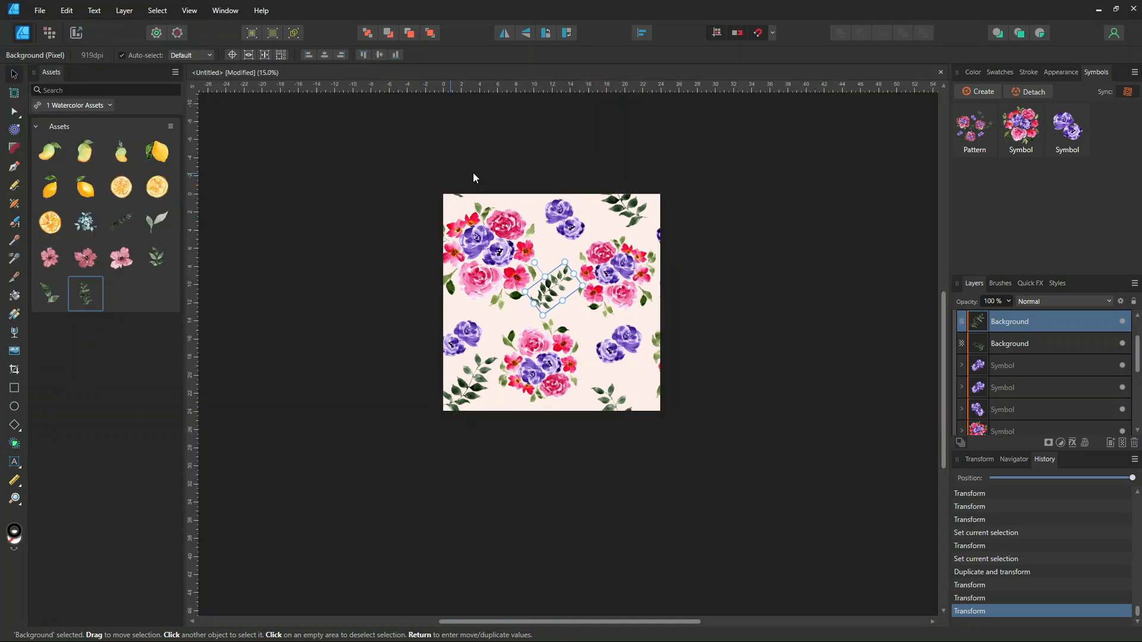
left_click(586, 181)
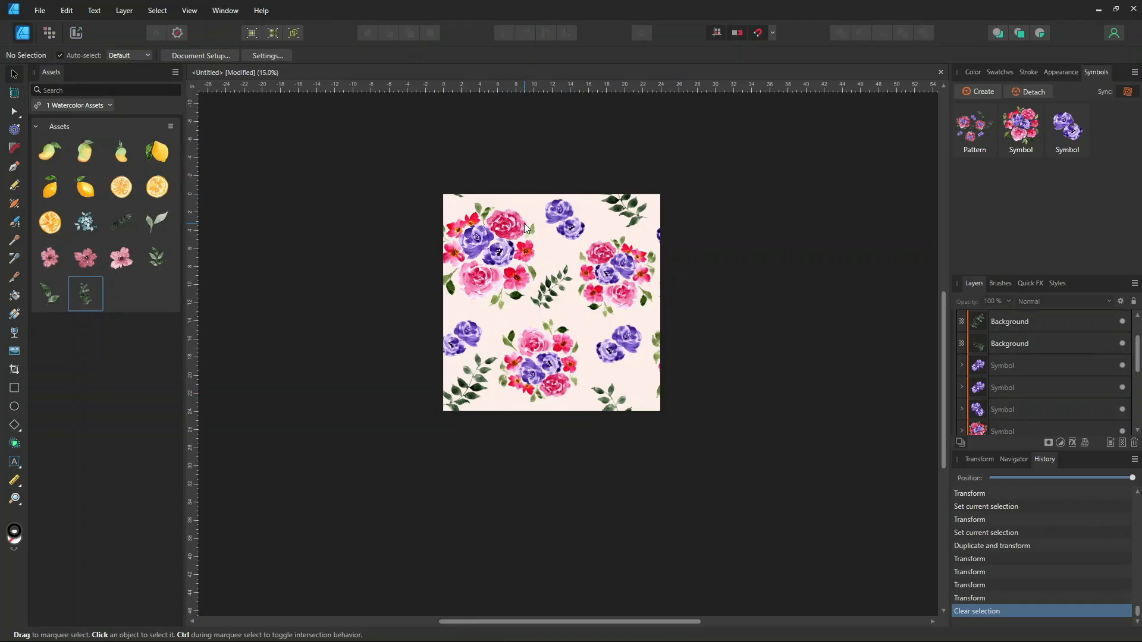
key("backslash")
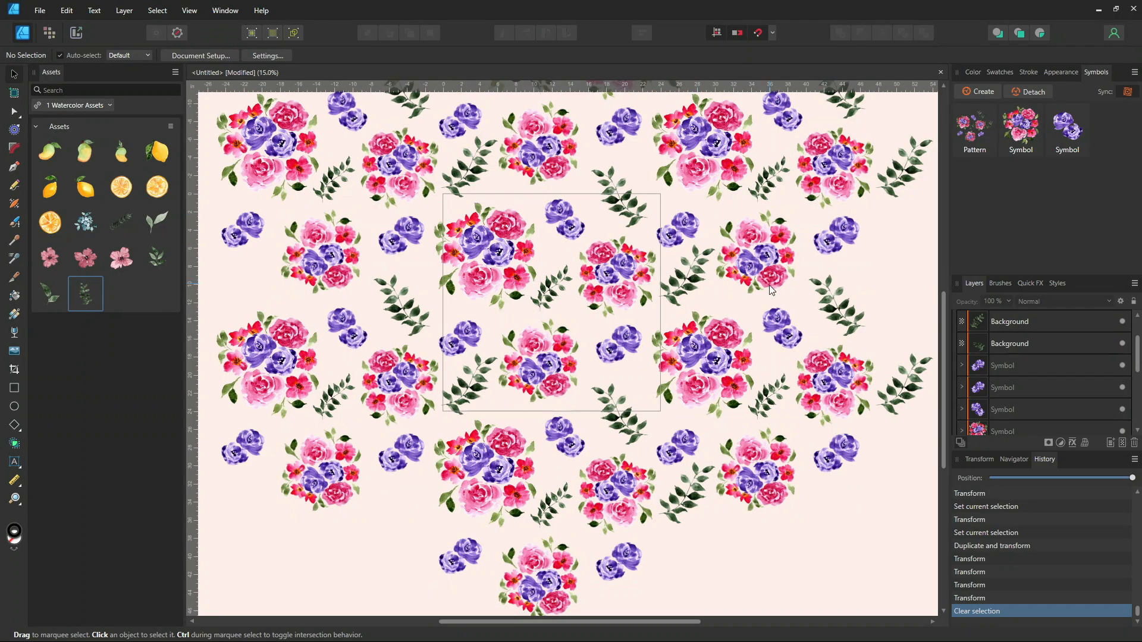
key("ctrl+minus")
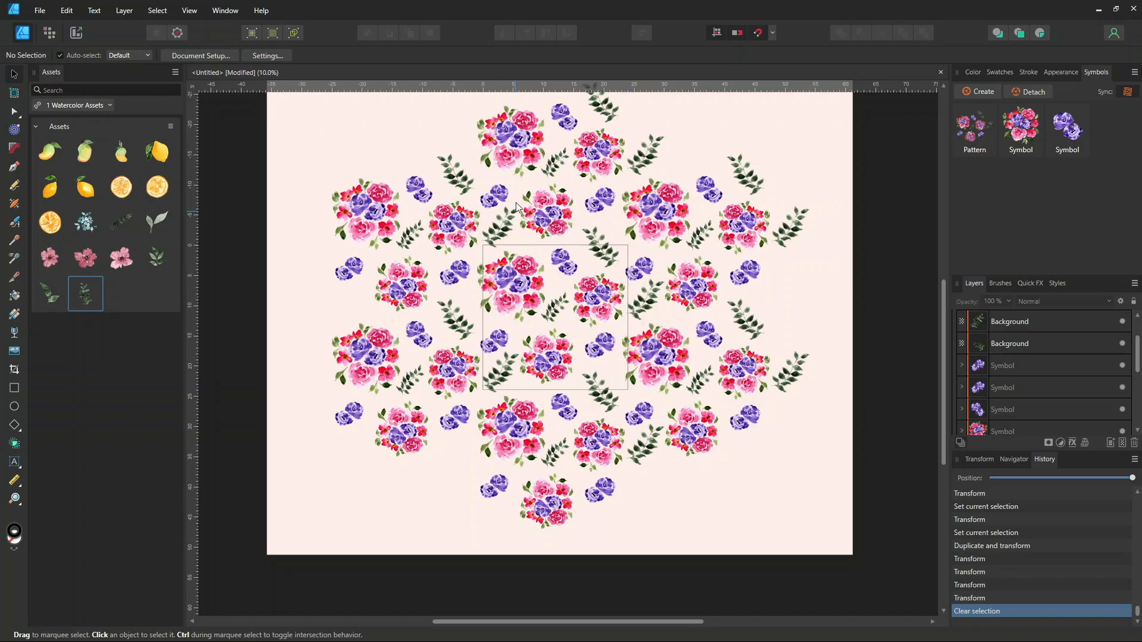
Switch to the Export Persona and apply the Single JPEG (High quality) export preset to the background slice
left_click(76, 33)
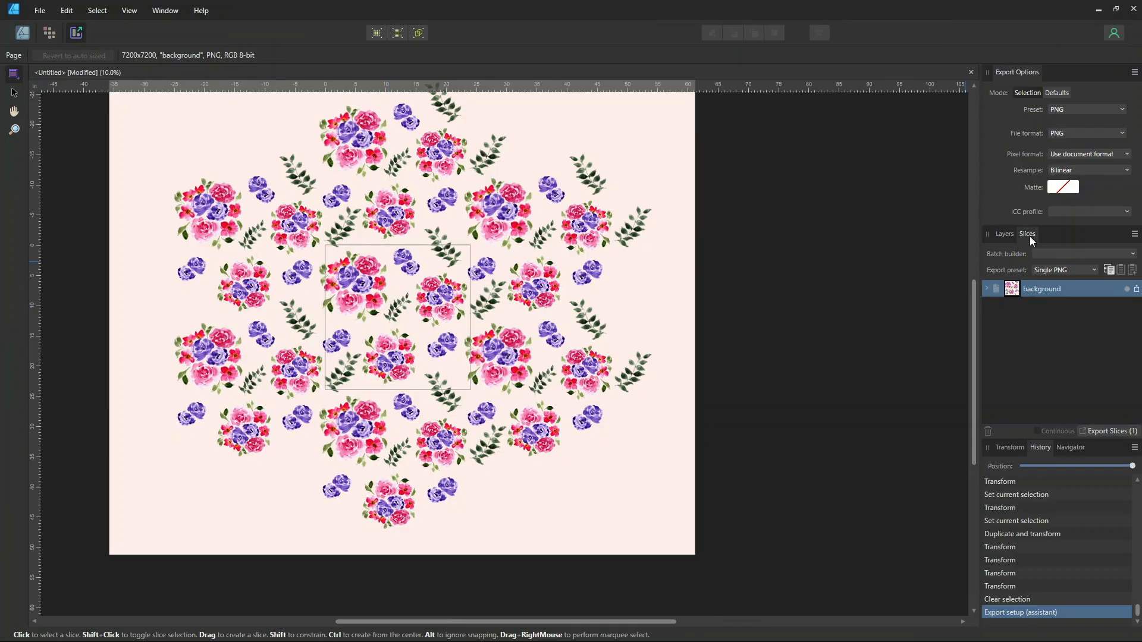
left_click(1063, 271)
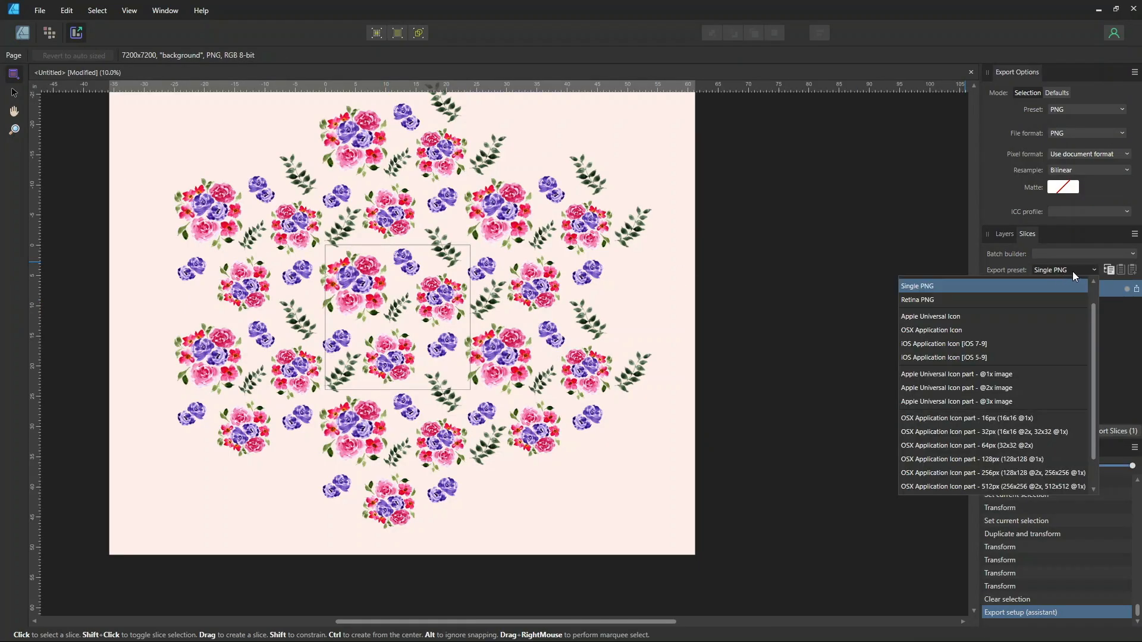
left_click_drag(1091, 376, 1093, 326)
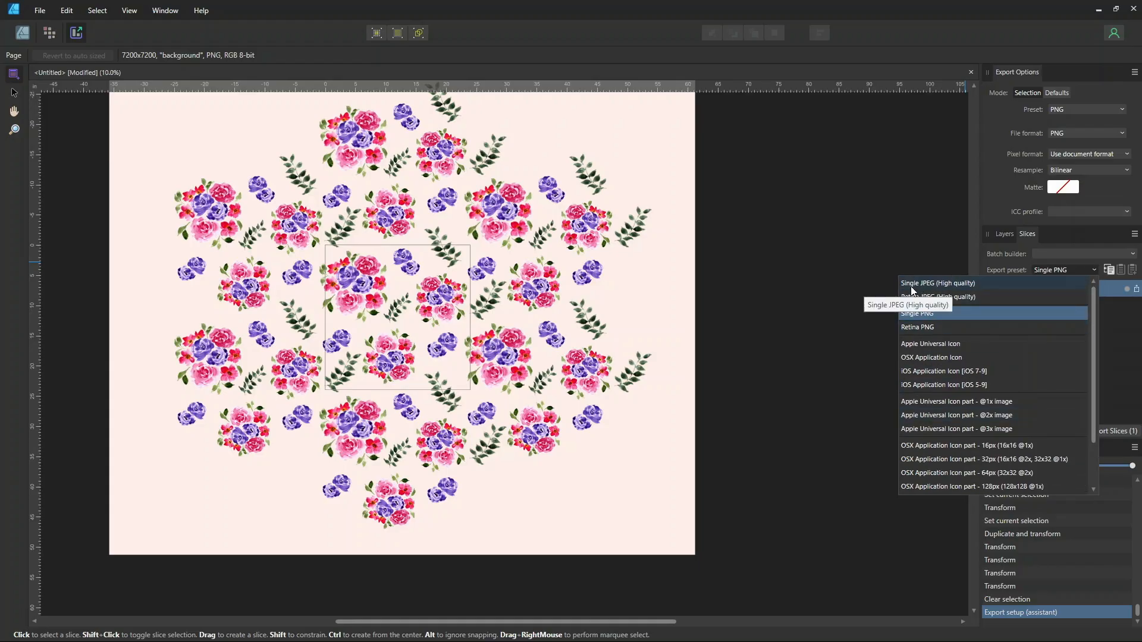
left_click(941, 284)
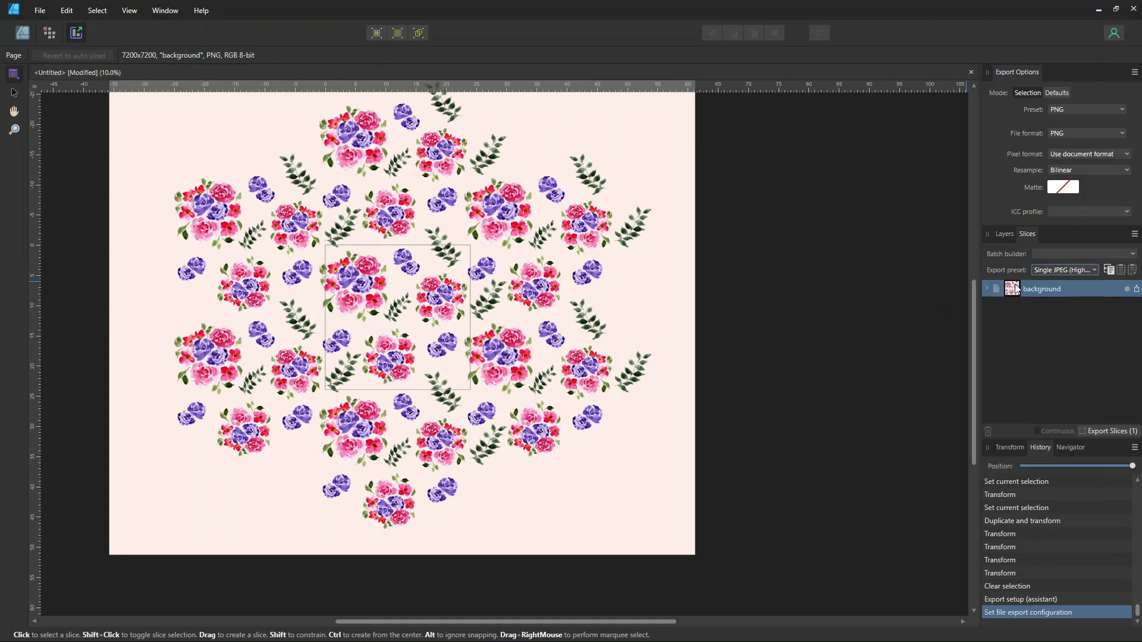
Change the background slice's export options preset to TIFF RGB 8-bit
left_click(1049, 271)
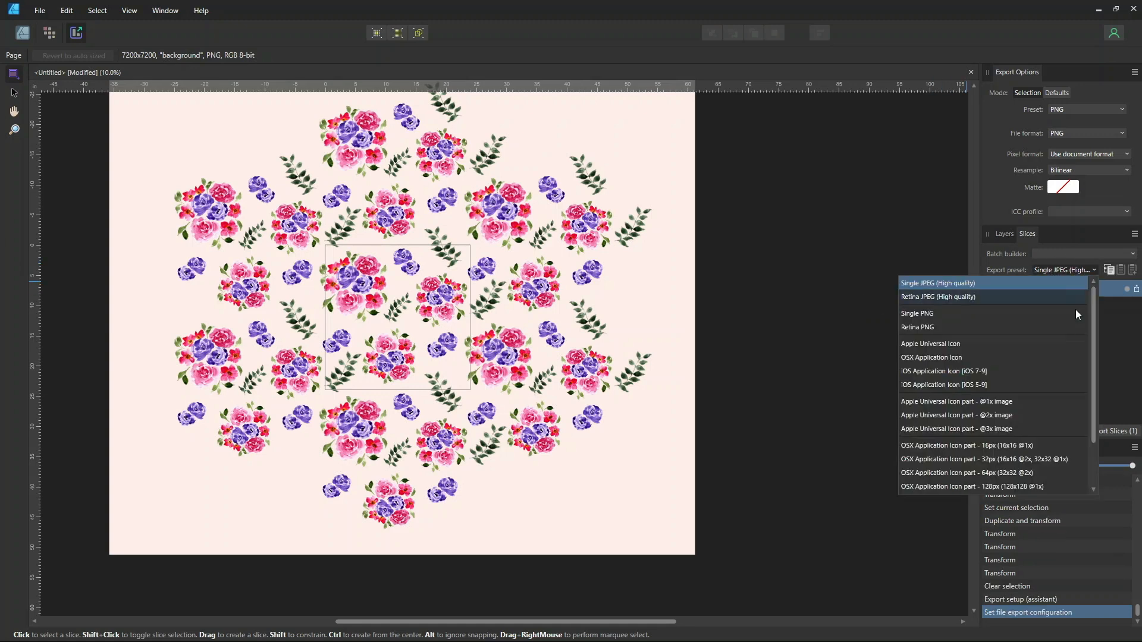
left_click_drag(1093, 305, 1092, 227)
left_click(1082, 111)
left_click(1074, 104)
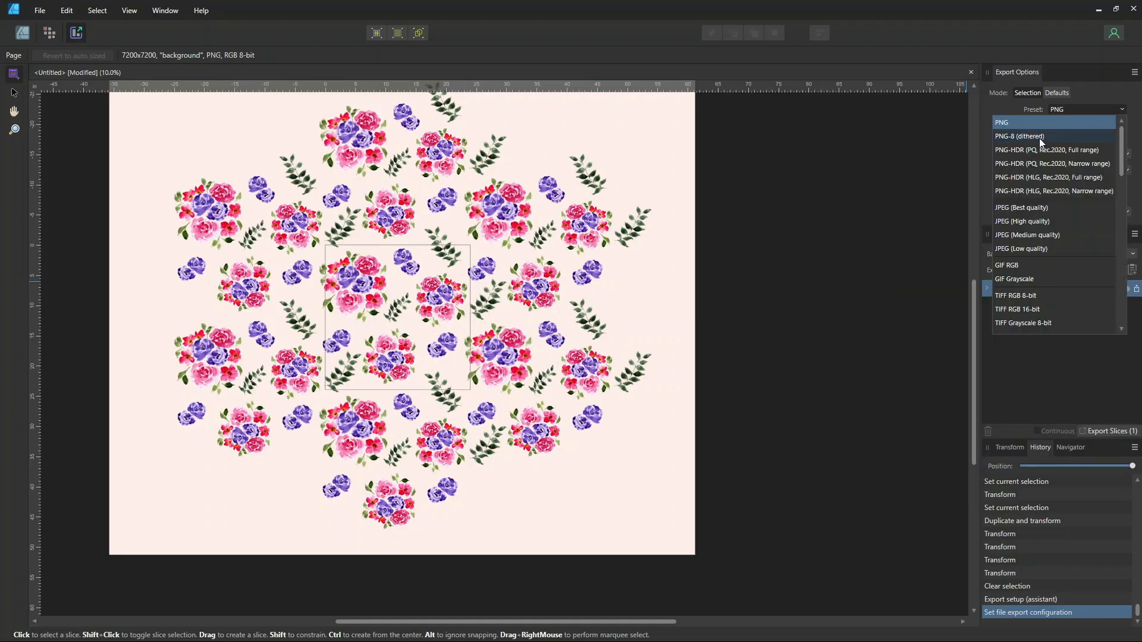
left_click(1017, 297)
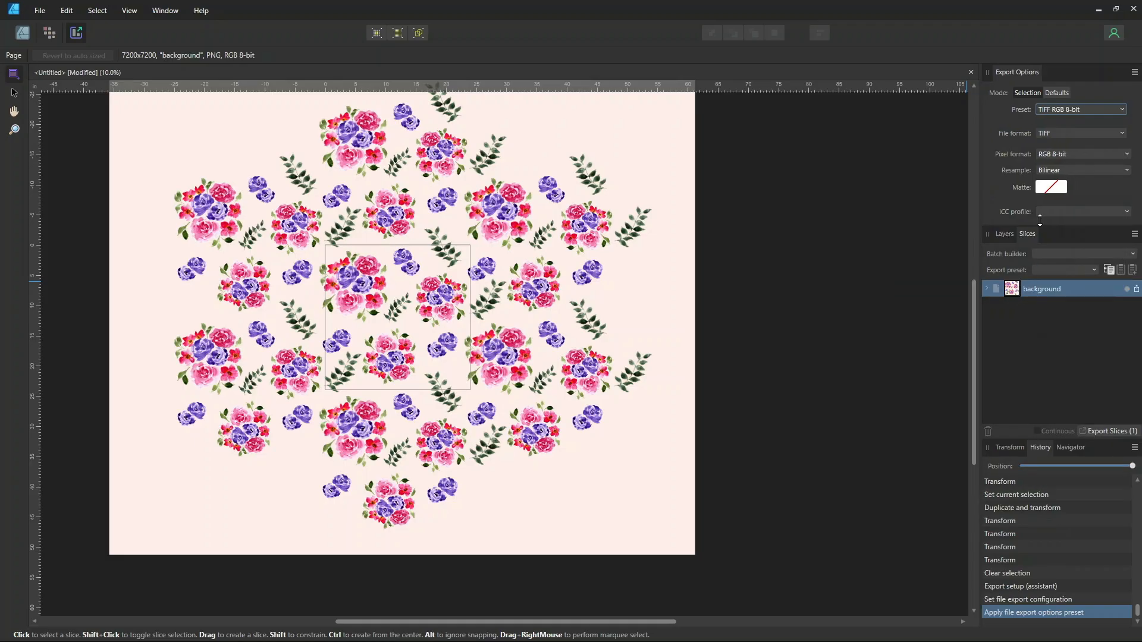
Add the document name before the slice name in the TIFF's output path and set its exported DPI to 300
left_click(988, 290)
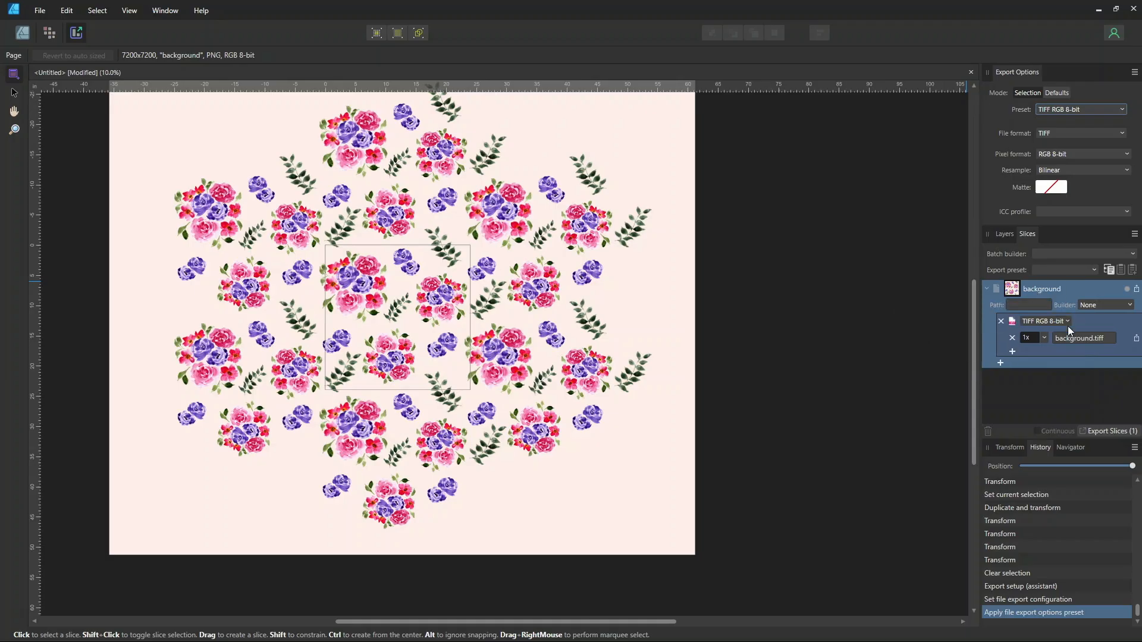
left_click(1074, 337)
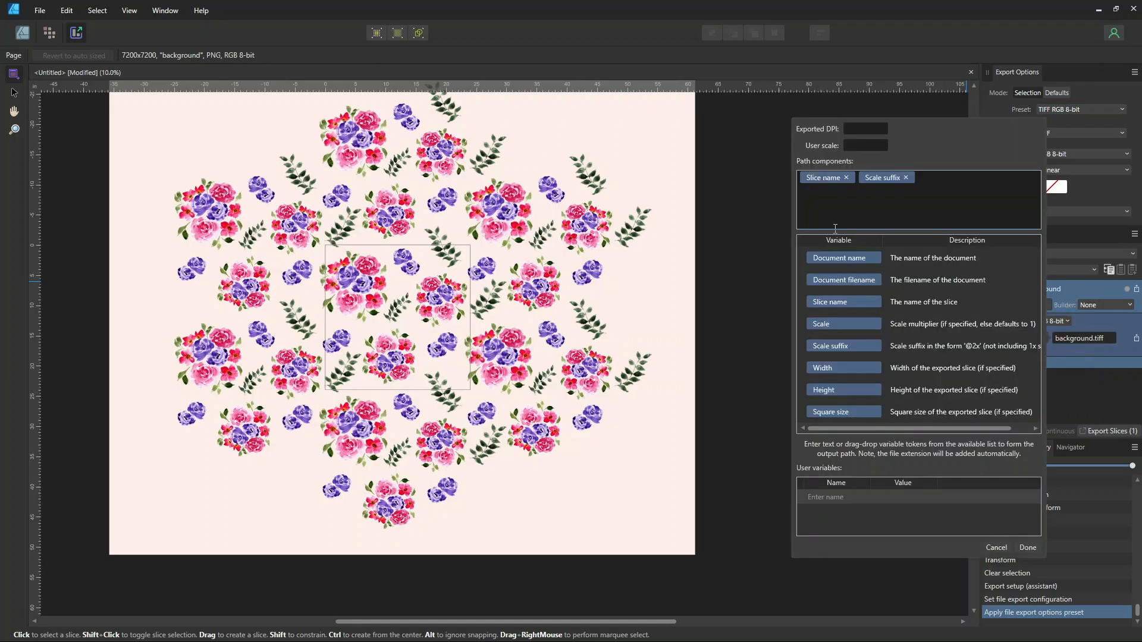
left_click_drag(846, 258, 806, 196)
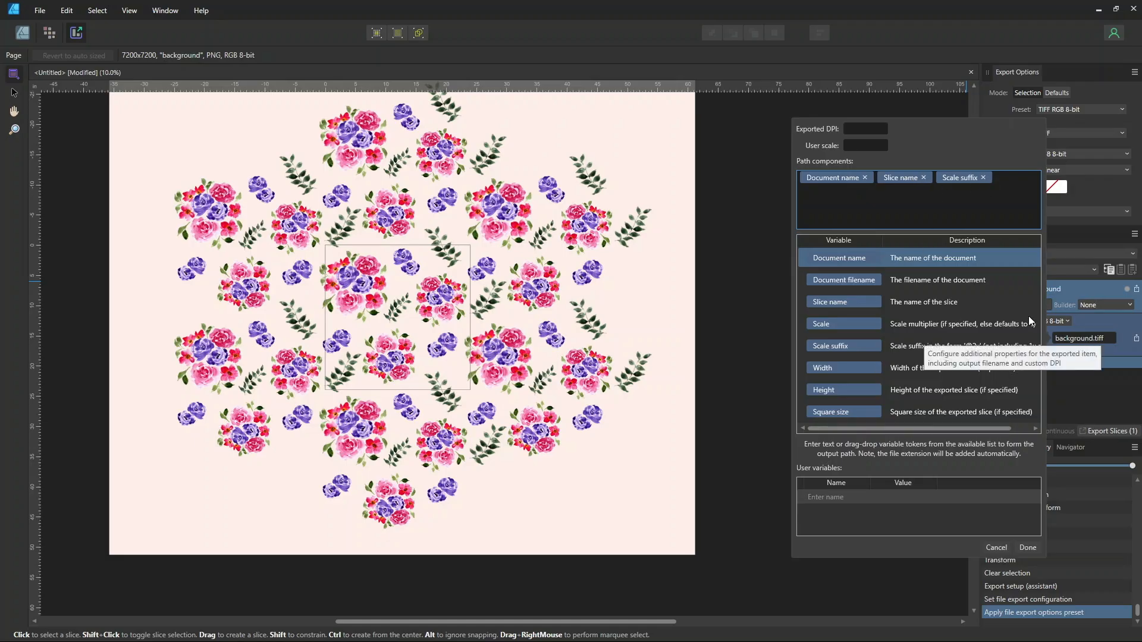
left_click(862, 128)
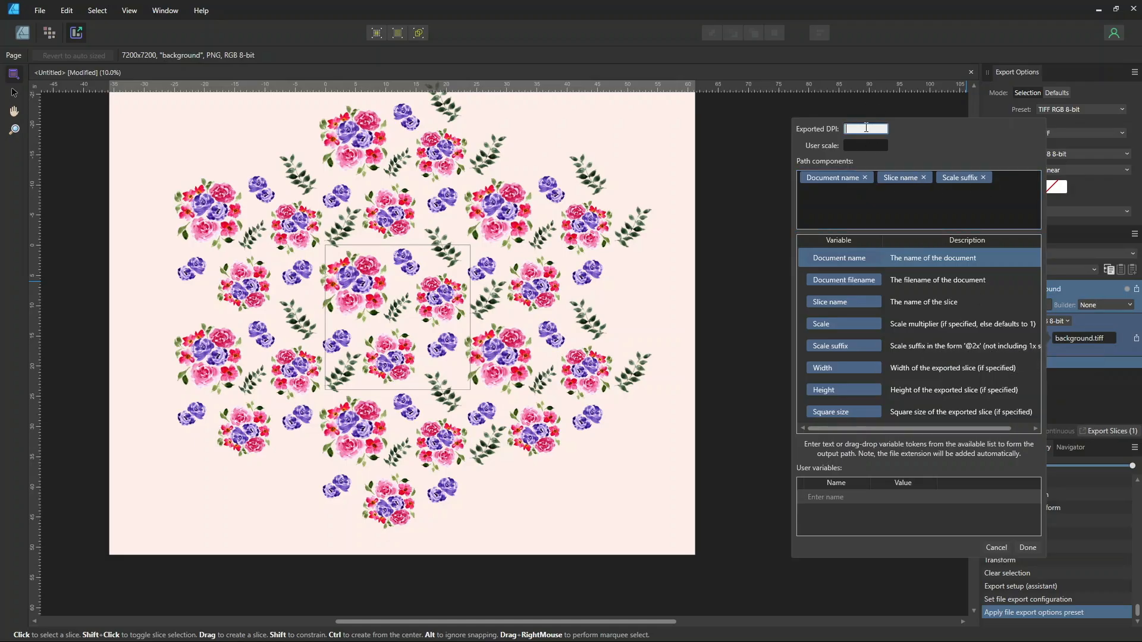
type("300")
left_click(1025, 548)
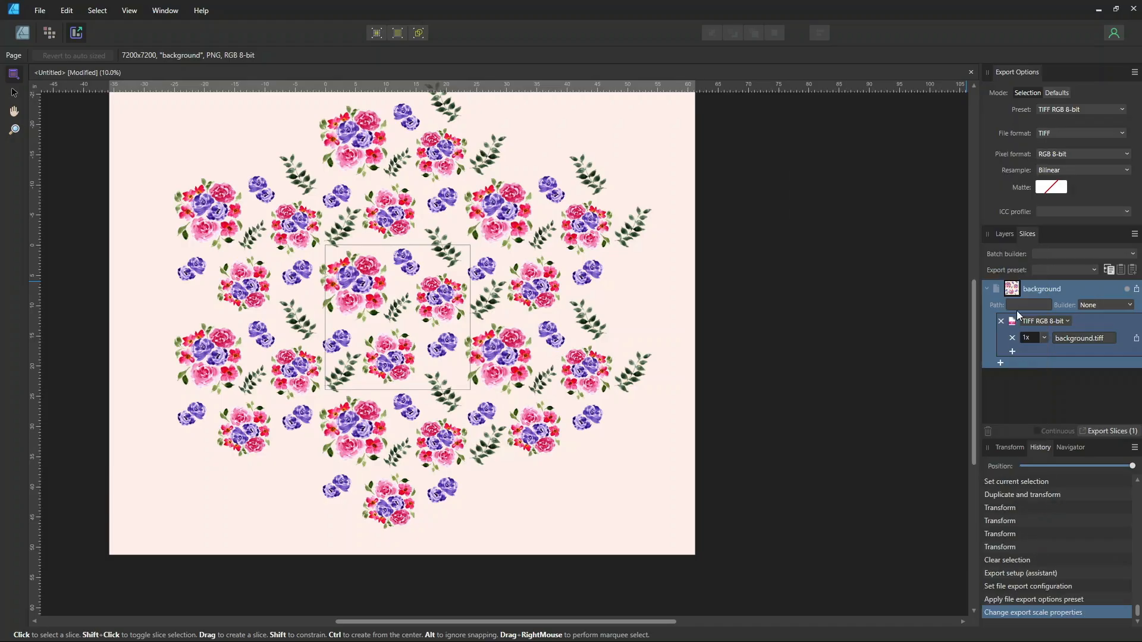
Add a PNG export format to the background slice and set its scale to 0.5x
left_click(1000, 363)
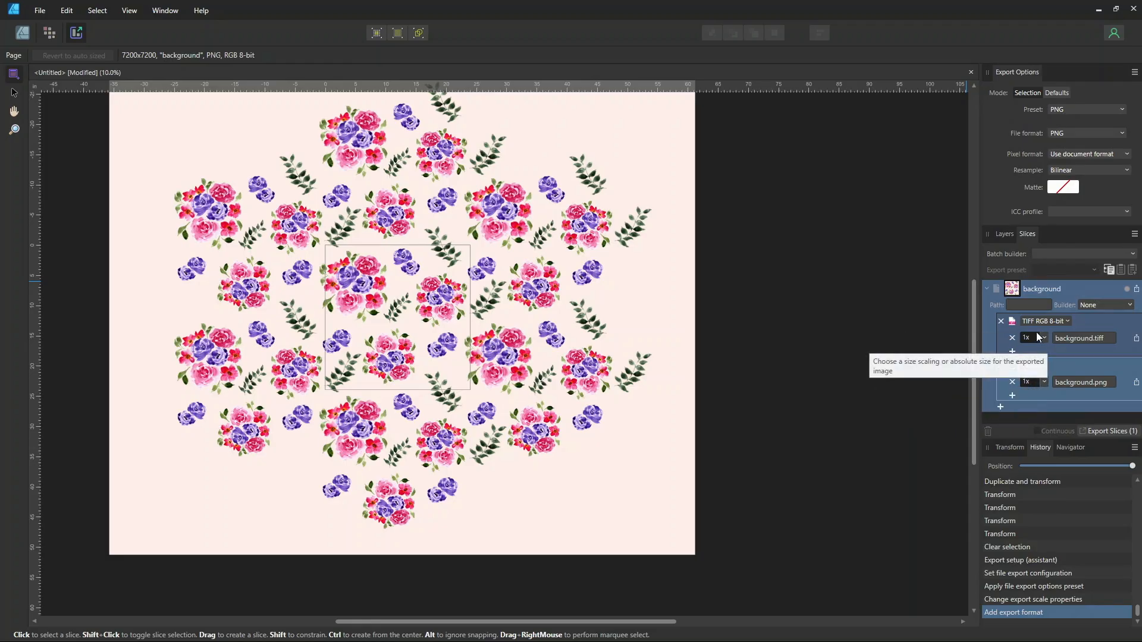
left_click(1026, 382)
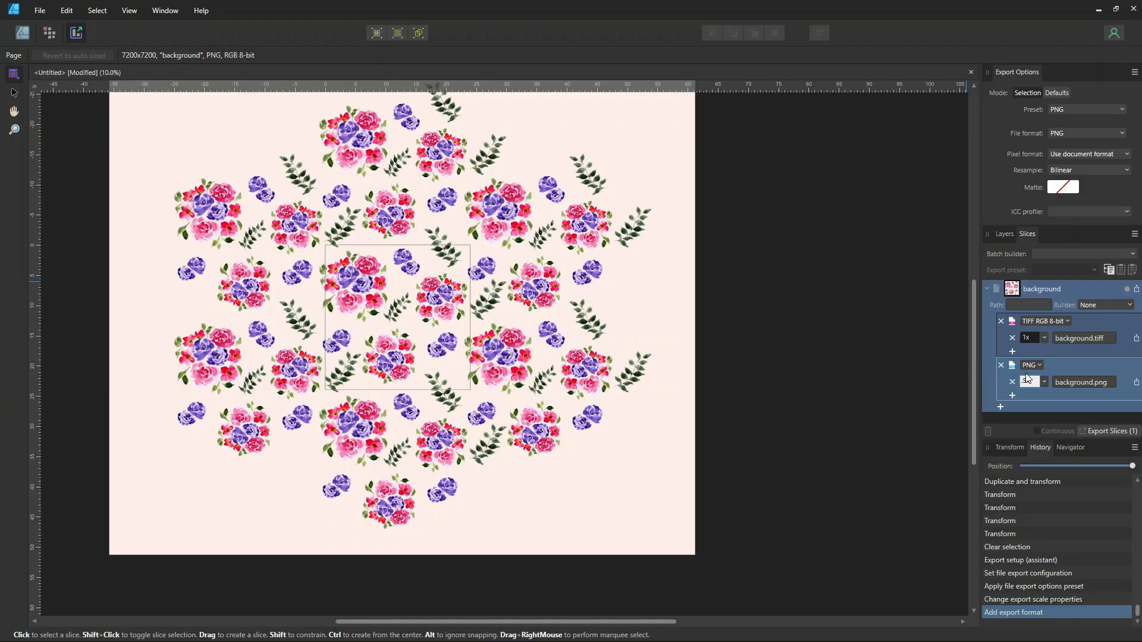
key("Return")
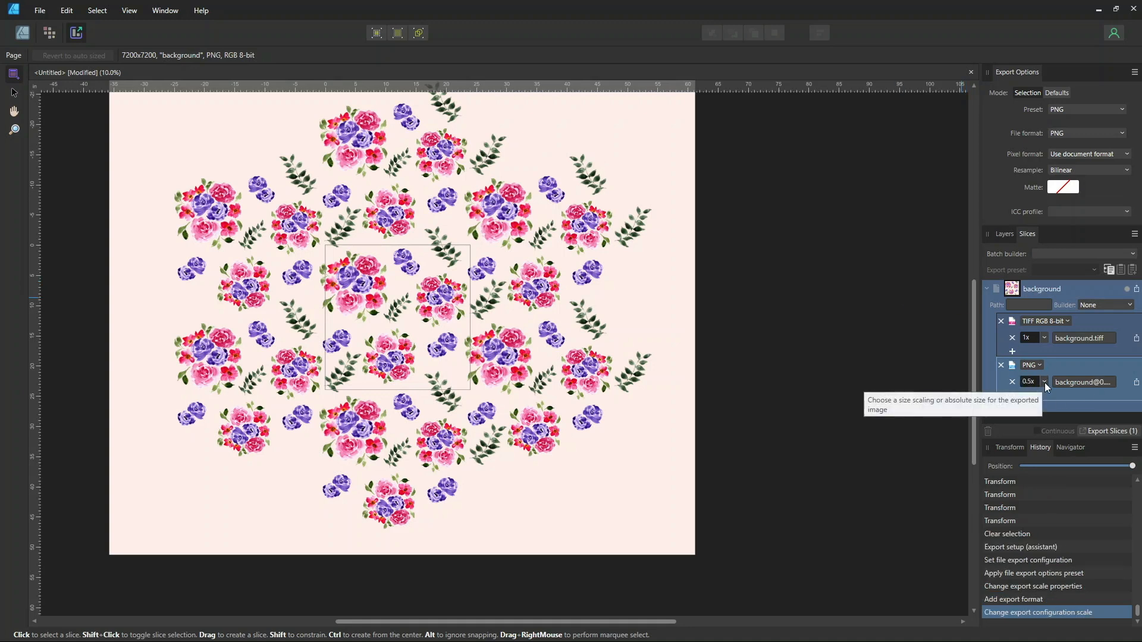
Add the document name before the slice name in the PNG's output path and set its exported DPI to 300
left_click(1081, 382)
left_click_drag(830, 303, 808, 229)
left_click(852, 175)
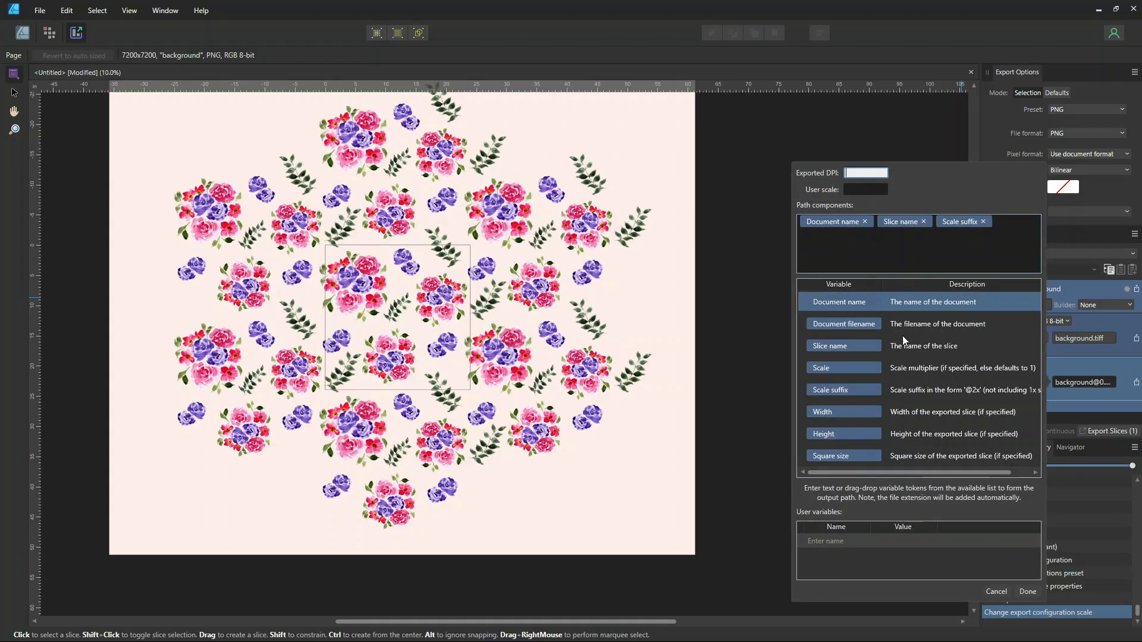
type("3000")
key("BackSpace")
left_click(1028, 591)
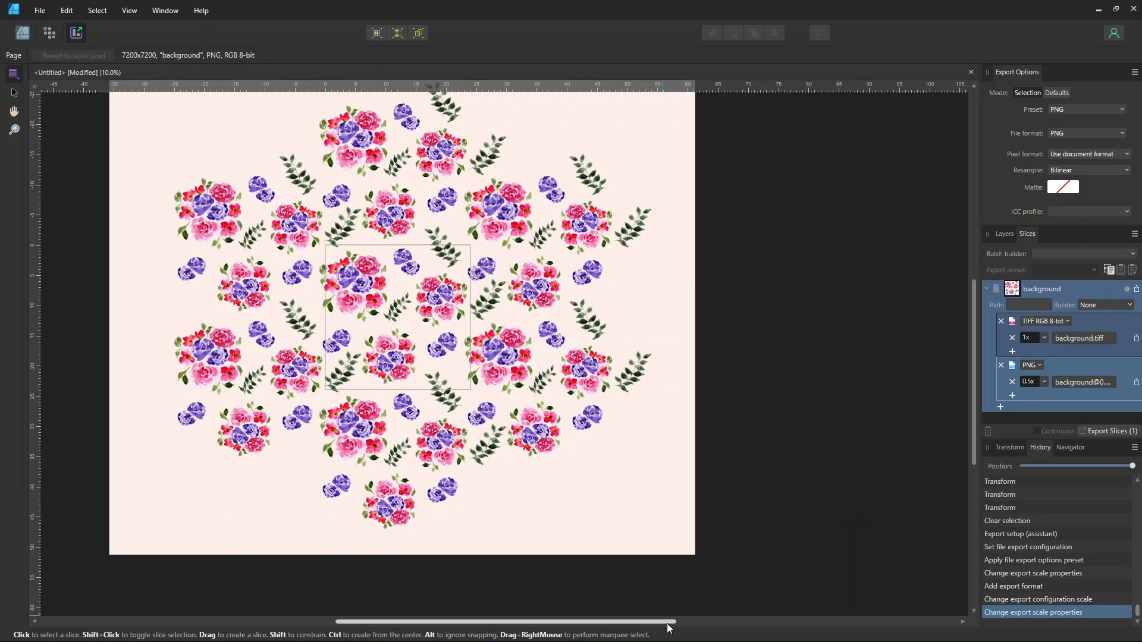
Return to the Designer Persona and centre the whole pattern in the view
left_click_drag(666, 622, 645, 623)
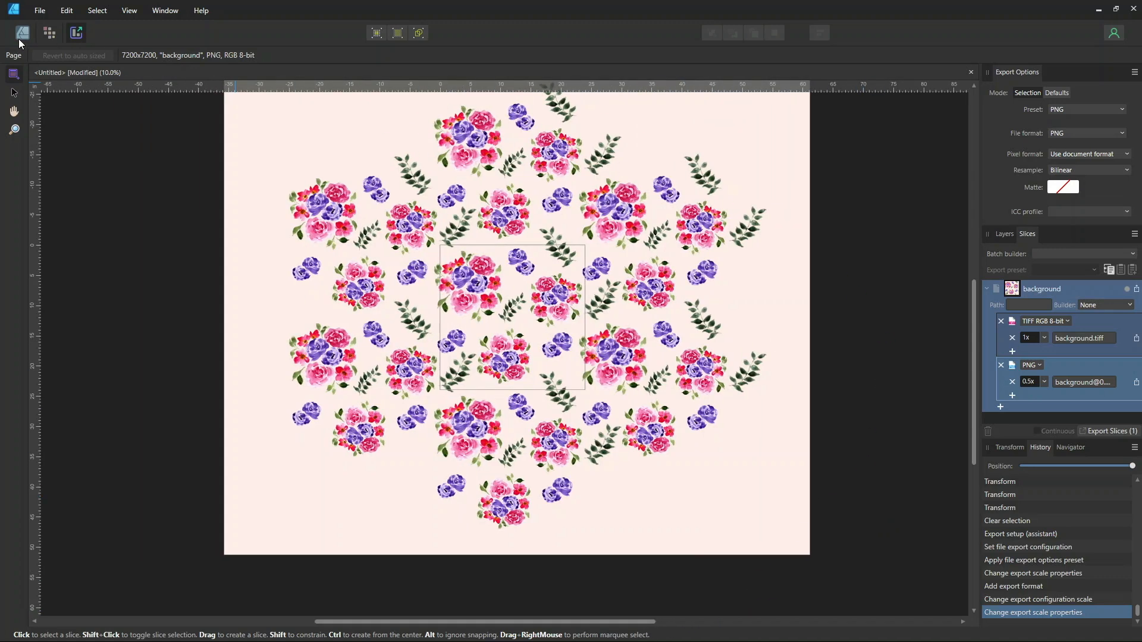
left_click(19, 38)
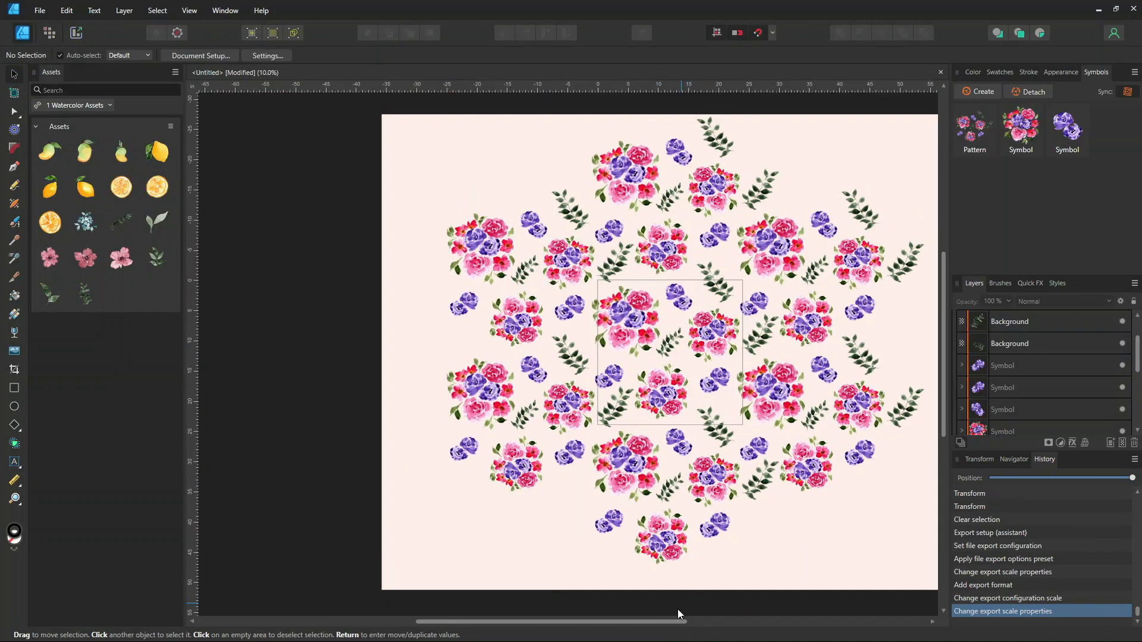
left_click_drag(668, 623, 690, 622)
mouse_move(943, 353)
left_mouse_down()
mouse_move(943, 343)
mouse_move(940, 370)
left_mouse_up()
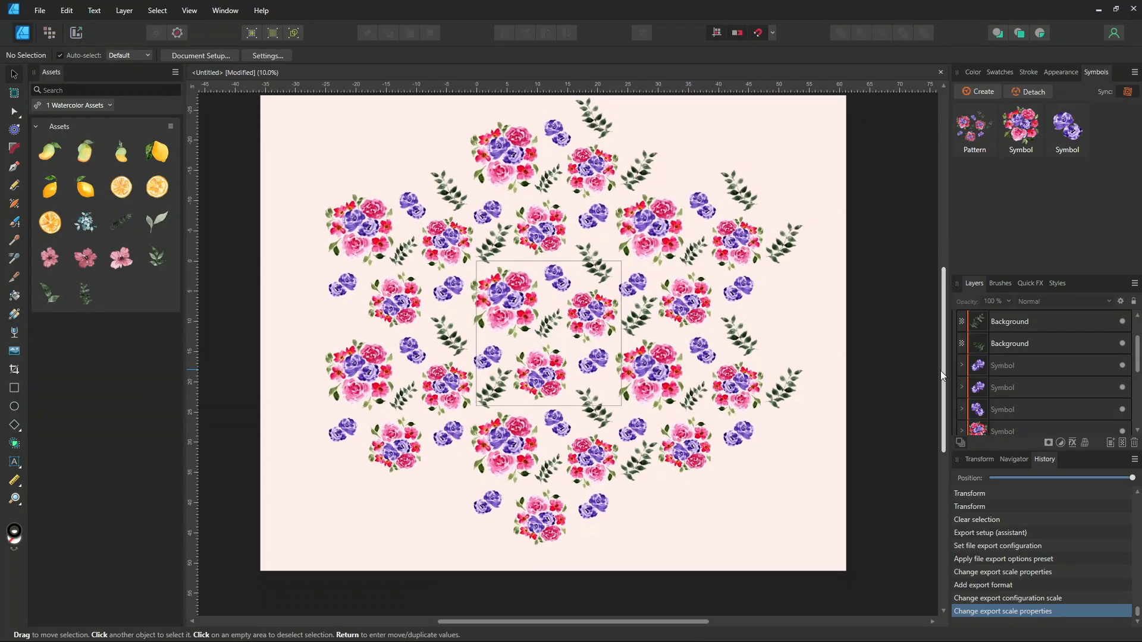